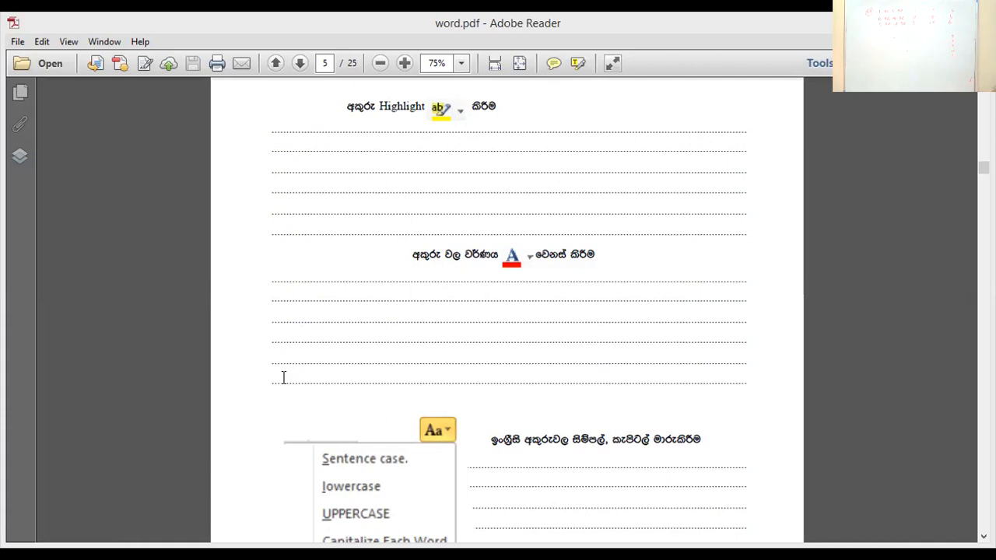
- Start Word with a new blank document and dismiss the Microsoft Office Activation Wizard
key("super+r")
key("Return")
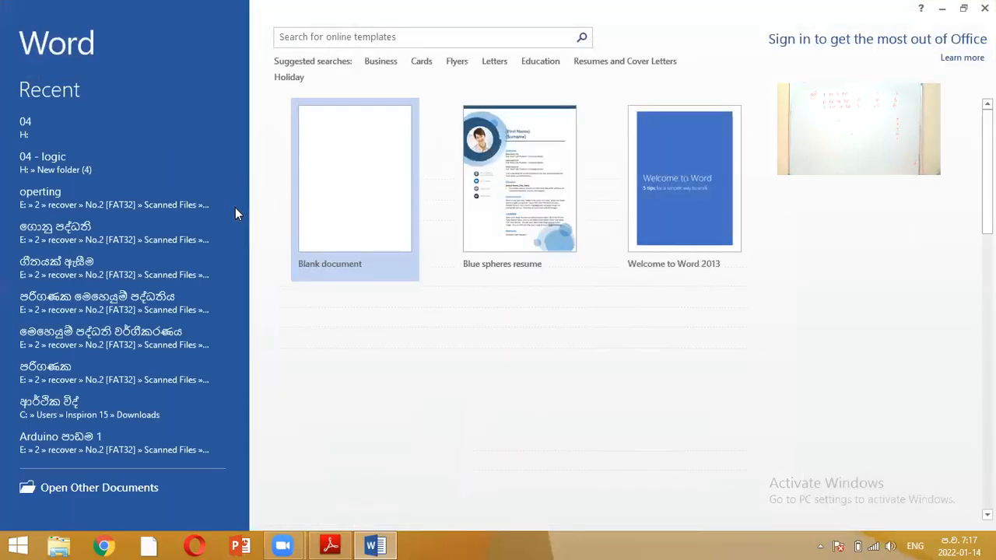
left_click(363, 120)
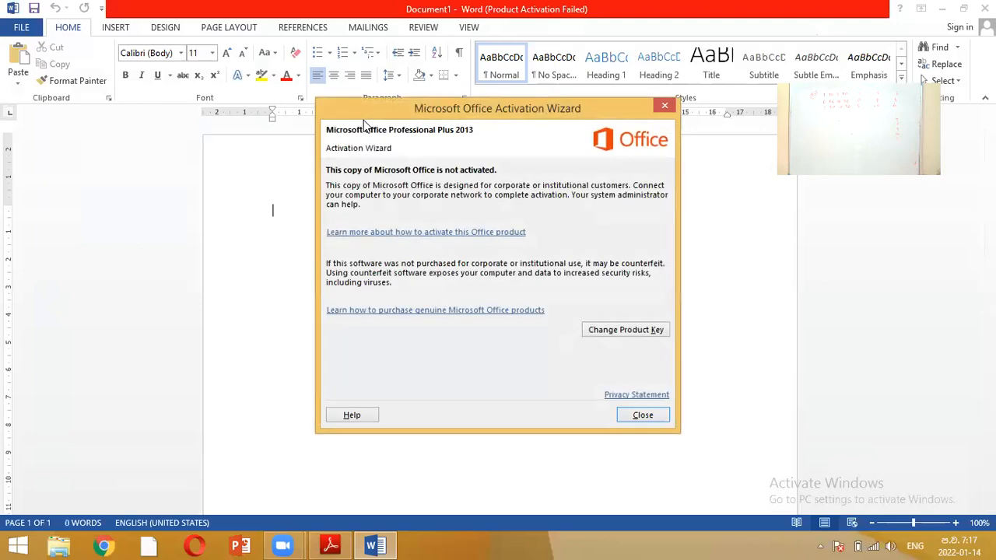
left_click(664, 106)
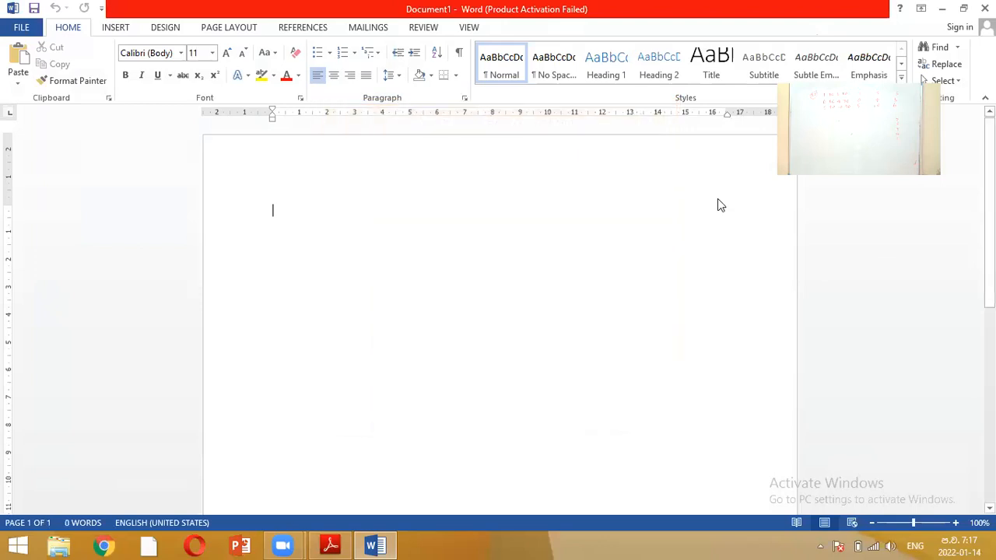
- Enter the sample text "fufuyyuygyugyugyugyu" on the blank page, viewed at 140% zoom
left_click(956, 523)
left_click(956, 523)
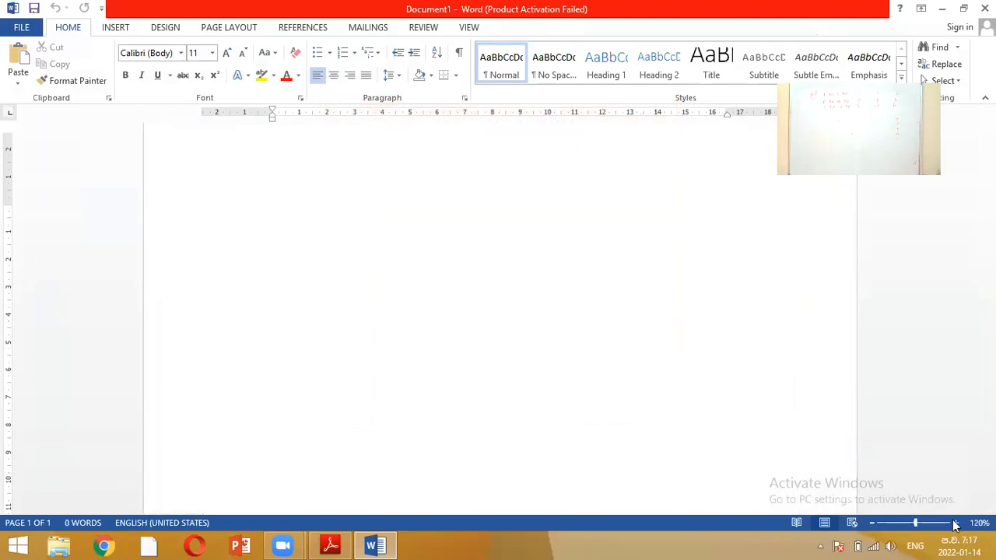
left_click(956, 523)
left_click(956, 523)
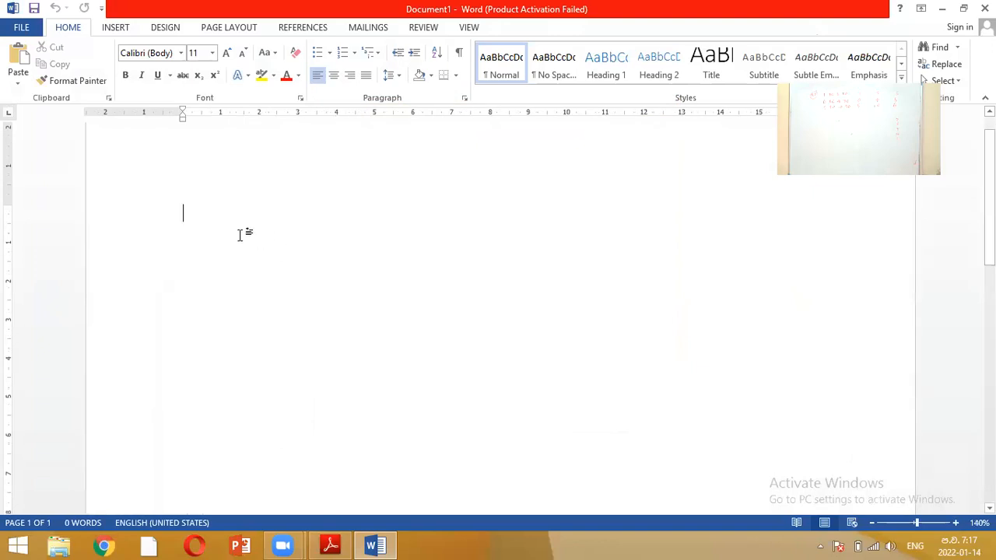
type("fufuyyuygyu")
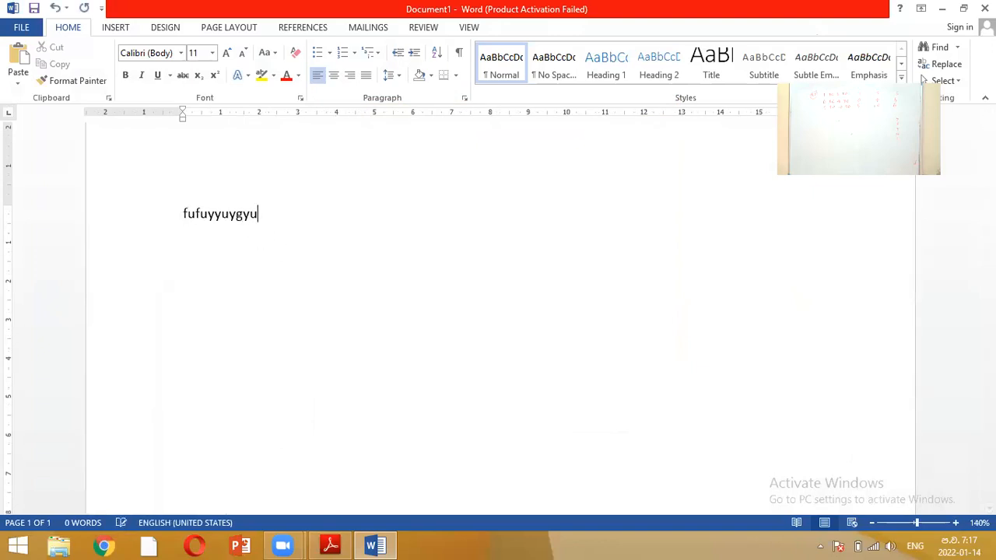
type("gyugyugyu")
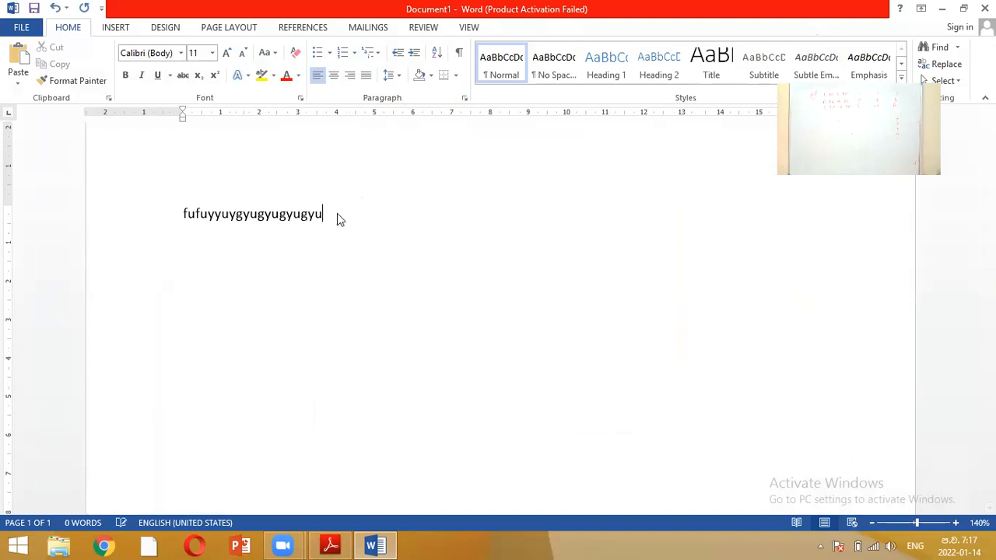
- Set the font size of the whole sample word to 26
left_click_drag(325, 215, 185, 218)
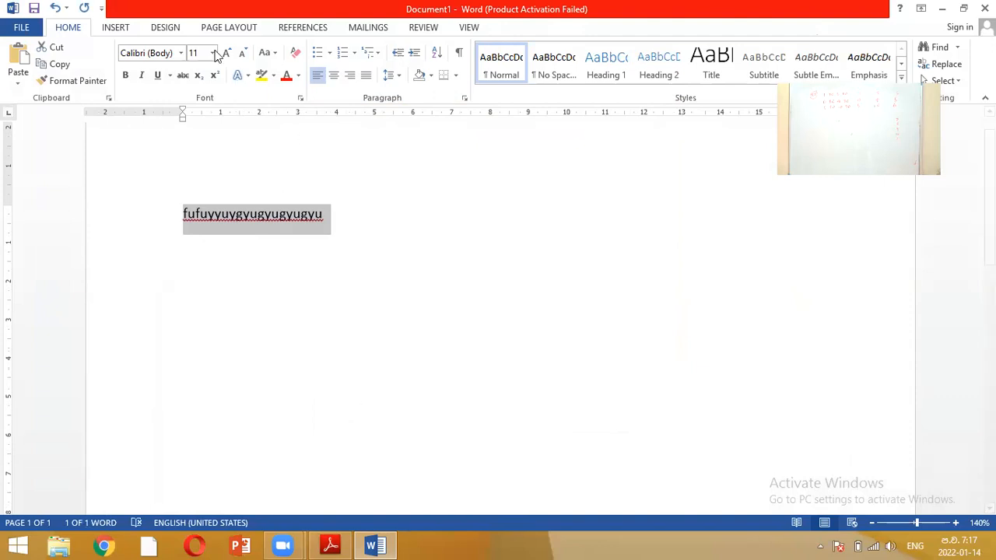
left_click(213, 53)
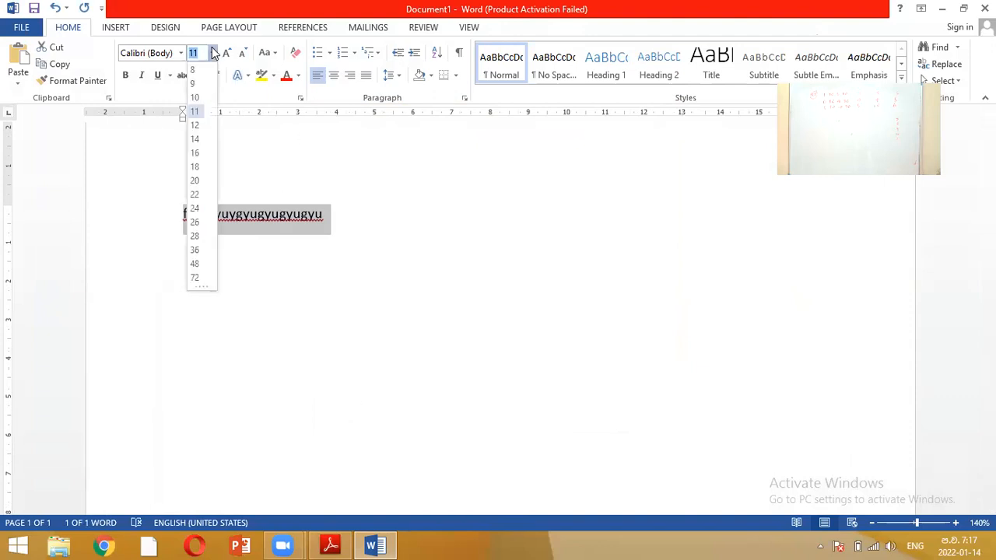
left_click(195, 223)
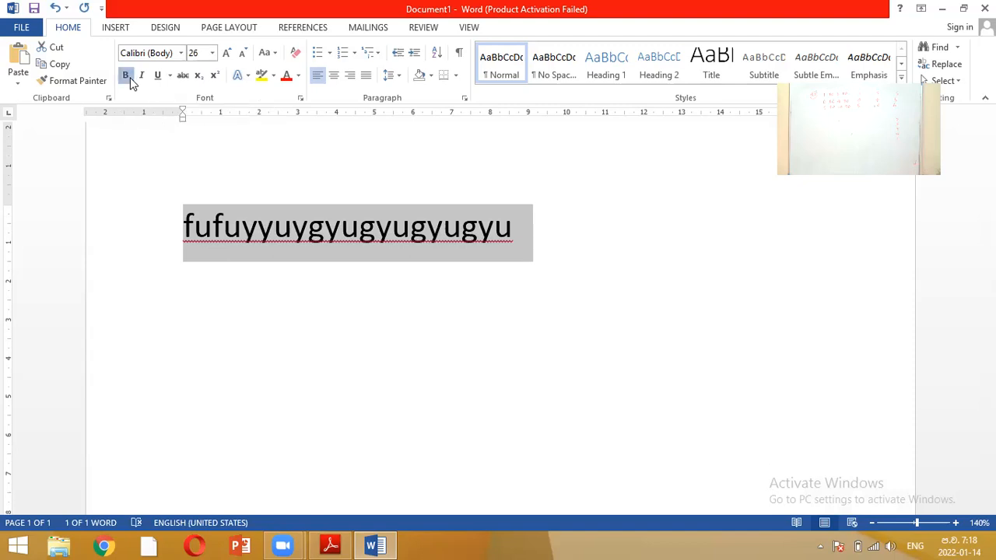
- Try bold and then italic formatting on the sample word, switching each off again
left_click(131, 79)
left_click(131, 79)
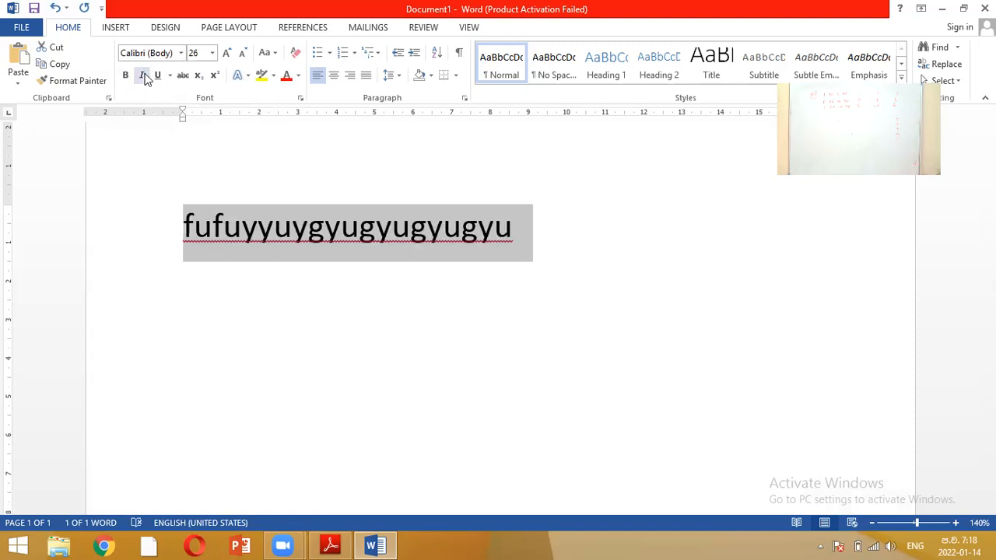
left_click(144, 77)
left_click(145, 78)
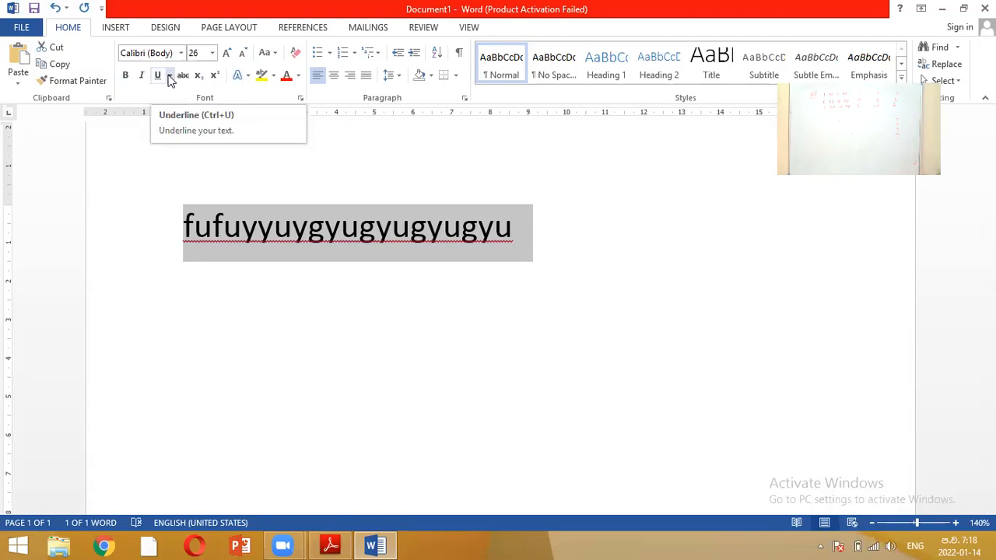
left_click(169, 75)
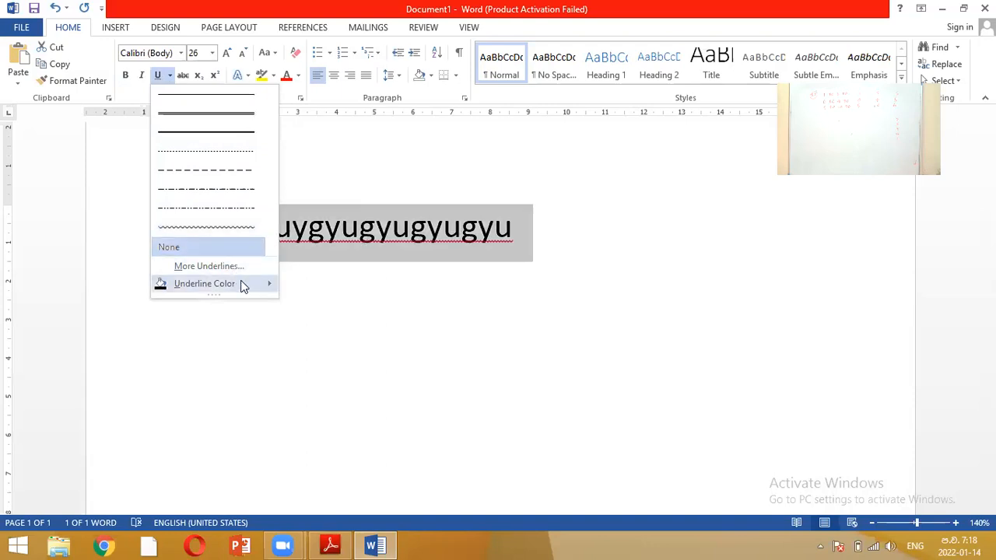
mouse_move(243, 287)
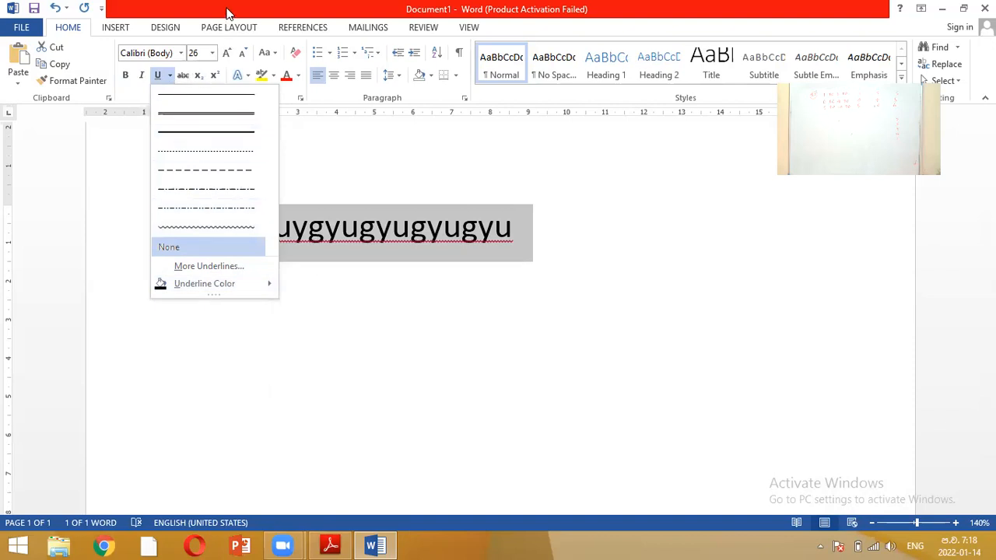
left_click(229, 11)
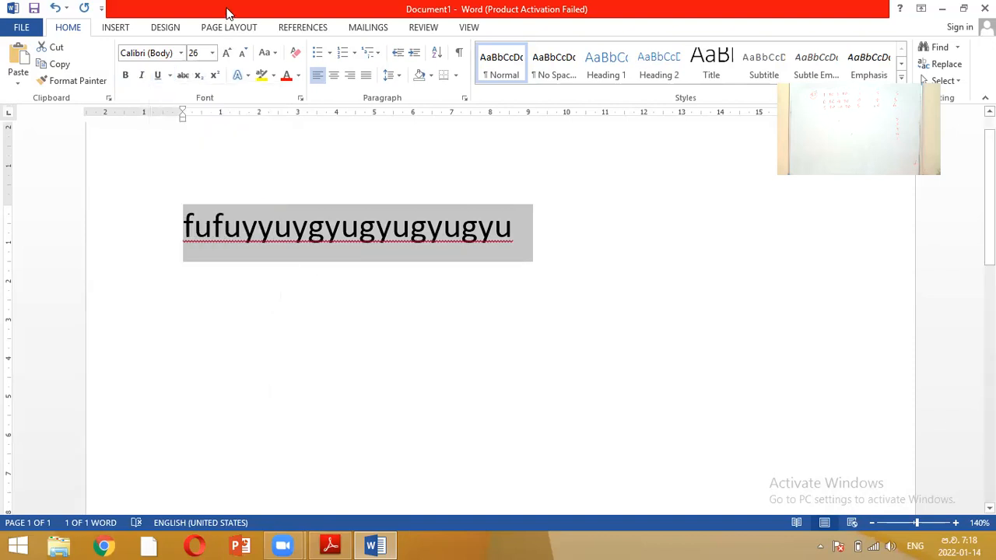
- Give the sample word a gradient text fill using the orange linear preset from the third row of preset gradients
left_click(298, 75)
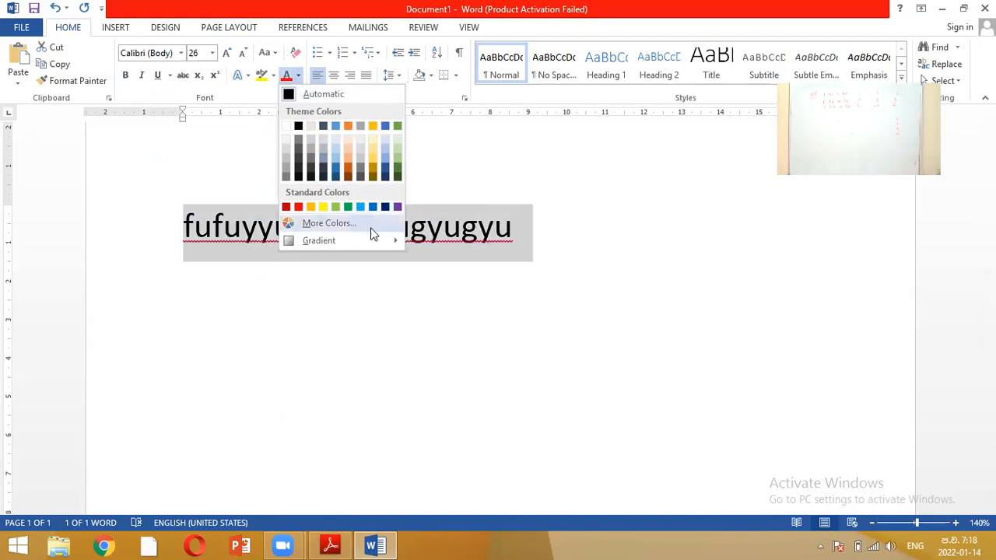
mouse_move(377, 242)
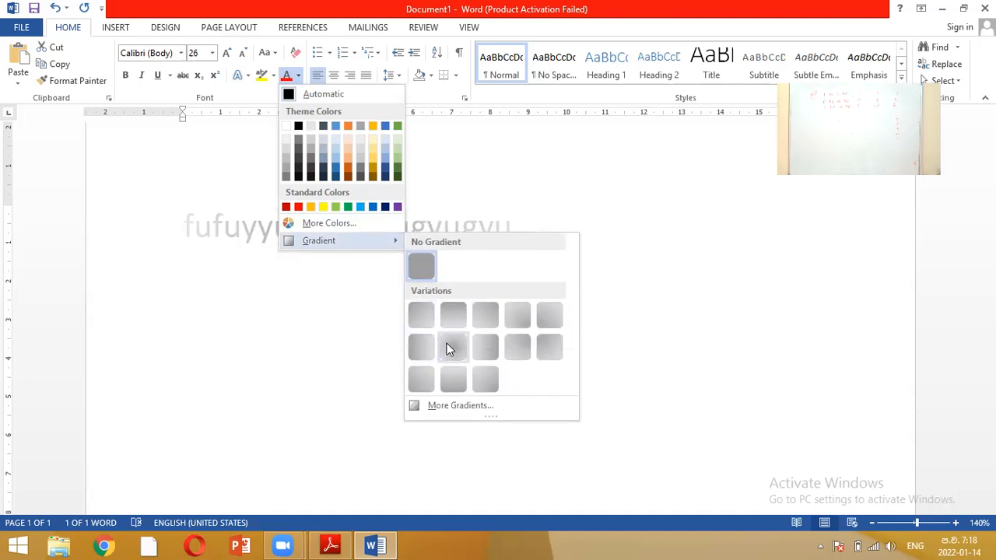
left_click(446, 407)
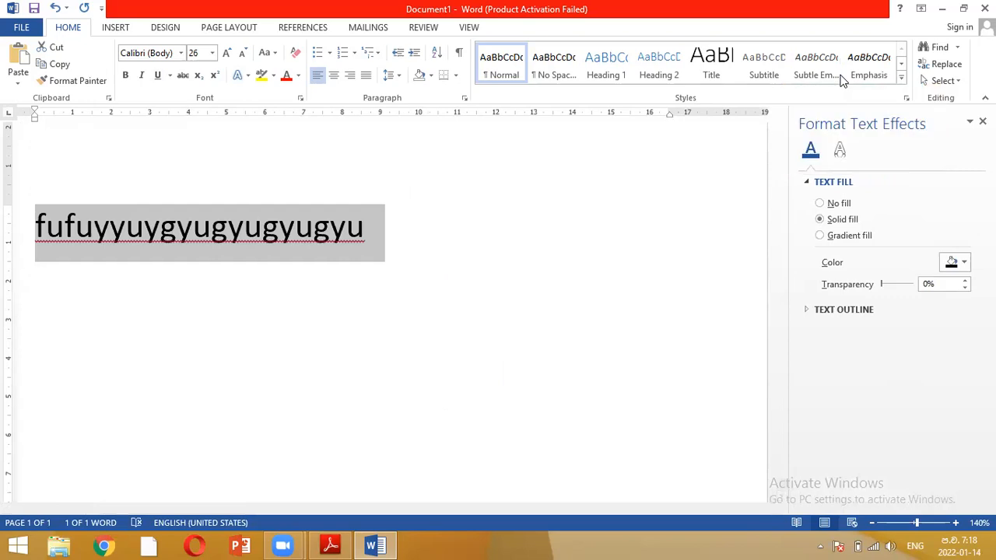
left_click(823, 236)
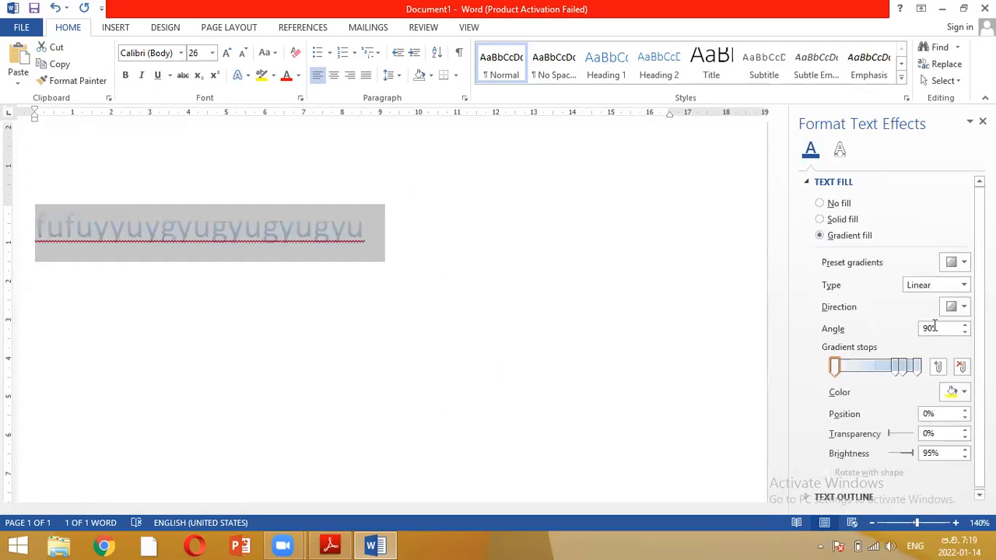
left_click(956, 265)
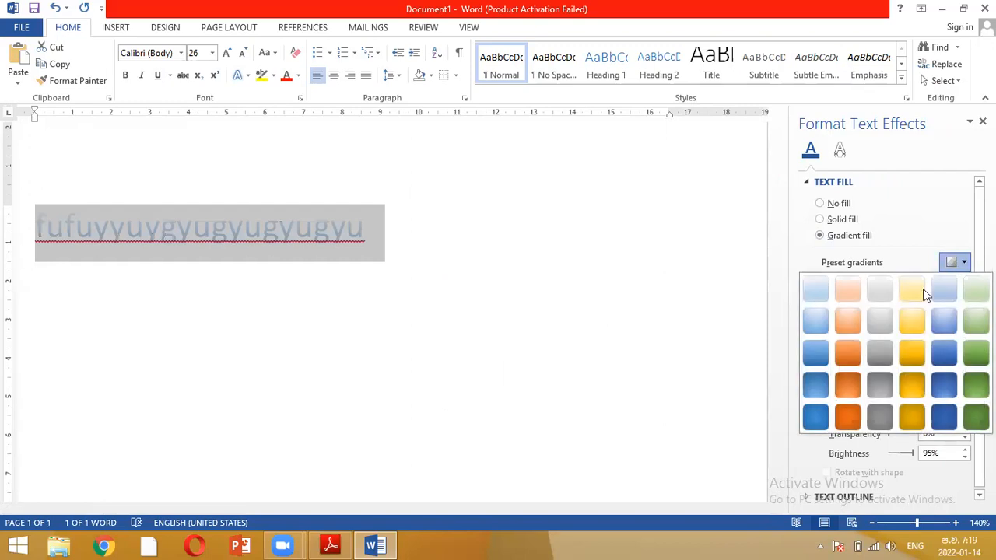
left_click(849, 354)
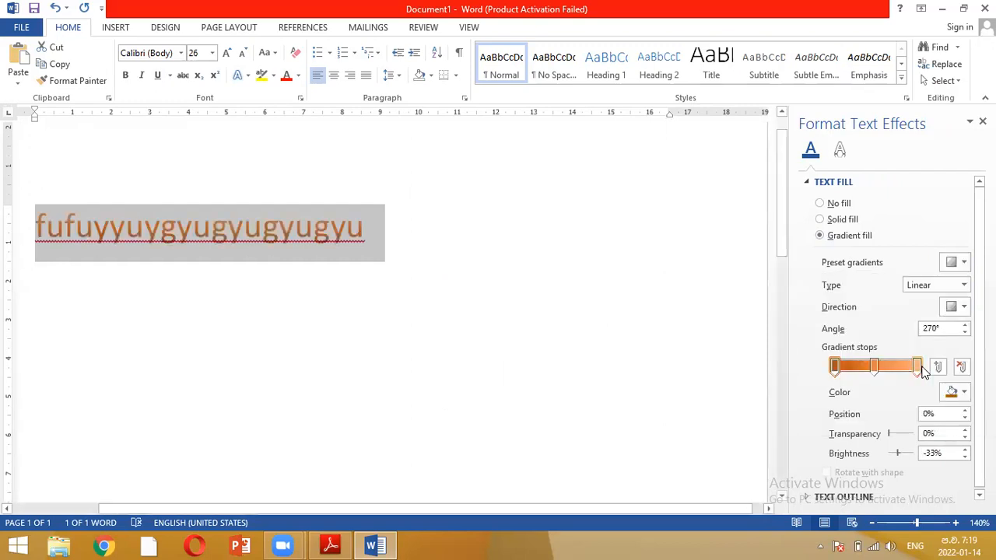
- Change the first gradient stop of the text fill to standard red and close the text effects settings
left_click(958, 394)
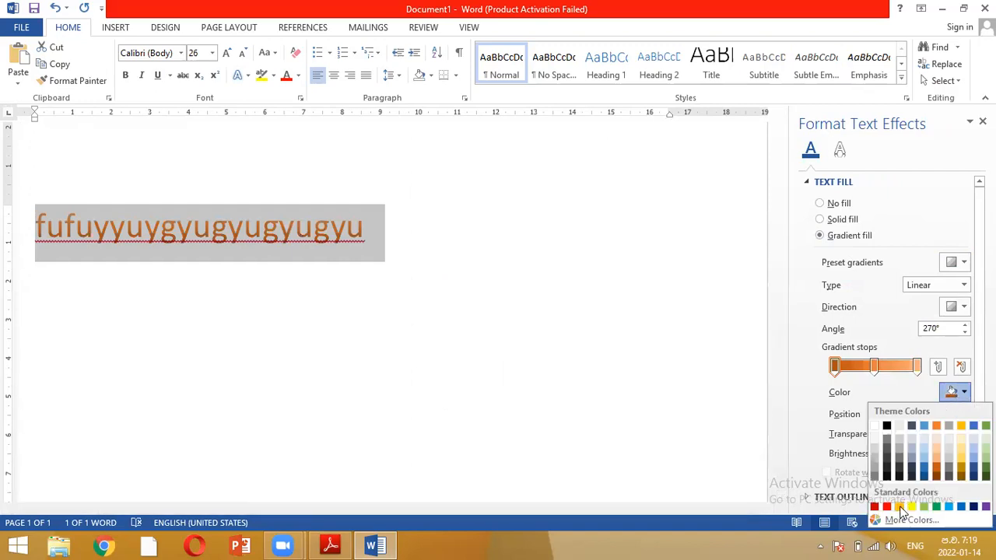
left_click(886, 507)
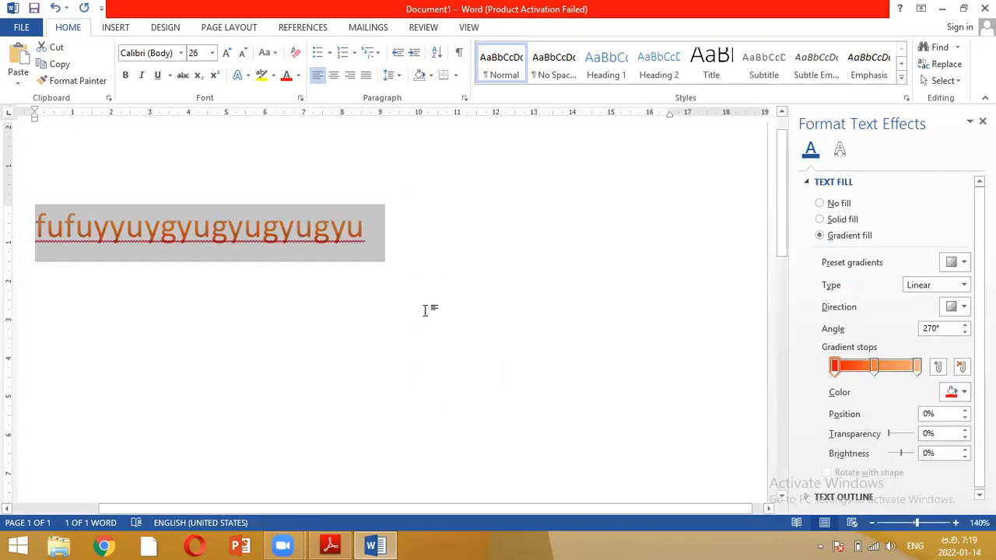
left_click(314, 243)
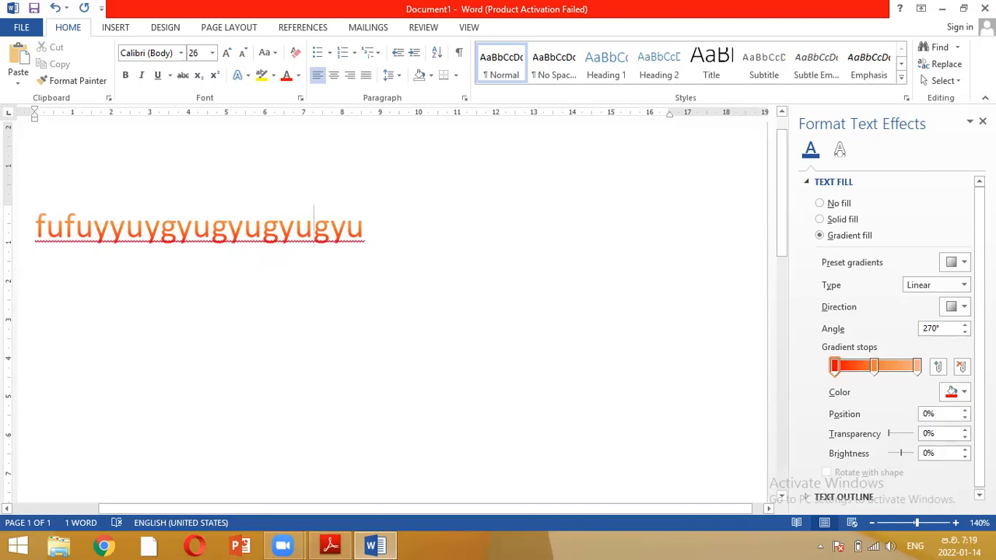
left_click(982, 121)
- Replace the sample word's gradient fill with the gold radial preset from the fourth row of preset gradients
left_click(511, 223)
left_click_drag(511, 224, 106, 142)
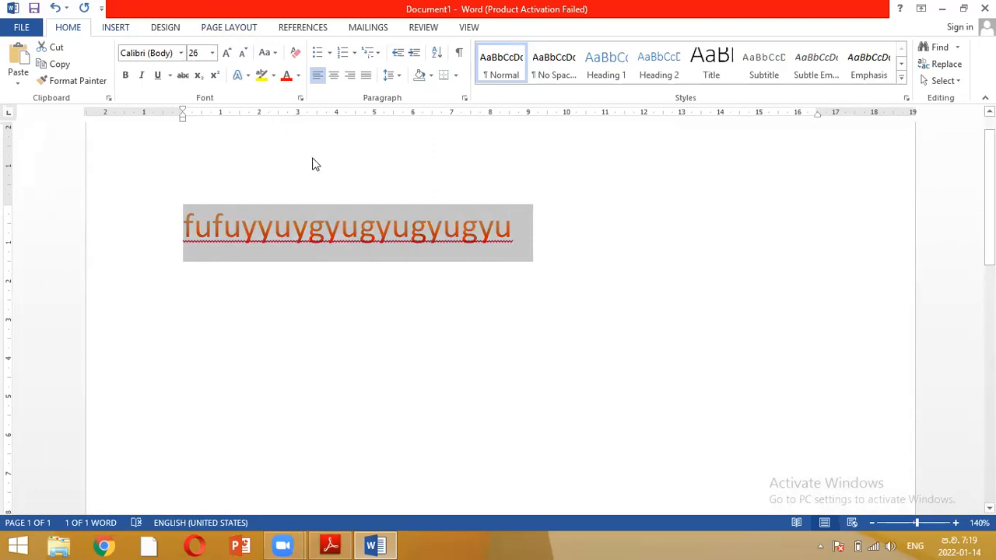
left_click(299, 78)
mouse_move(346, 243)
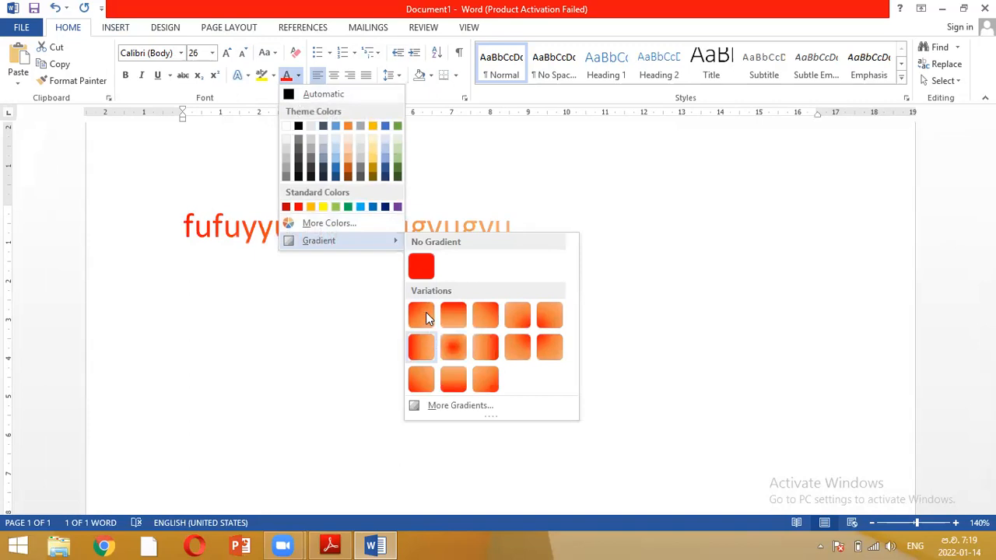
left_click(433, 408)
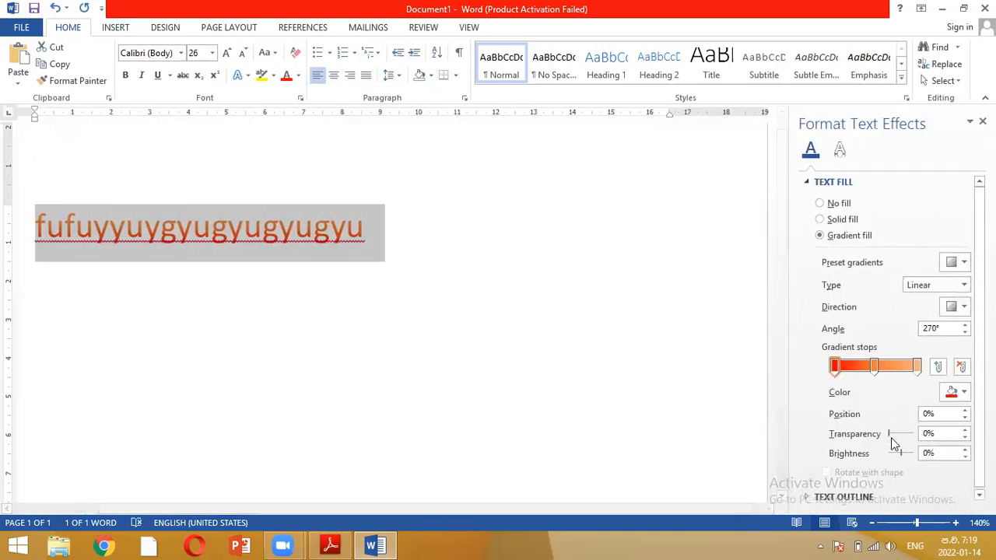
left_click(953, 264)
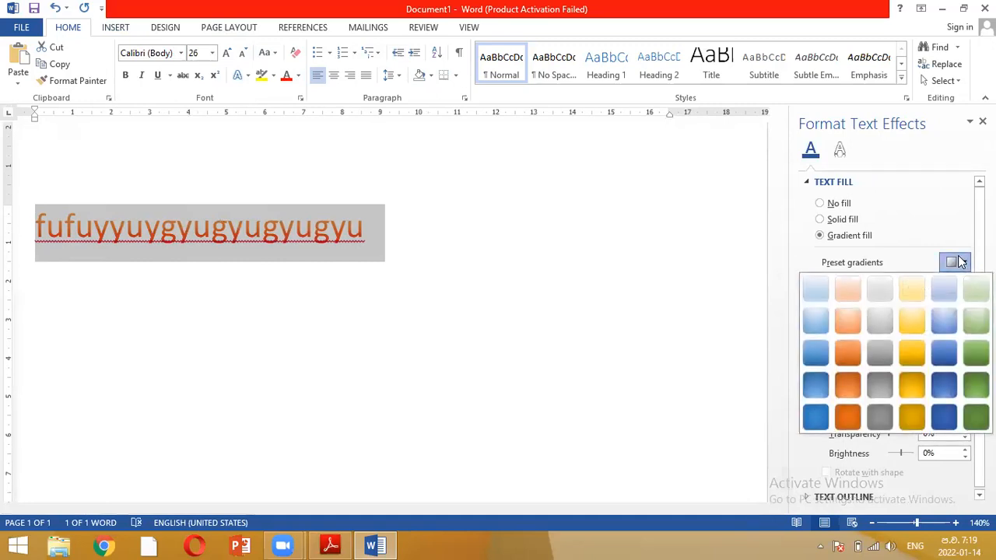
left_click(904, 385)
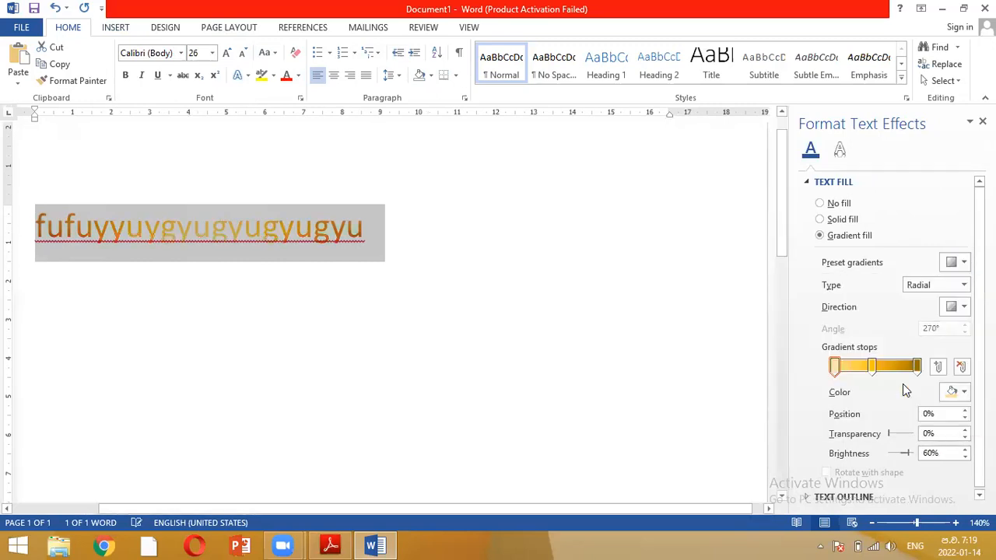
left_click(413, 245)
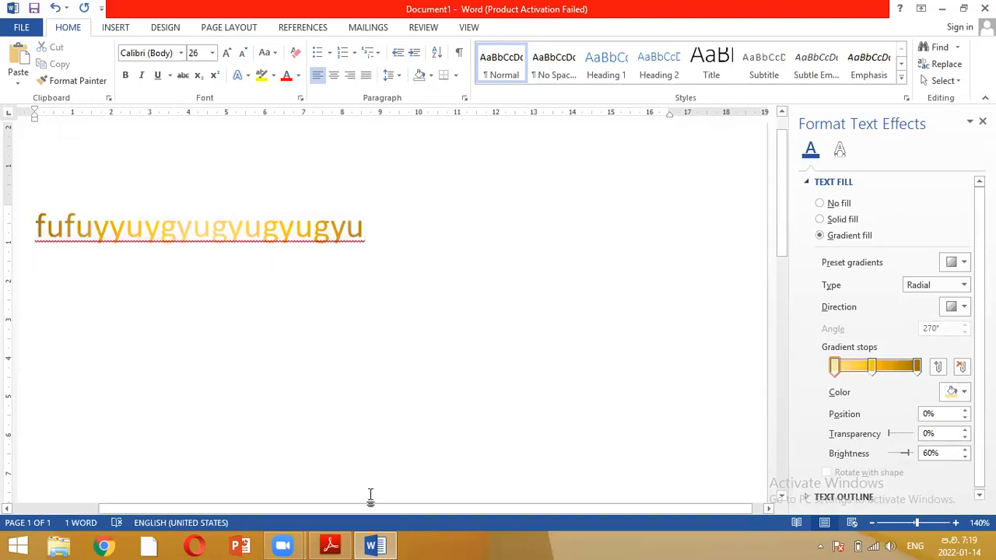
- Check the font colour and letter case sections of word.pdf in Adobe Reader, and return to the Word document
left_click(332, 545)
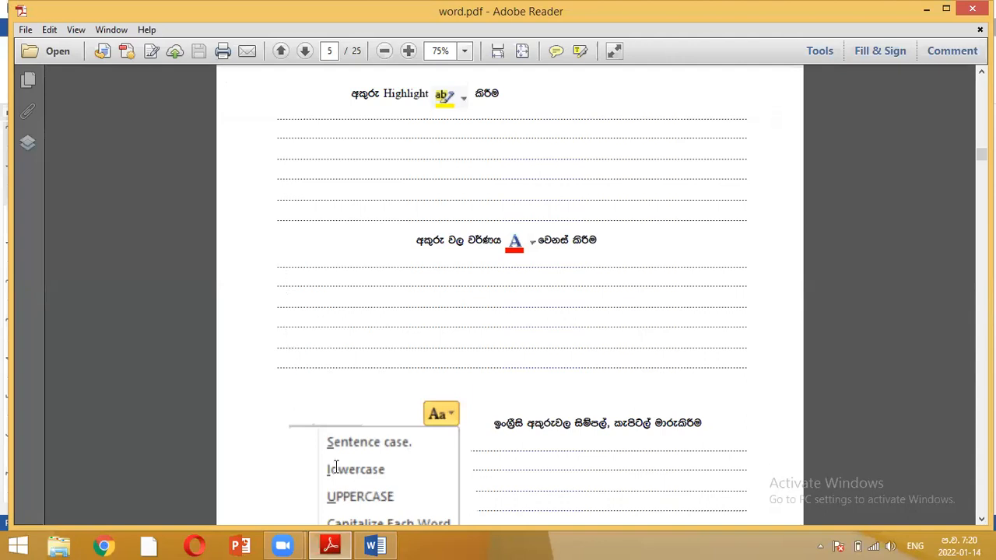
left_click(380, 545)
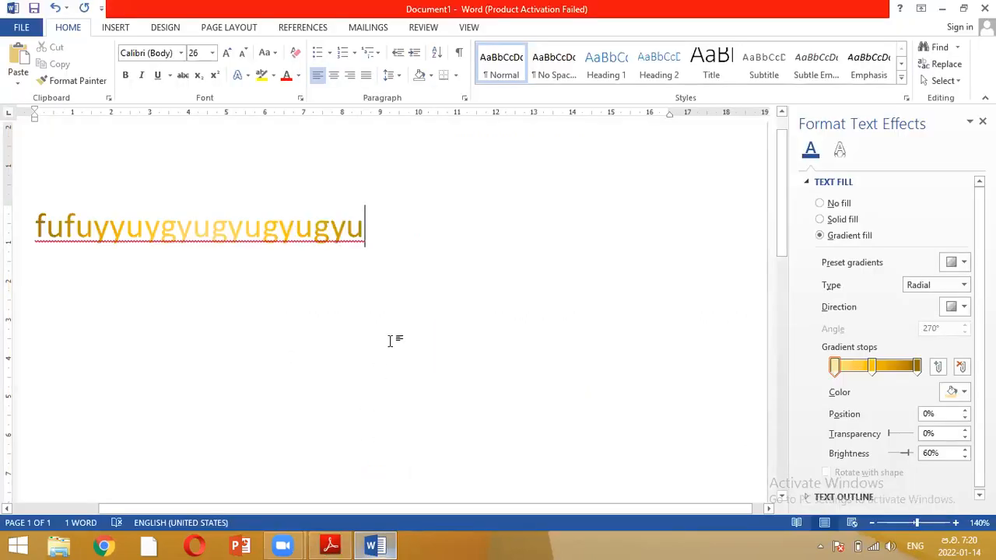
scroll(369, 214, "down", 4)
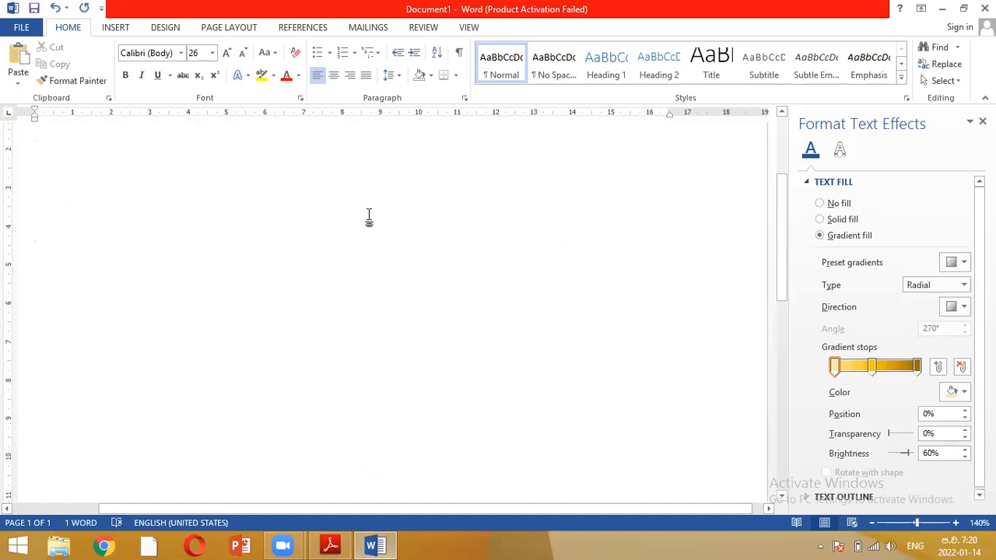
scroll(369, 215, "up", 2)
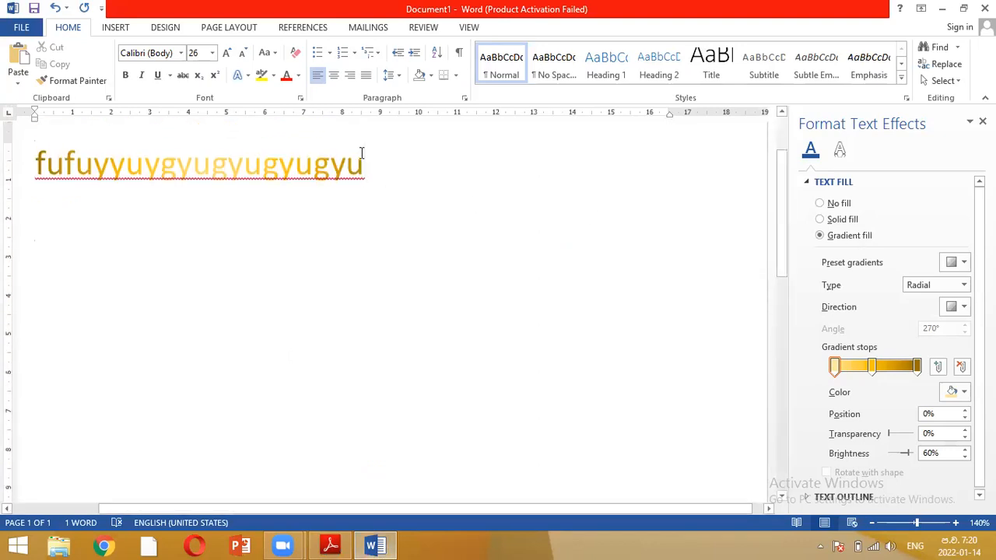
left_click_drag(363, 158, 123, 149)
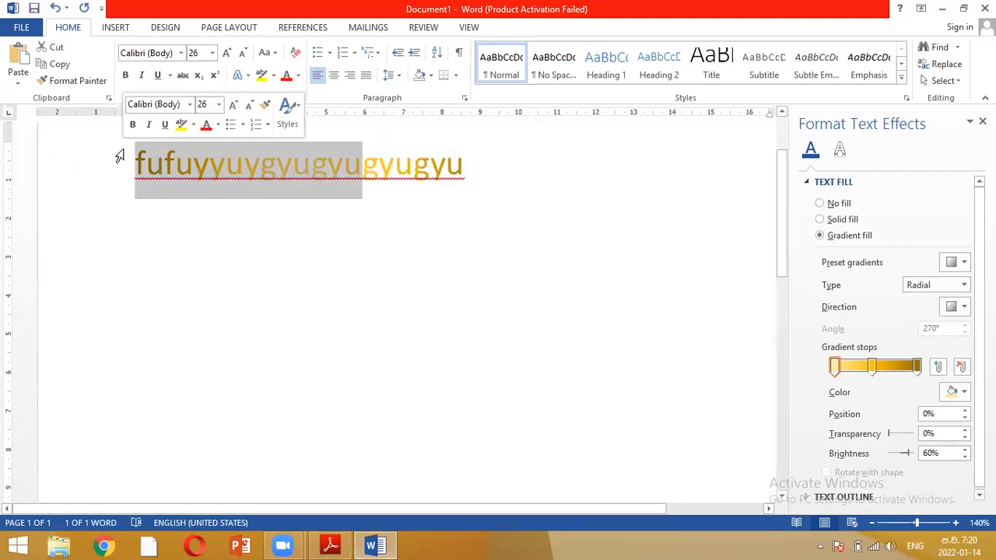
left_click(233, 202)
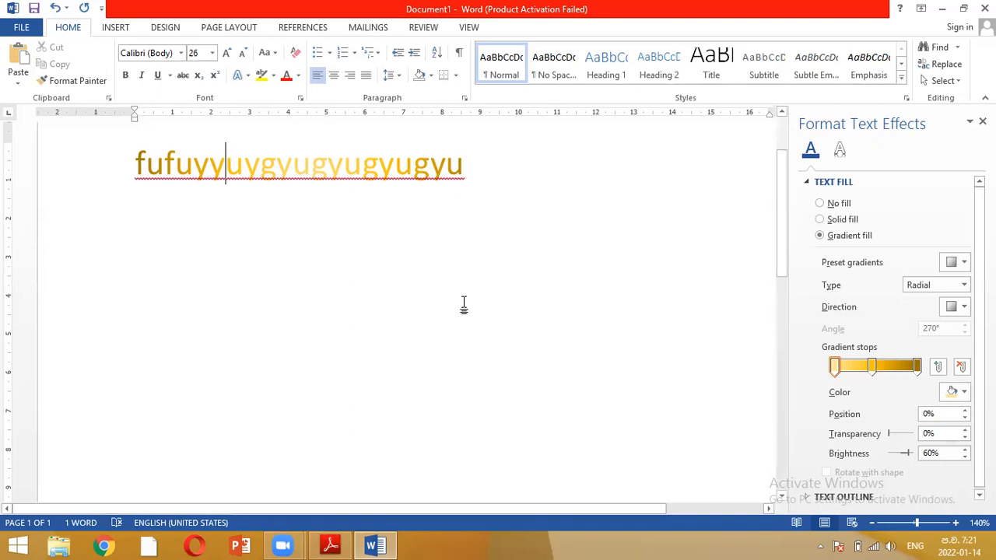
left_click(331, 545)
left_click(331, 545)
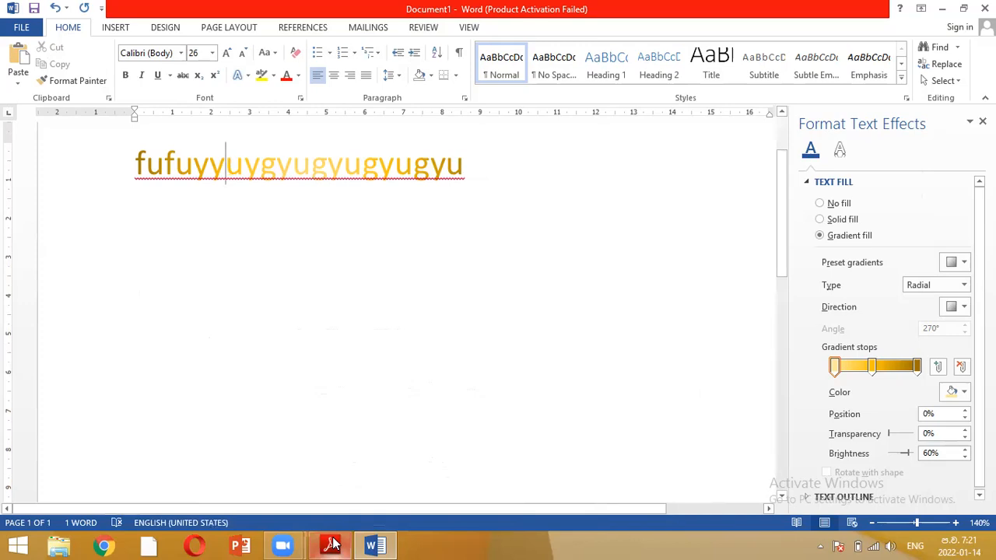
- Open the custom font colour settings for the whole sample word and set the green value to 255
left_click_drag(467, 168, 130, 145)
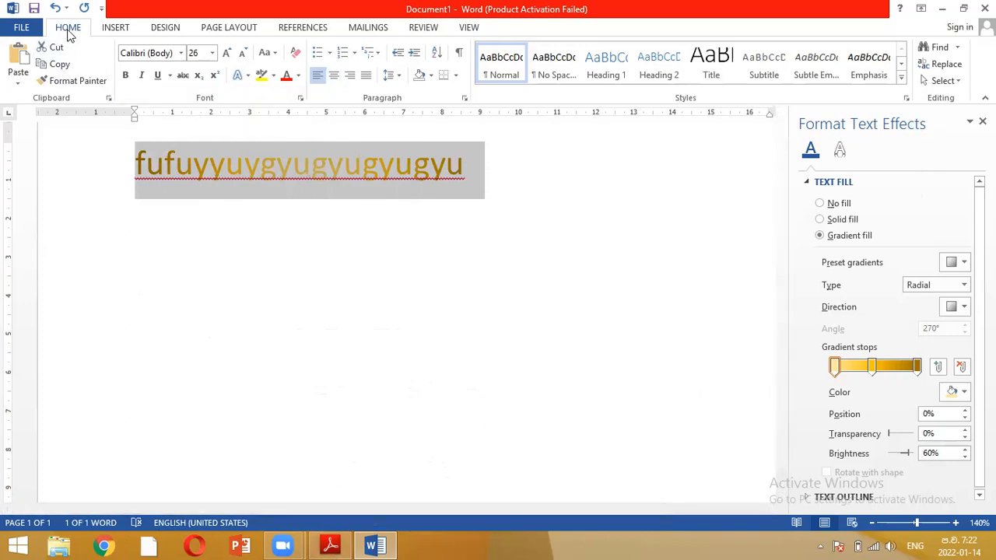
left_click(299, 78)
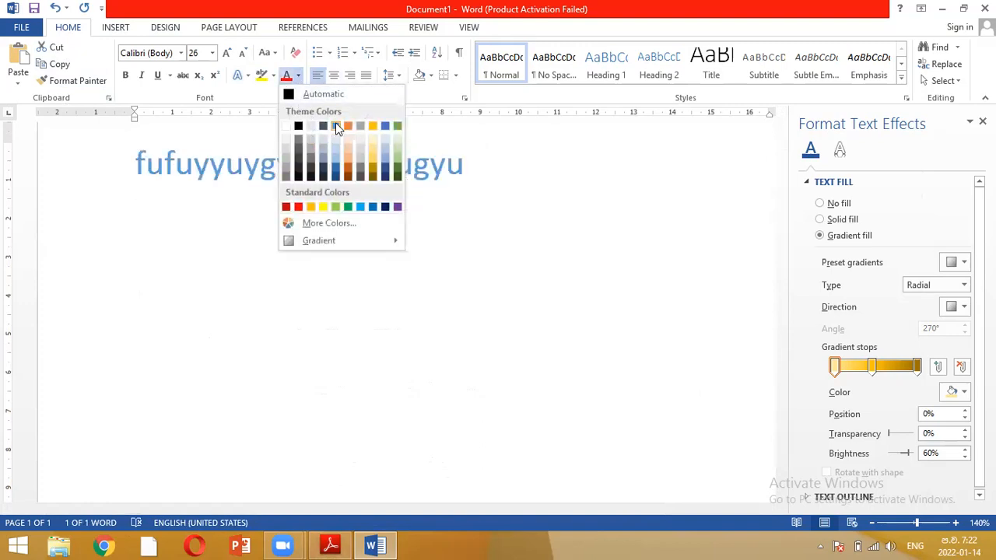
left_click(327, 223)
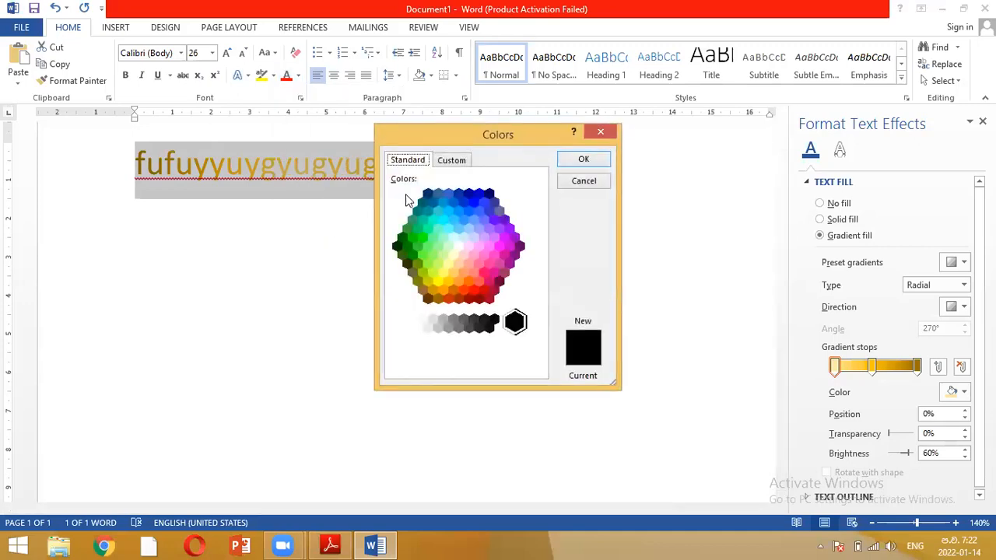
left_click(451, 163)
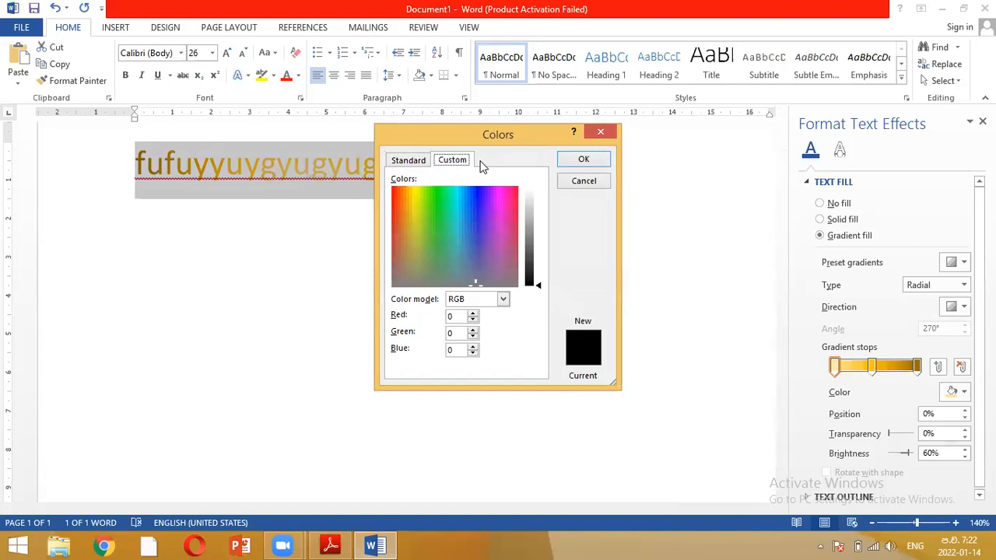
double_click(451, 332)
type("255")
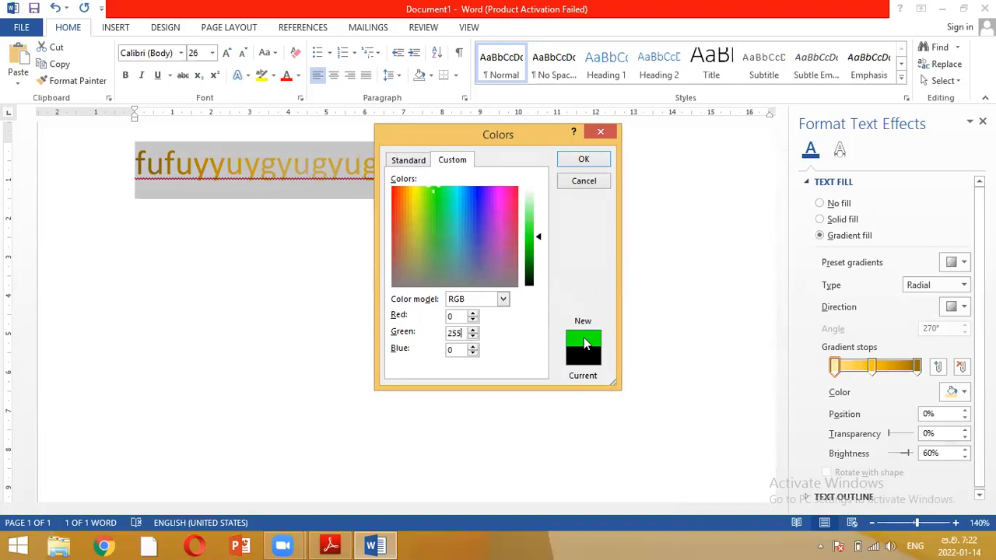
- Set the custom font colour's blue value to 100 and its red value to 200
left_click(460, 349)
type("100")
left_click(459, 316)
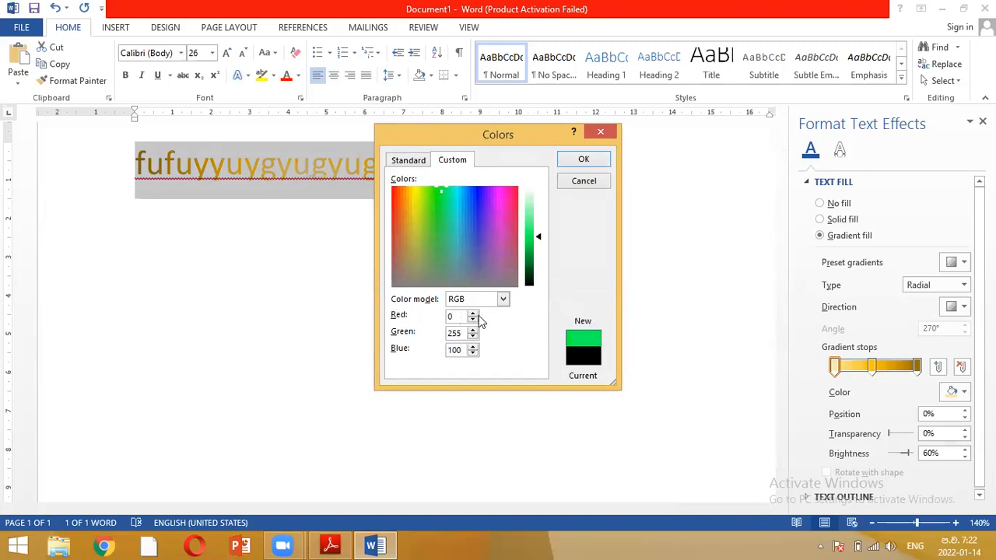
left_click_drag(456, 316, 424, 322)
type("200")
- Set the custom font colour to red 0, green 0 and blue 255, and cancel the colour change
double_click(464, 333)
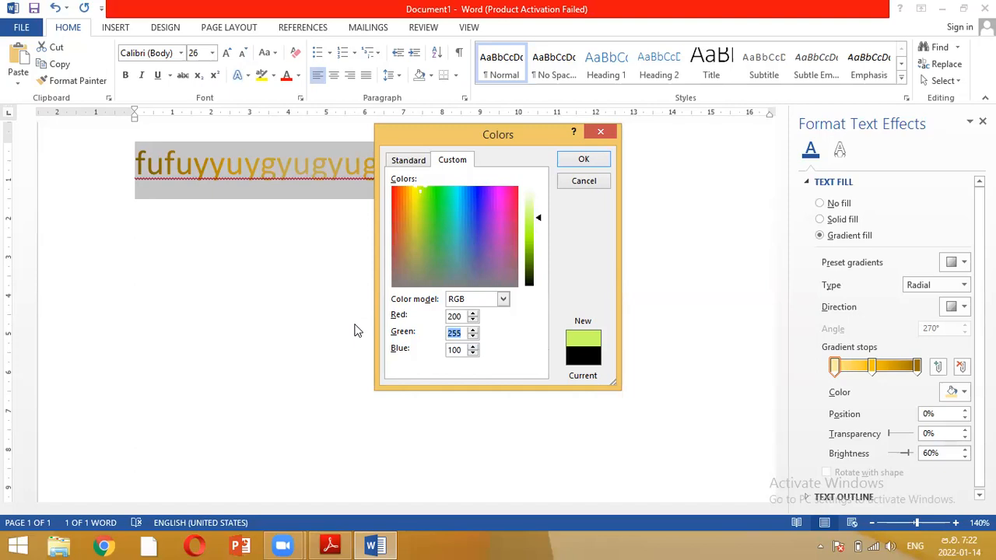
type("0")
double_click(463, 317)
type("0")
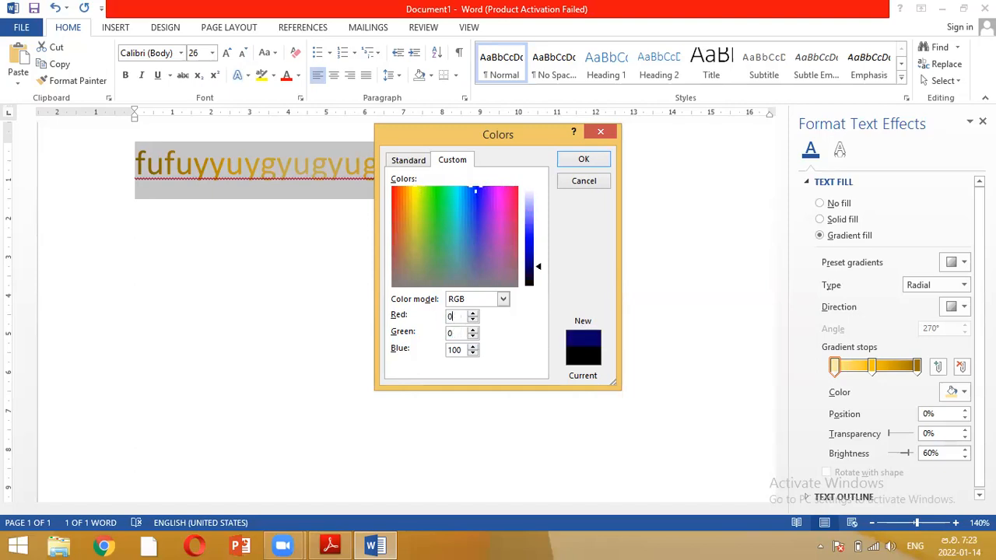
double_click(463, 351)
type("255")
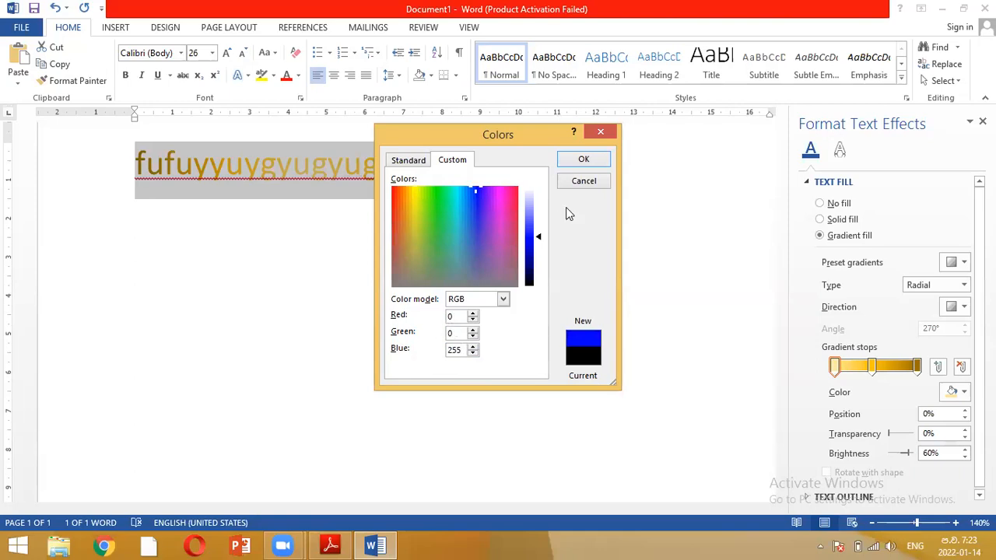
left_click(584, 181)
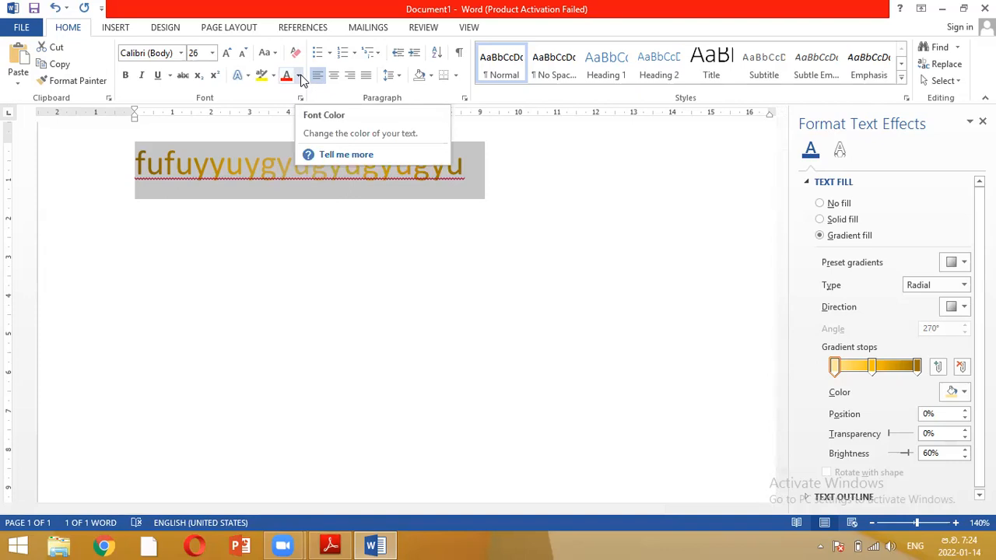
- Look over the font colour palette and gradient variations, and open the full gradient settings for the sample word
left_click(300, 76)
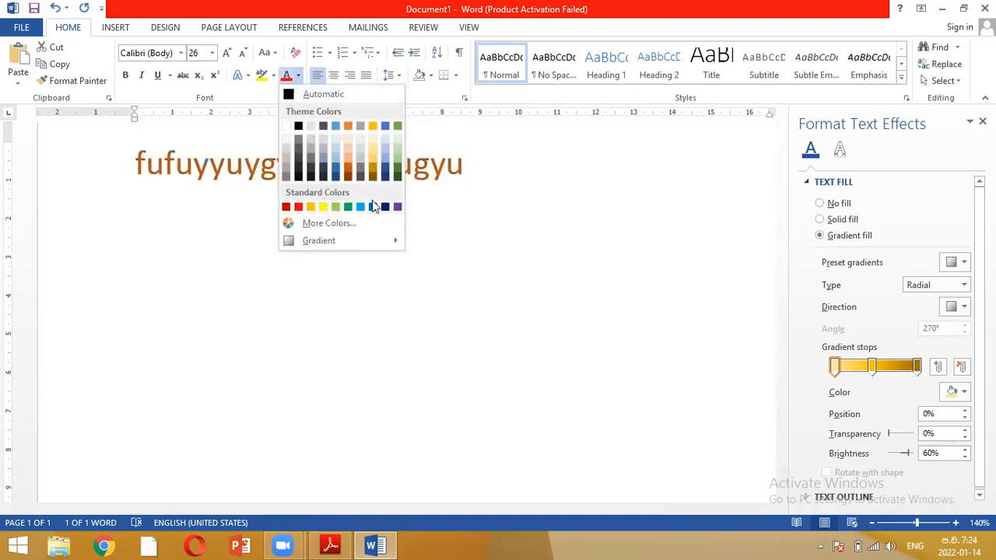
mouse_move(392, 247)
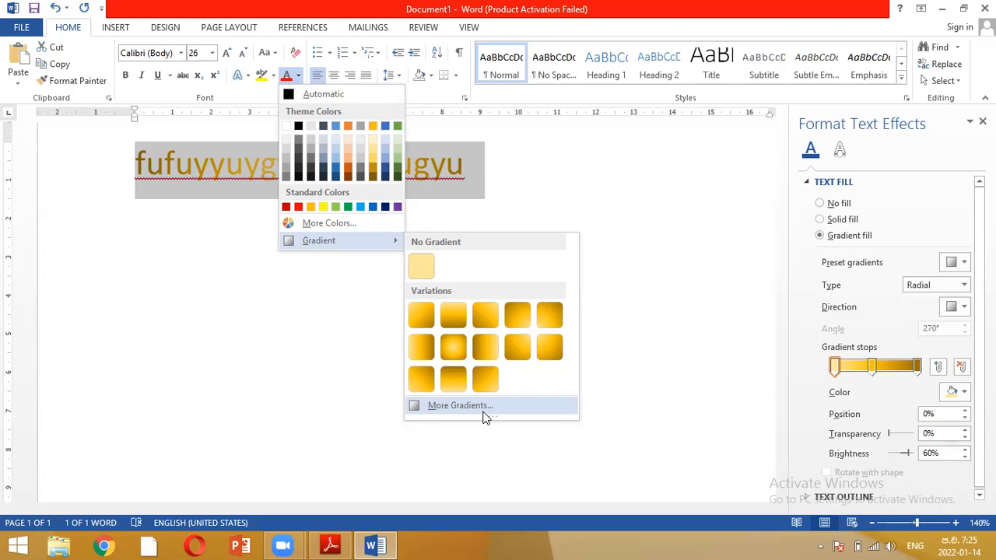
left_click(482, 412)
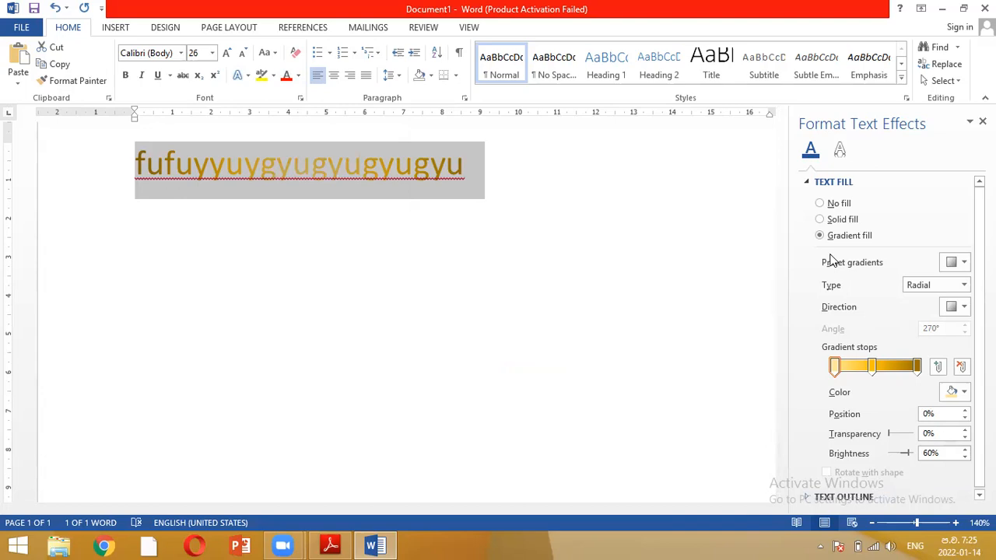
left_click(566, 544)
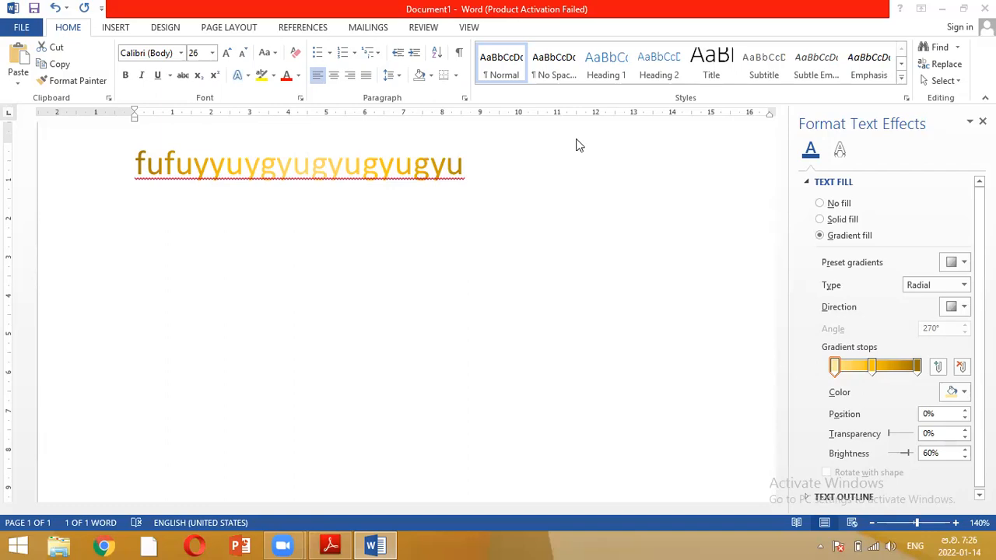
- Select the sample word, review the basic font options in the Font dialog, and cancel it
triple_click(475, 170)
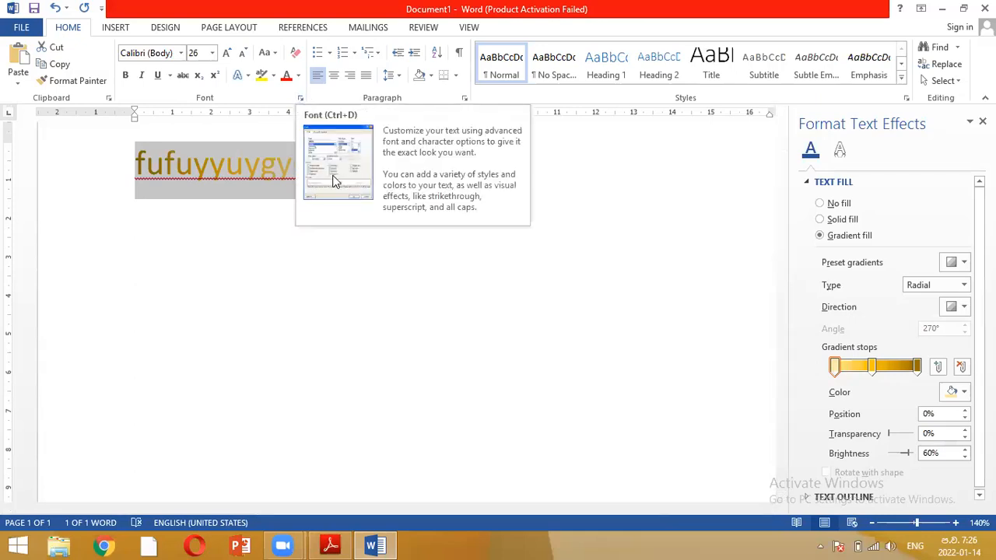
left_click(300, 98)
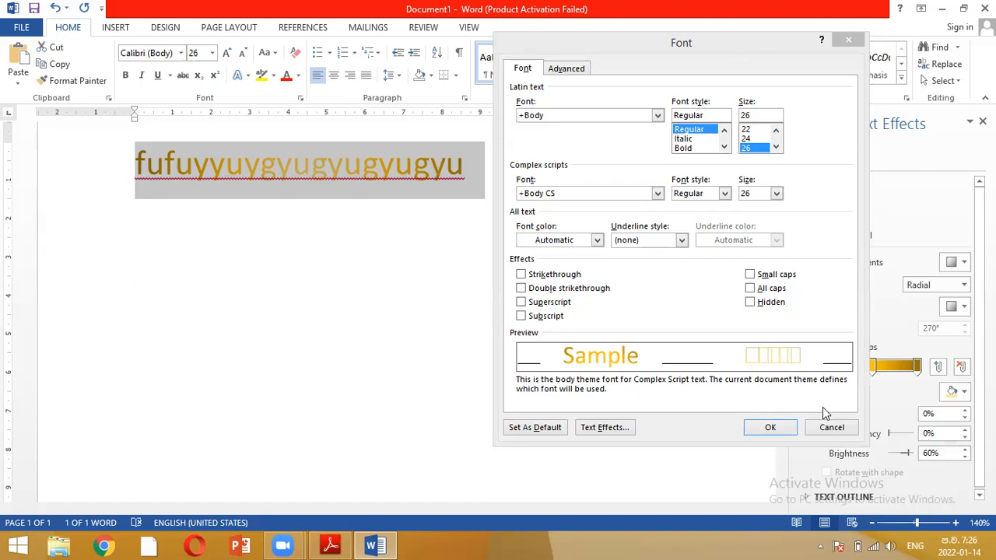
left_click(826, 430)
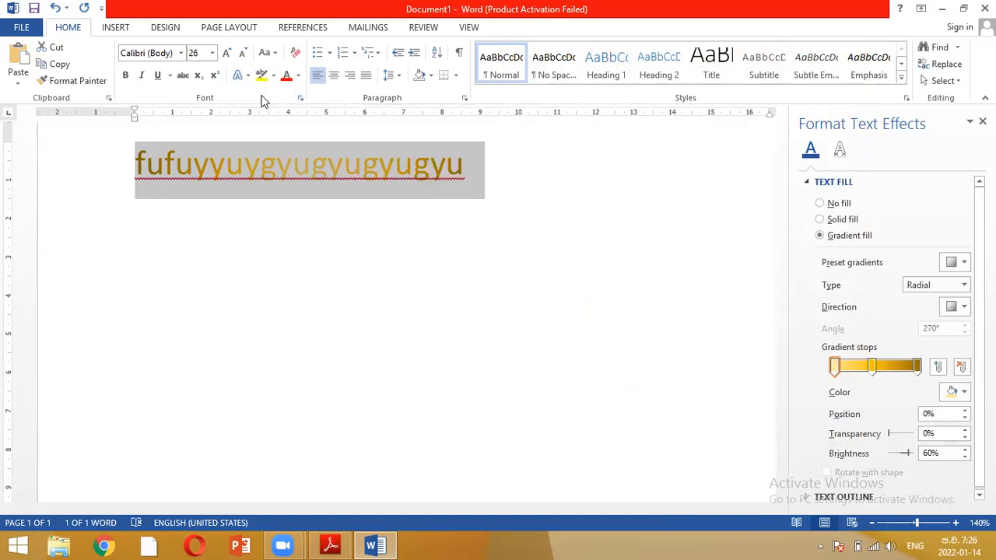
- Replace the sample word with "dialog" and erase it again
type("d")
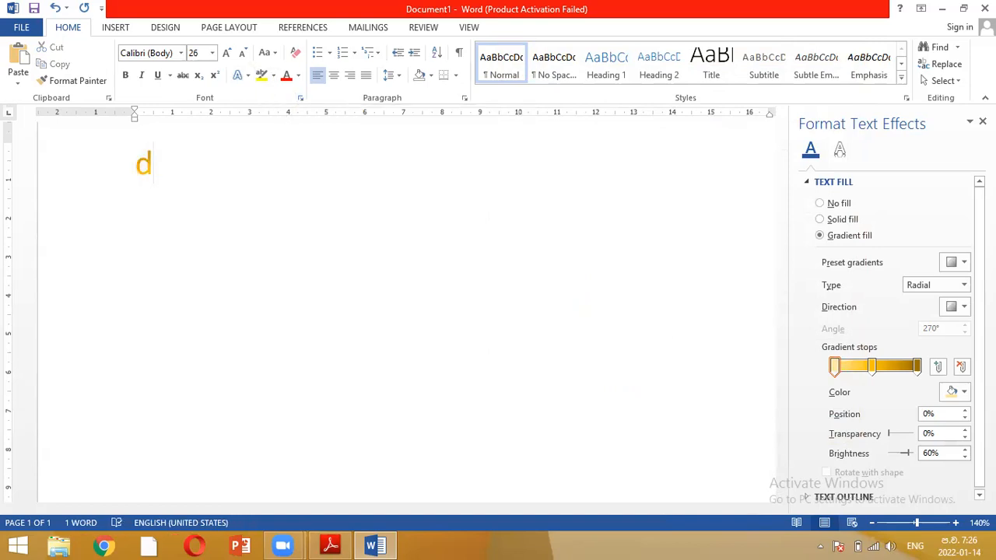
type("ialog")
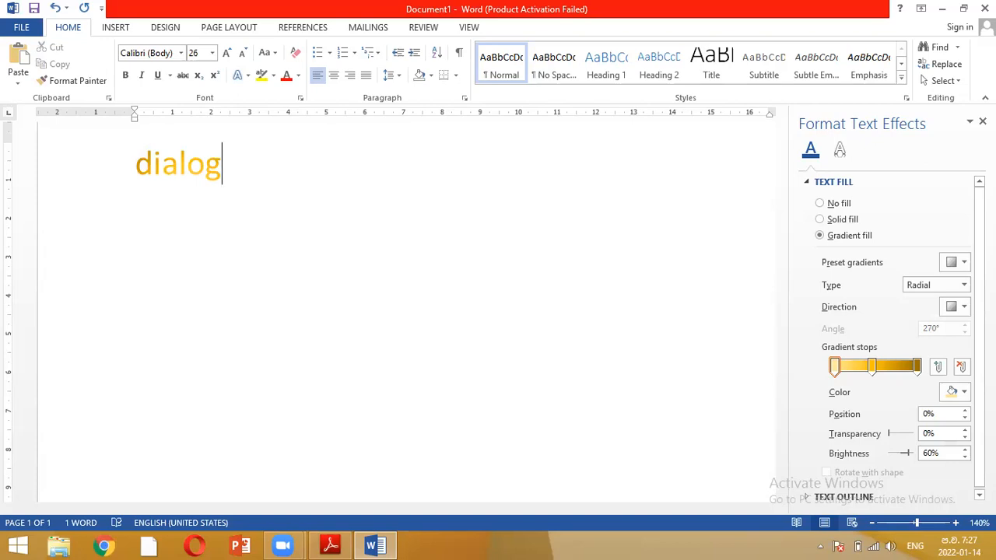
key("BackSpace")
key("BackSpace")
key("BackSpace")
key("BackSpace")
key("BackSpace")
key("BackSpace")
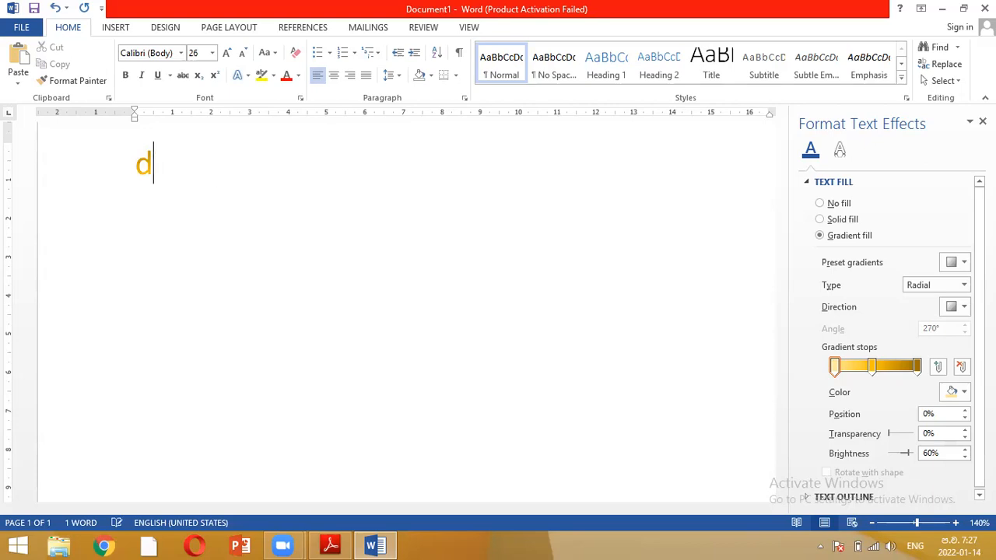
- Enter "Ctrl + d" as the new sample text on the empty line
type("ctrl ")
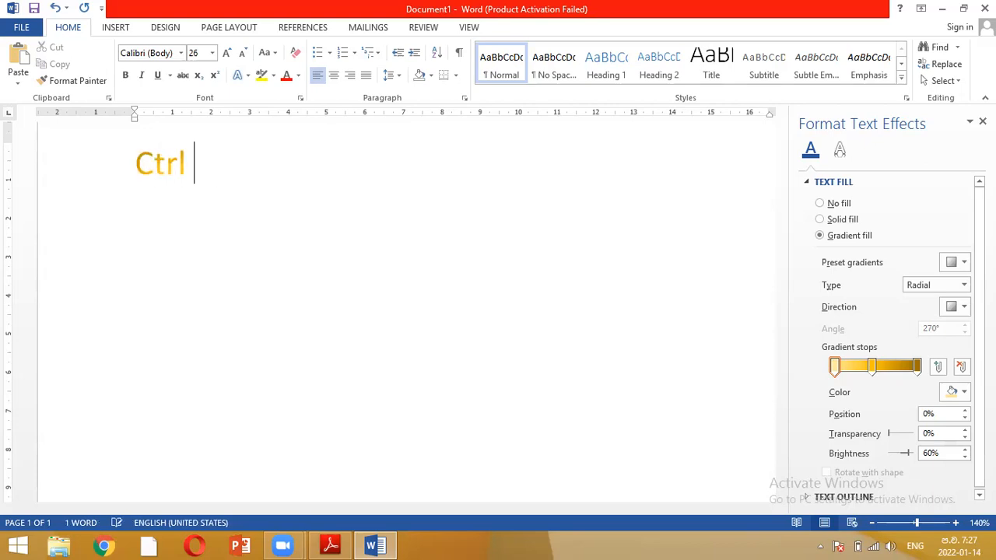
type("+ d")
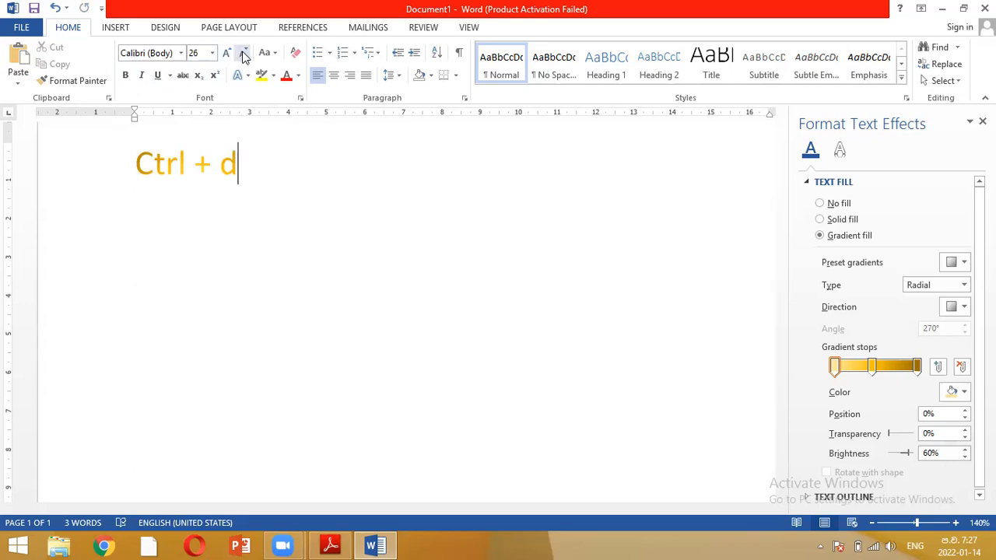
- Review the Font dialog's advanced character spacing and its text outline options, and cancel without changing anything
left_click(302, 98)
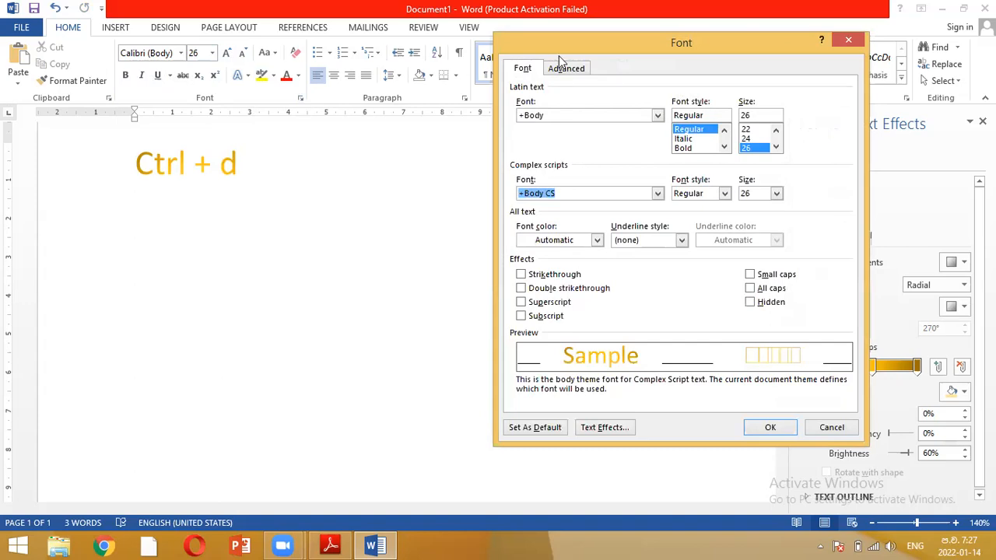
left_click(579, 68)
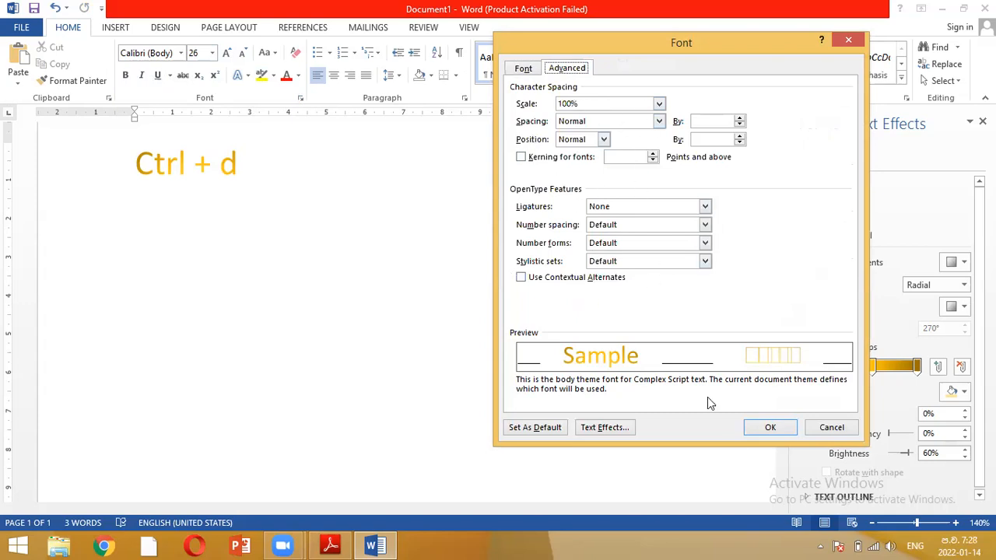
left_click(611, 428)
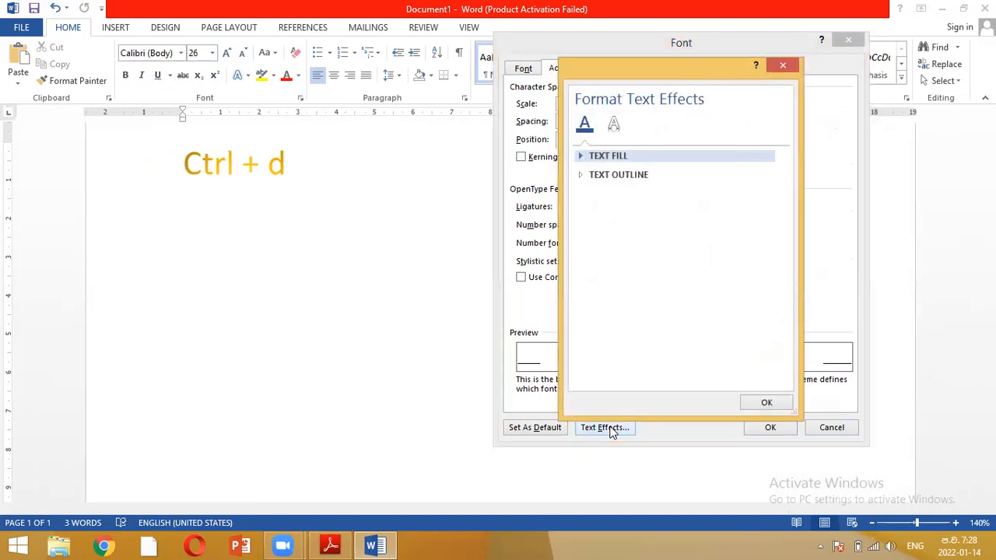
left_click(634, 179)
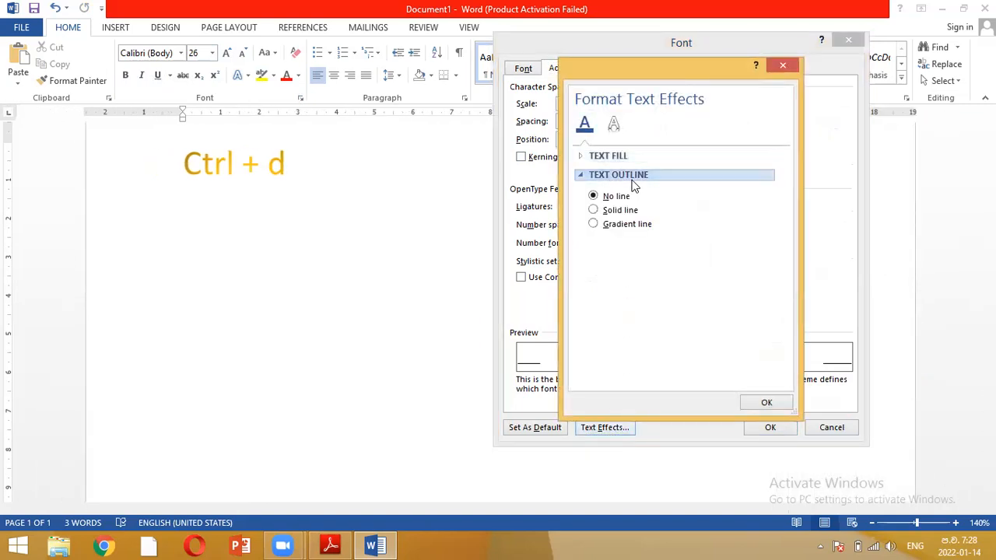
left_click(759, 395)
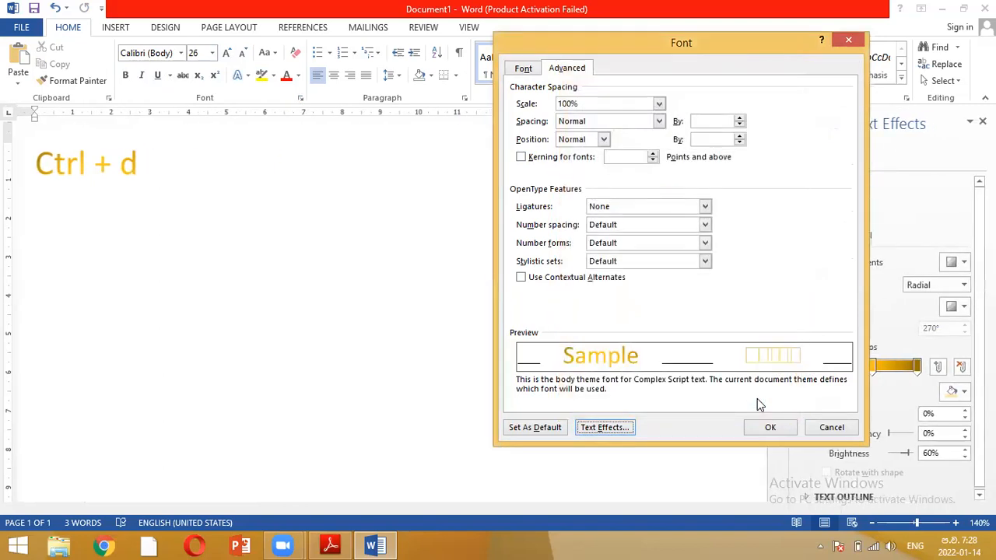
left_click(830, 431)
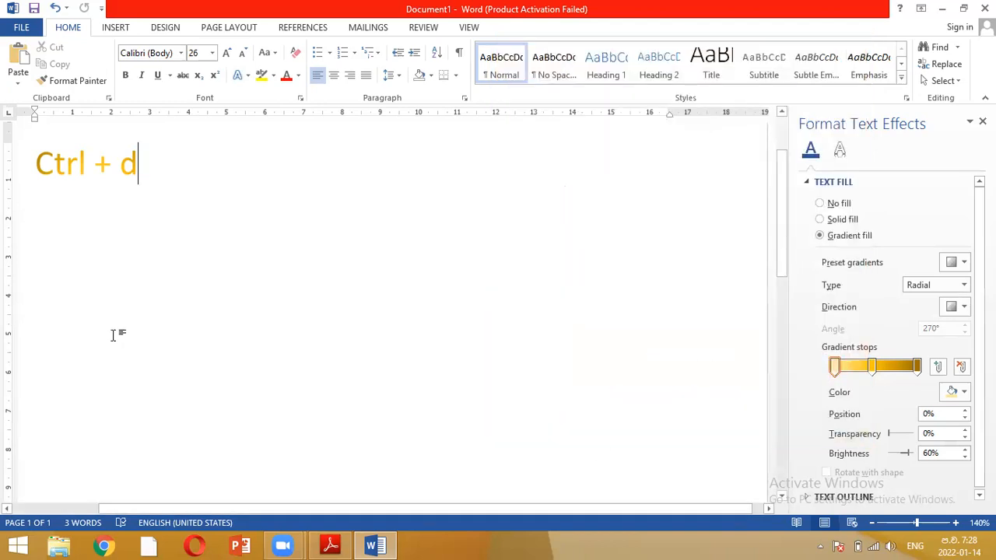
- Switch to word.pdf in Adobe Reader and read the letter case and bullet sections on page 5
left_click(343, 544)
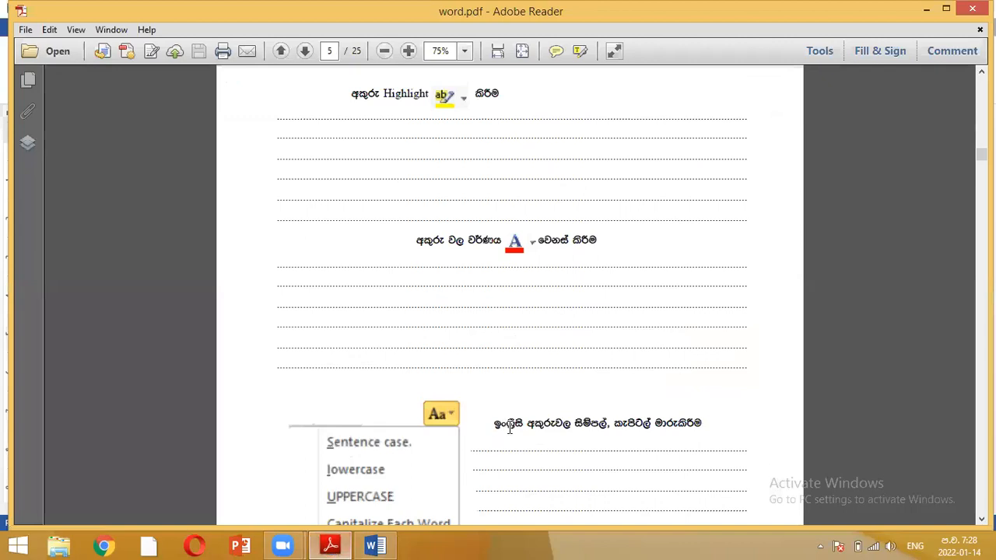
left_click(982, 520)
left_click(981, 519)
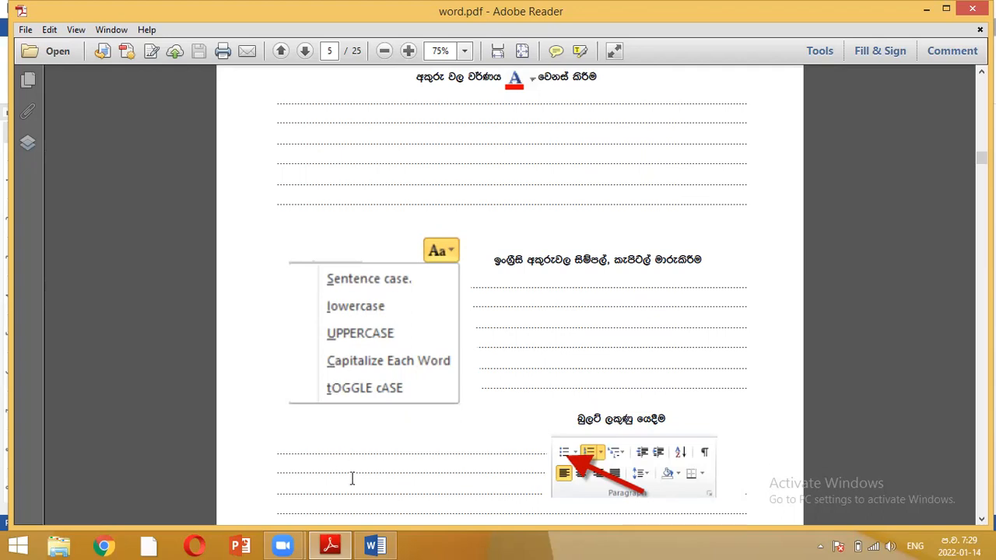
- Switch to the Word document, close the Format Text Effects pane, and delete the "Ctrl + d" sample text
left_click(375, 545)
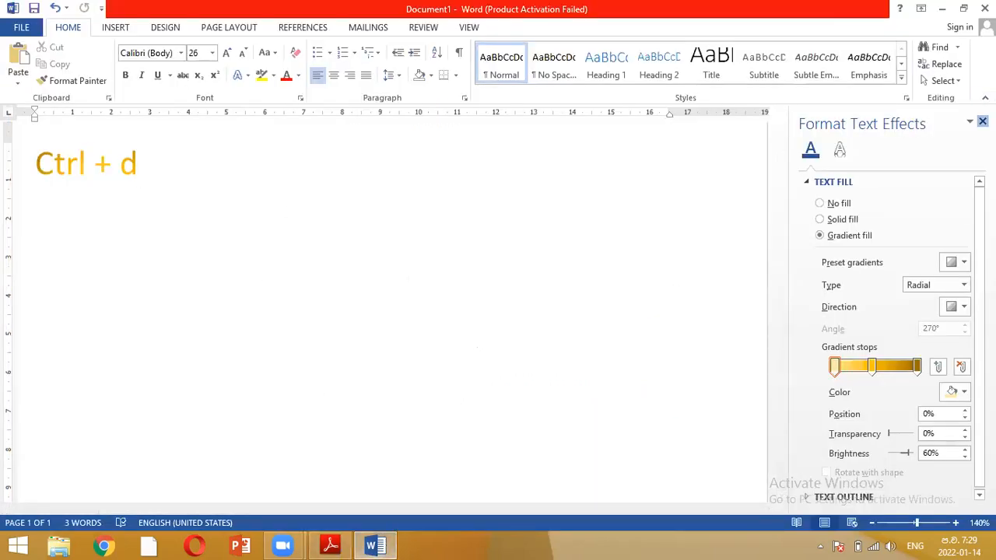
left_click(982, 121)
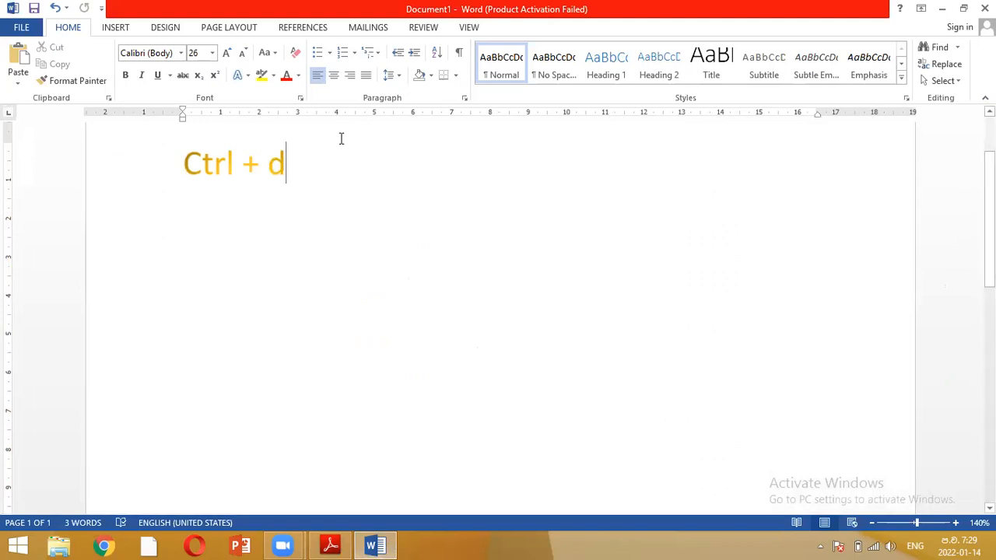
left_click(129, 140)
key("Delete")
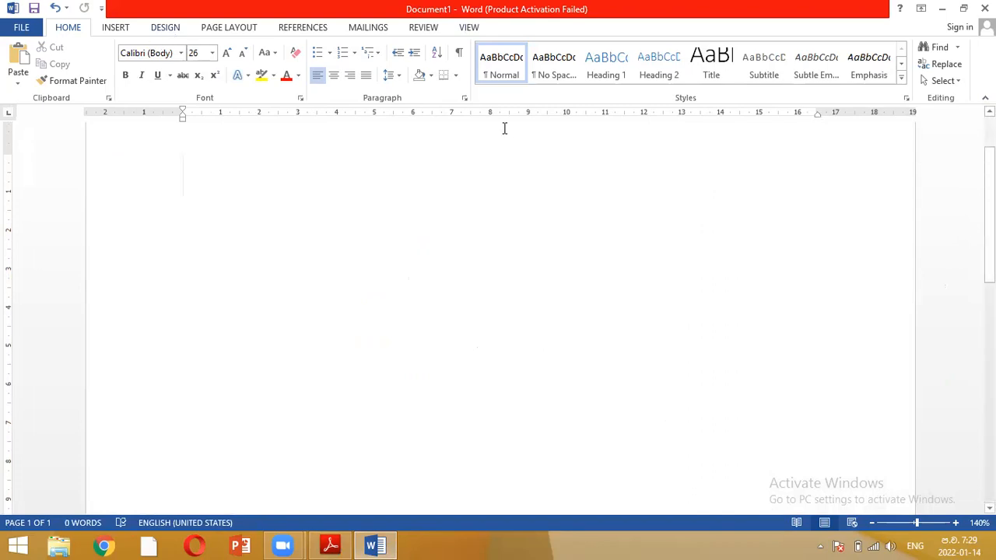
- Copy the first paragraph of the Word Help topic "Recover your Office files" and paste it into the empty document
key("F1")
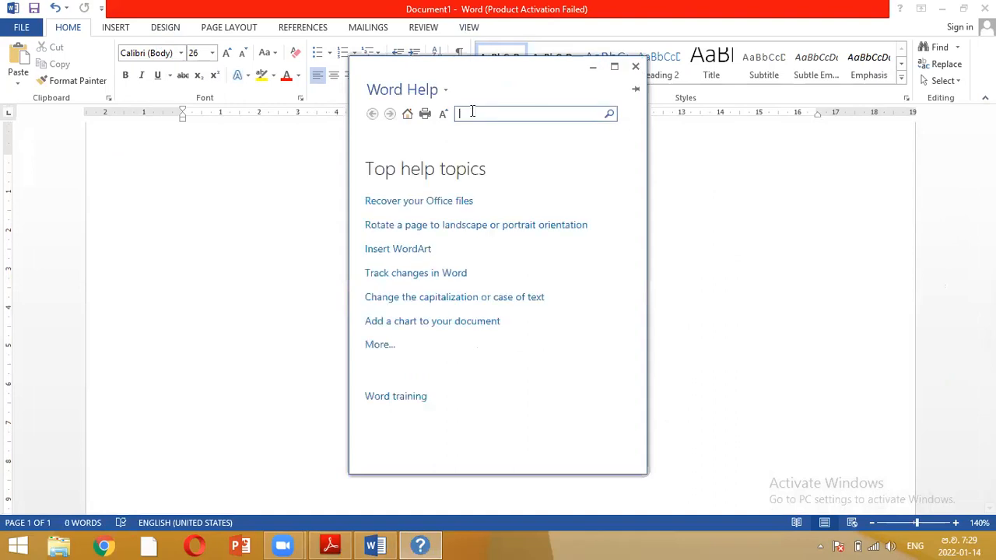
left_click(414, 202)
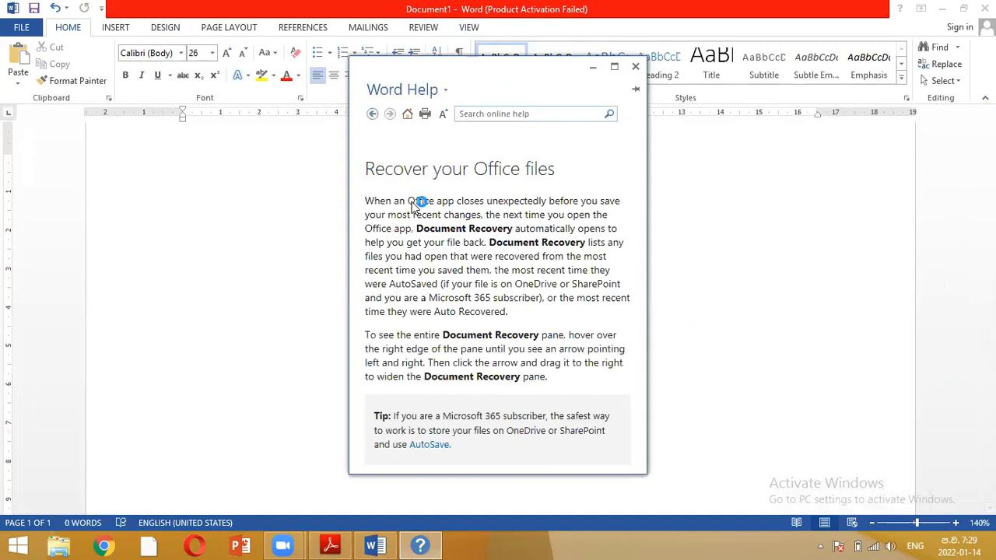
left_click_drag(510, 310, 360, 204)
key("ctrl+c")
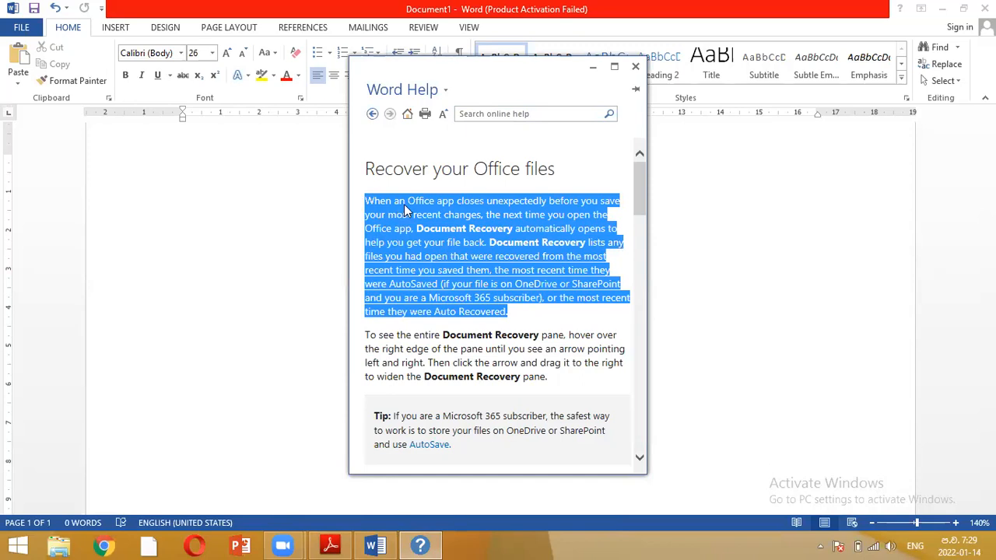
left_click(595, 67)
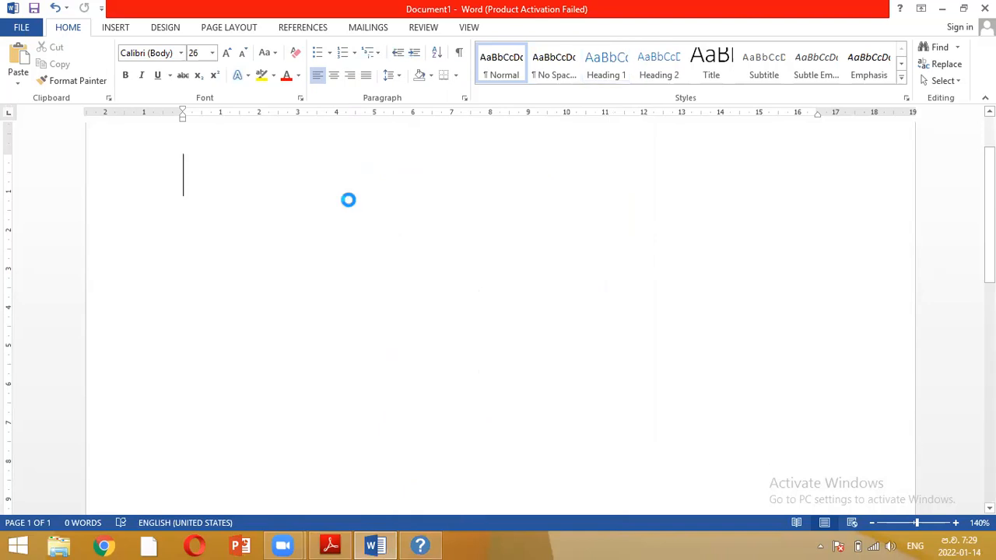
key("ctrl+v")
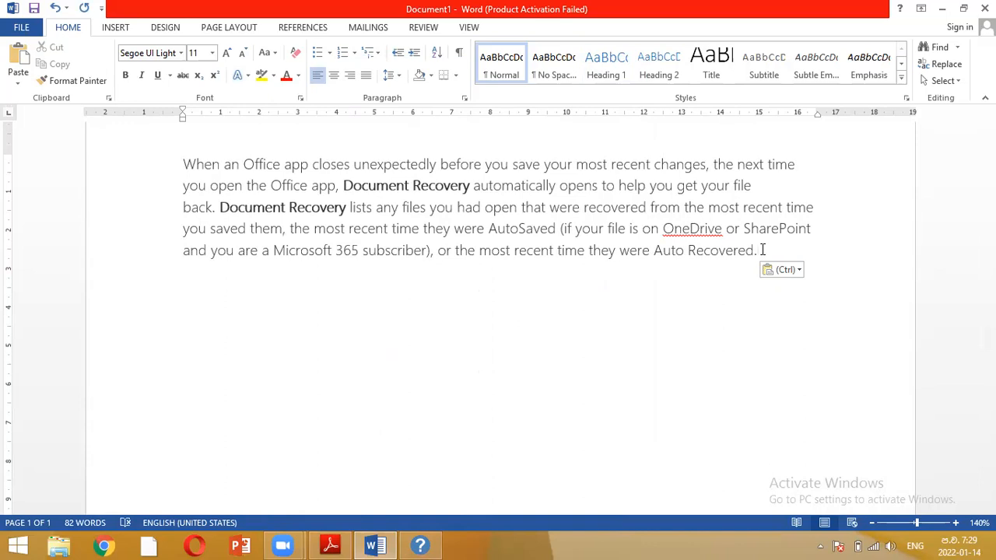
- Change the whole pasted paragraph to lowercase and after that to UPPERCASE
left_click_drag(760, 249, 191, 142)
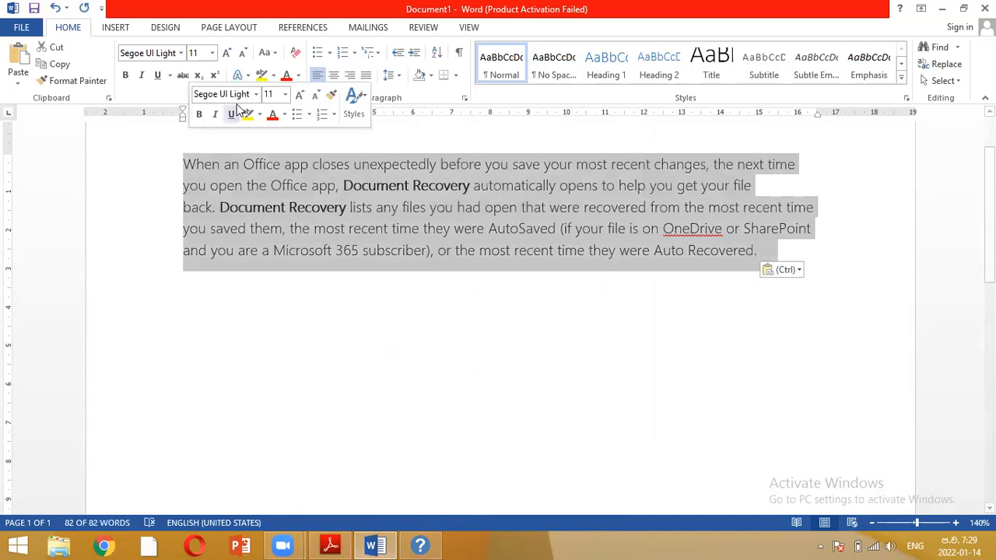
left_click(274, 57)
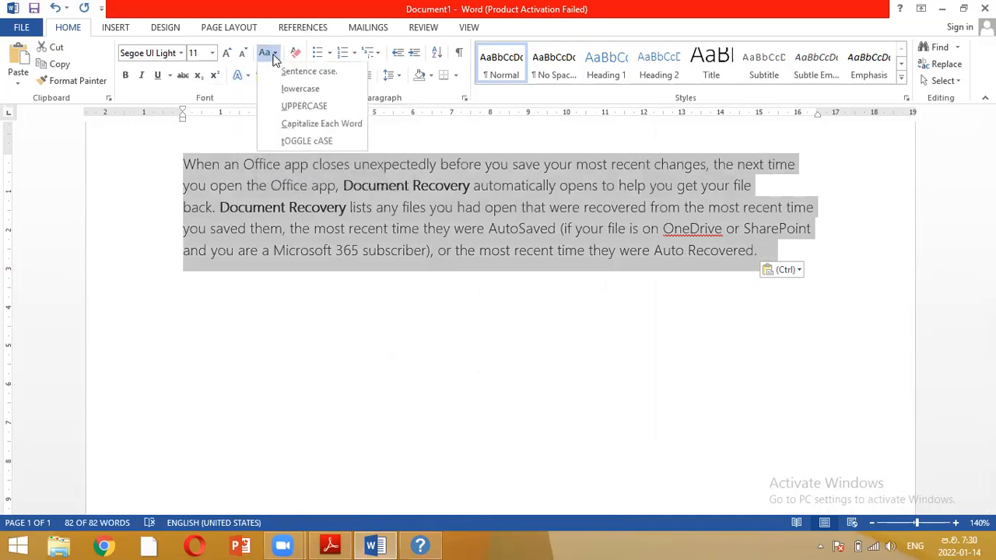
left_click(299, 89)
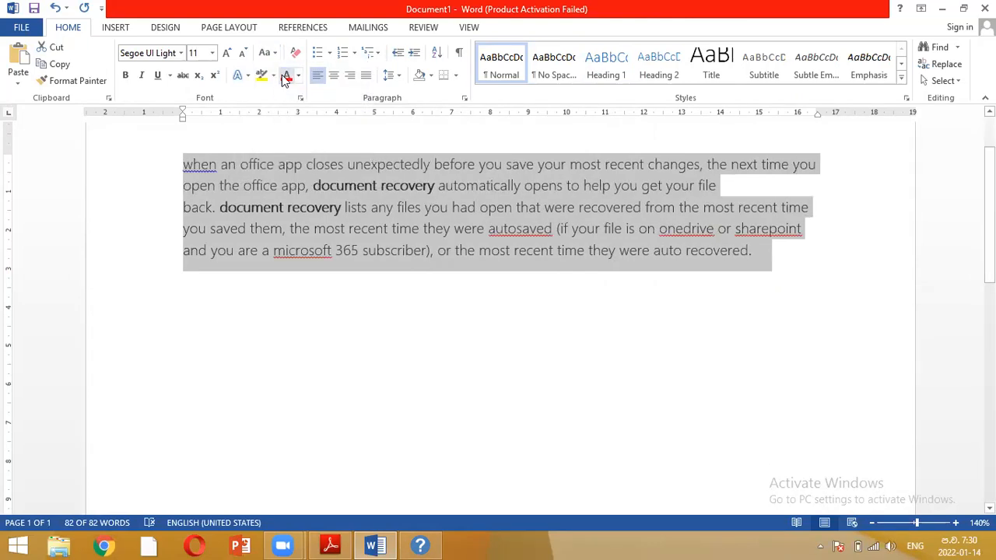
left_click(271, 54)
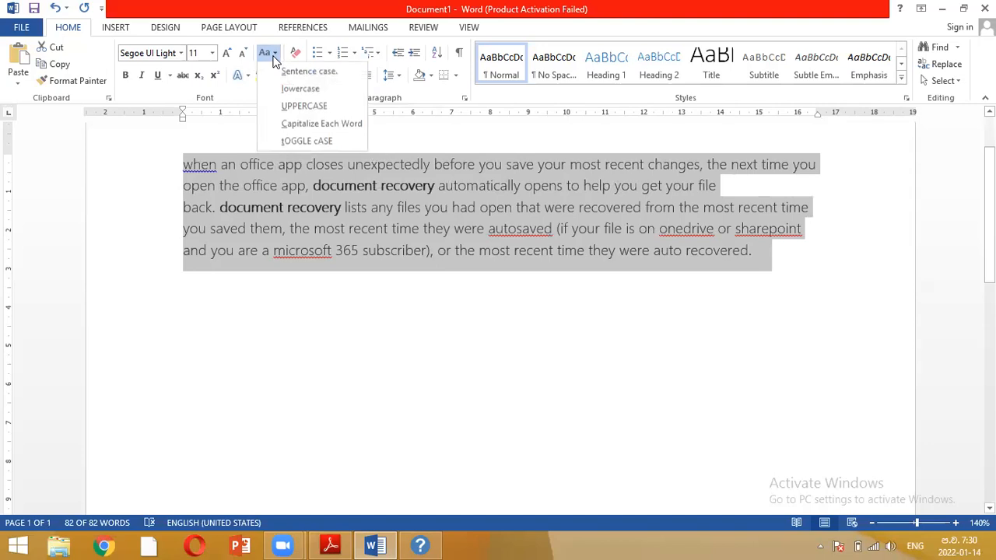
left_click(292, 106)
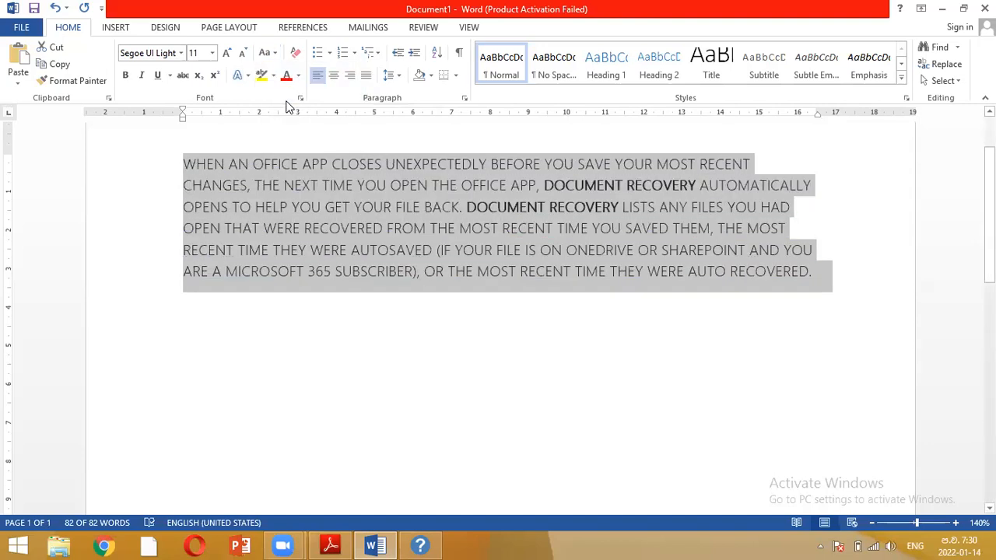
- Apply Capitalize Each Word to the selected paragraph, followed by tOGGLE cASE
left_click(273, 58)
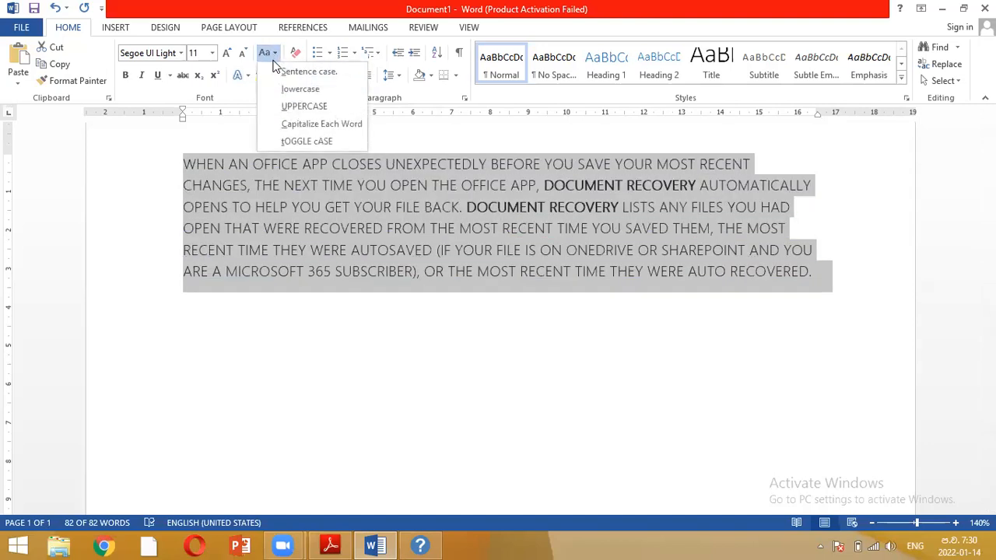
left_click(284, 124)
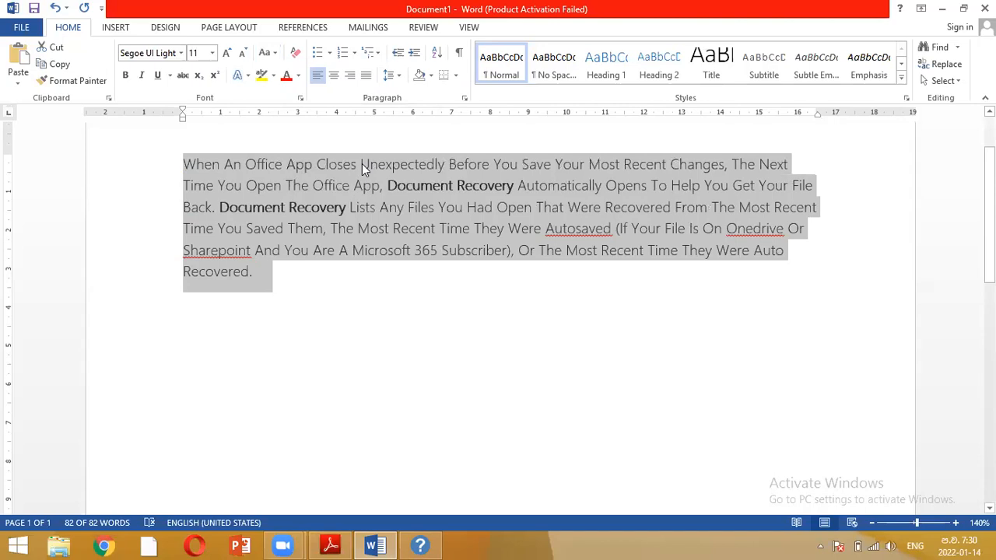
left_click(271, 55)
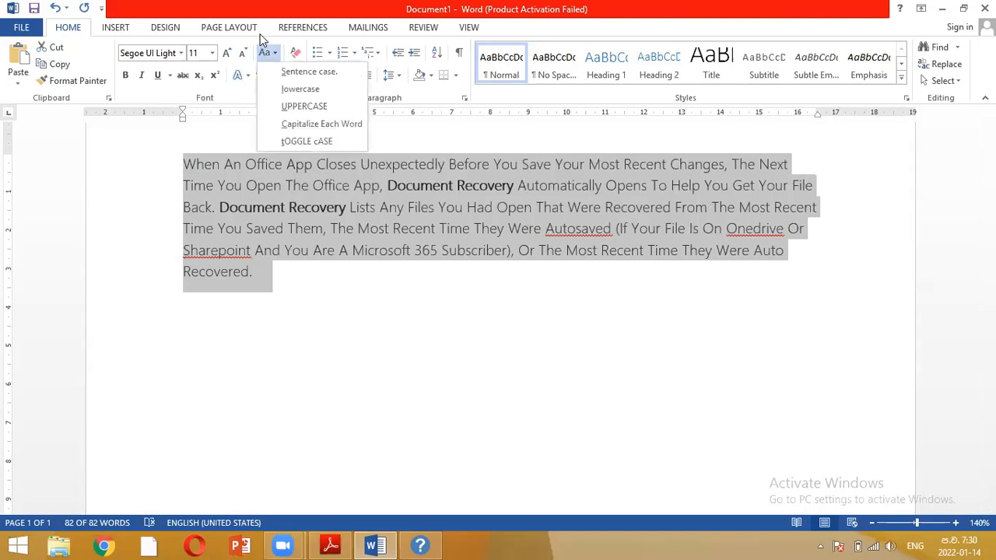
left_click(251, 10)
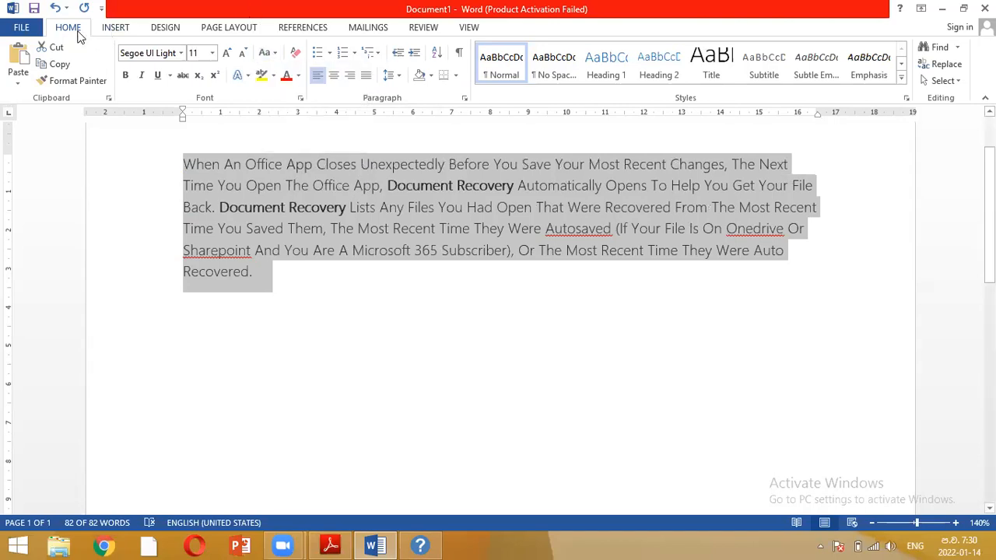
left_click(274, 55)
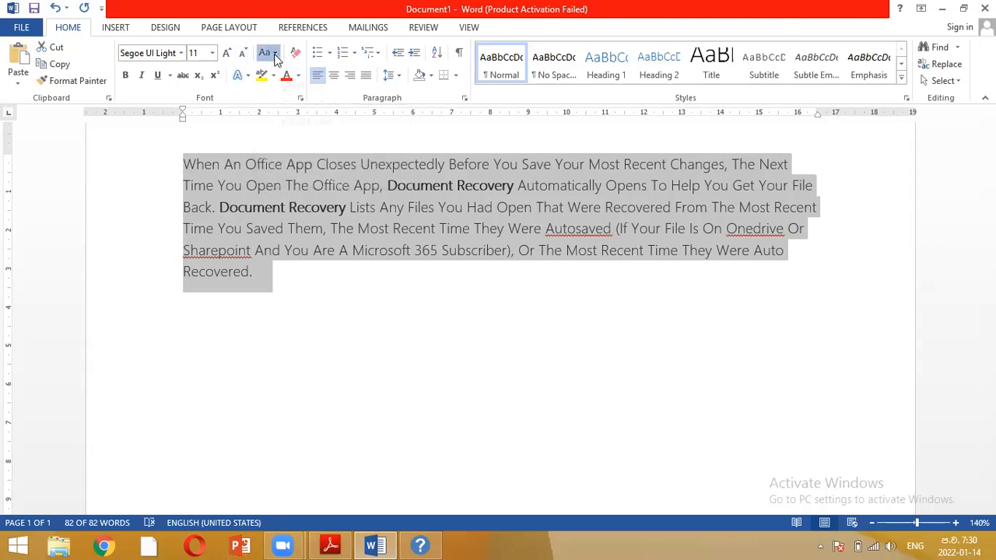
left_click(292, 140)
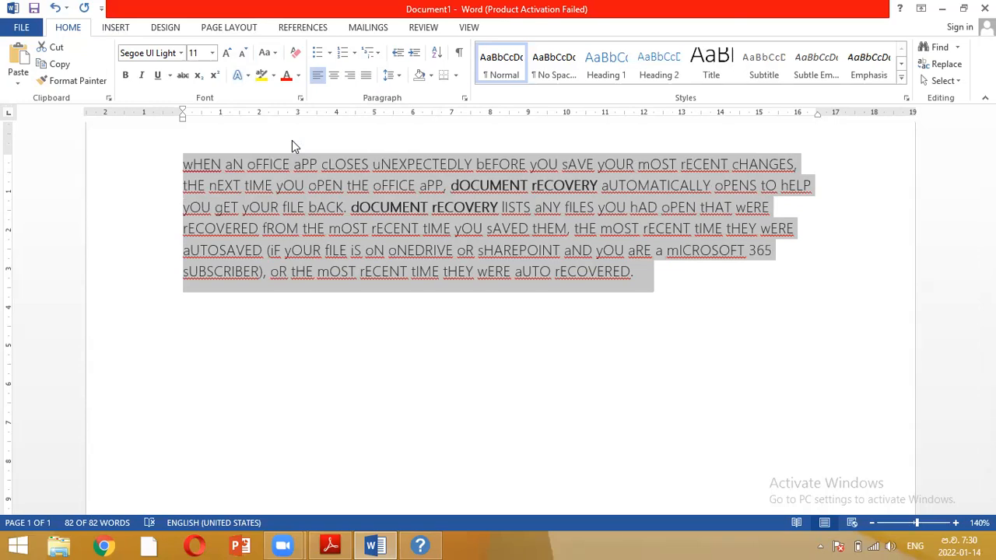
- Check the letter case section of word.pdf in Adobe Reader, and return to Word to view the case options for the whole text
left_click(346, 545)
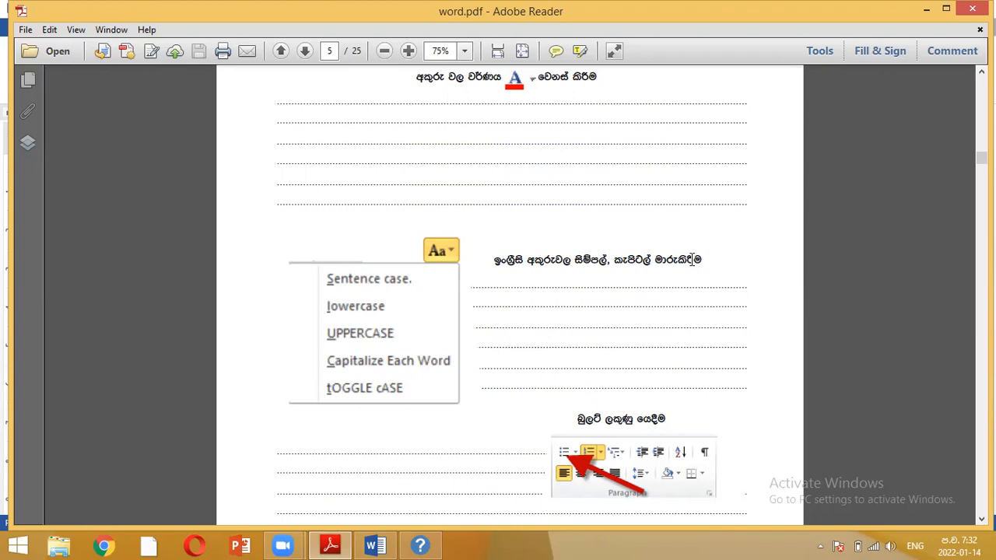
left_click(375, 544)
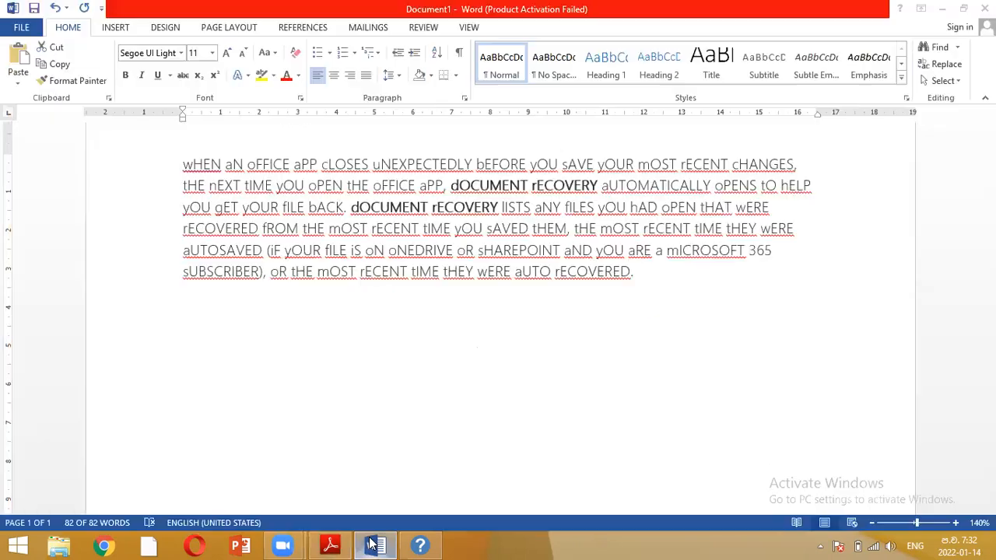
key("ctrl+a")
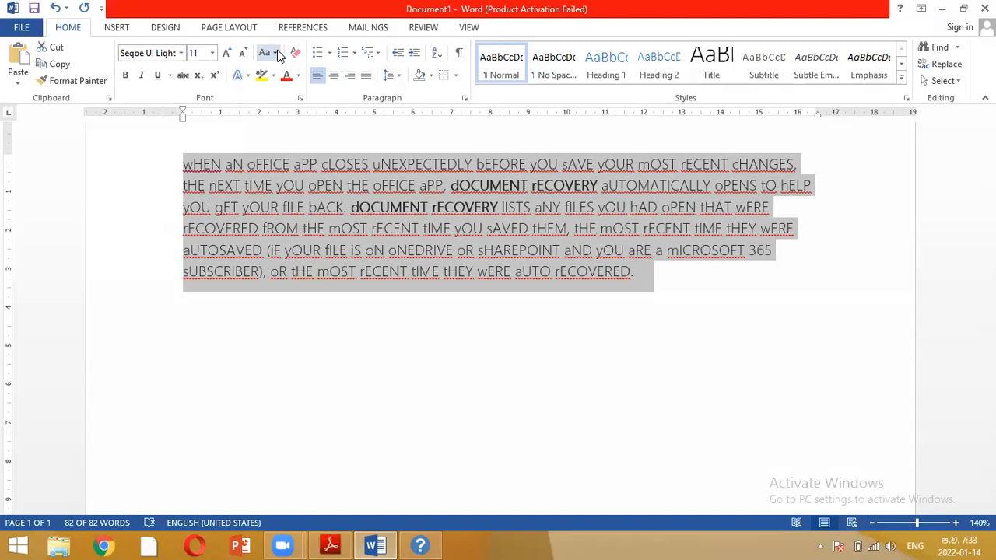
left_click(278, 54)
left_click(551, 198)
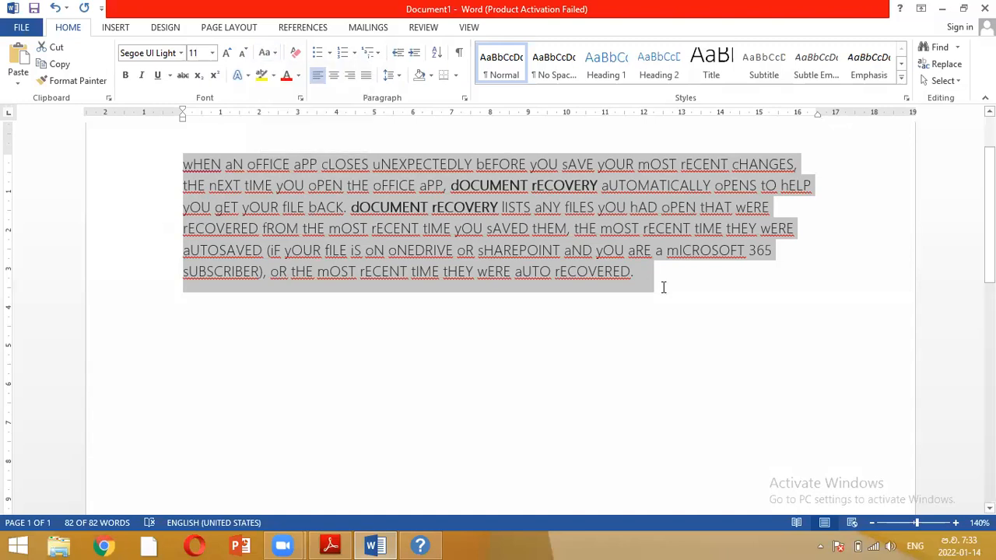
- Trim the paragraph to its first four words, "wHEN aN oFFICE aPP"
left_click(643, 276)
left_click_drag(640, 273, 194, 189)
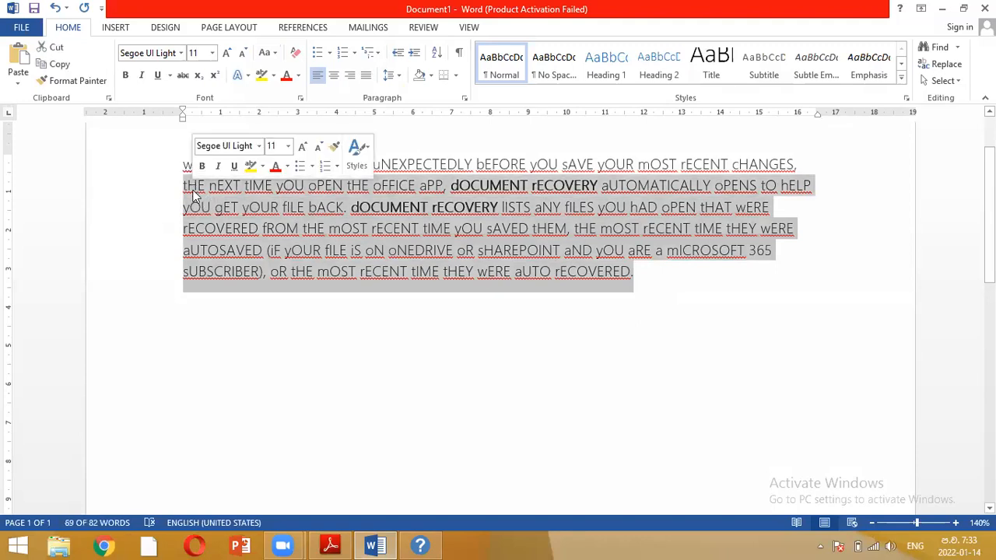
key("Delete")
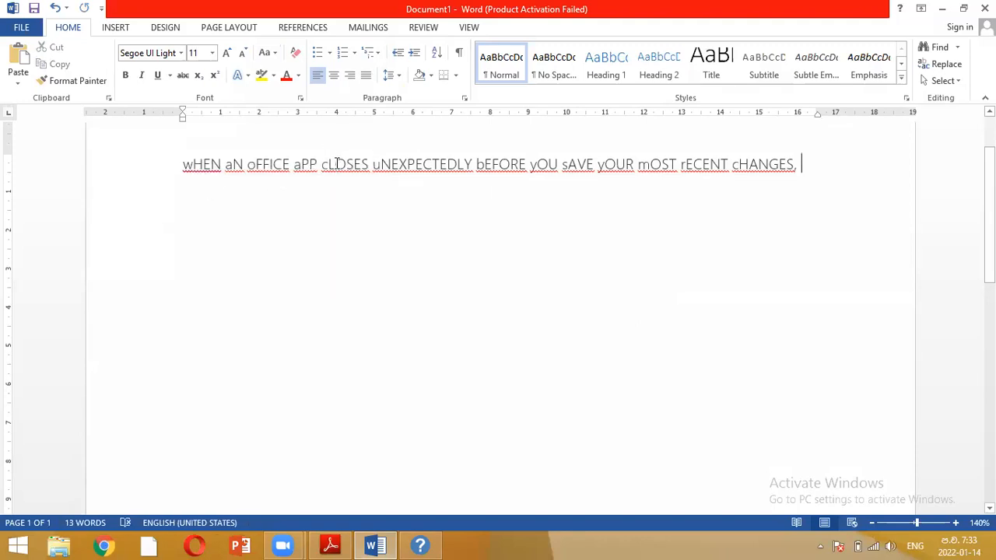
left_click_drag(322, 165, 819, 199)
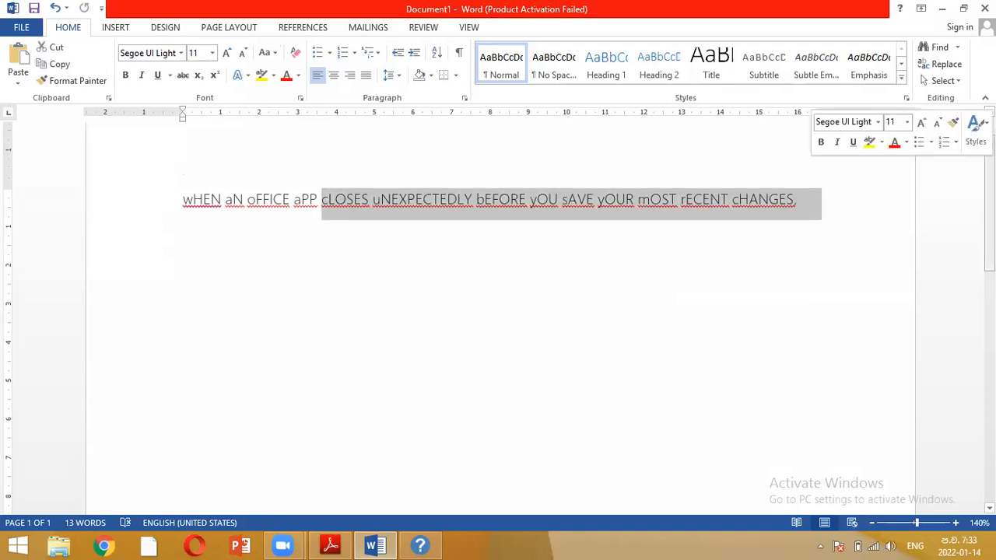
key("Delete")
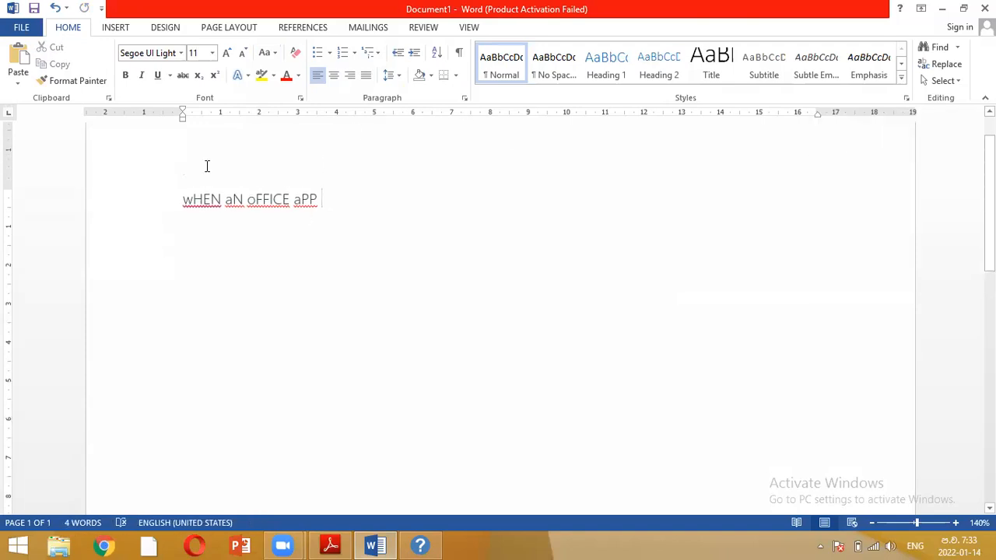
- Copy the line "wHEN aN oFFICE aPP" and paste it three times below to make four identical lines
left_click(140, 162)
key("ctrl+c")
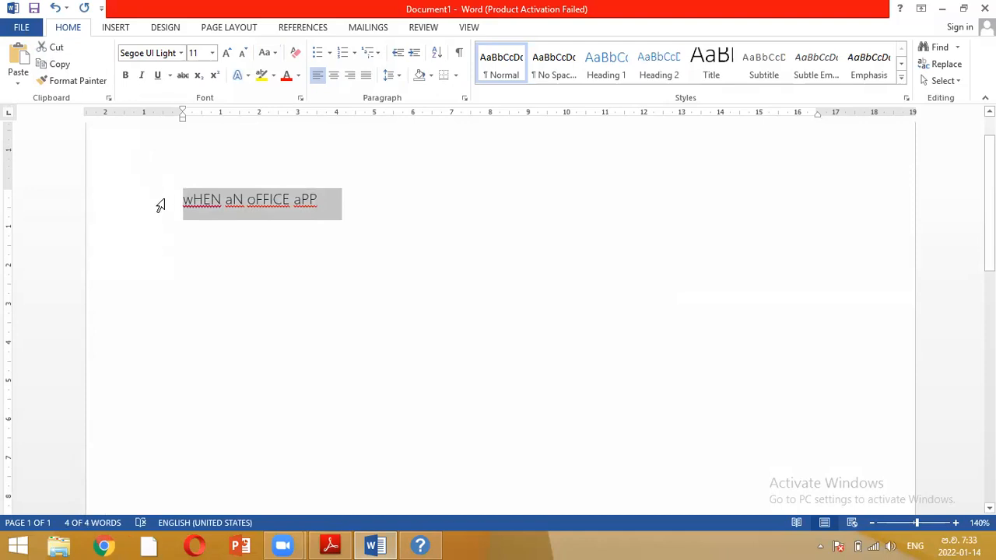
left_click(310, 224)
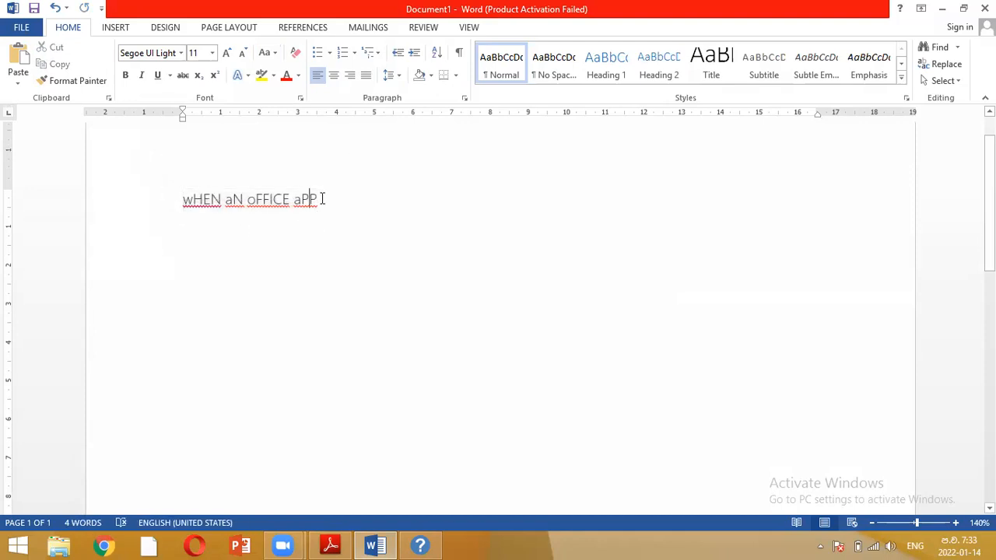
key("Return")
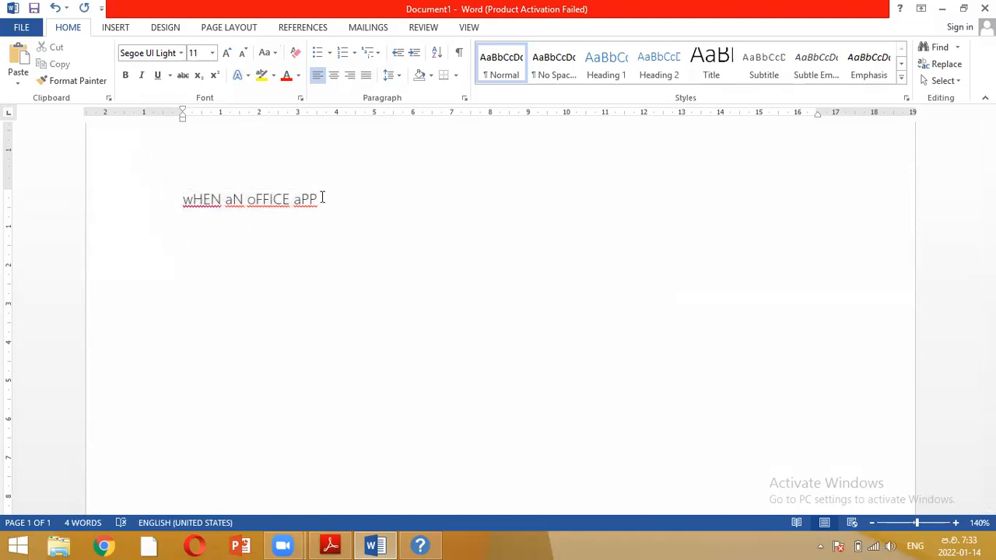
key("ctrl+v")
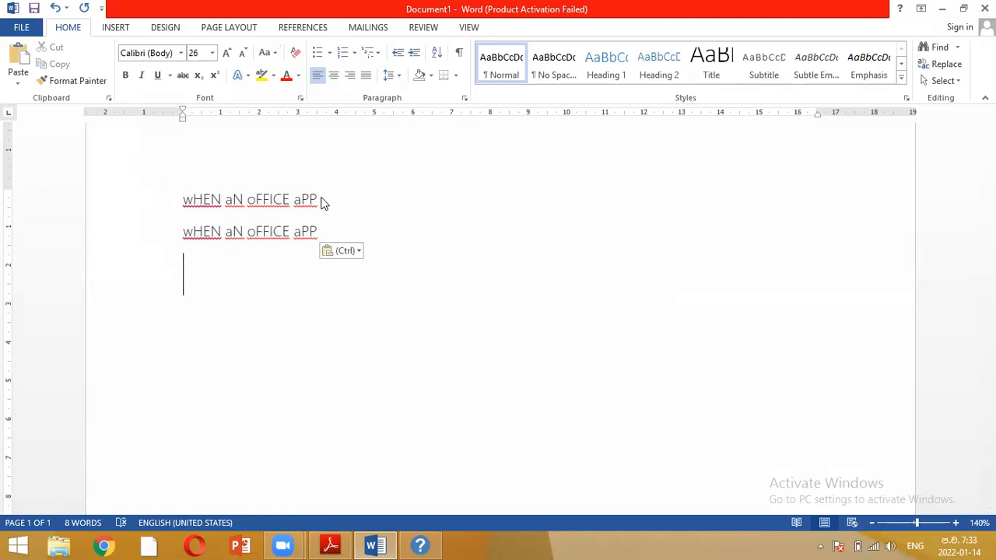
key("ctrl+v")
key("ctrl+v")
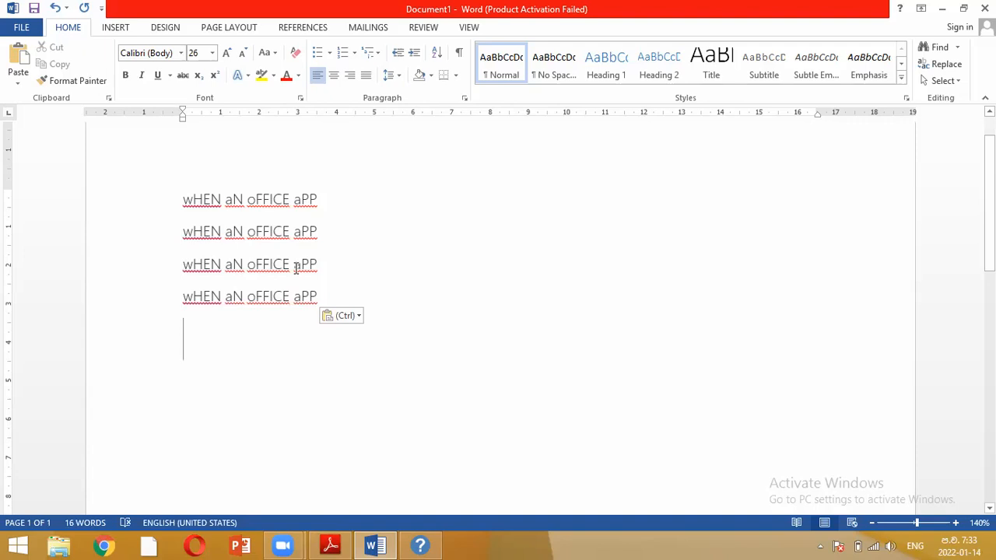
- Turn the four "wHEN aN oFFICE aPP" lines into a round-bullet list and open the symbol selection for defining a new bullet
left_click_drag(322, 294, 178, 190)
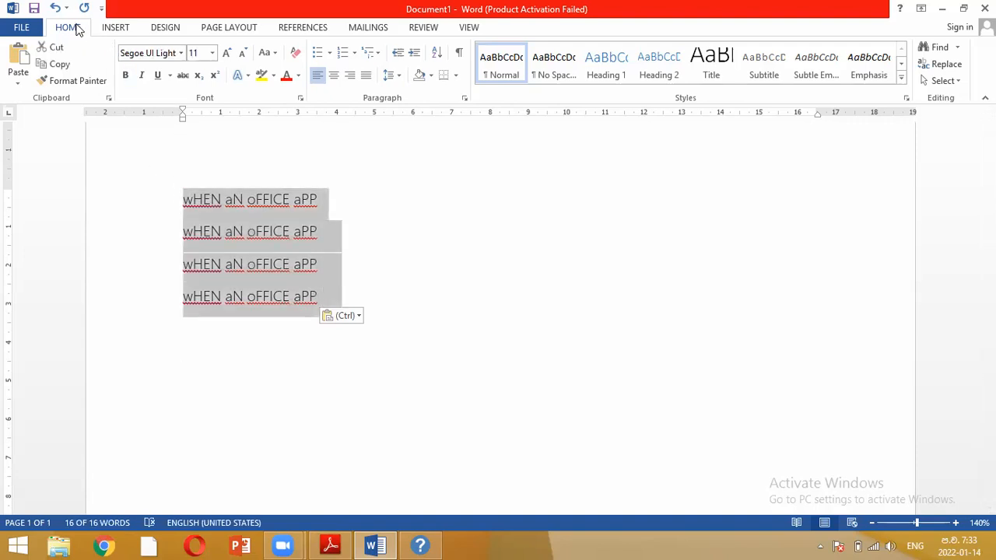
left_click(318, 53)
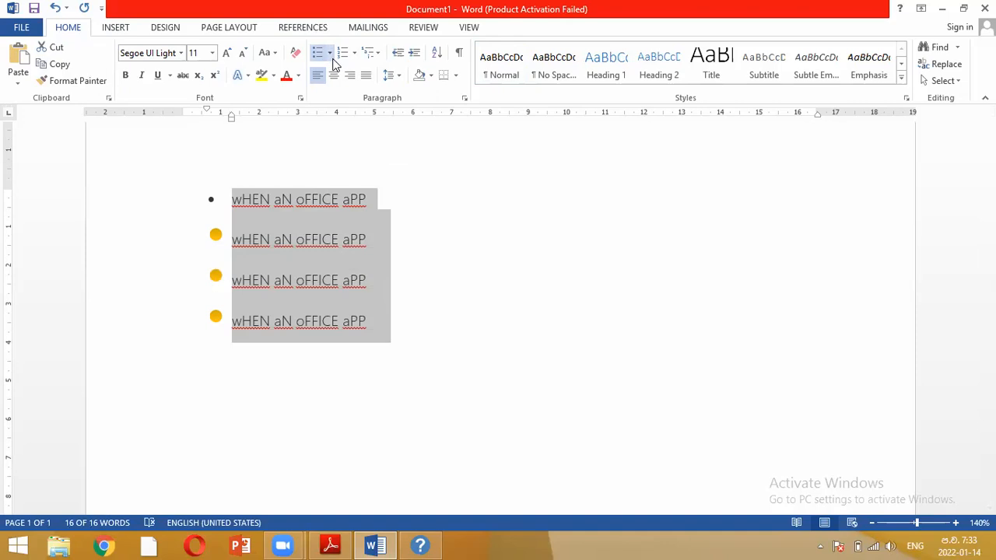
left_click(331, 56)
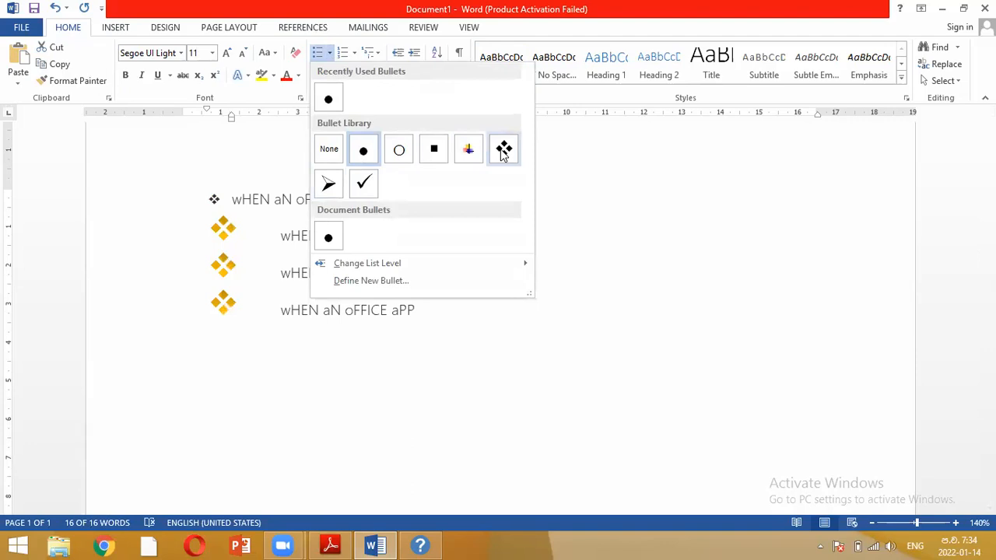
left_click(434, 280)
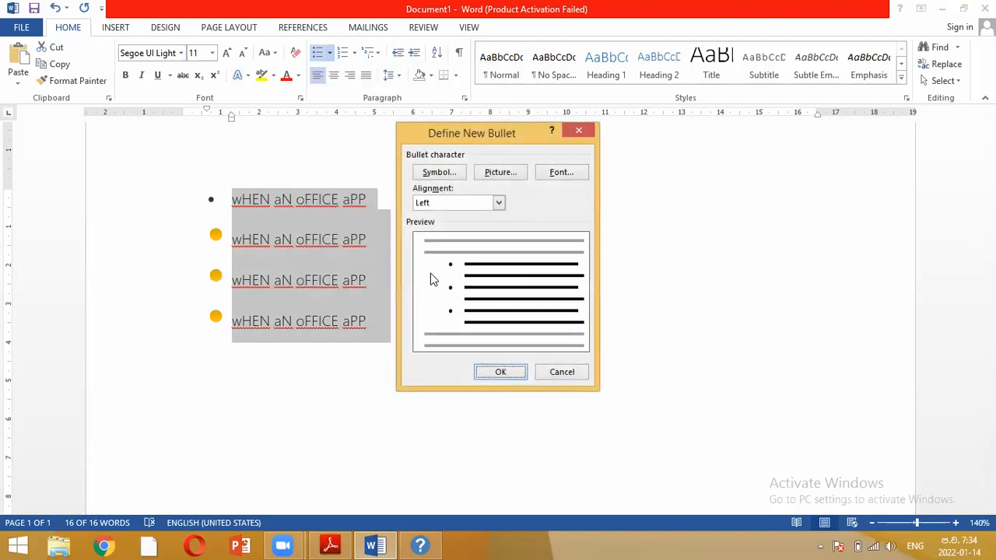
left_click(444, 174)
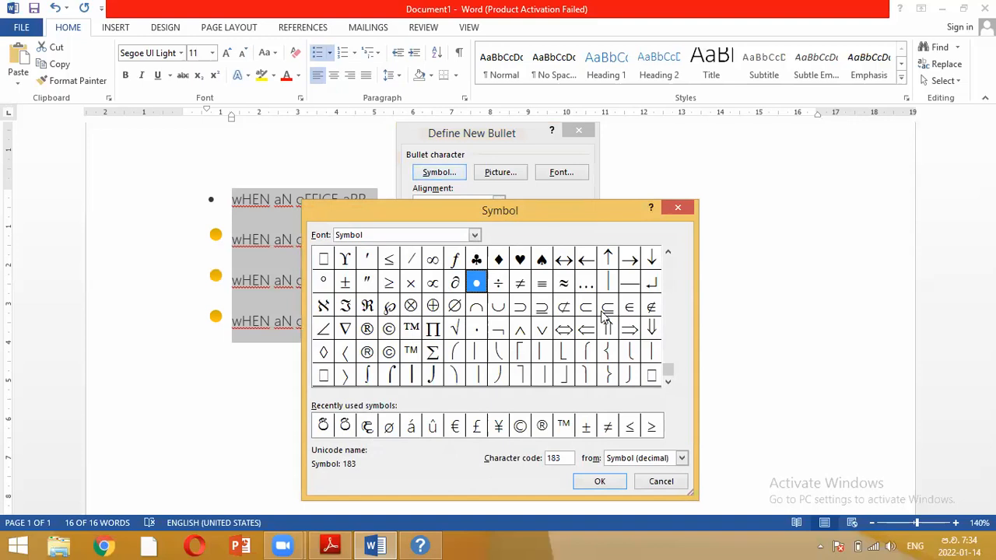
- Set the font of the bullet symbol set to Webdings
left_click(670, 253)
left_click(671, 257)
left_click(671, 257)
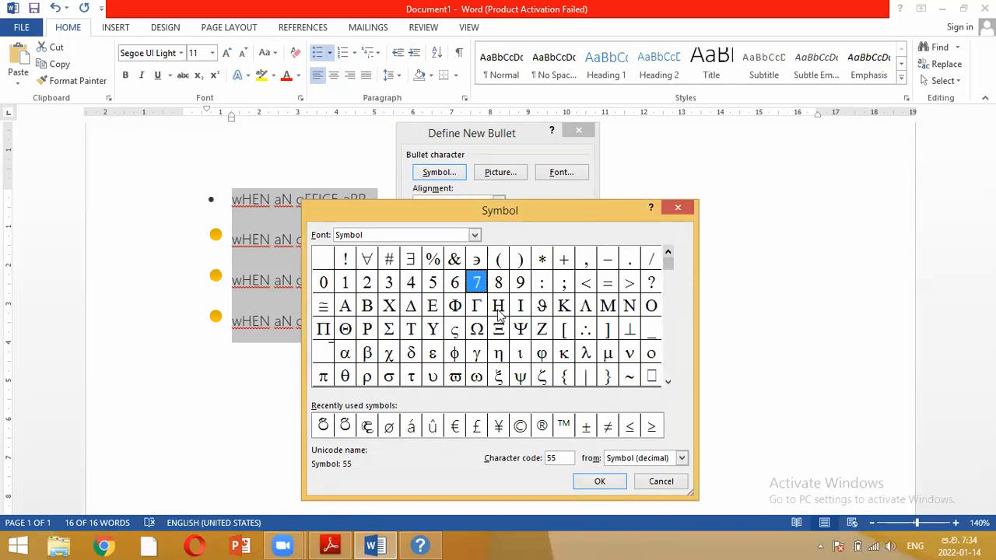
left_click_drag(367, 235, 307, 236)
type("wi")
left_click(475, 236)
left_click(474, 236)
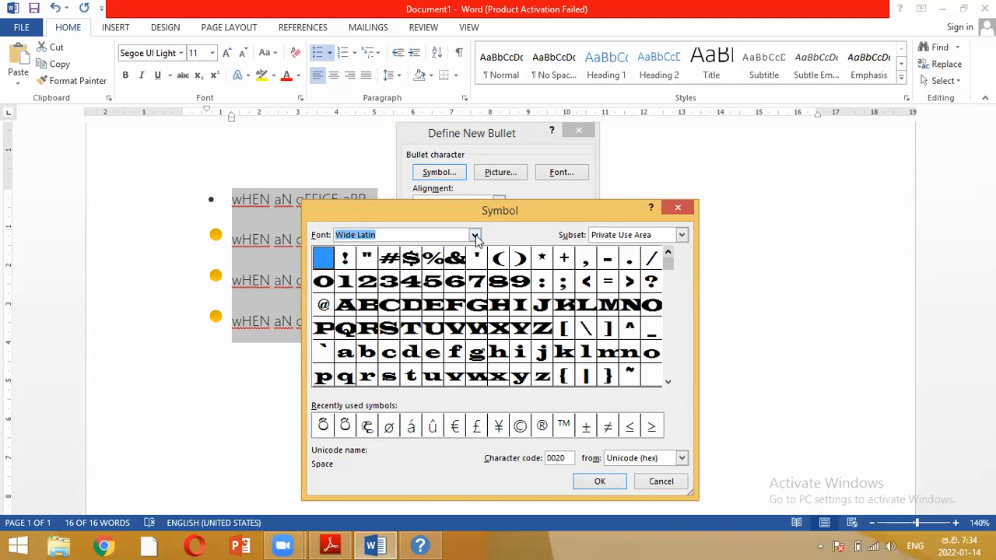
left_click(474, 236)
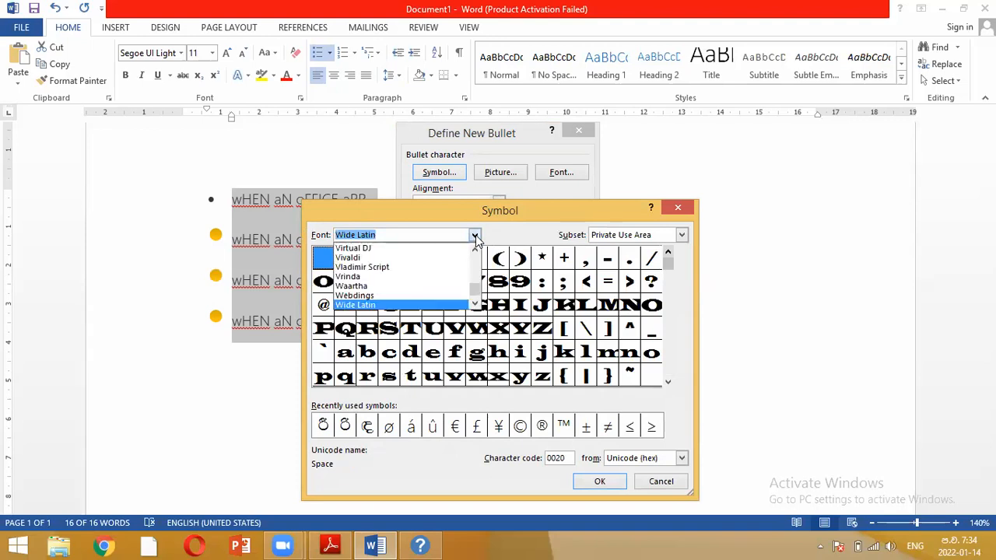
left_click(360, 296)
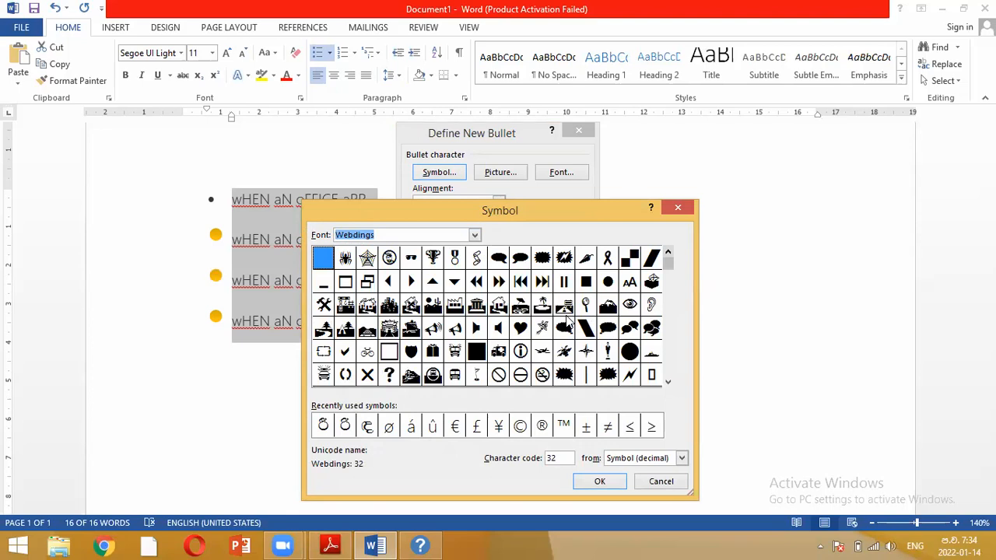
- Look through the Webdings symbols available as bullet characters
left_click(668, 381)
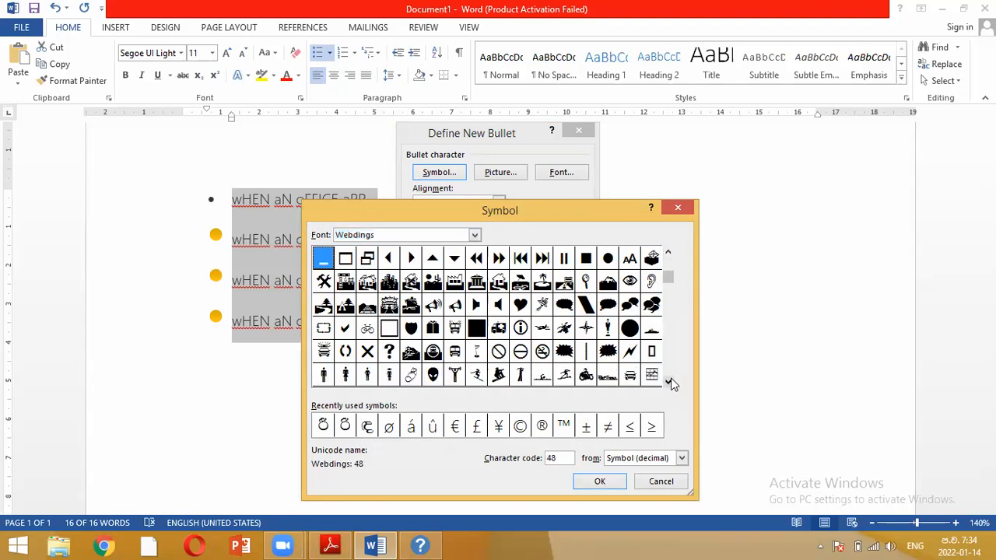
left_click(668, 382)
left_click(668, 382)
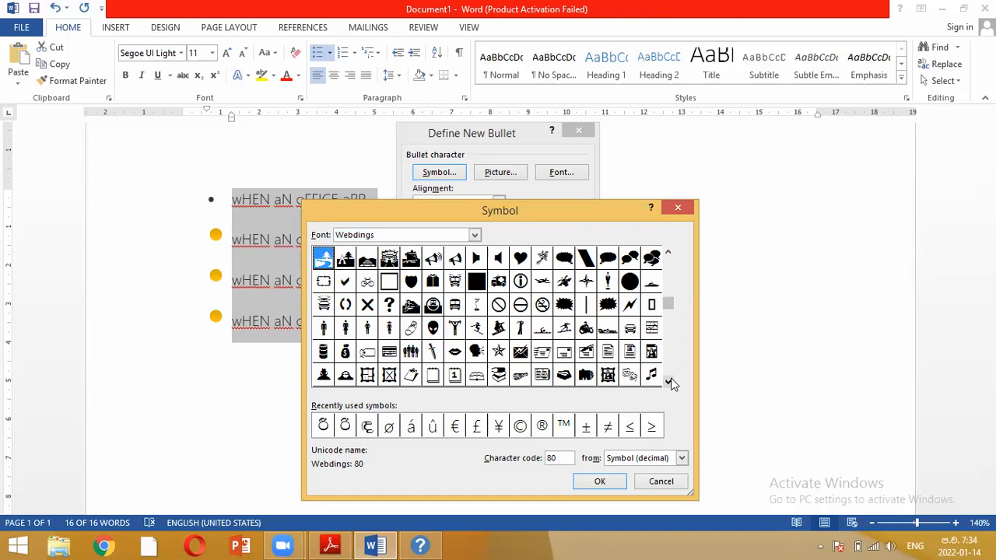
left_click(668, 382)
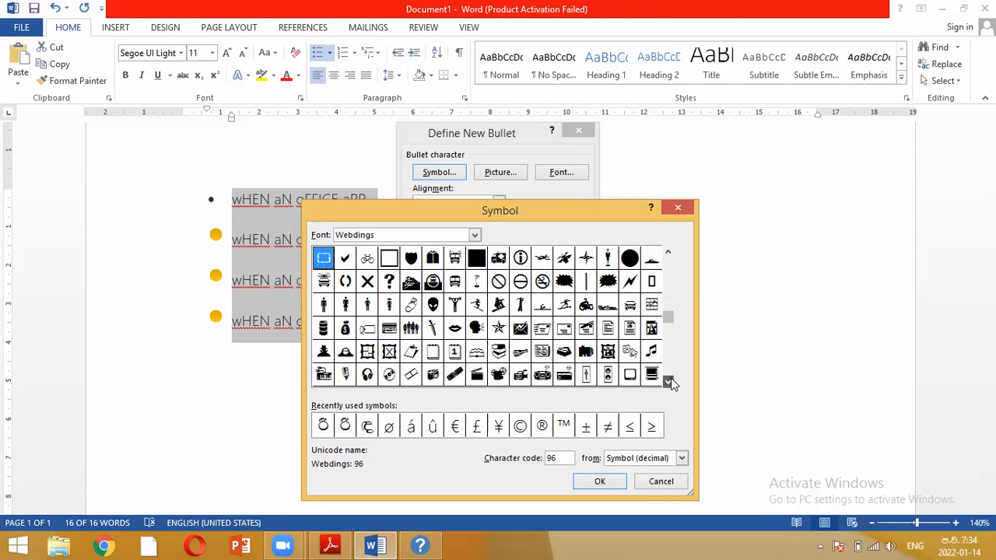
left_click(668, 381)
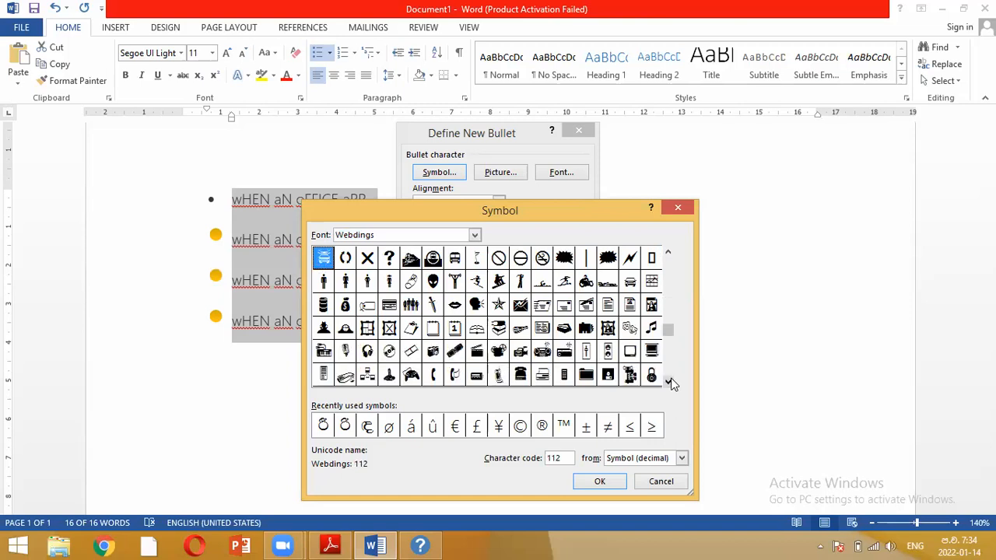
left_click(668, 381)
left_click(668, 381)
left_click(667, 381)
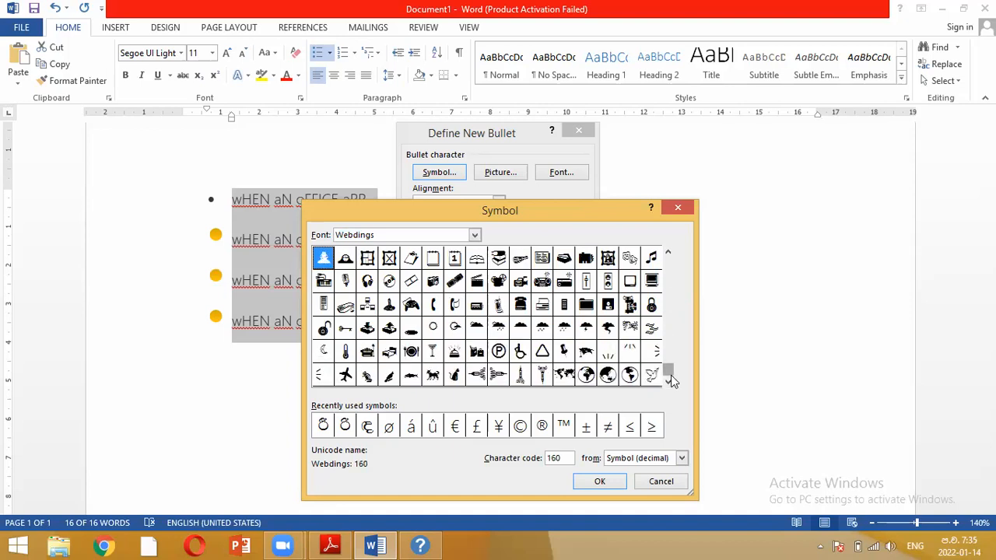
double_click(669, 254)
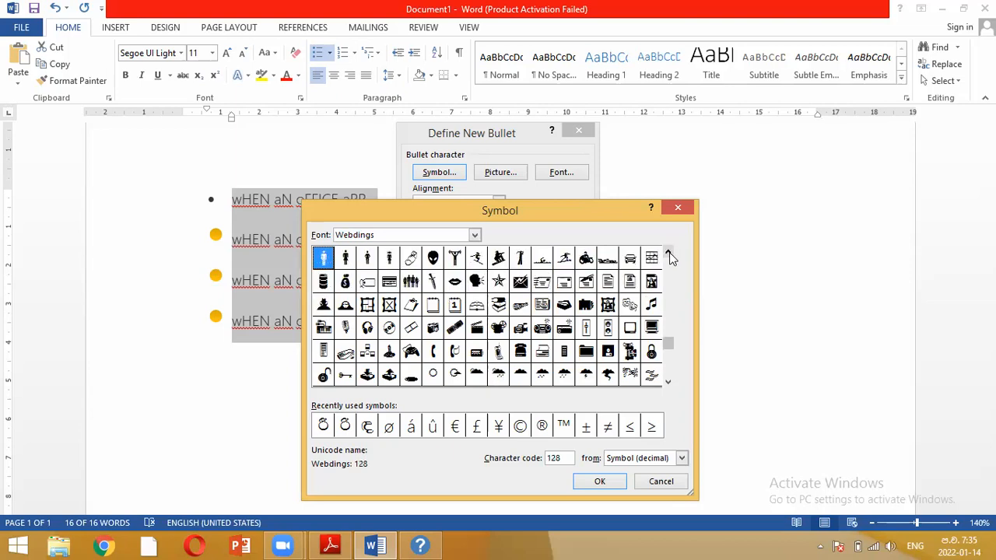
left_click(669, 256)
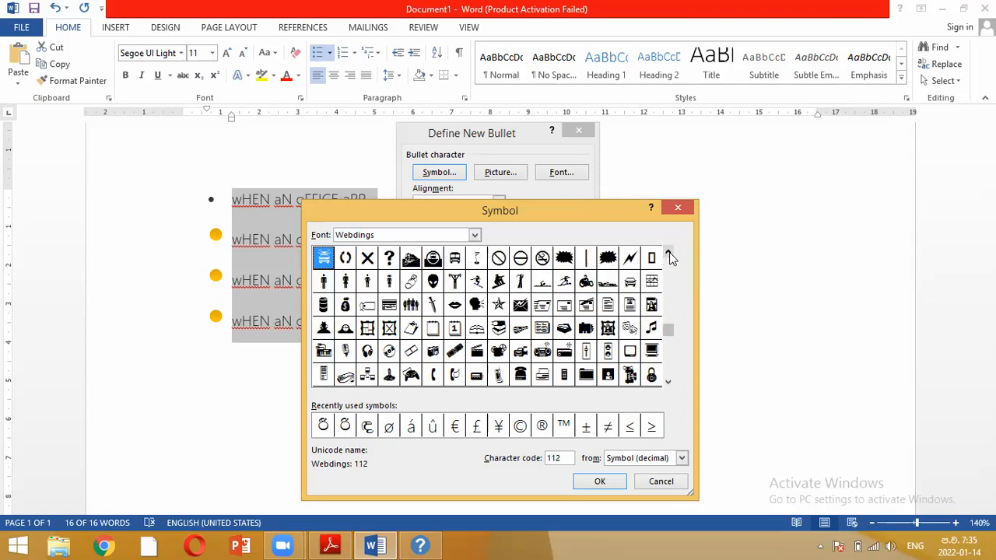
left_click(669, 256)
left_click(669, 256)
double_click(669, 255)
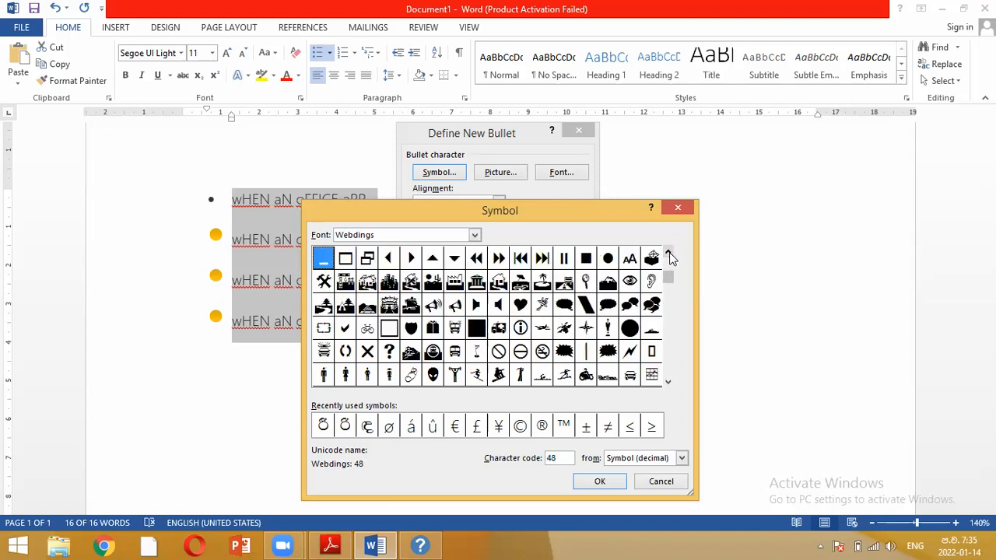
left_click(669, 255)
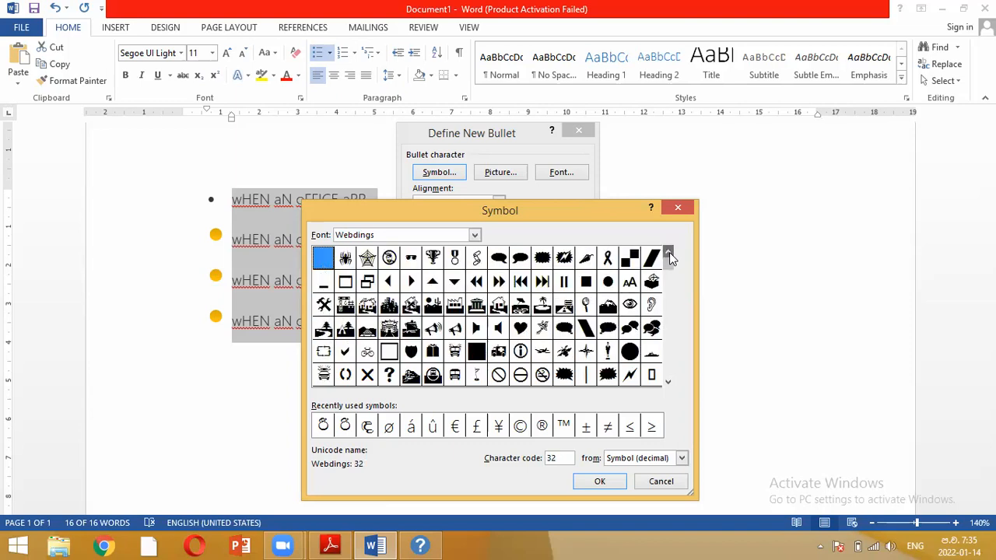
- Change the font of the bullet symbol set to Wingdings
left_click(475, 235)
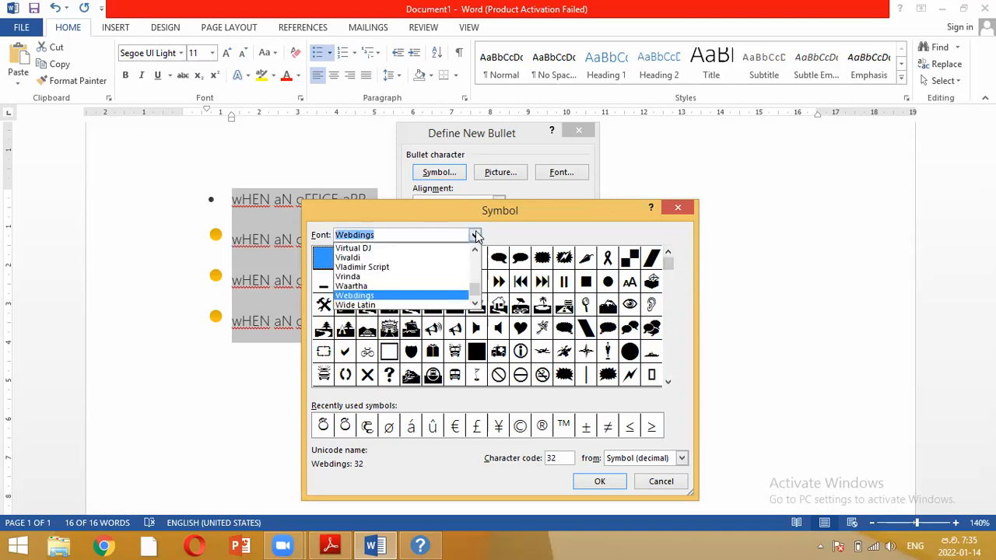
type("wi")
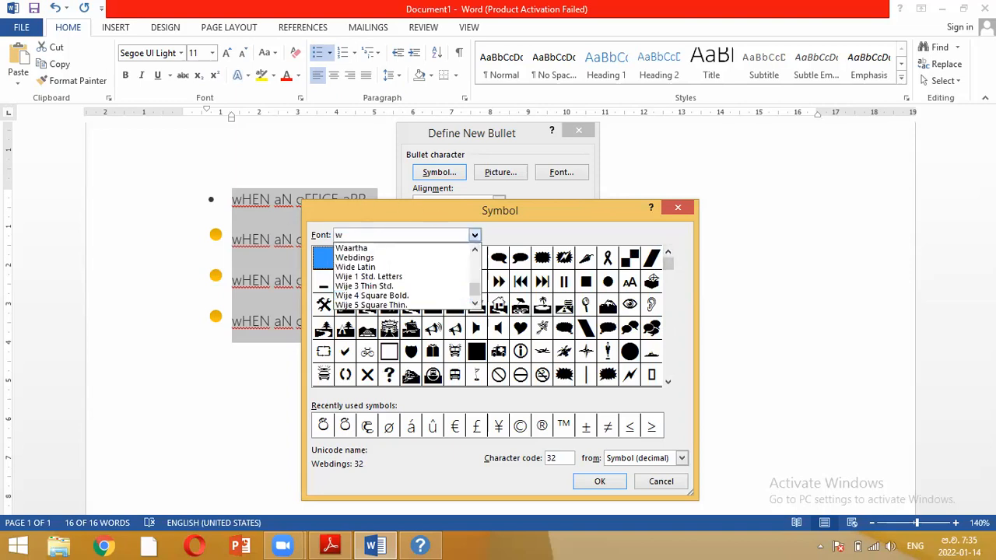
left_click(475, 250)
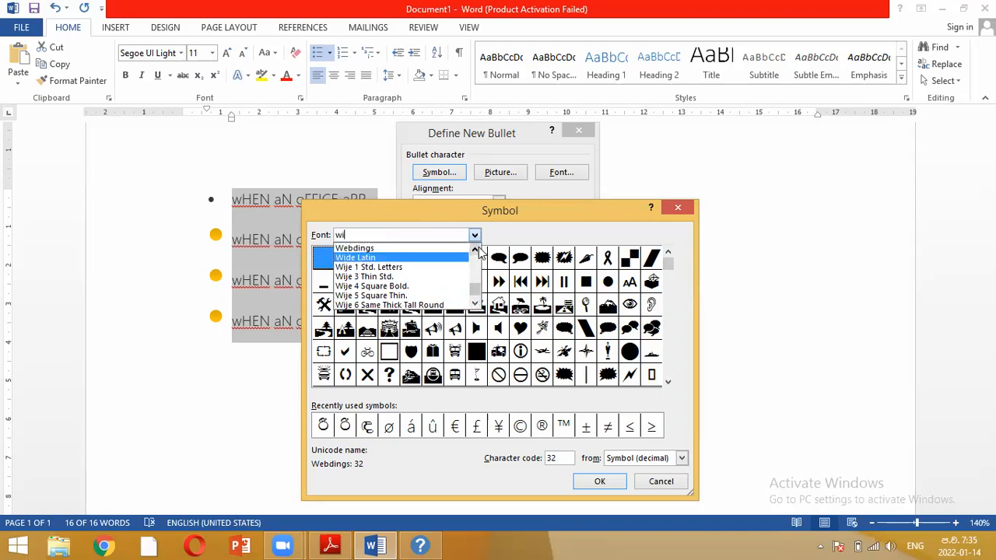
left_click(475, 304)
left_click(475, 303)
left_click(475, 303)
left_click(475, 303)
left_click(475, 303)
left_click(475, 303)
left_click(475, 303)
left_click(474, 303)
left_click(475, 304)
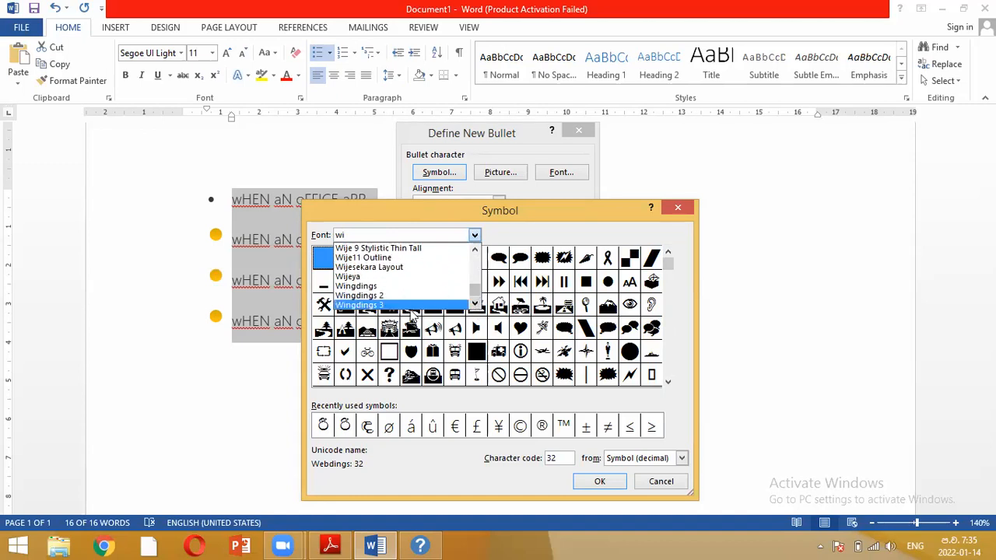
left_click(394, 284)
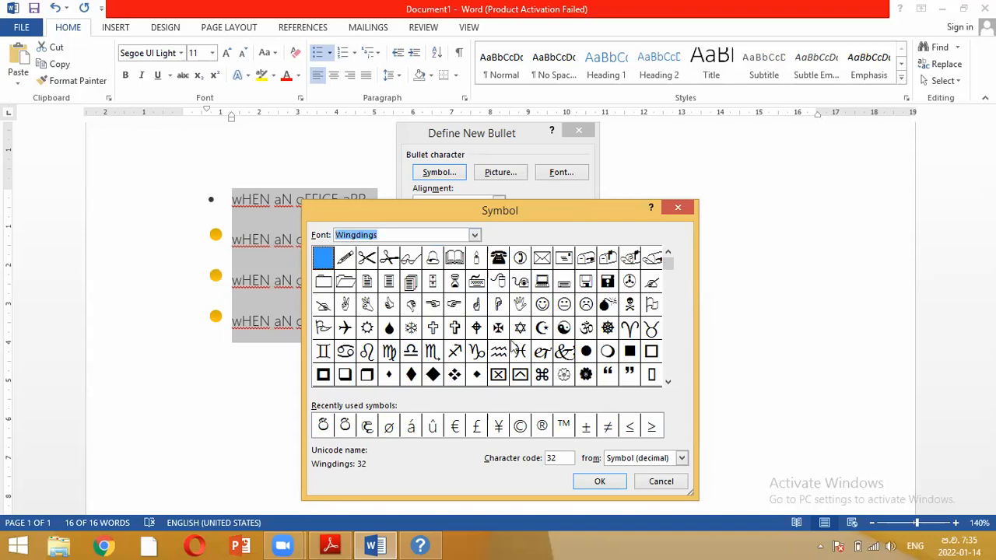
- Choose the Wingdings bomb symbol as the new bullet and apply it to the four selected lines
left_click(608, 305)
double_click(608, 305)
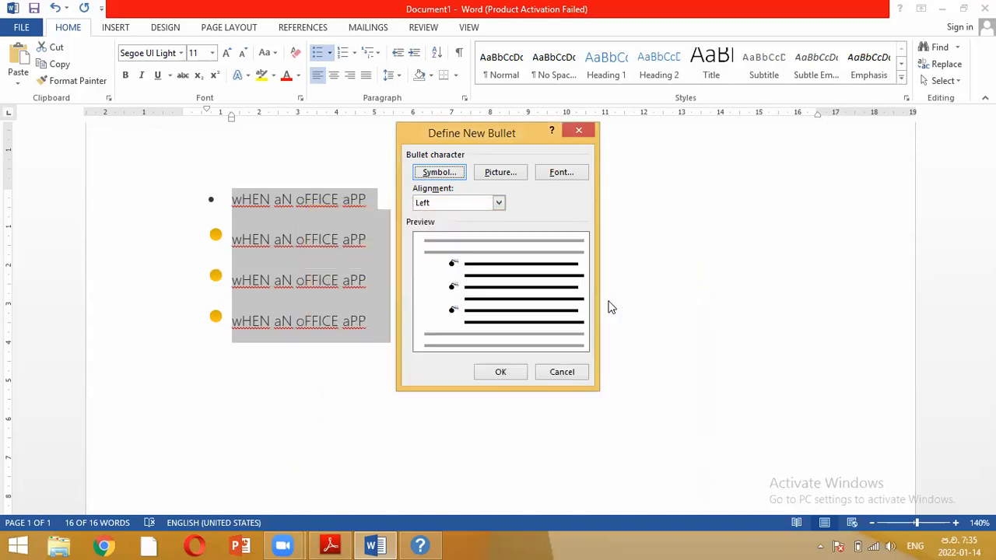
left_click(500, 372)
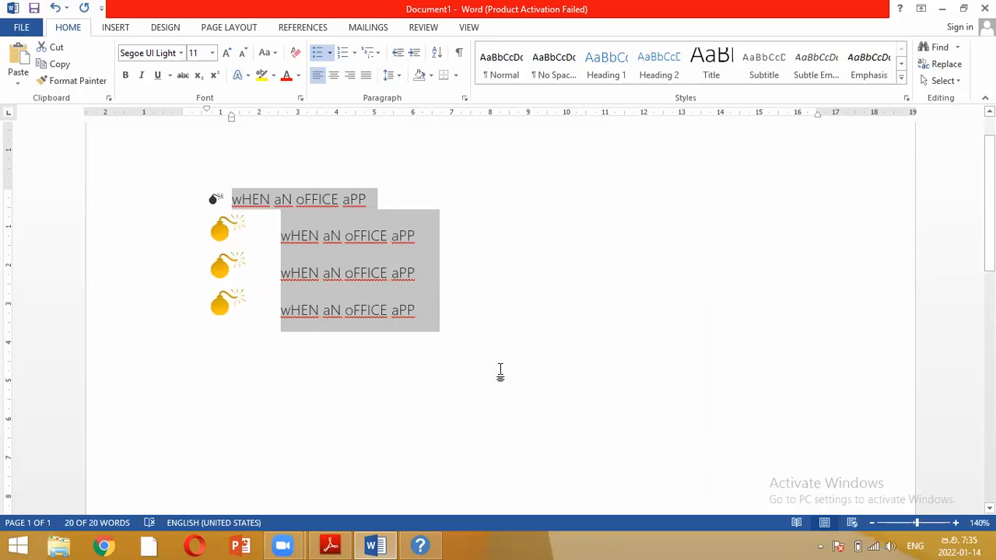
- Define the Wingdings sad face symbol as a new bullet and apply it to the selected list
left_click(331, 53)
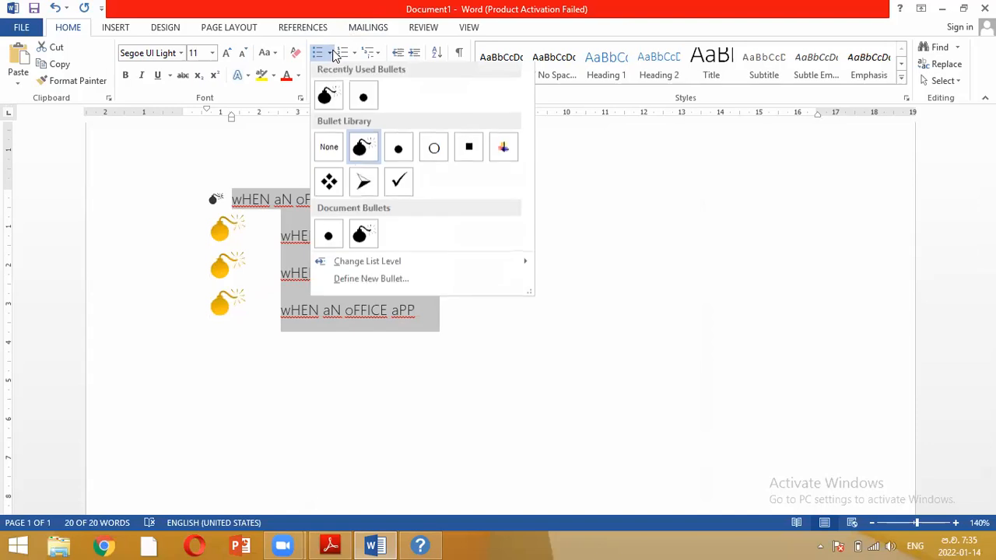
left_click(379, 282)
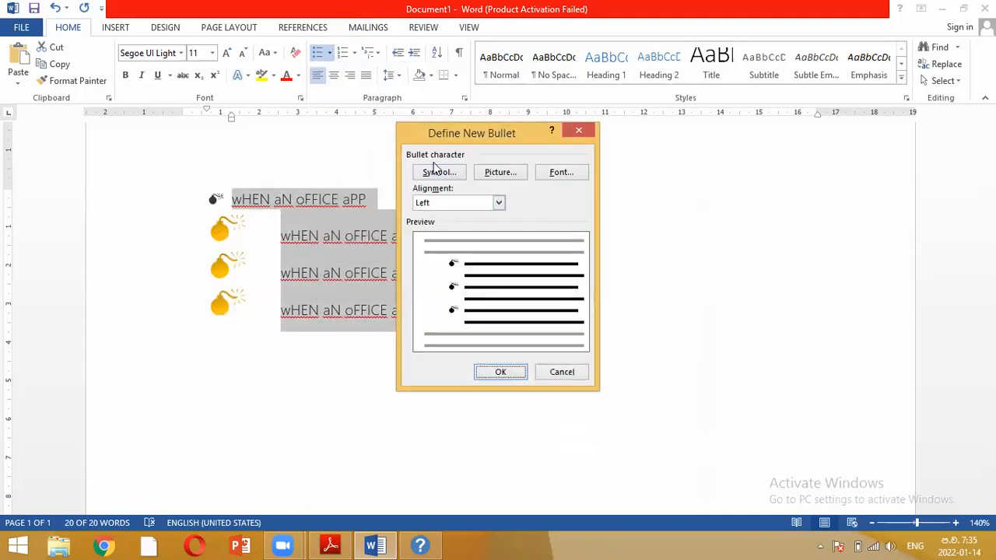
left_click(432, 176)
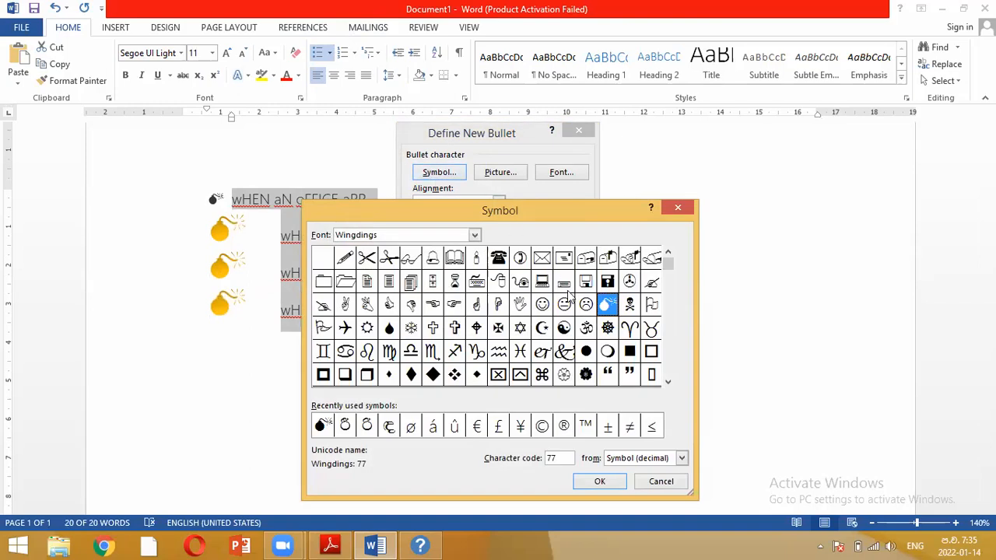
double_click(585, 309)
left_click(501, 371)
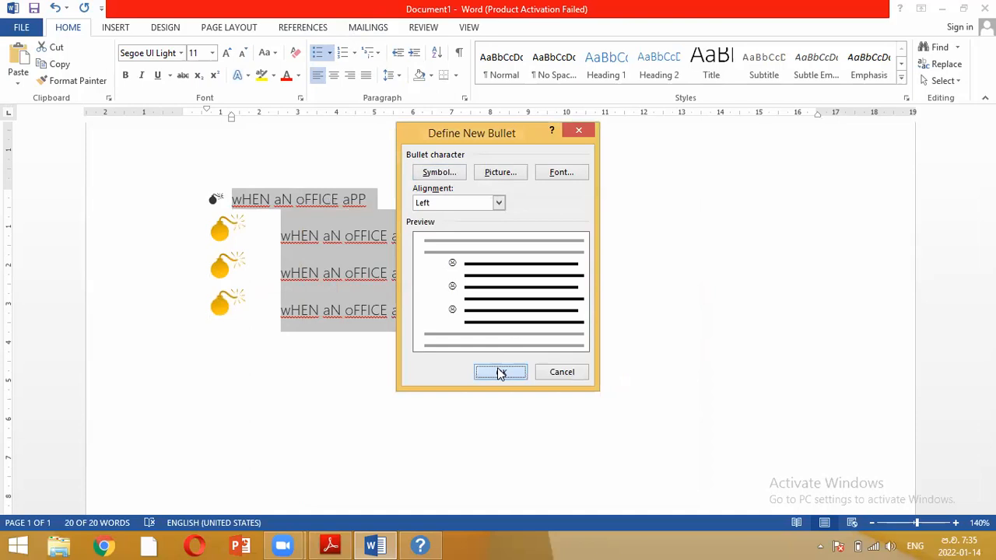
- Define the Wingdings skull and crossbones symbol as a new bullet and apply it to the selected list
left_click(330, 54)
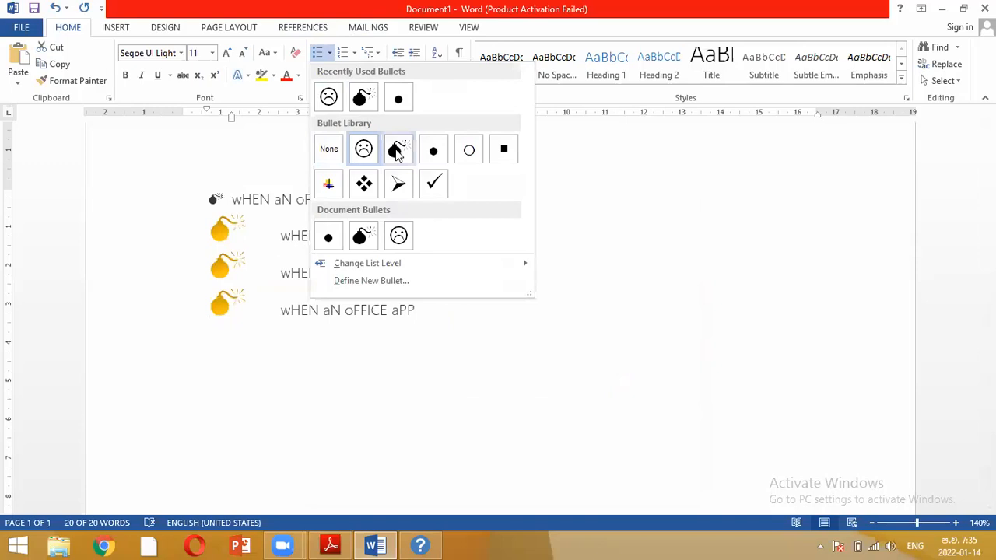
left_click(399, 281)
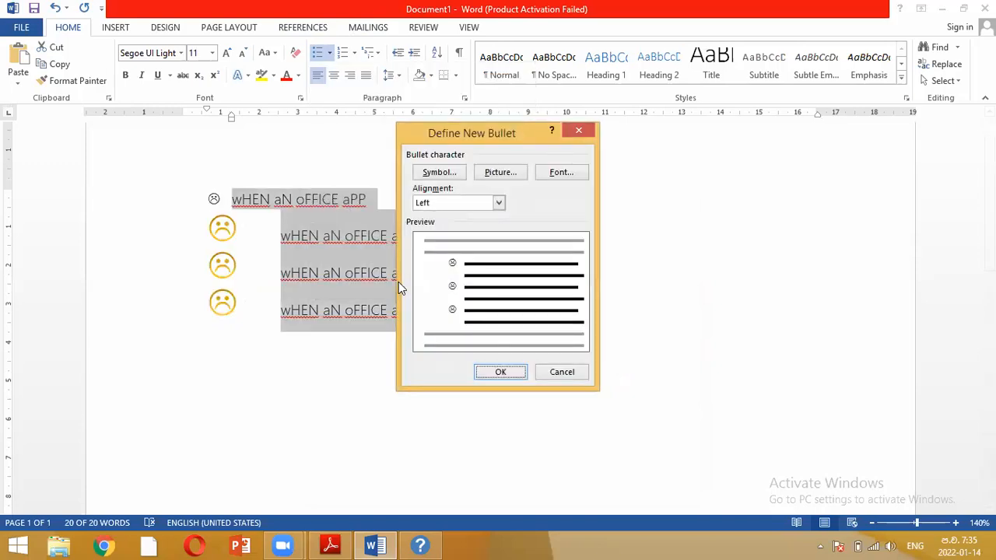
left_click(436, 172)
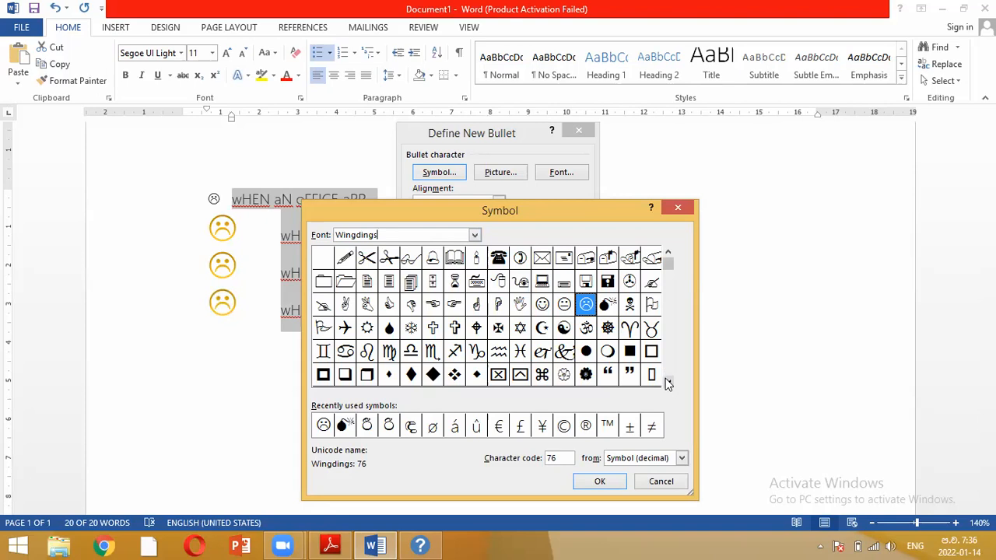
double_click(629, 304)
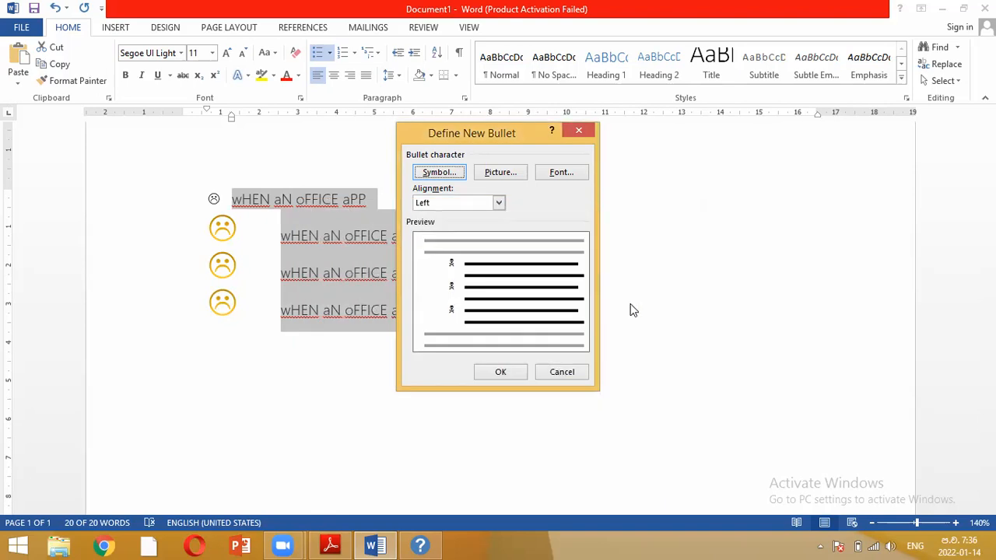
left_click(481, 373)
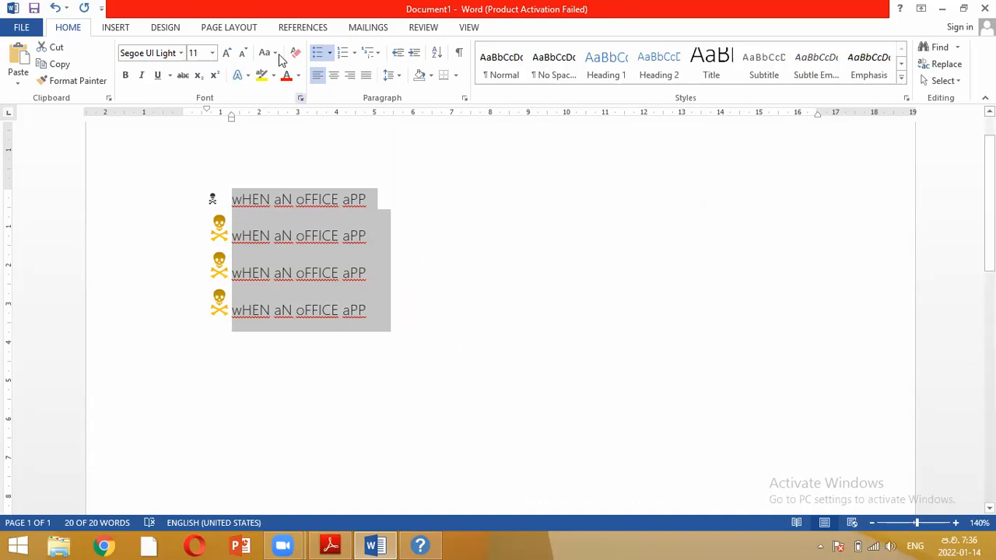
- Define the Wingdings curled leaf symbol (character code 211) as a new bullet and apply it to the four selected lines
left_click(330, 53)
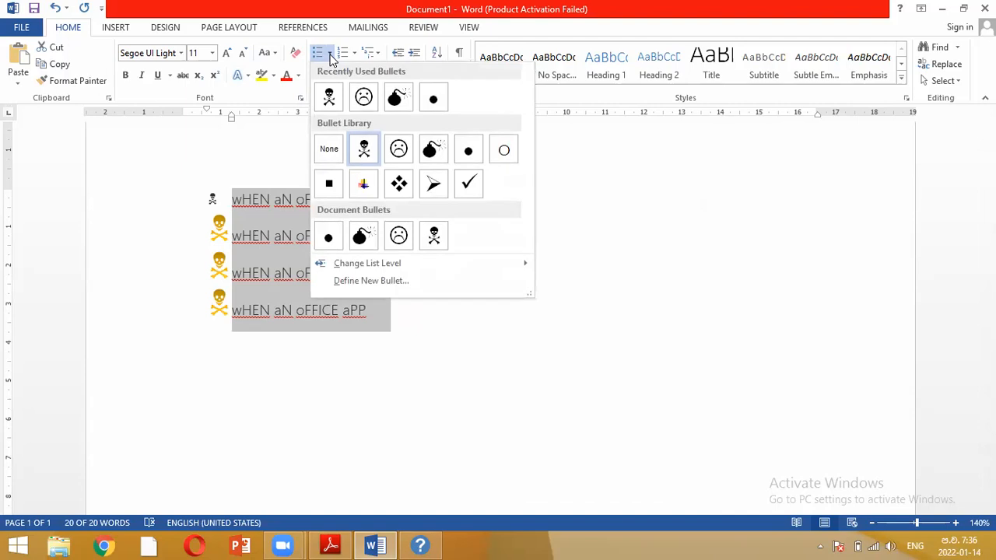
left_click(437, 283)
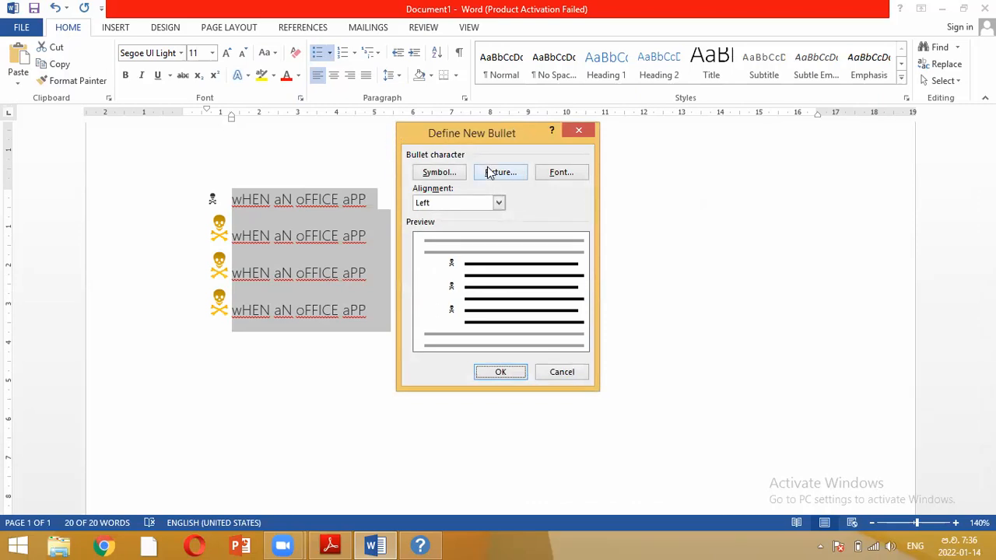
left_click(438, 172)
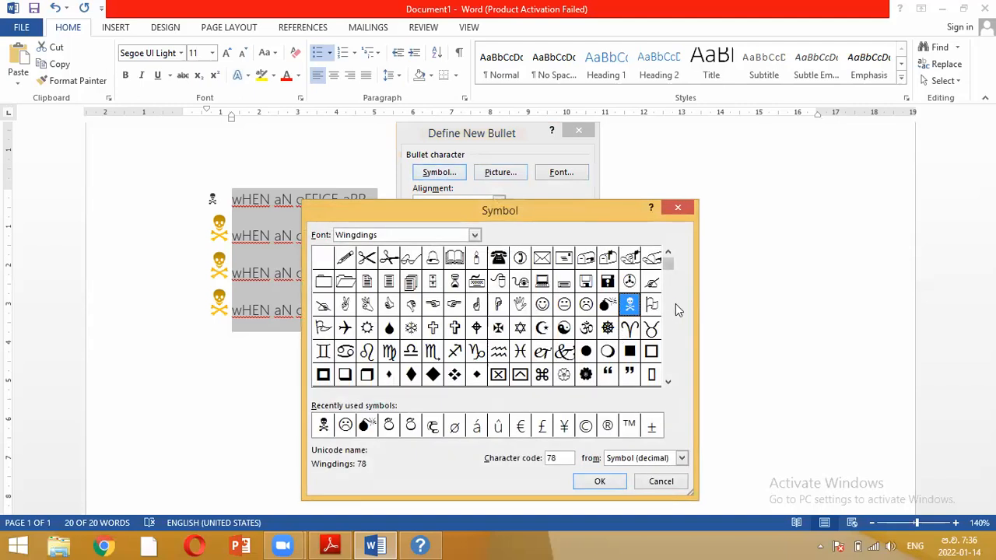
left_click(668, 382)
left_click(668, 381)
left_click(668, 381)
left_click(668, 382)
left_click(668, 382)
left_click(668, 382)
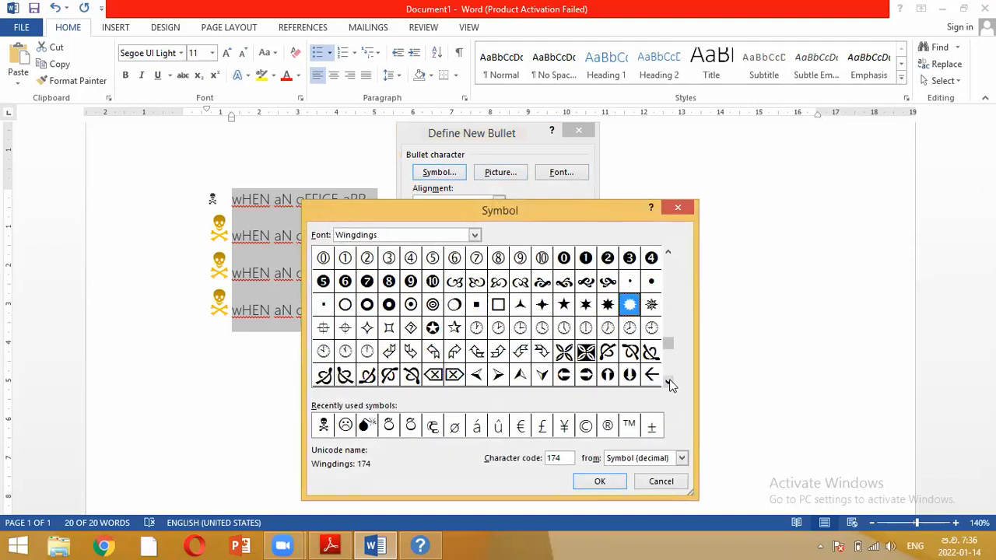
left_click(668, 382)
left_click(668, 382)
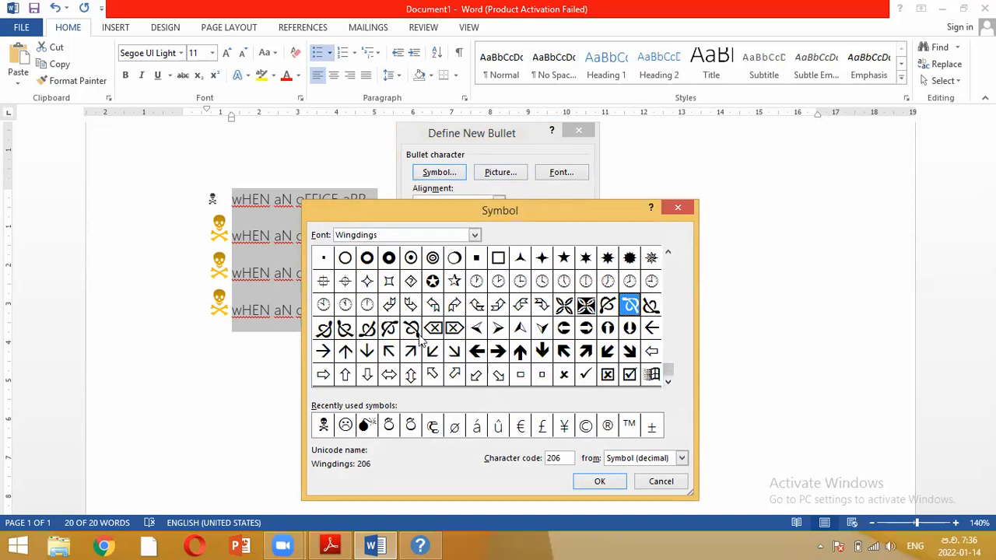
double_click(389, 328)
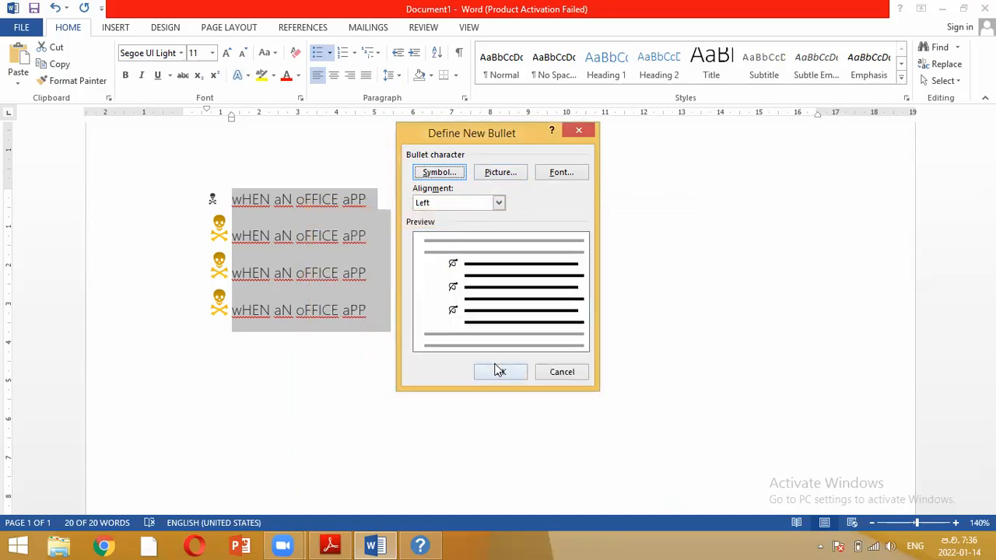
left_click(498, 370)
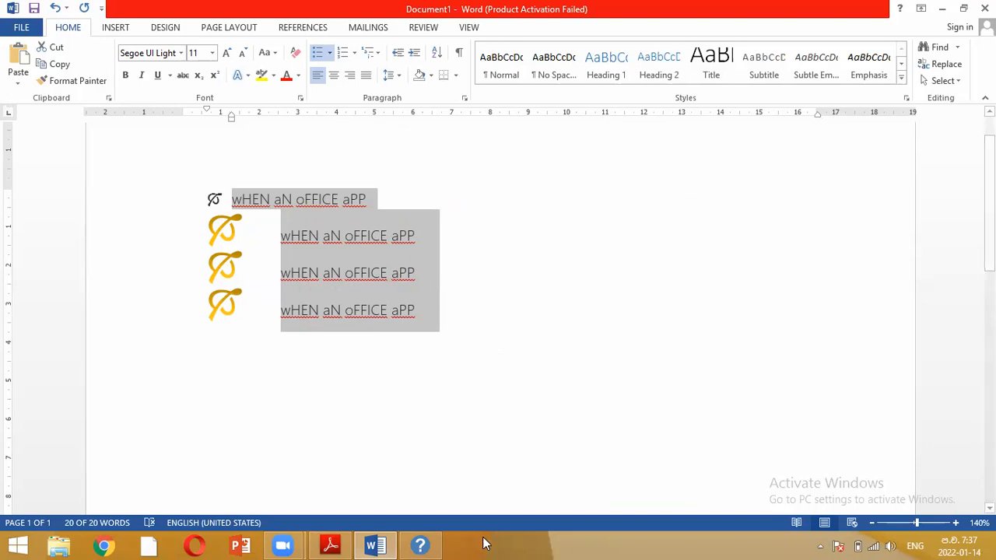
- Add a line reading "bullets →" below the bulleted list at font size 14
left_click(528, 531)
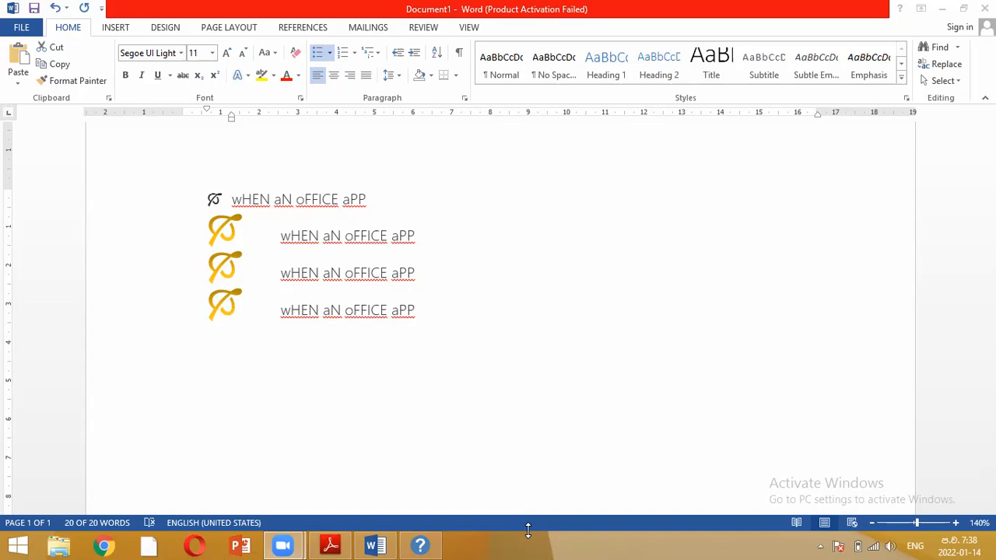
left_click(227, 365)
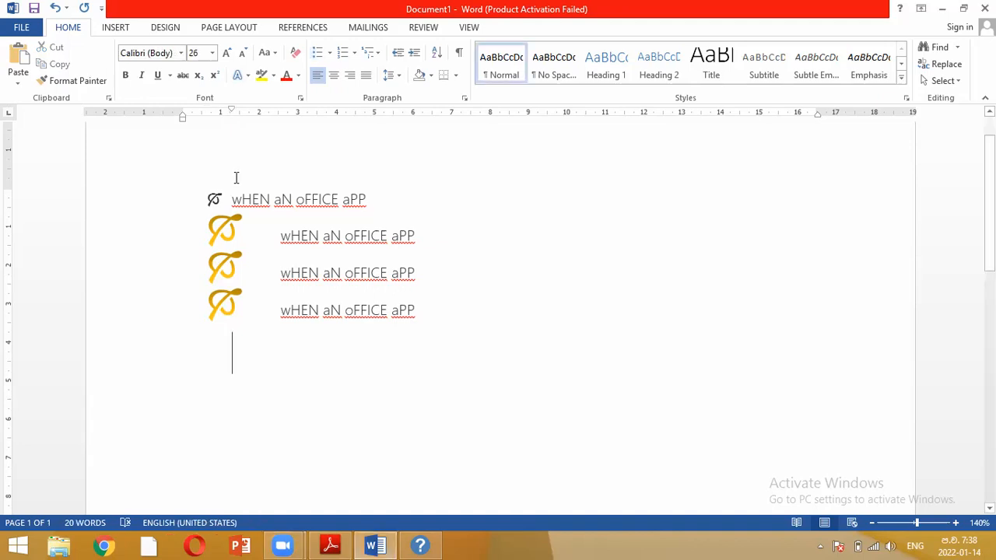
left_click(212, 52)
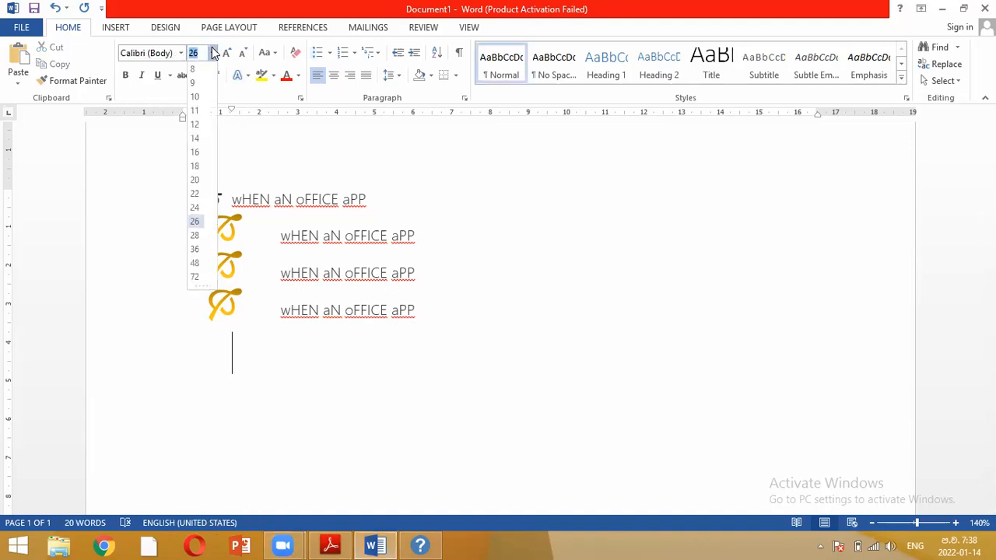
left_click(198, 144)
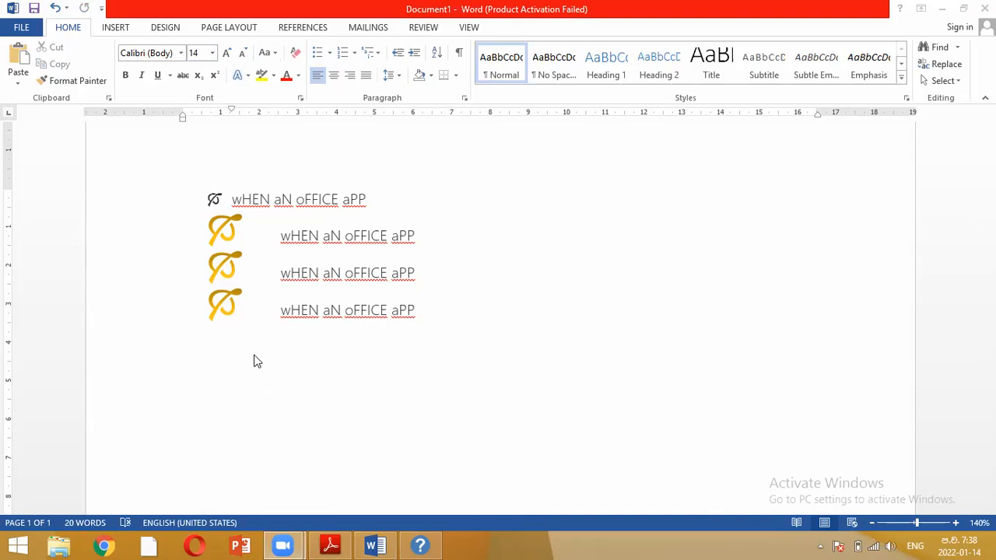
type("b")
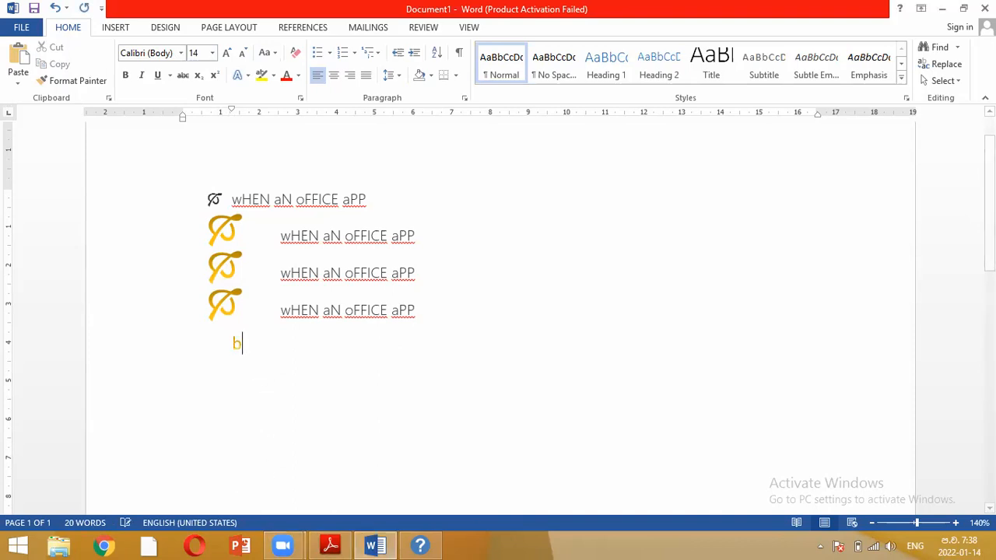
type("u")
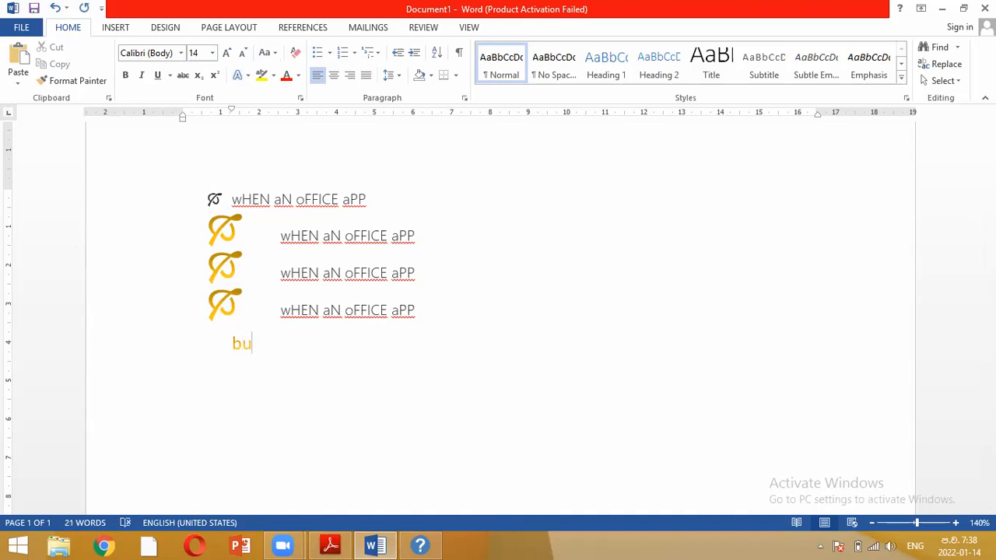
type("lle")
type("ts")
type(" --")
type(">")
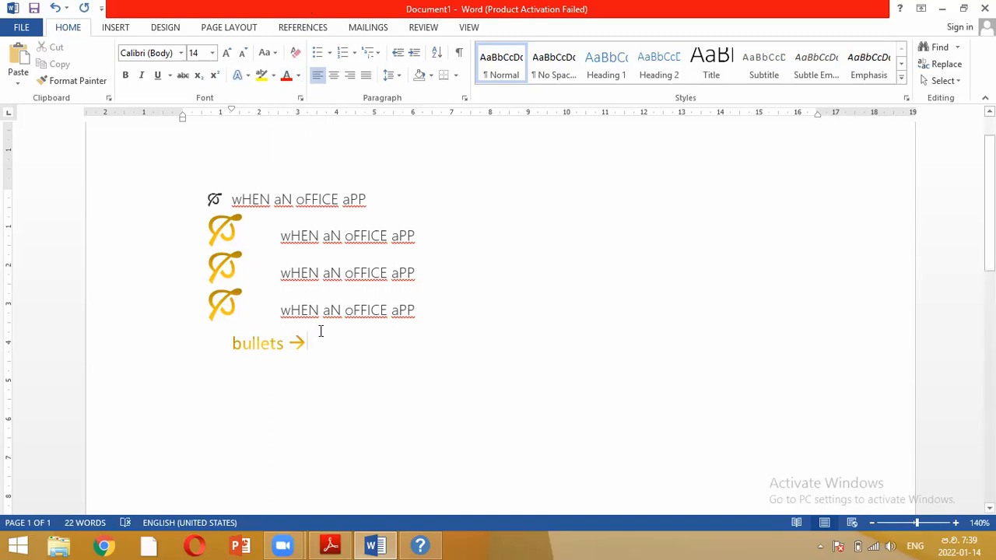
- Copy the font name Wingdings from the bullet symbol chooser and insert it with a comma on a new line below "bullets →"
left_click(274, 54)
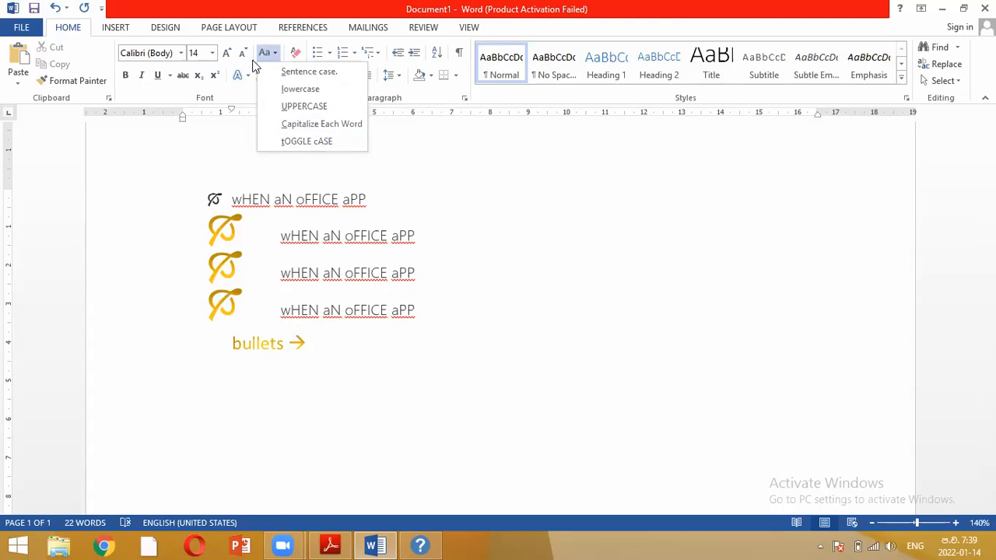
left_click(329, 53)
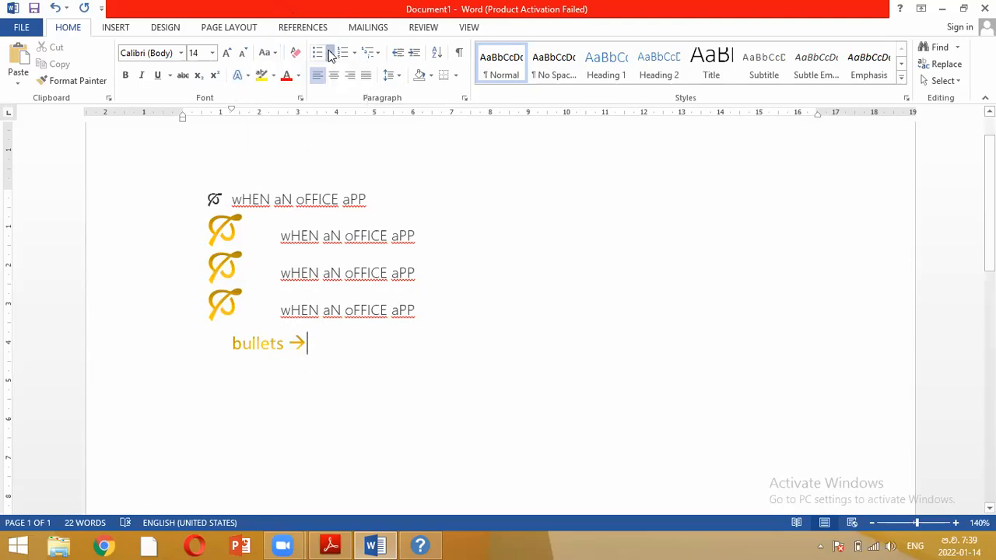
left_click(329, 53)
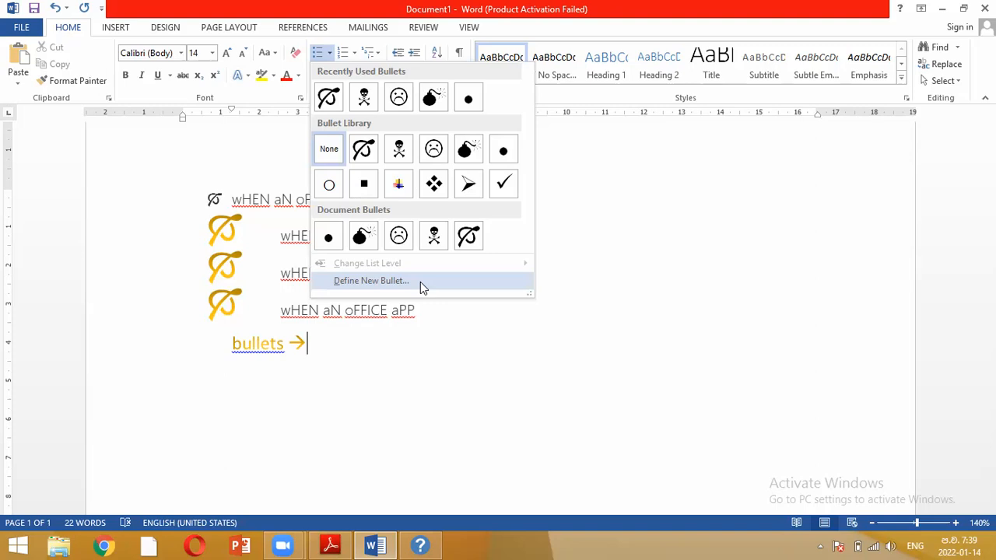
left_click(421, 283)
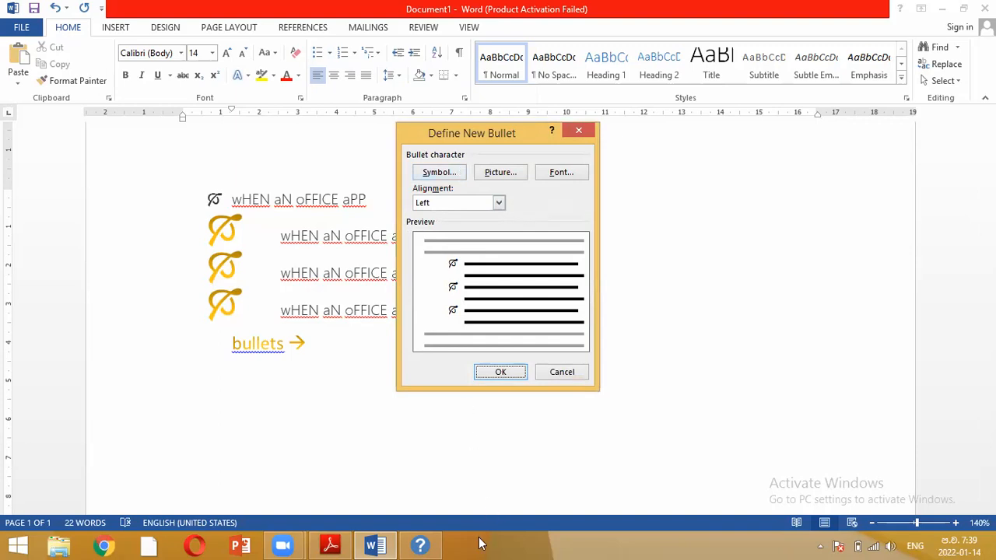
left_click(450, 175)
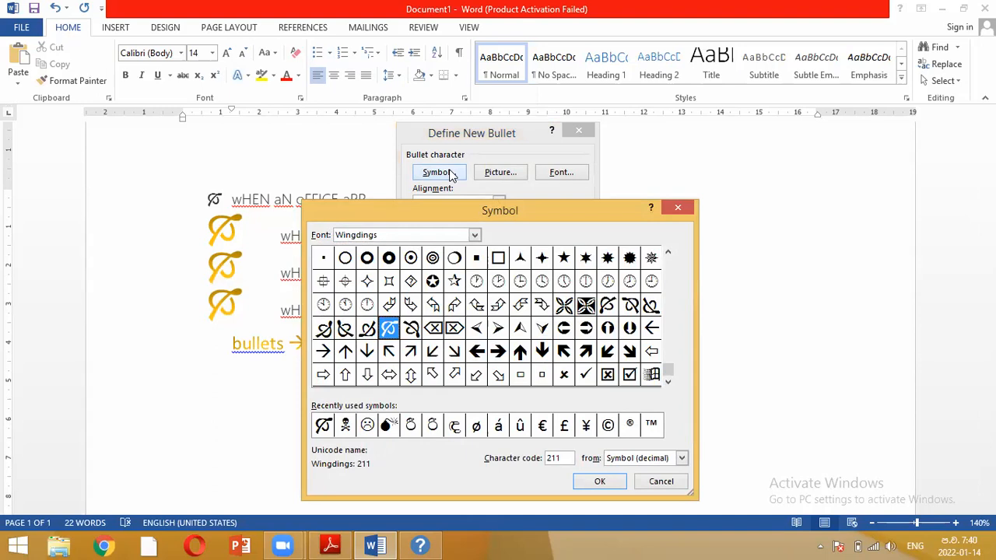
left_click(386, 236)
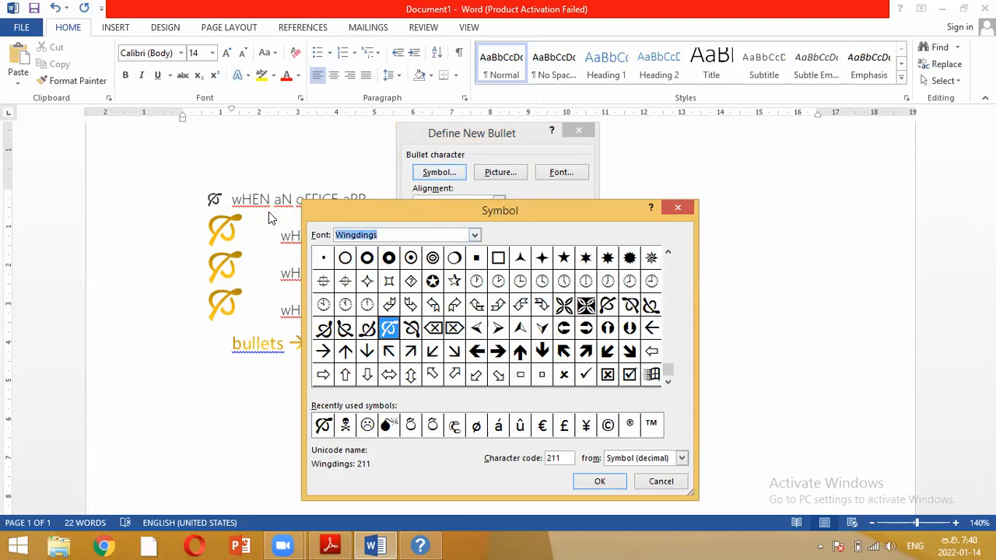
right_click(351, 234)
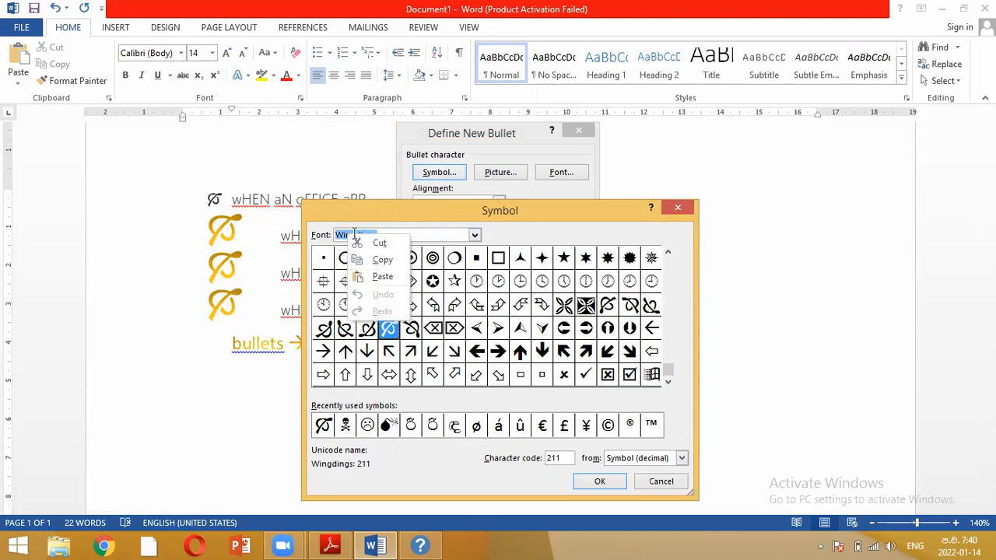
left_click(382, 259)
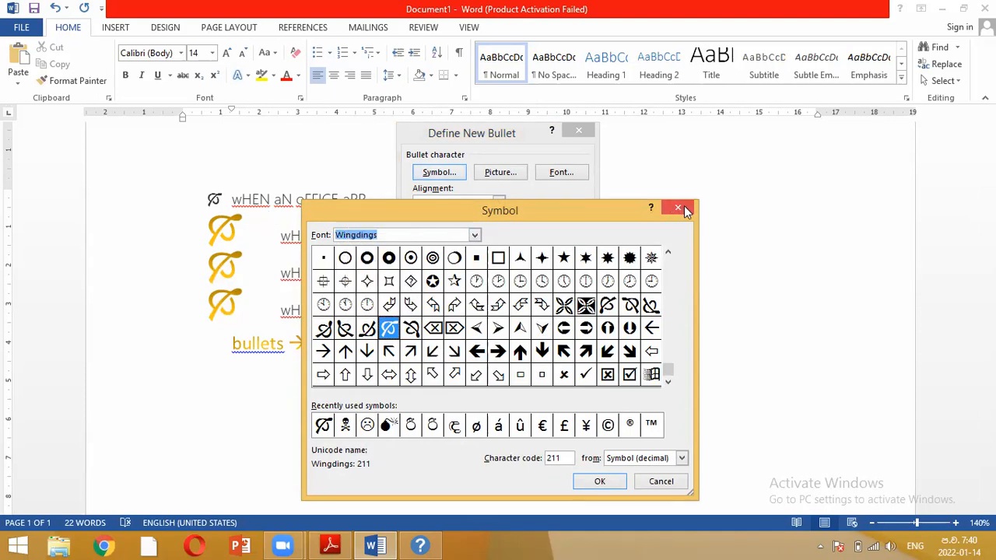
left_click(684, 205)
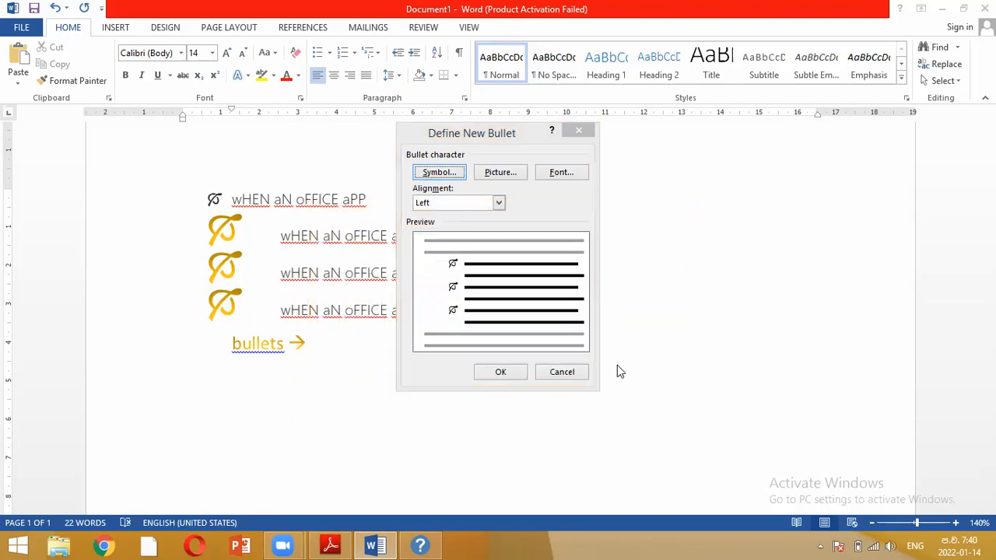
left_click(564, 372)
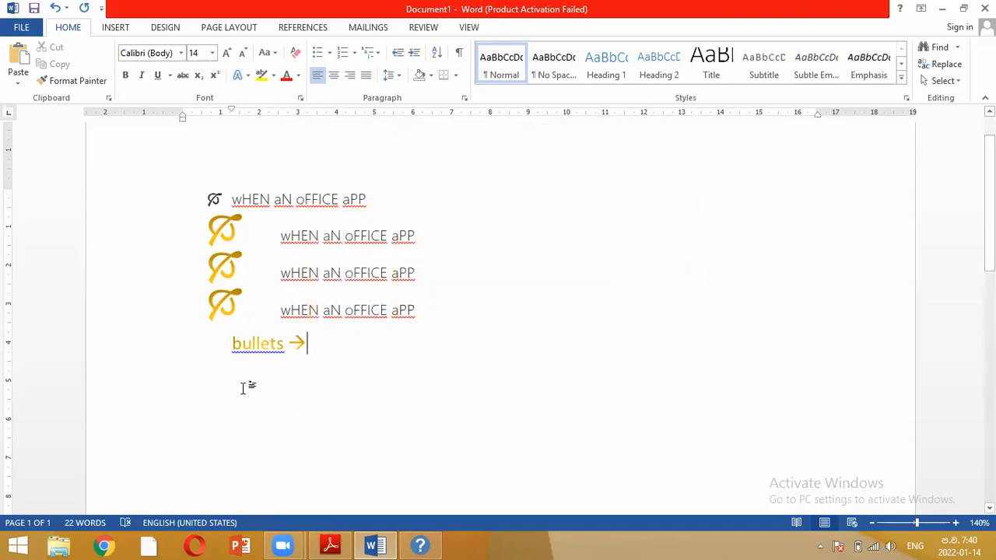
double_click(213, 400)
type("Wingdings,")
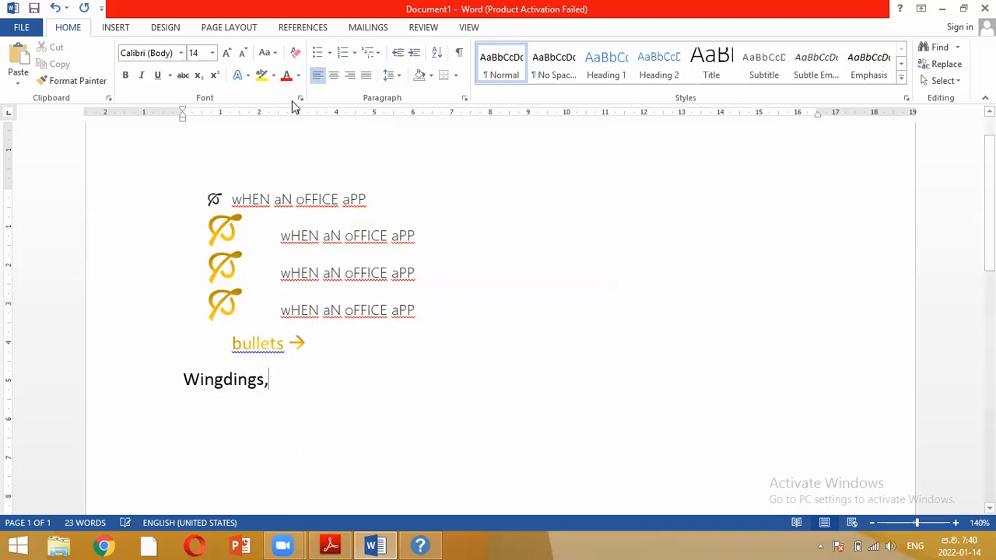
- Switch the bullet symbol font to Webdings, copy its name, cancel the bullet definition and add the name after "Wingdings,"
left_click(329, 52)
left_click(391, 281)
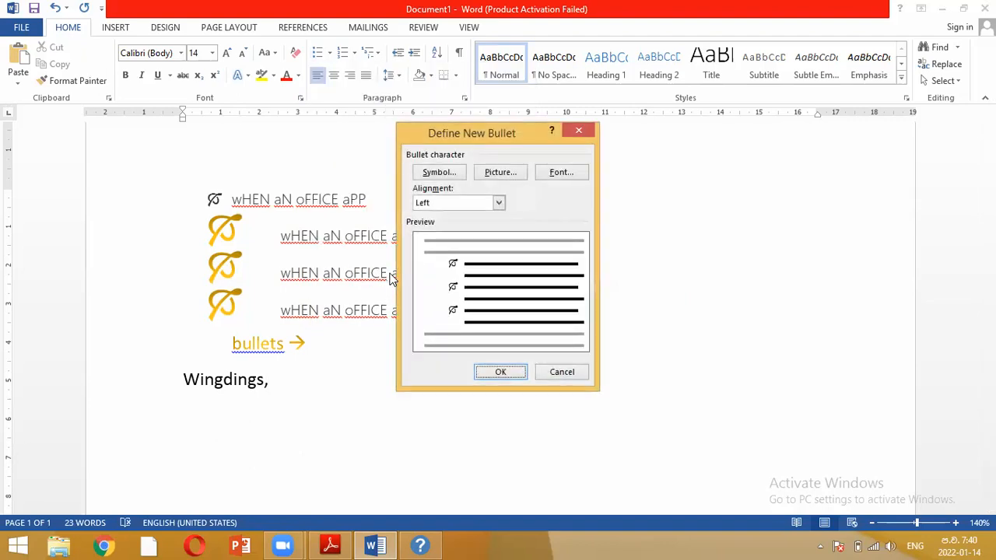
left_click(457, 173)
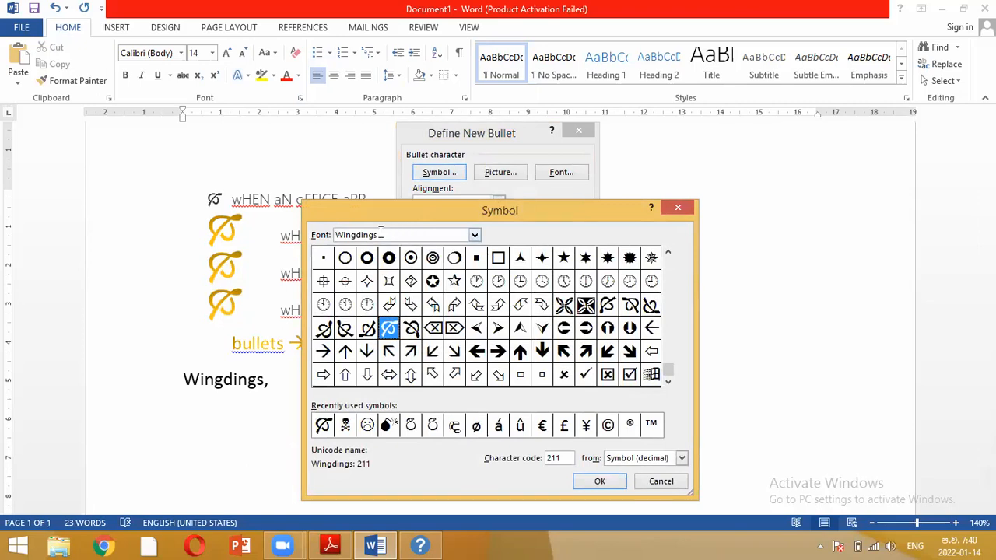
type("web")
left_click(475, 235)
left_click(475, 235)
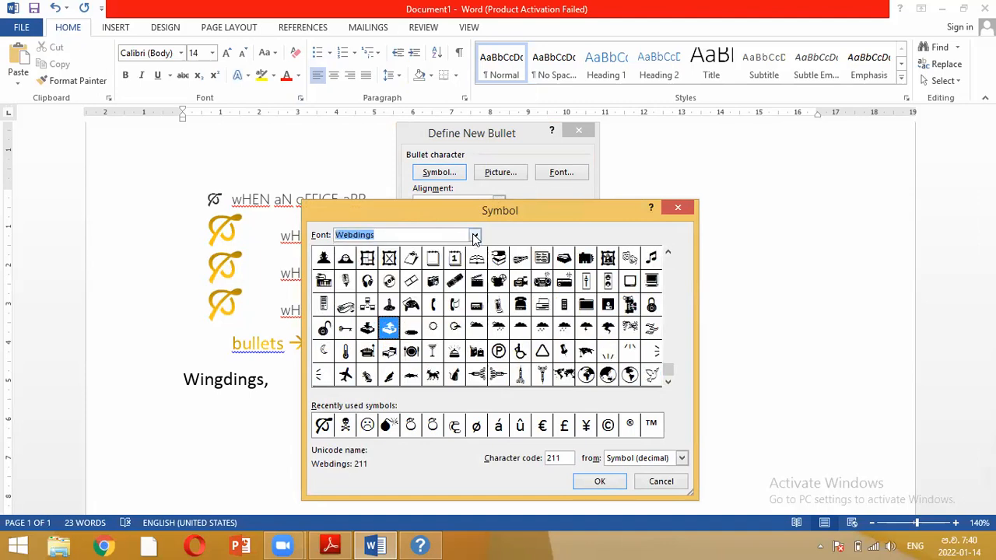
right_click(369, 237)
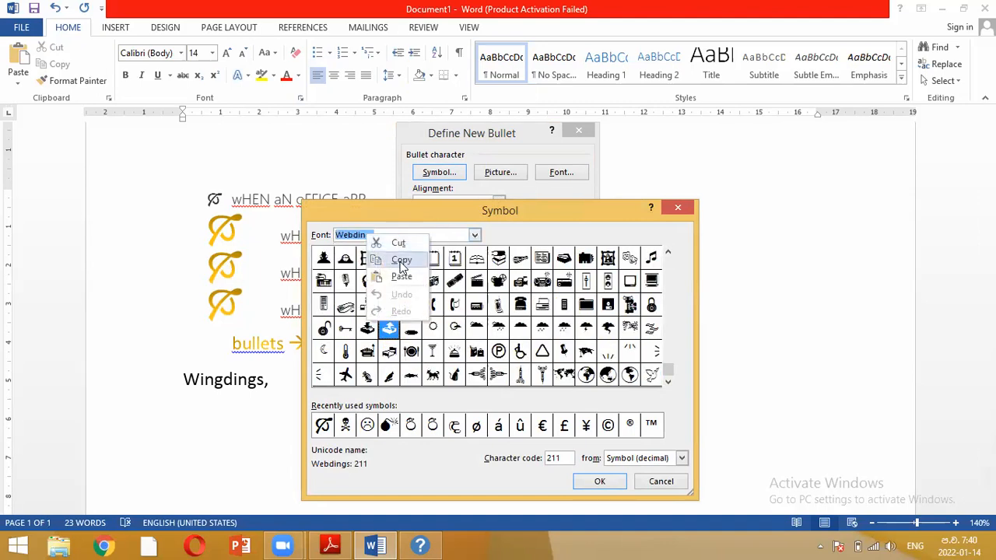
left_click(404, 260)
left_click(660, 484)
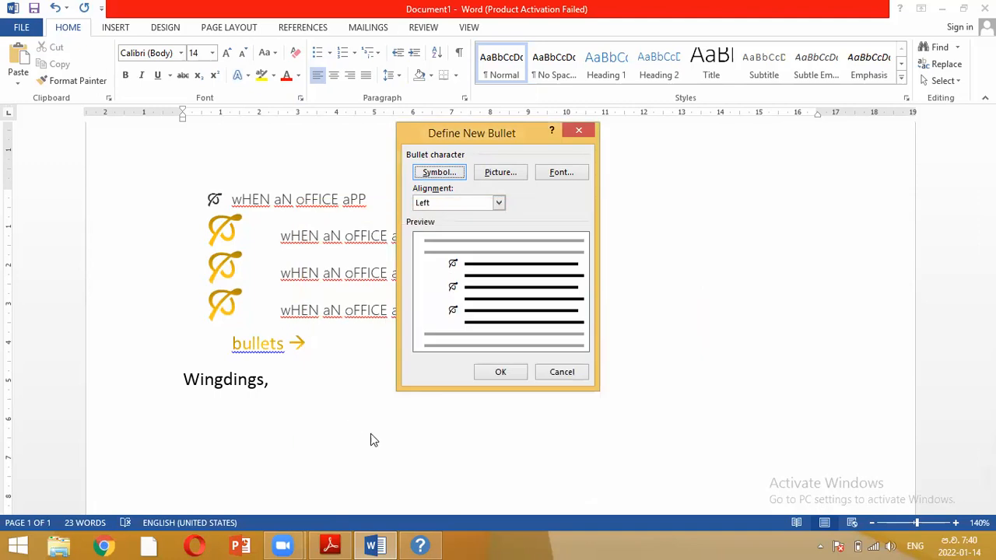
left_click(569, 373)
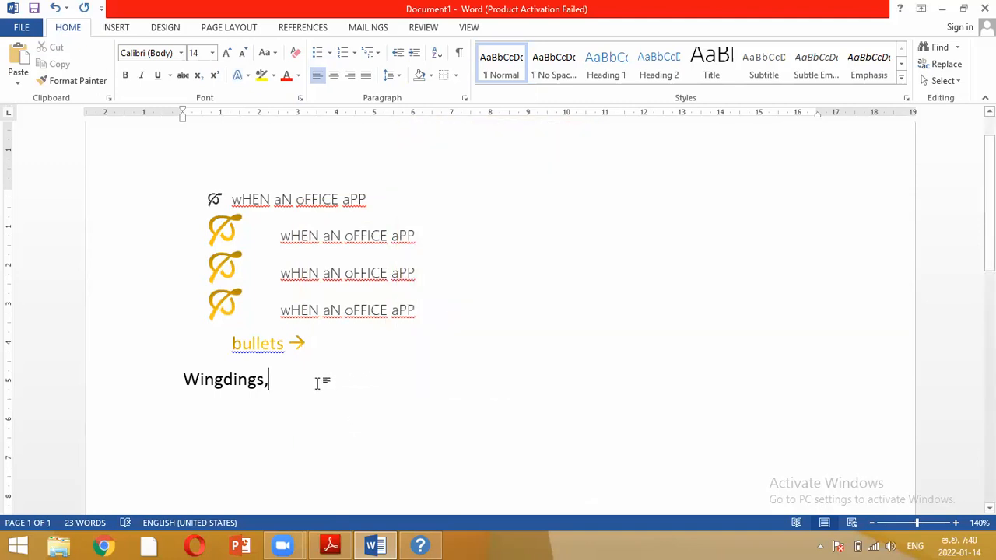
type("Webdings")
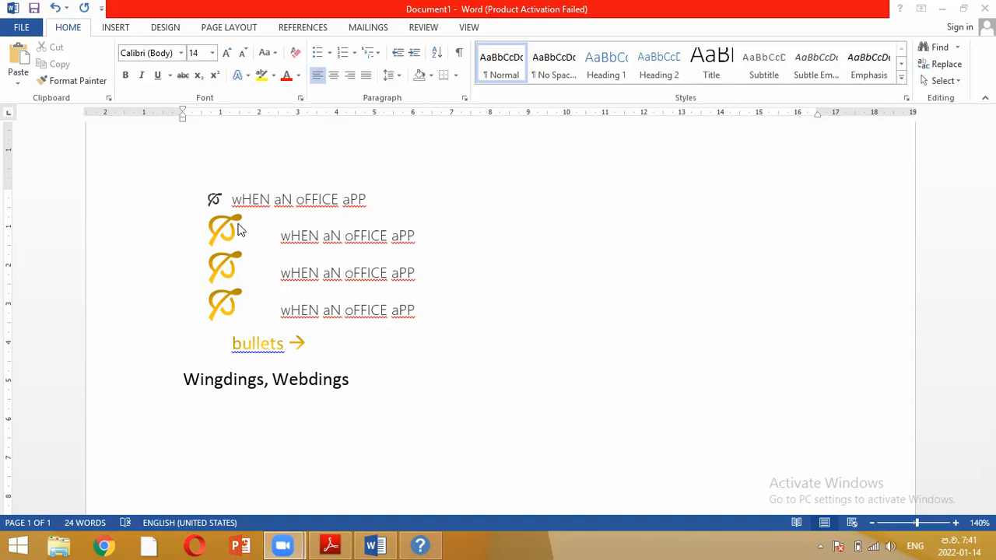
- Open the symbol chooser for a new bullet on the list's second-level lines and select the Wingdings font
left_click(255, 234)
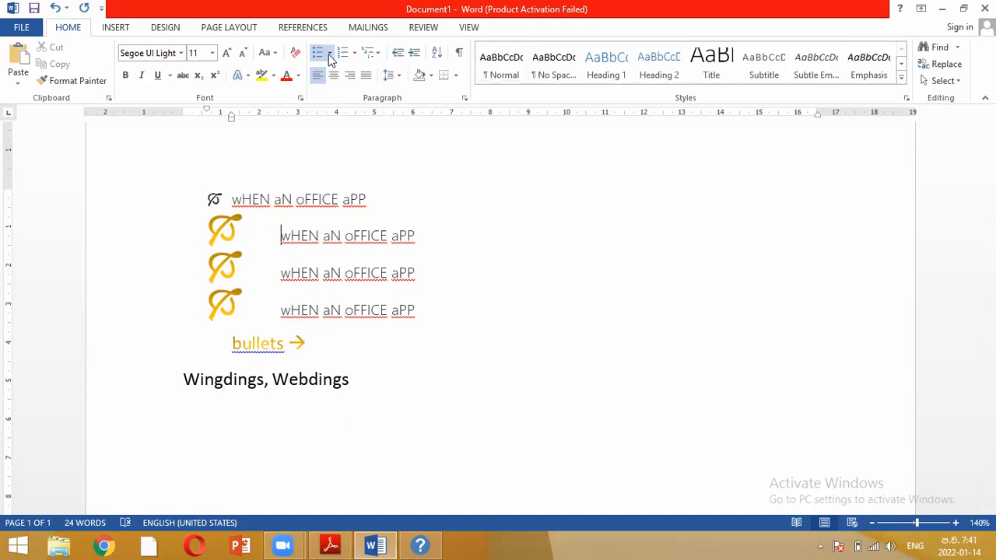
left_click(330, 54)
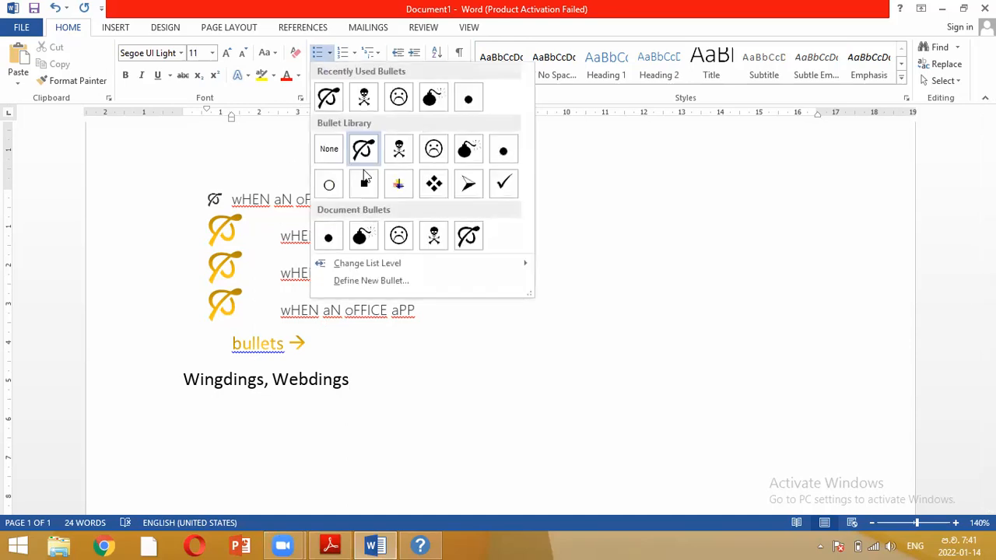
left_click(411, 280)
left_click(434, 174)
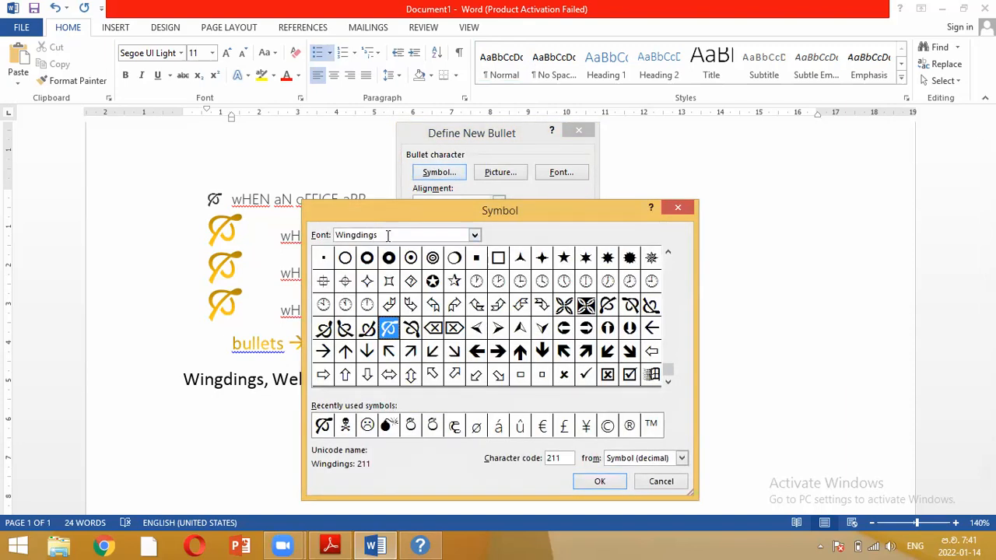
left_click(474, 235)
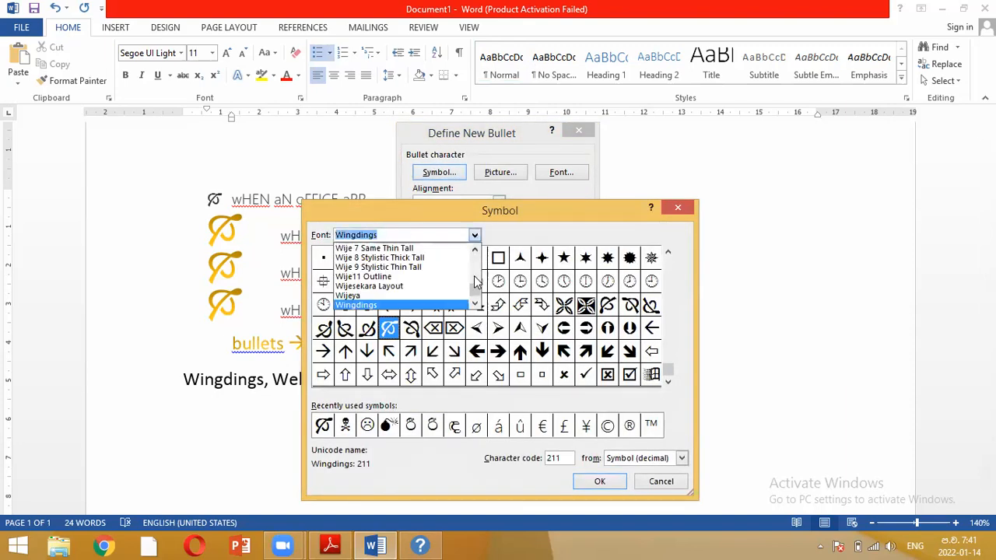
left_click_drag(477, 289, 473, 310)
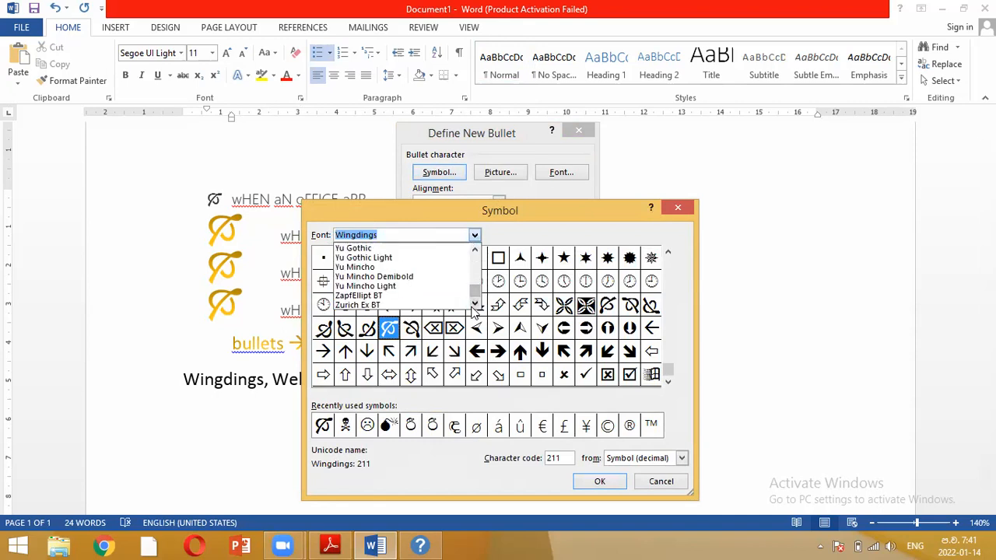
type("wi")
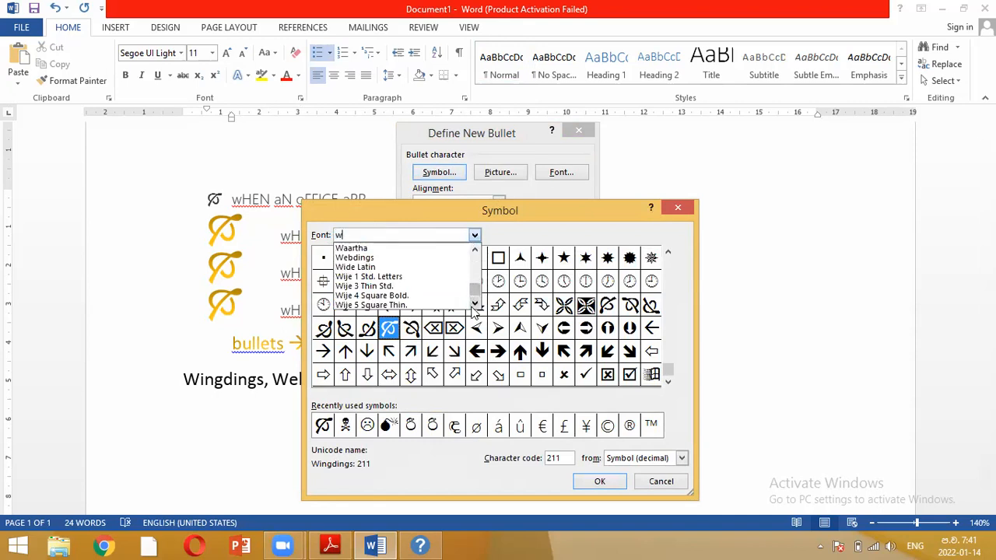
type("n")
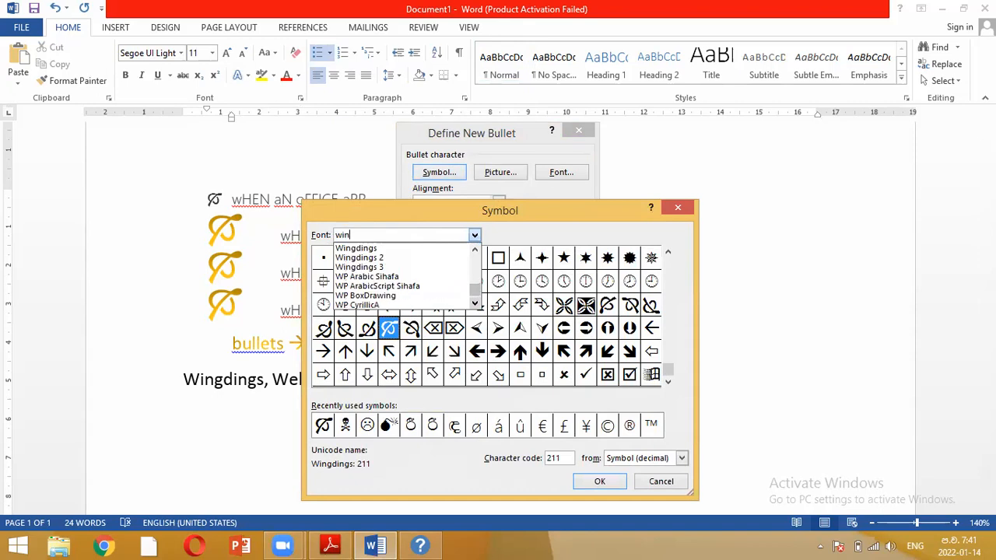
left_click(374, 248)
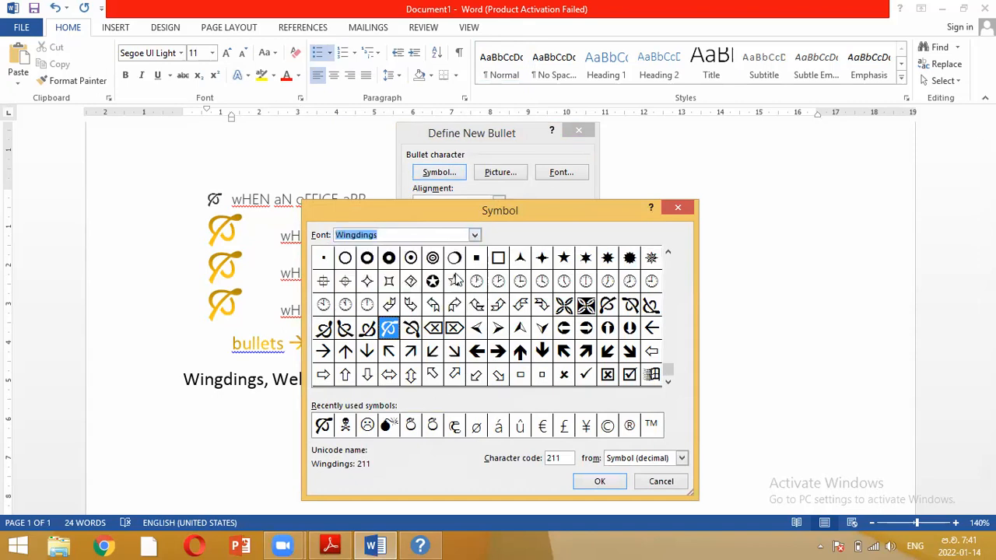
- Switch the symbol font to Webdings and define the plate-and-cutlery symbol (character code 228) as the list's new bullet
left_click(475, 235)
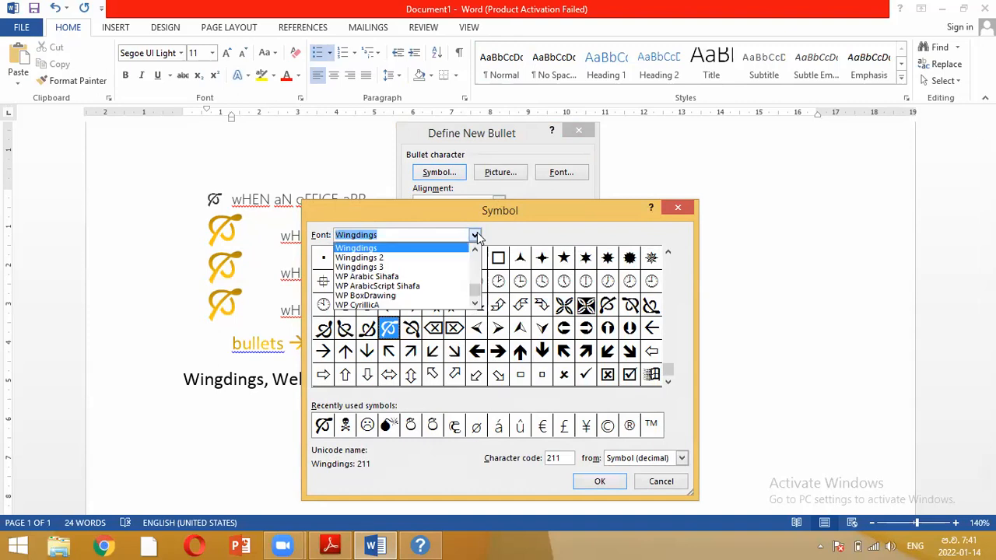
type("we")
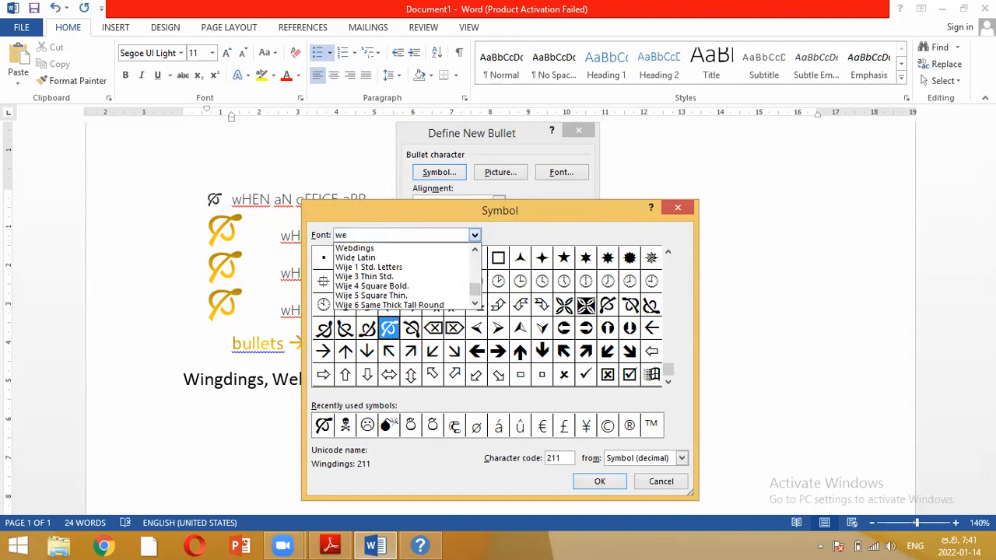
left_click(364, 250)
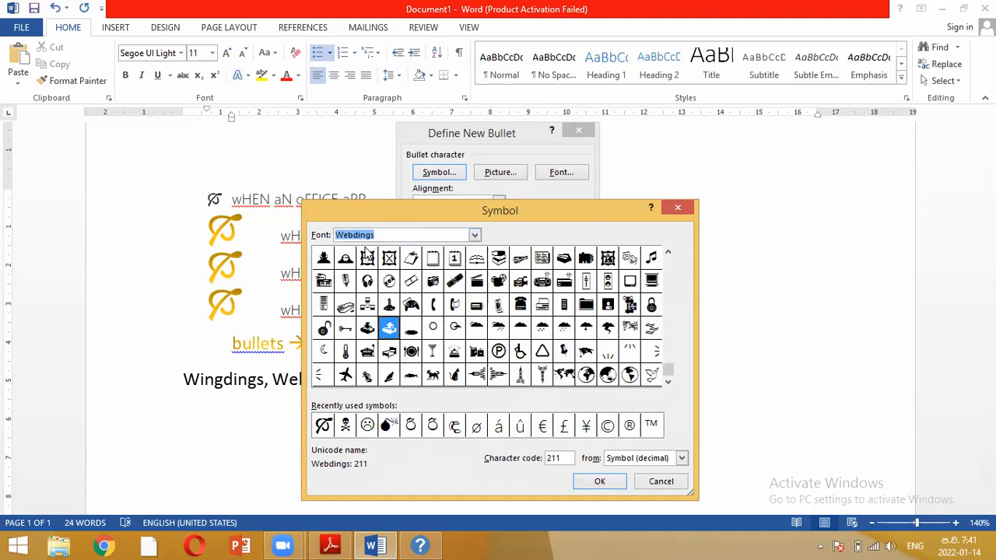
left_click(411, 352)
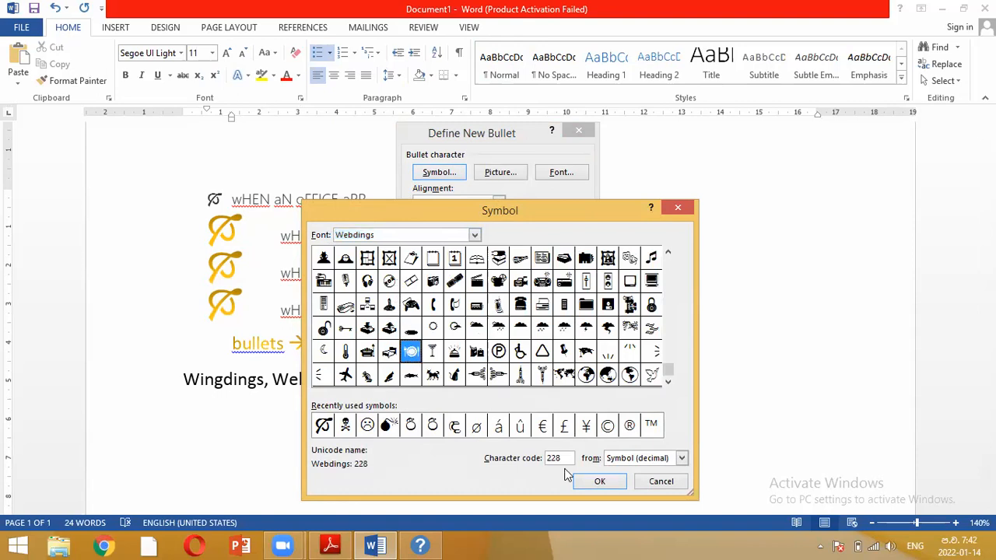
left_click(601, 482)
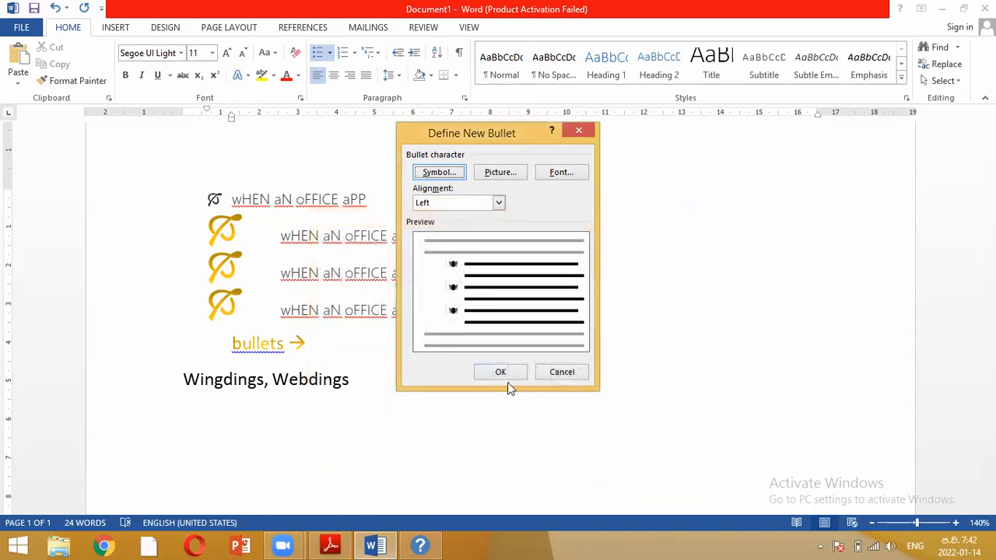
left_click(501, 372)
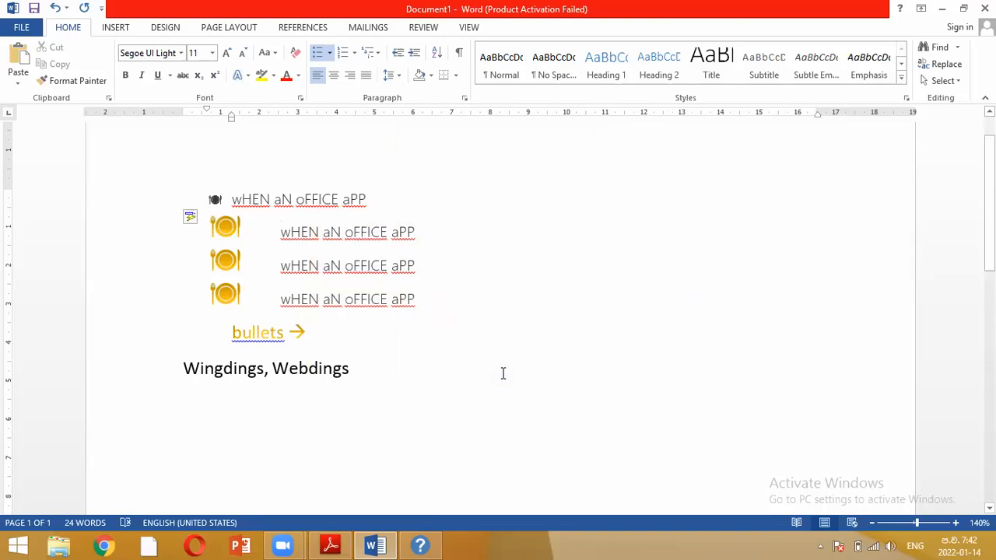
- Delete the entire contents of the document
type("a")
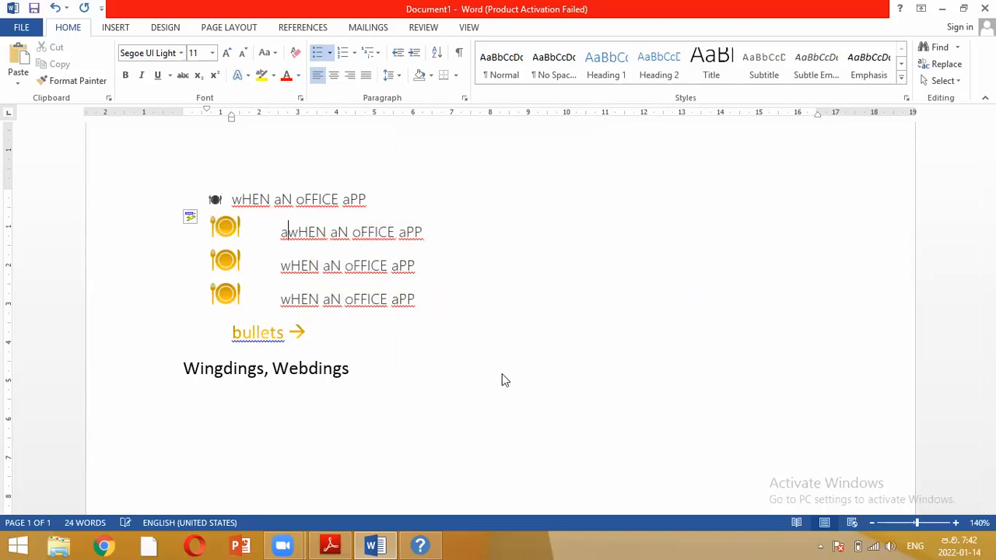
key("ctrl+a")
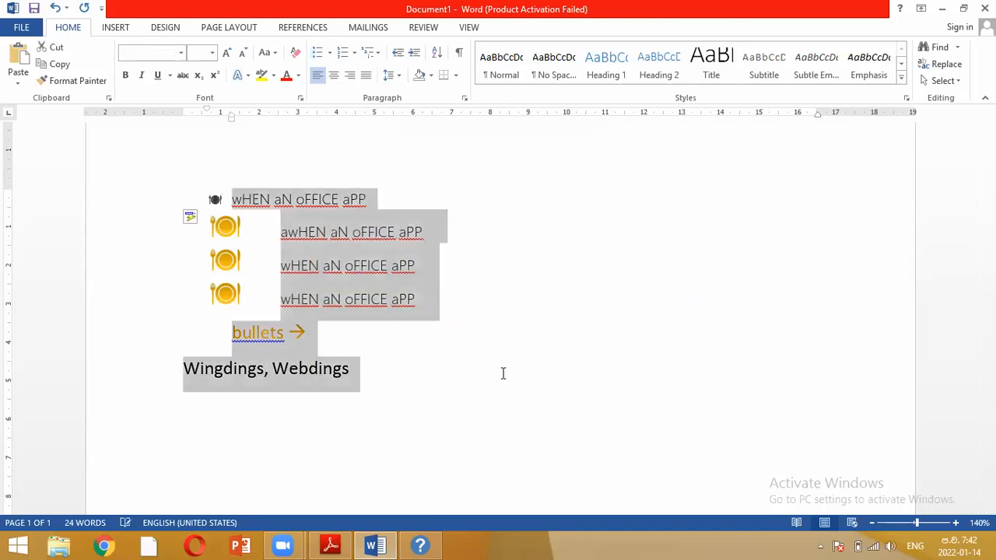
key("Delete")
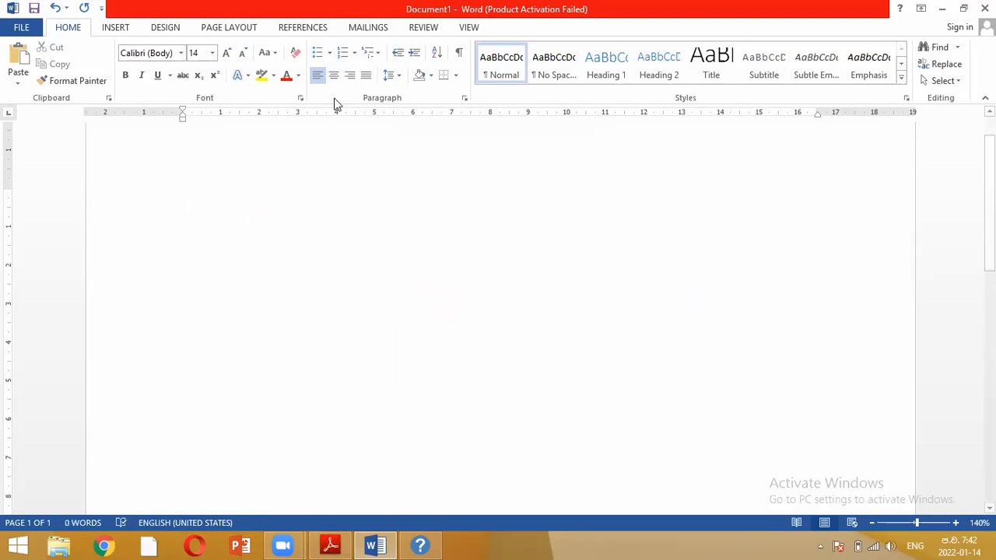
- Insert the Webdings plate-and-cutlery symbol (character code 228) as a character in the empty document
left_click(117, 28)
left_click(66, 31)
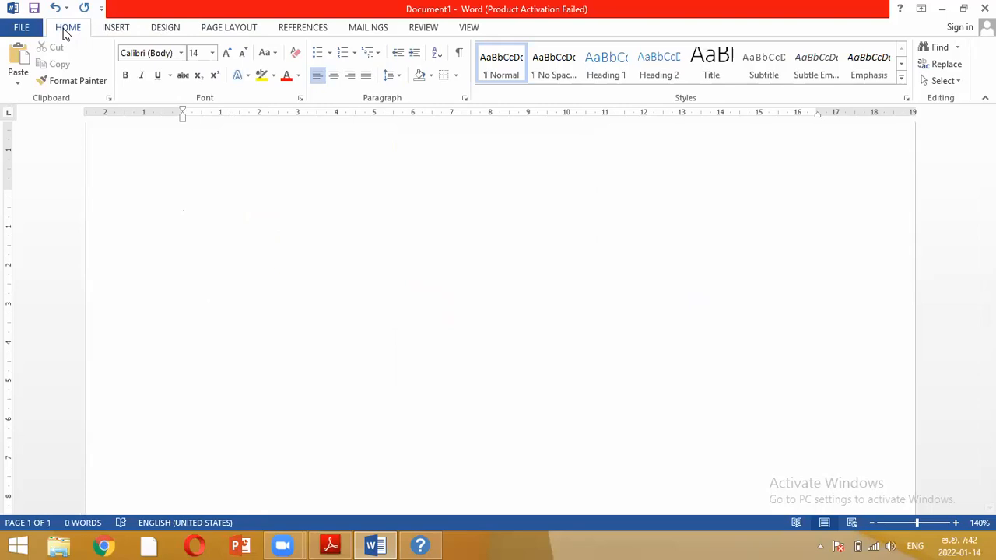
left_click(117, 32)
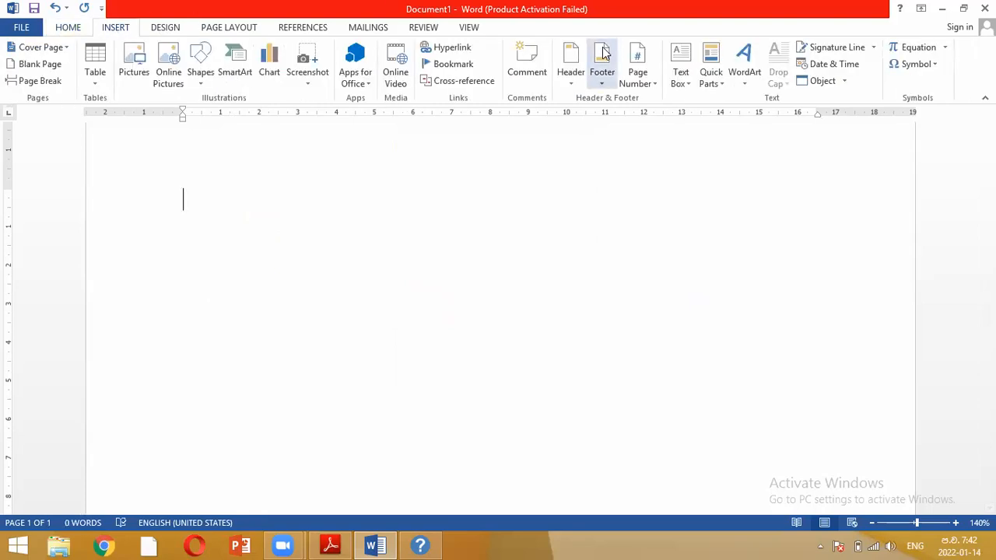
left_click(928, 67)
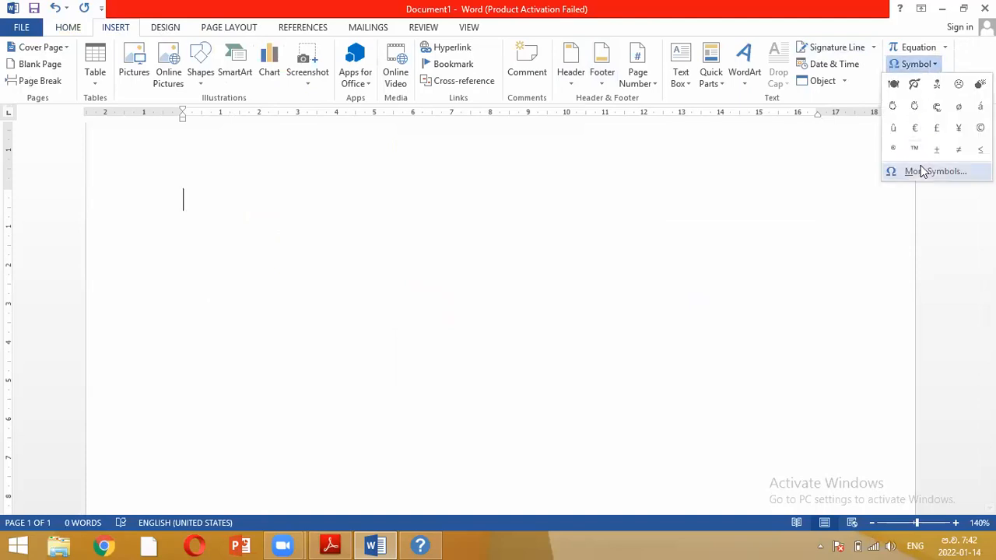
left_click(920, 169)
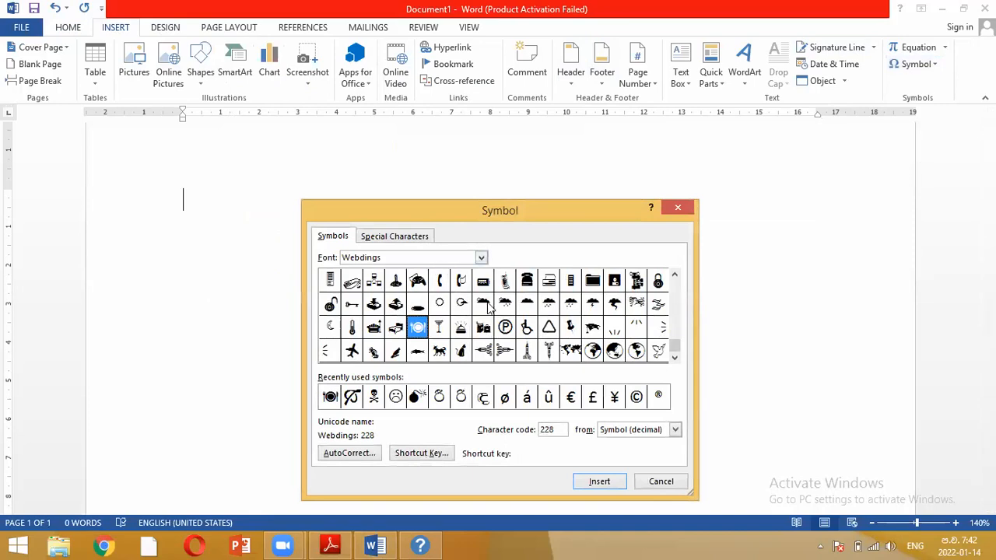
double_click(424, 324)
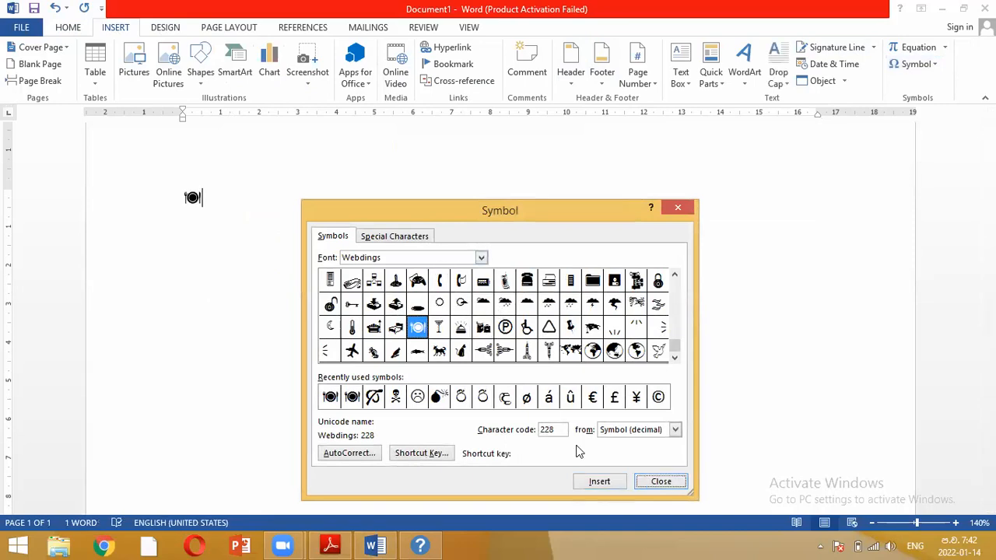
left_click(660, 482)
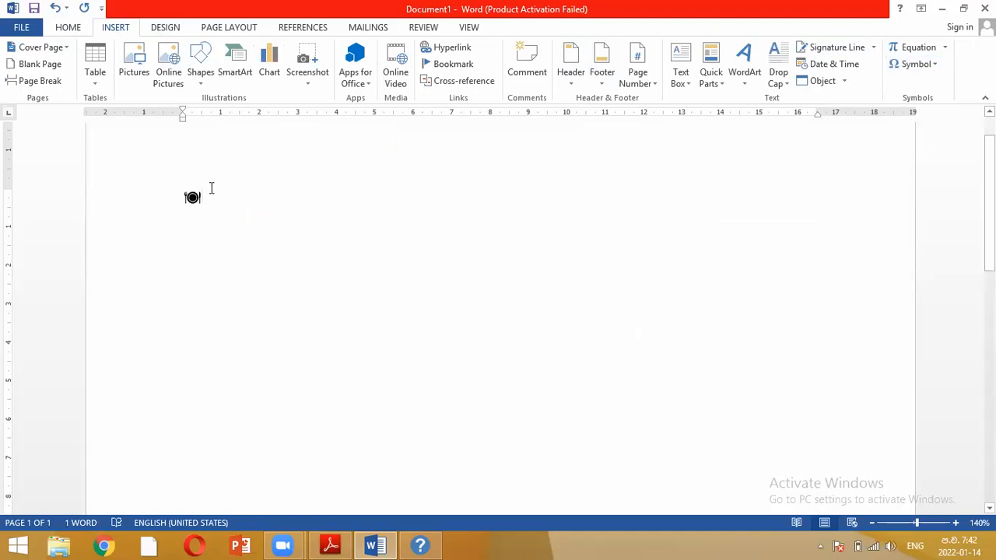
- Set the font size of the inserted plate symbol to 48
left_click(158, 174)
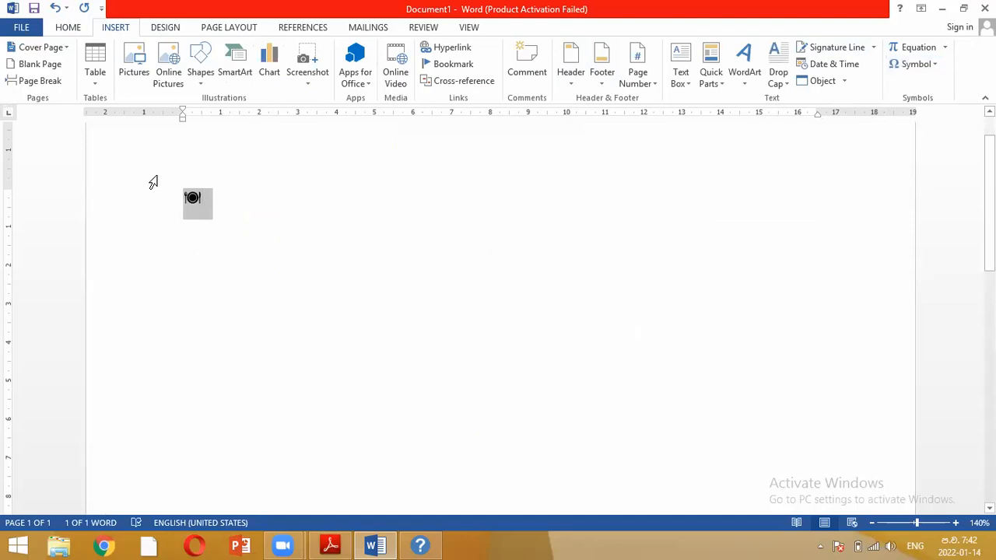
left_click(74, 29)
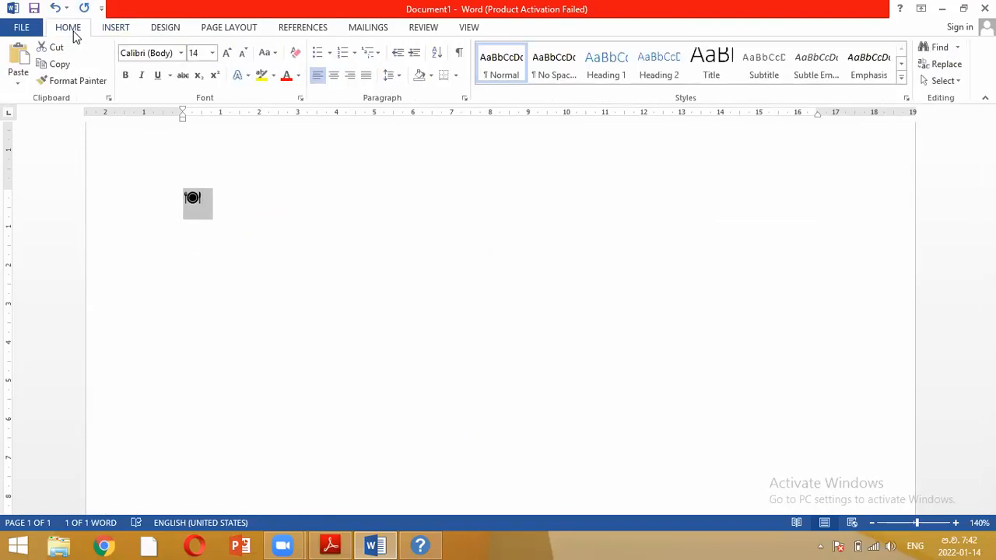
left_click(212, 52)
left_click(195, 268)
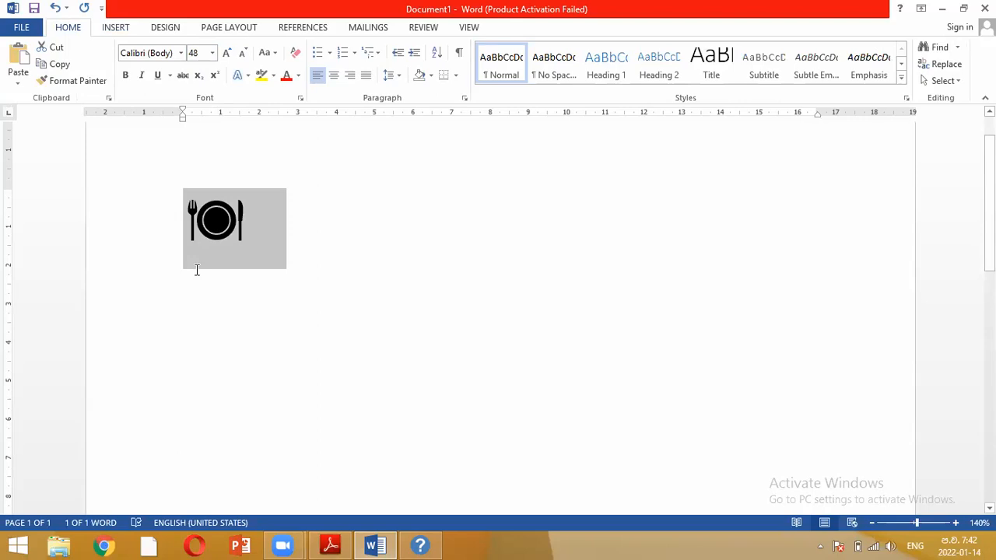
- Insert the Wingdings bomb (character code 77) and skull-and-crossbones (character code 78) symbols after the plate symbol from the recently used symbols
left_click(114, 29)
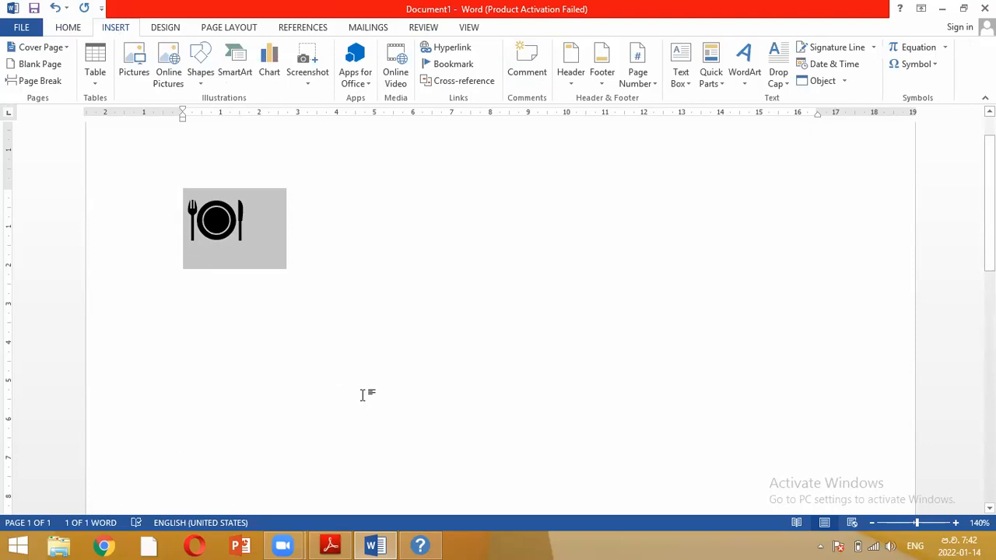
left_click(316, 478)
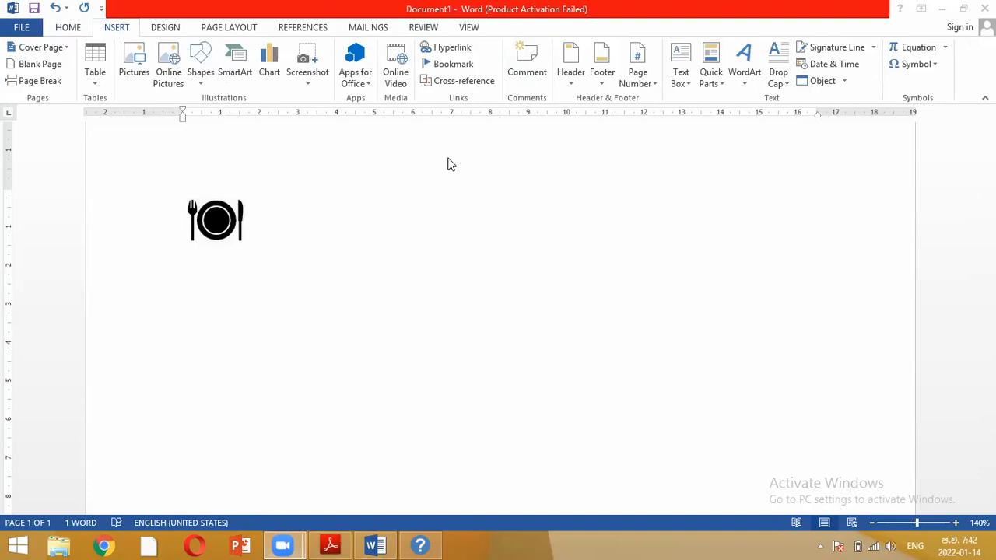
left_click(917, 61)
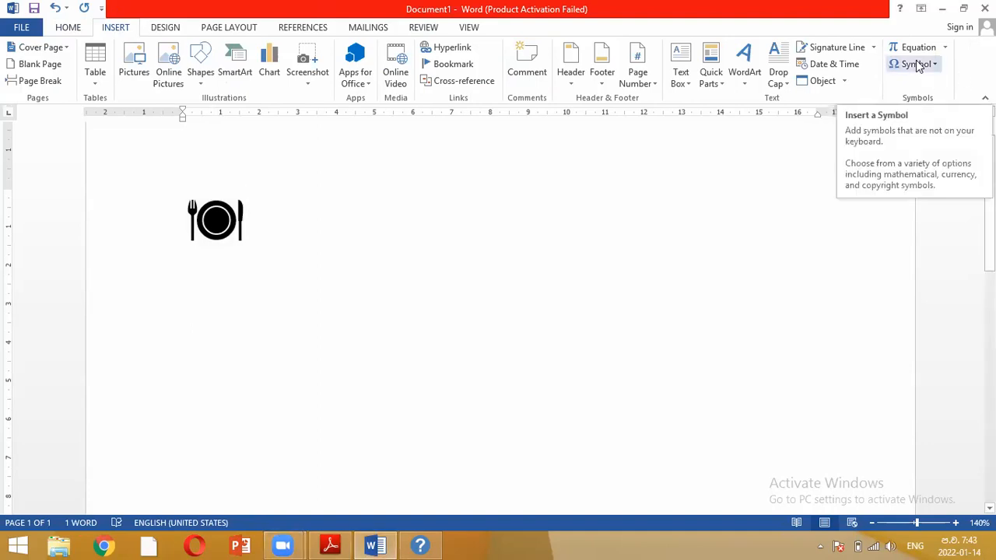
left_click(916, 62)
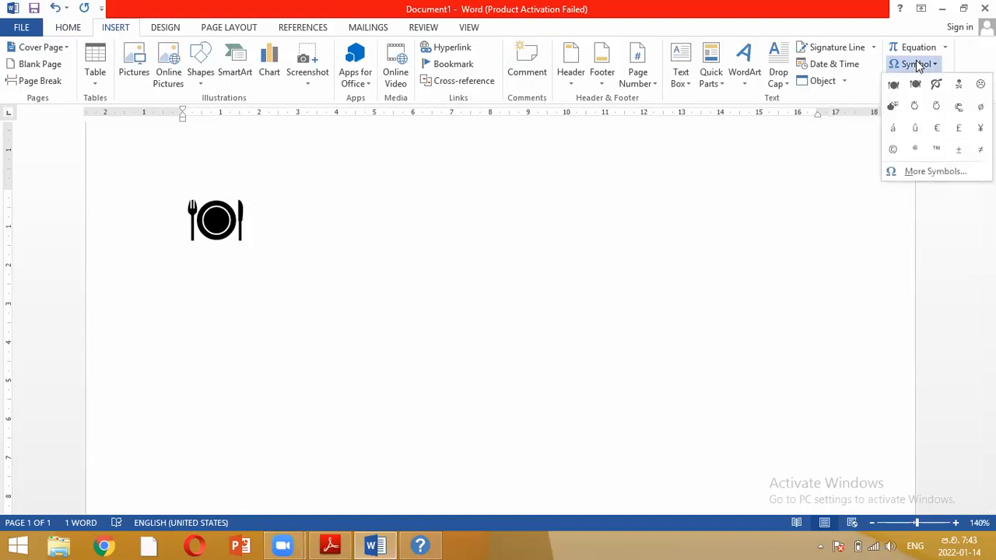
left_click(911, 172)
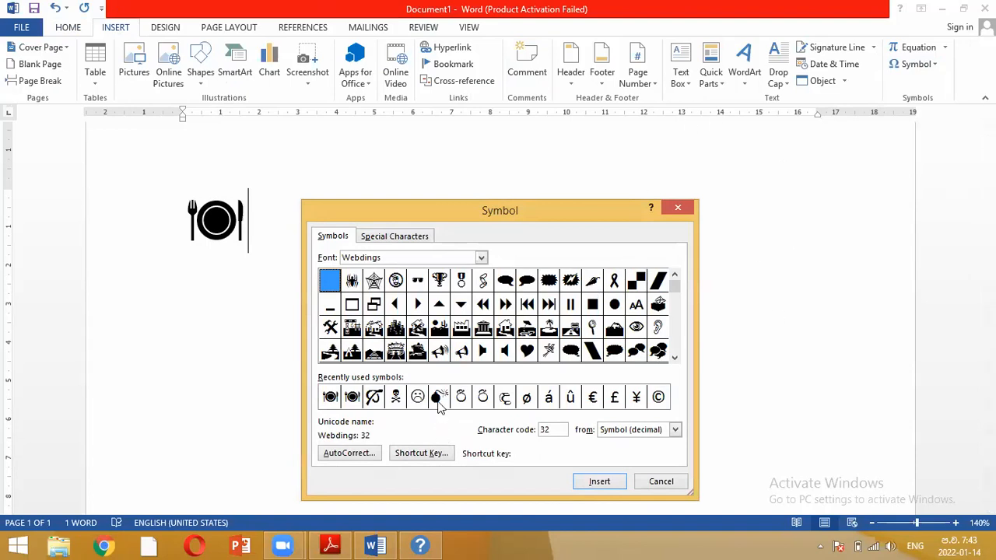
double_click(439, 397)
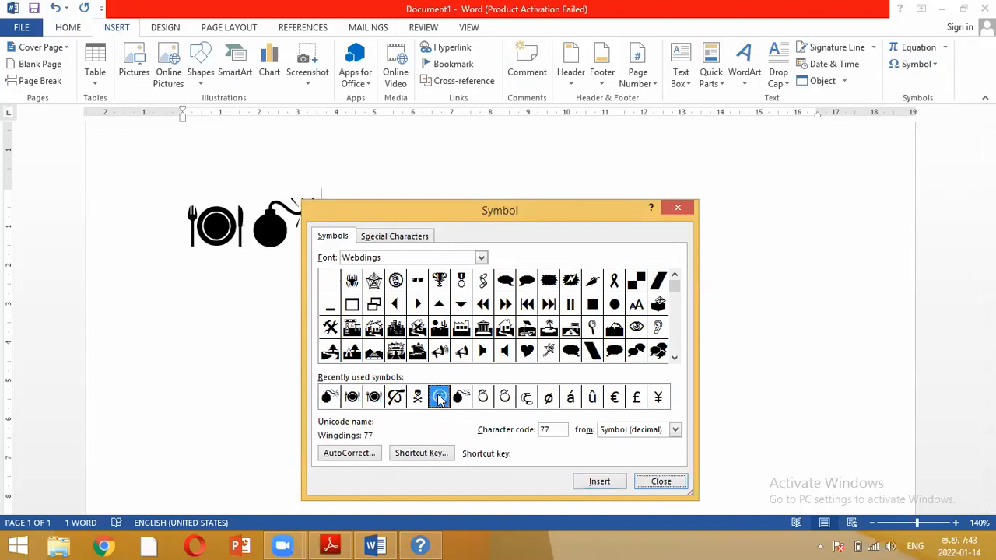
double_click(417, 397)
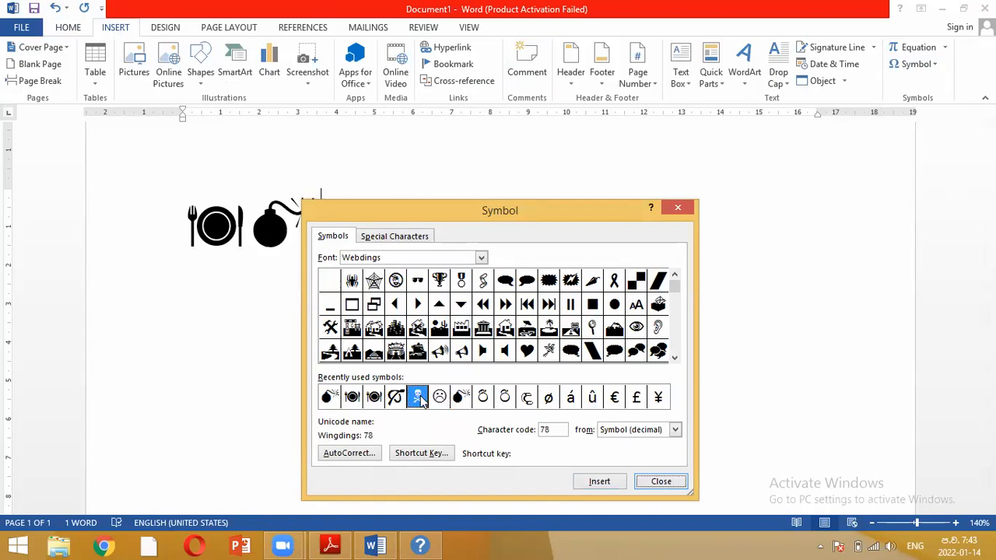
left_click(660, 481)
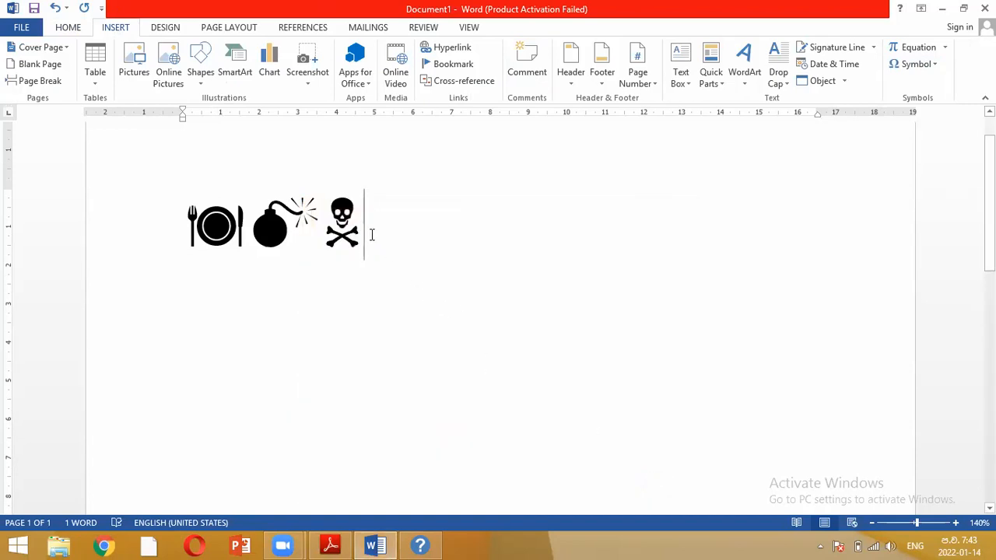
- Set the font size of the whole line of plate, bomb and skull symbols to 72
left_click(151, 240)
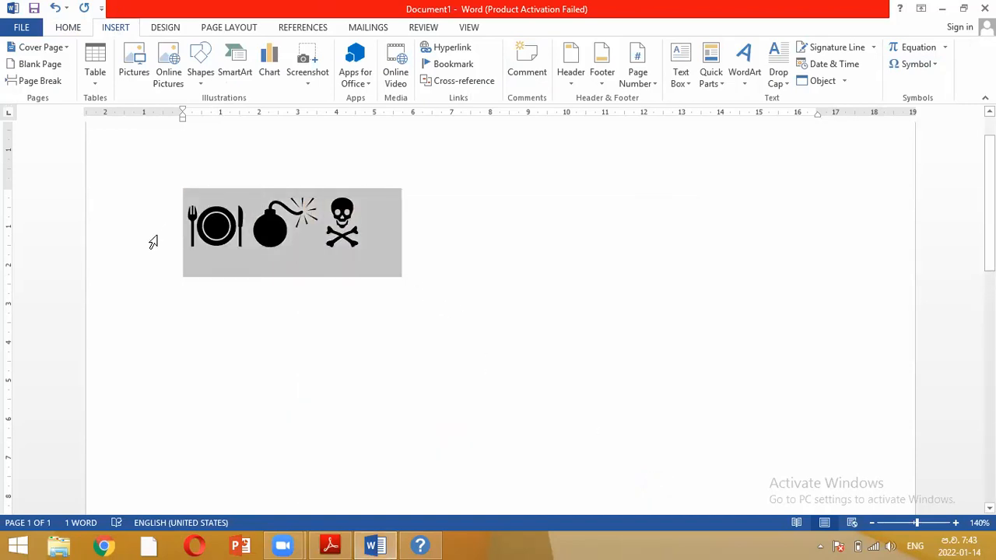
left_click(68, 27)
left_click(213, 54)
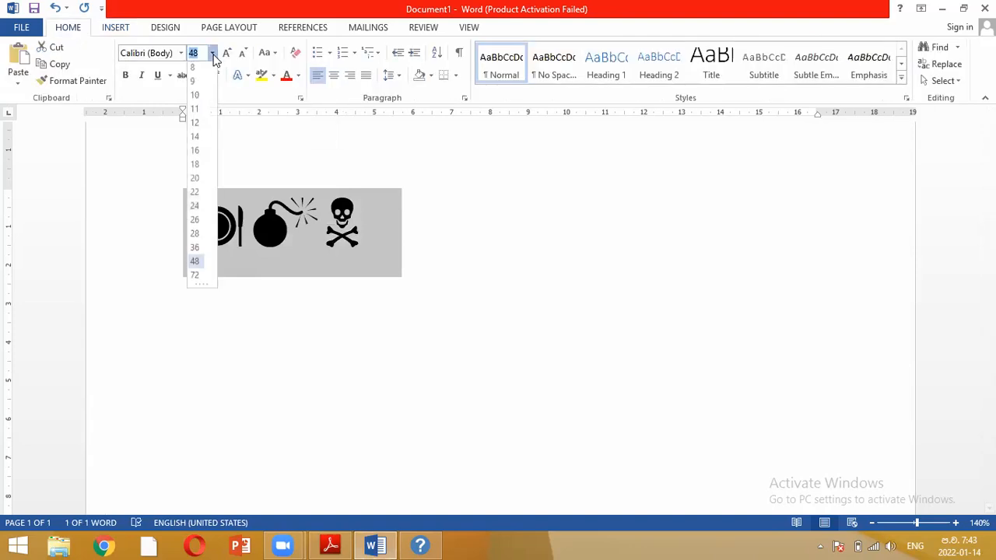
left_click(198, 277)
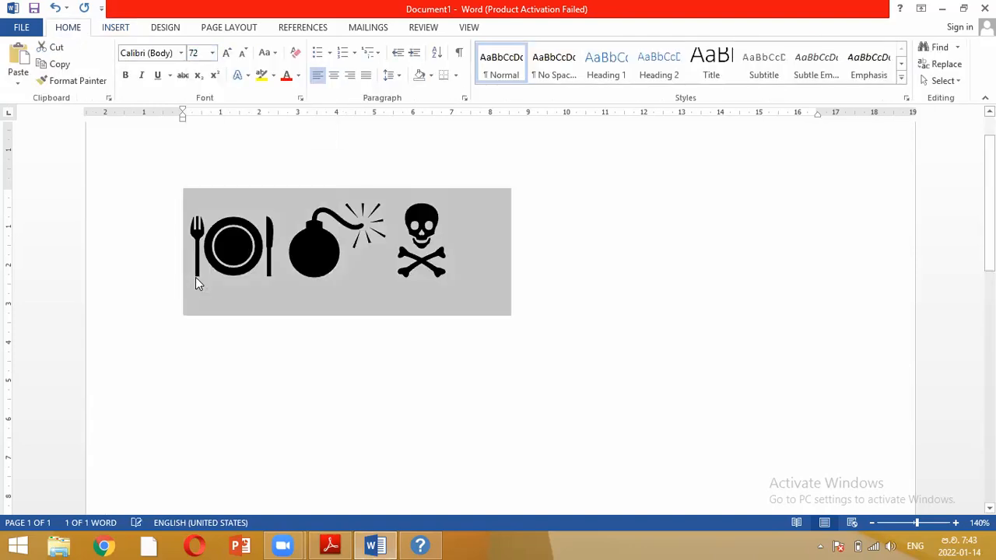
- Change the font colour of only the bomb symbol to red
left_click(338, 261)
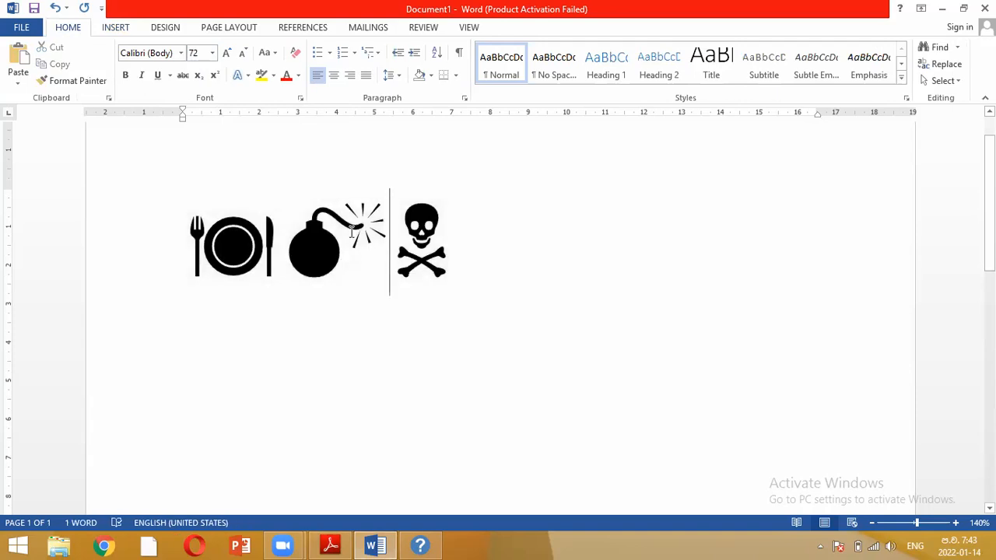
left_click_drag(389, 257, 295, 203)
left_click(286, 75)
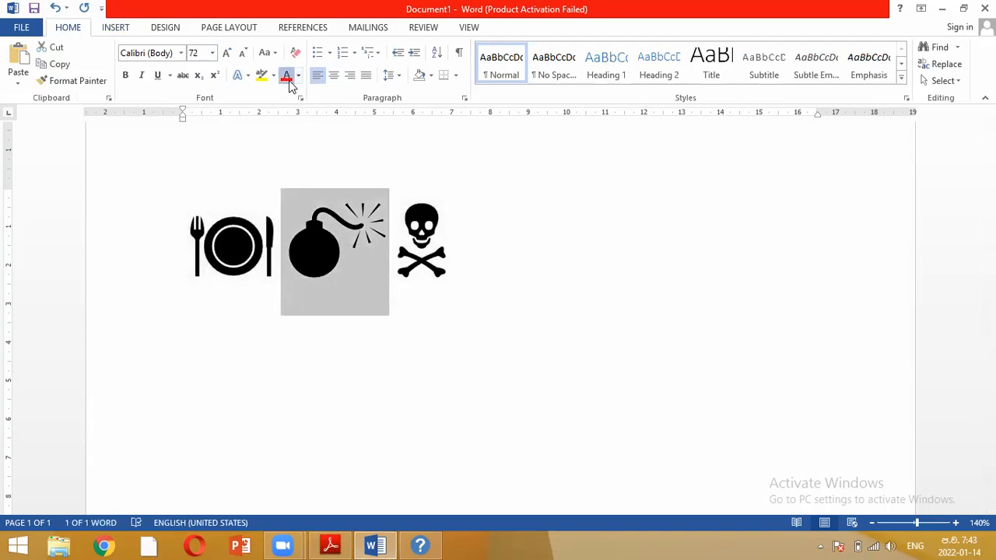
- Change the font colour of only the skull-and-crossbones symbol to the standard dark red
left_click(460, 184)
left_click_drag(456, 200, 399, 204)
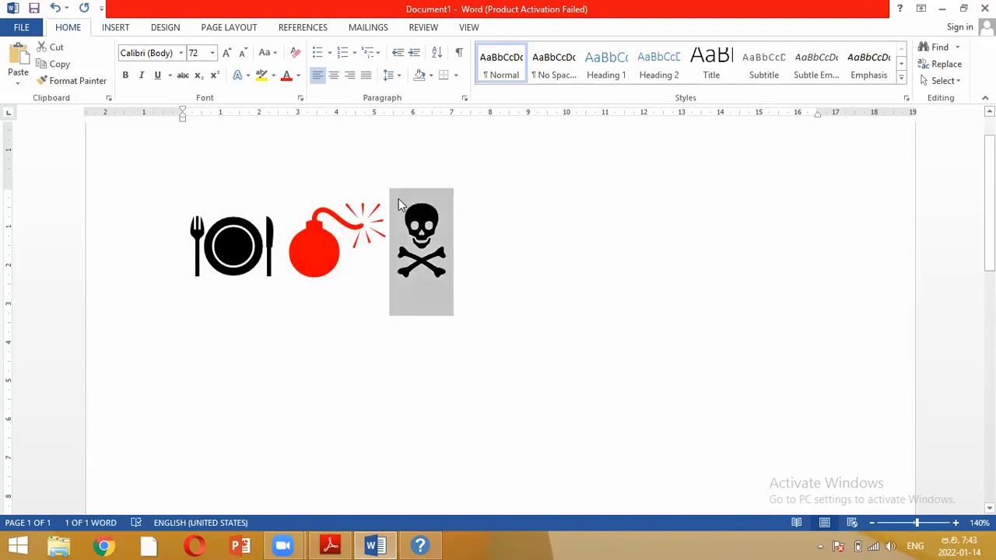
left_click(298, 76)
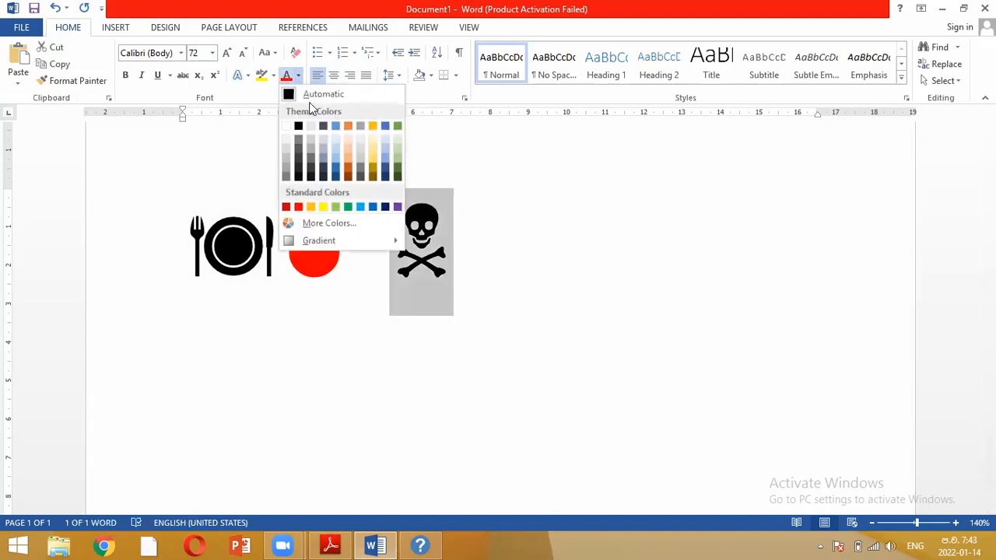
left_click(287, 207)
left_click(487, 298)
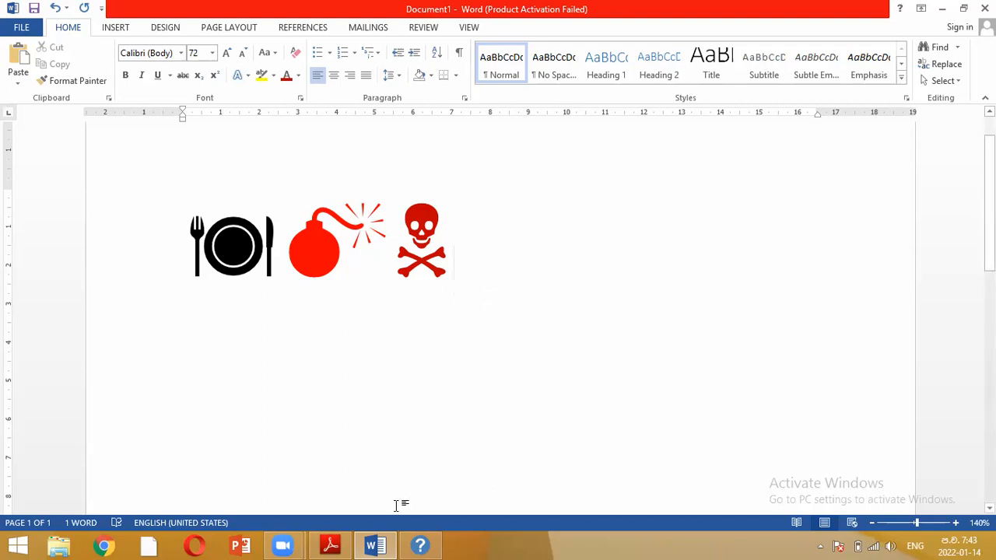
- Switch to the word.pdf lesson notes in Adobe Reader
left_click(330, 546)
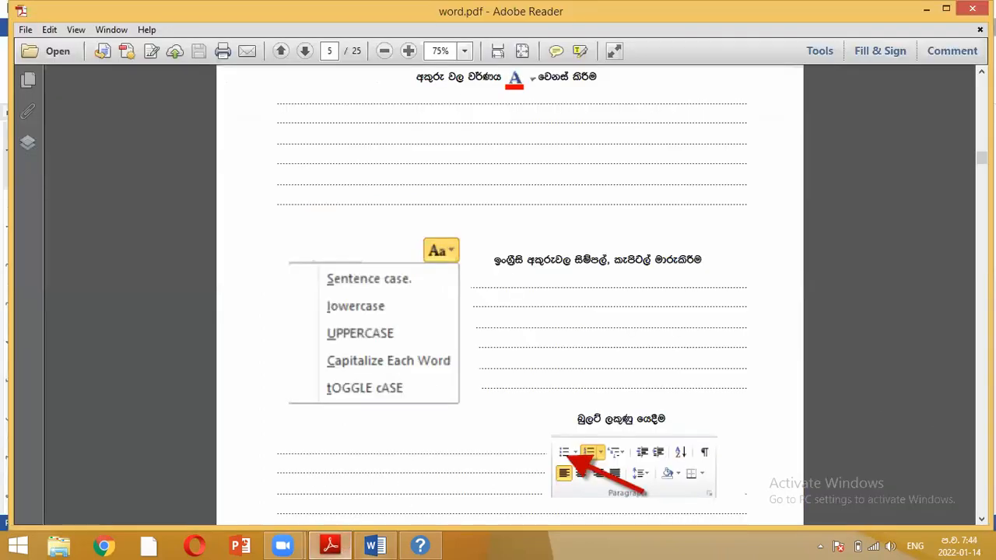
- Look through the PDF notes to the number list and multilevel list sections on page 6, and switch to the Word document
scroll(510, 296, "down", 4)
scroll(510, 296, "down", 12)
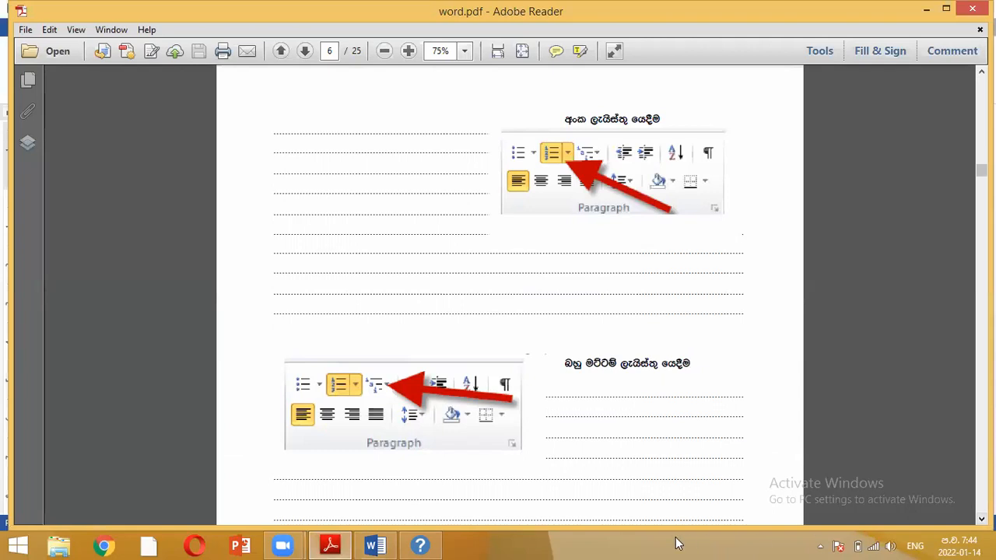
left_click(369, 545)
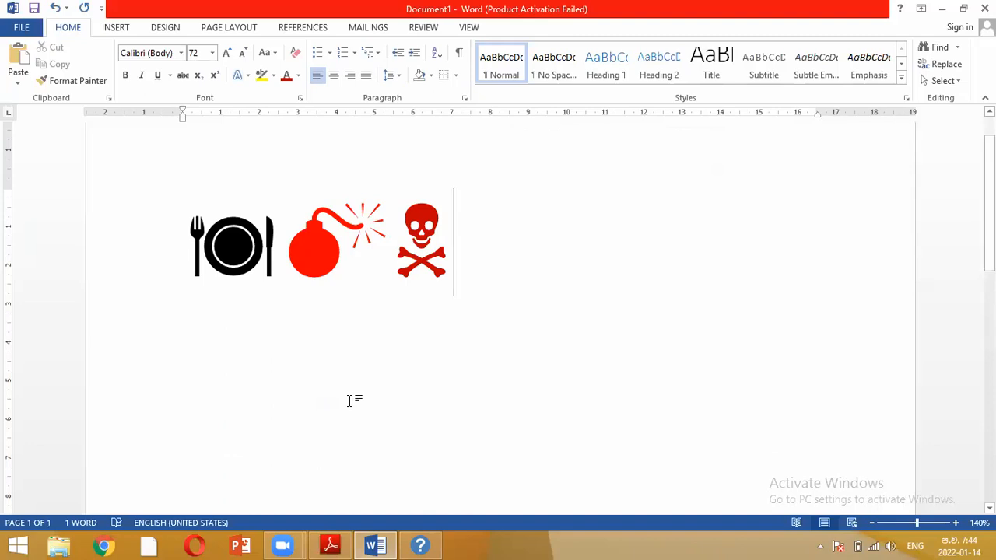
- Undo the symbol edits in the document step by step until the earlier bulleted "wHEN aN oFFICE aPP" list is restored
key("ctrl+z")
key("ctrl+z")
key("ctrl+z")
key("ctrl+z")
key("ctrl+z")
key("ctrl+z")
key("ctrl+z")
key("ctrl+z")
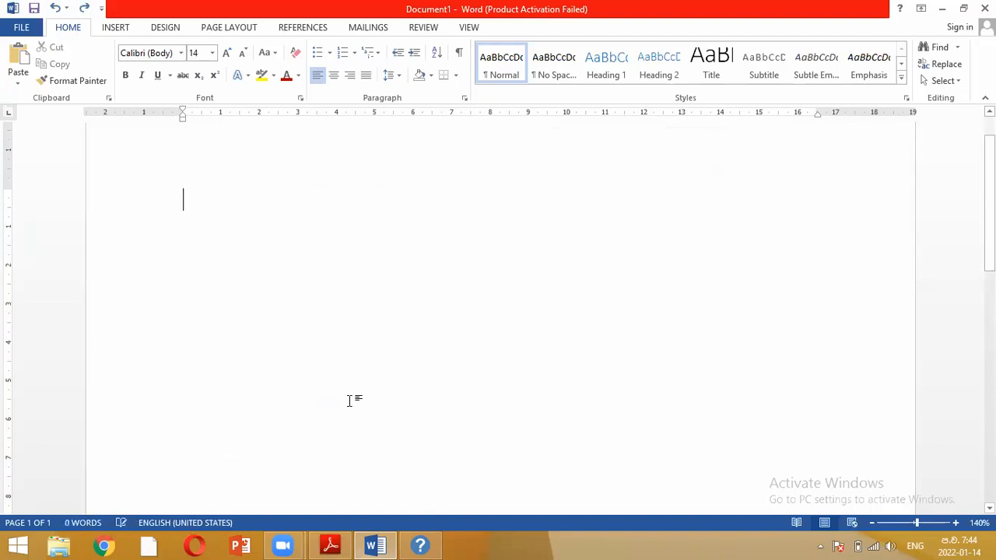
key("ctrl+z")
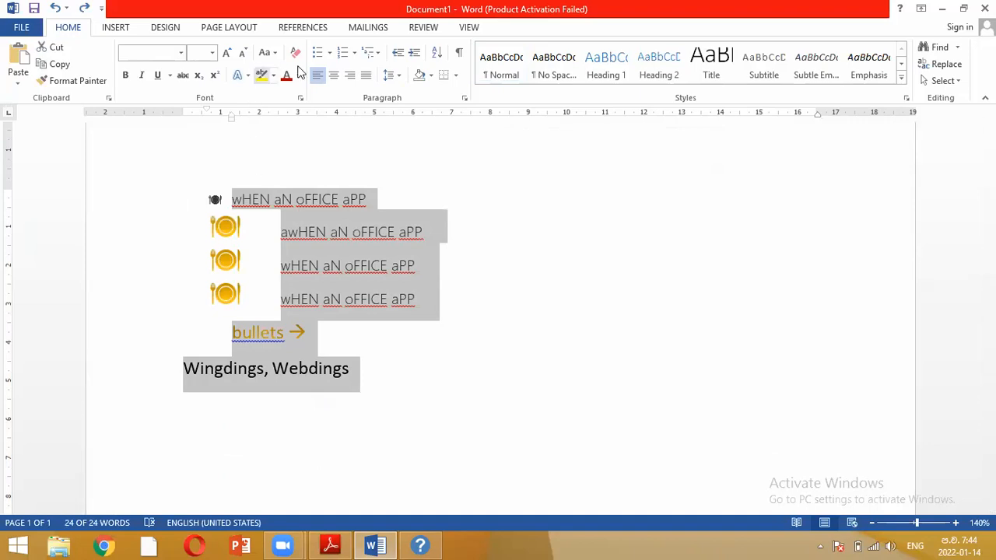
- Number the selected list in the 1., 2., 3. format and add the items "yy" and "yuguyguy" after the fourth item
left_click(355, 52)
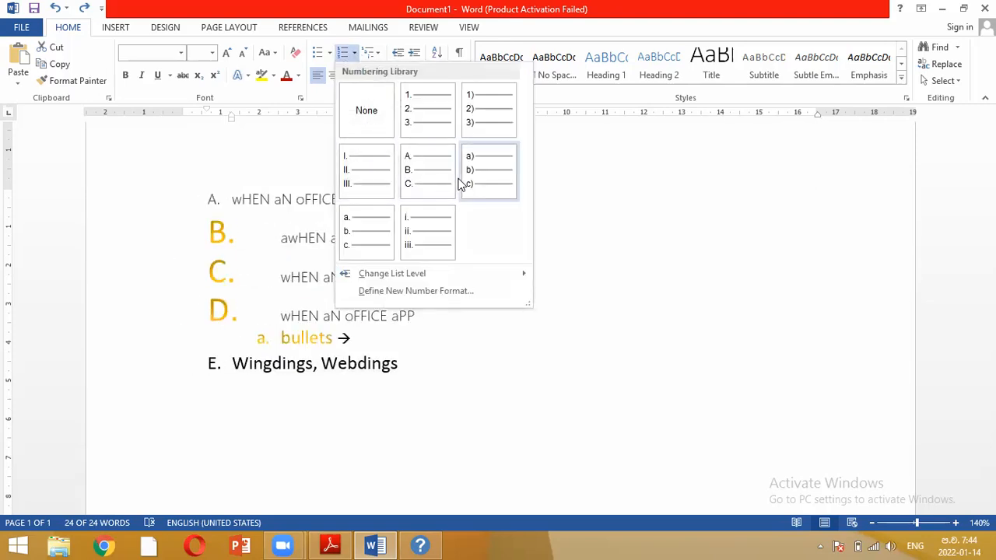
left_click(432, 127)
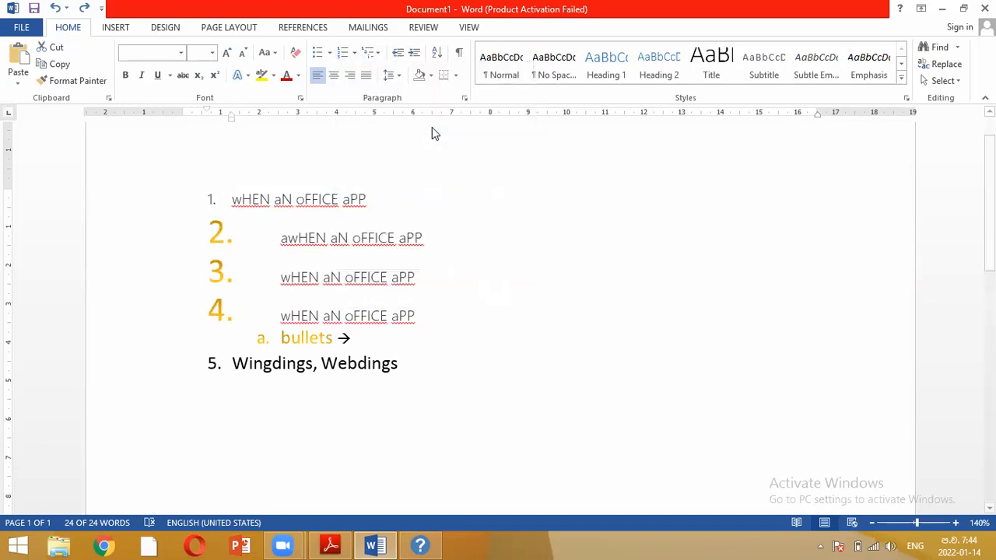
left_click(419, 316)
key("Return")
type("yy")
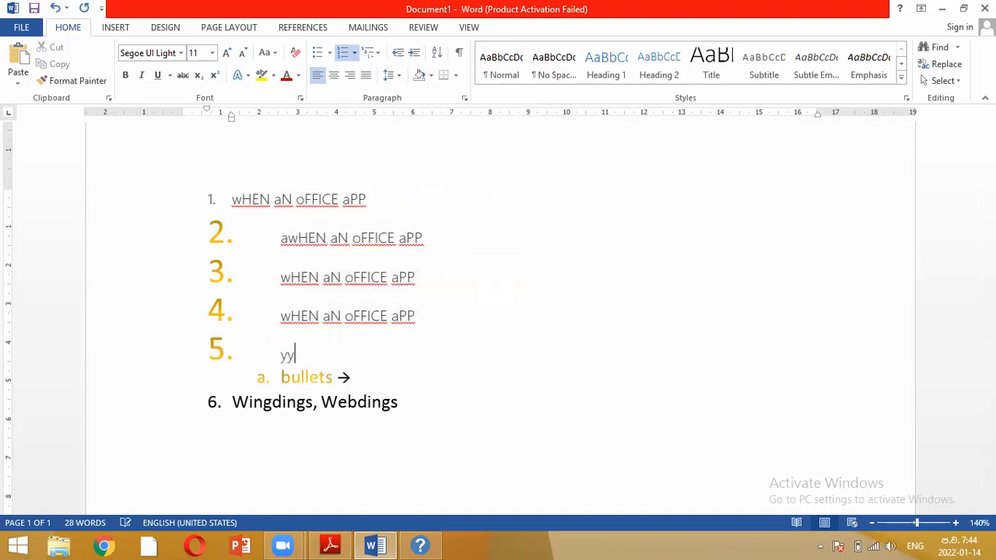
key("Return")
type("yuguyguy")
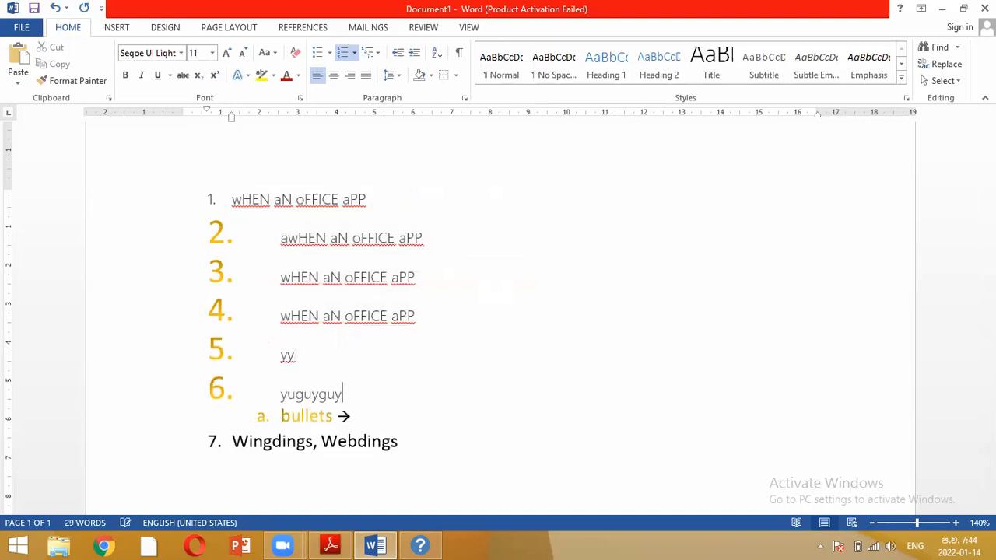
- Define a new number format with the First, Second, Third number style for the list items from the first line through "bullets"
left_click(368, 421)
left_click_drag(368, 421, 189, 195)
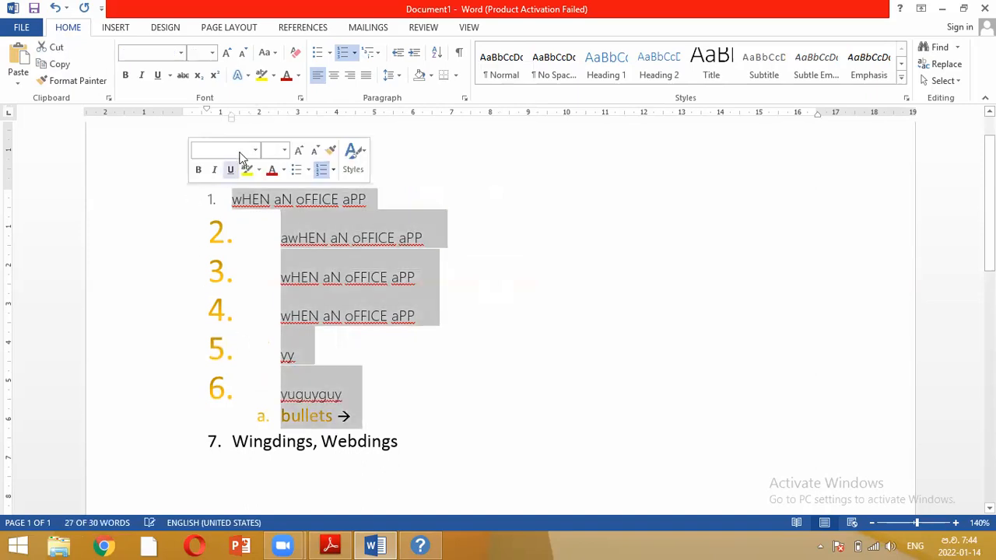
left_click(355, 55)
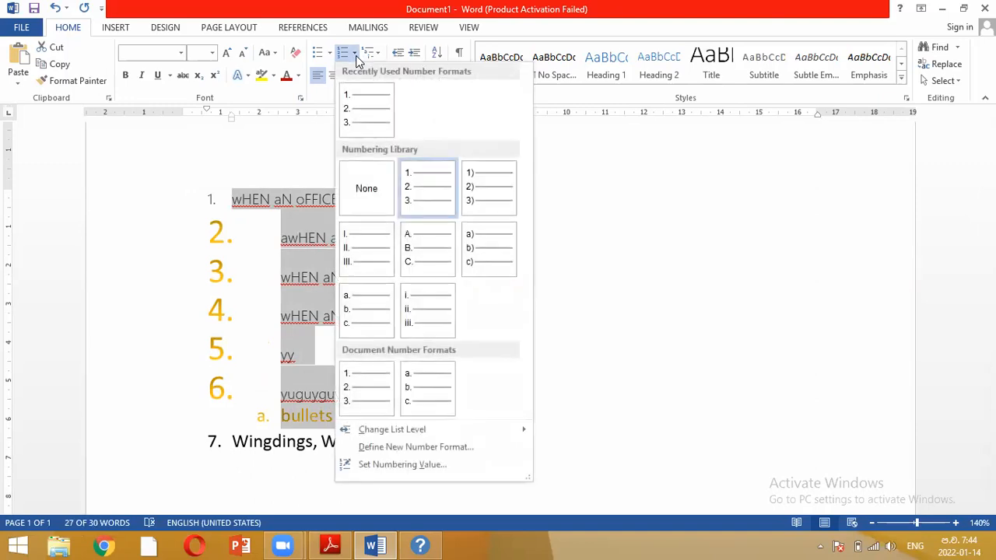
left_click(477, 446)
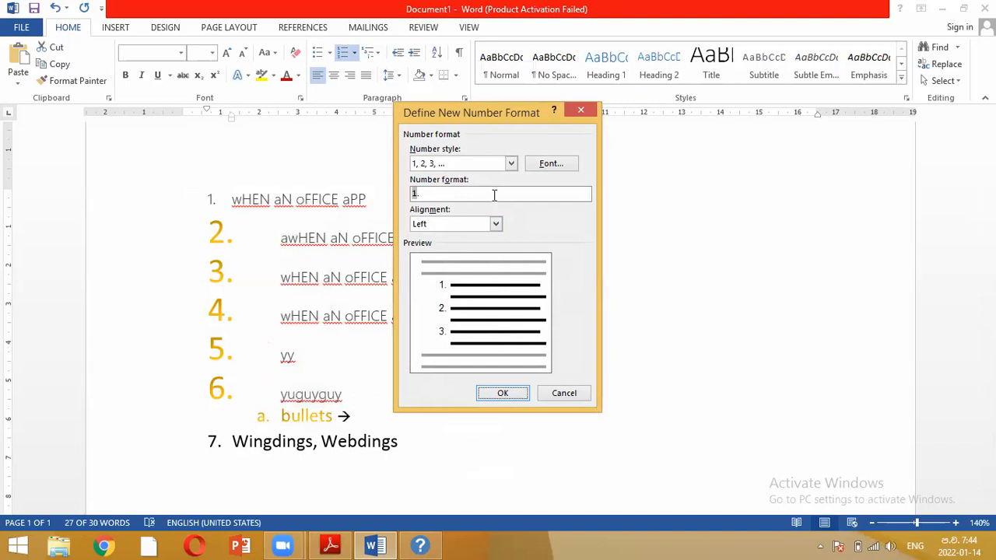
left_click(511, 164)
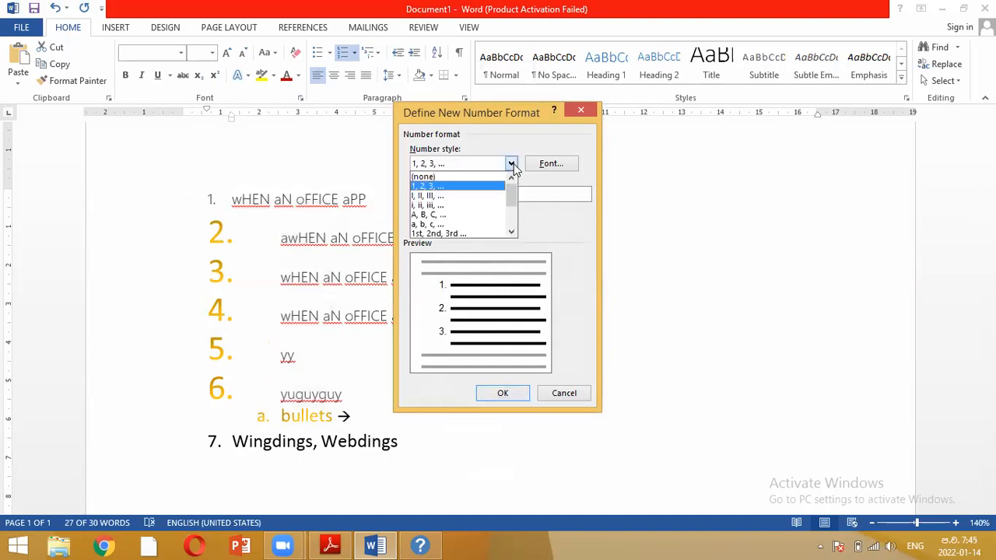
left_click_drag(514, 191, 515, 213)
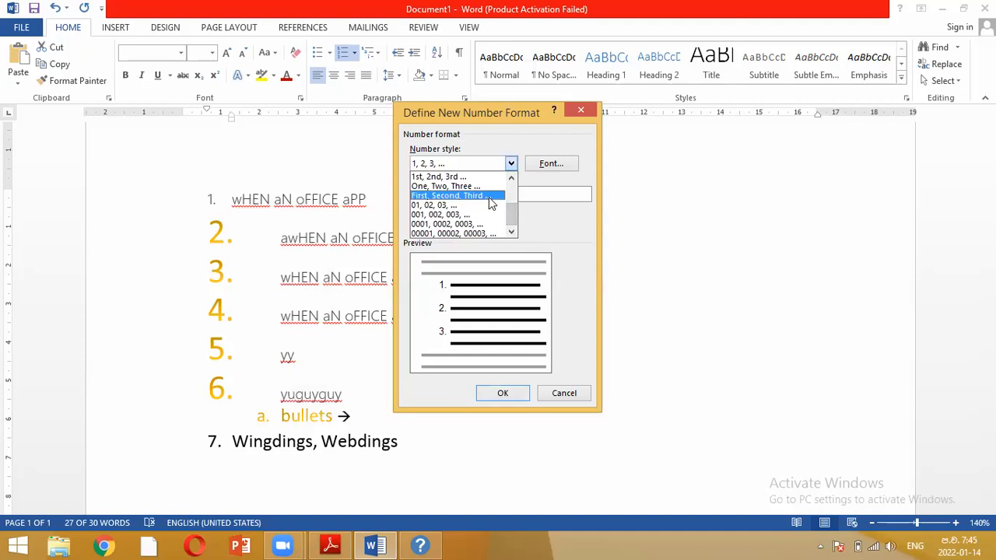
left_click(455, 196)
left_click(503, 394)
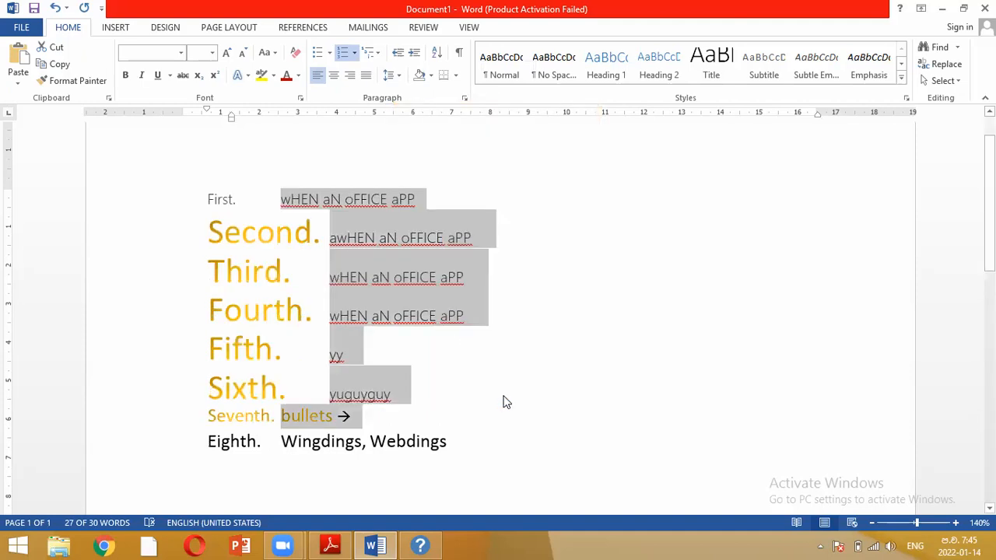
- Review the numbering library and the list's current number format definition, leaving without changes
left_click(355, 53)
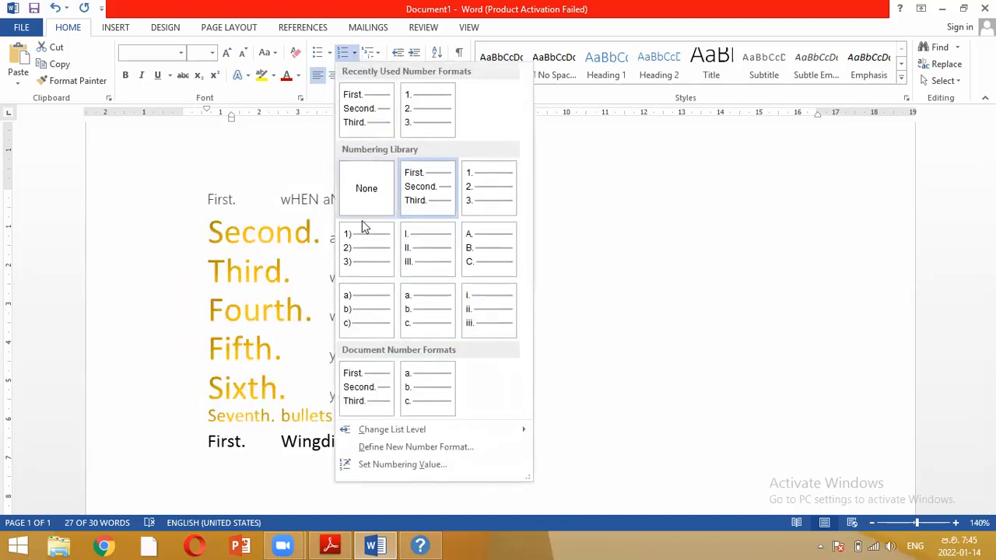
left_click(469, 447)
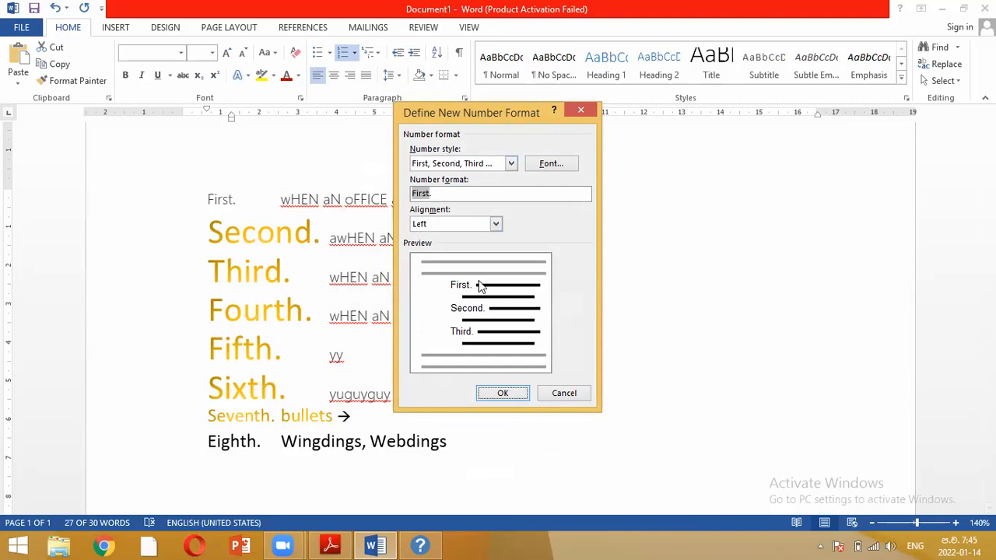
left_click(566, 395)
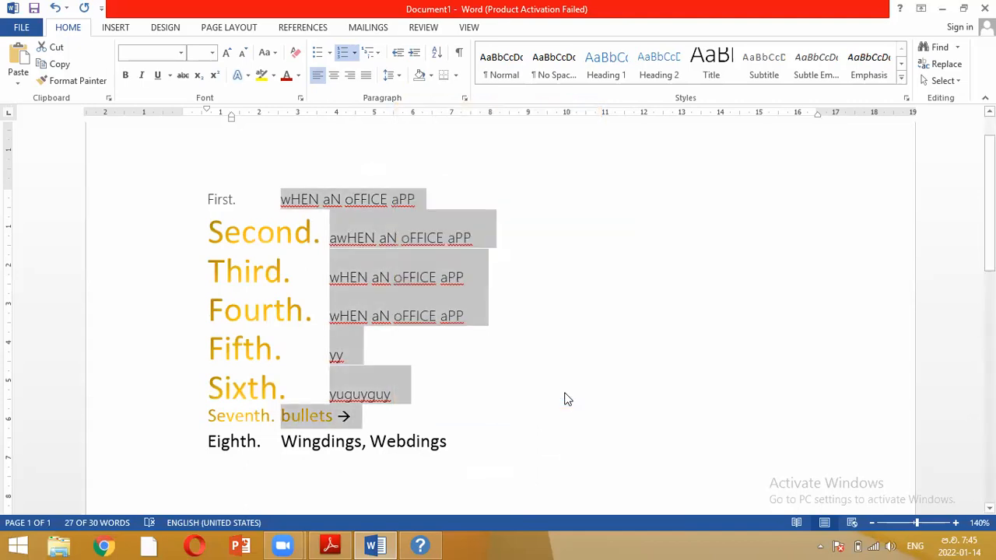
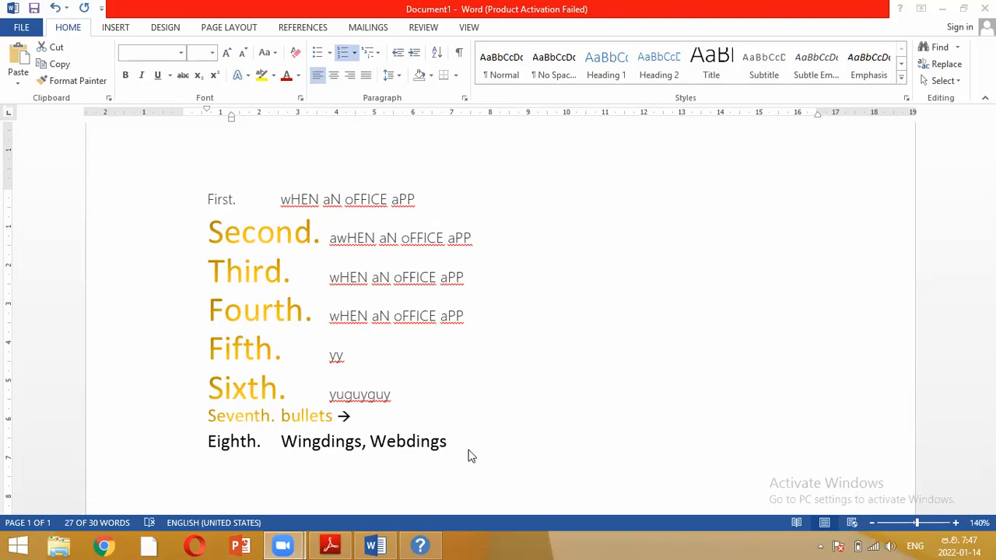
- Delete the entire list and write "Number list" followed by a right arrow in its place
triple_click(94, 196)
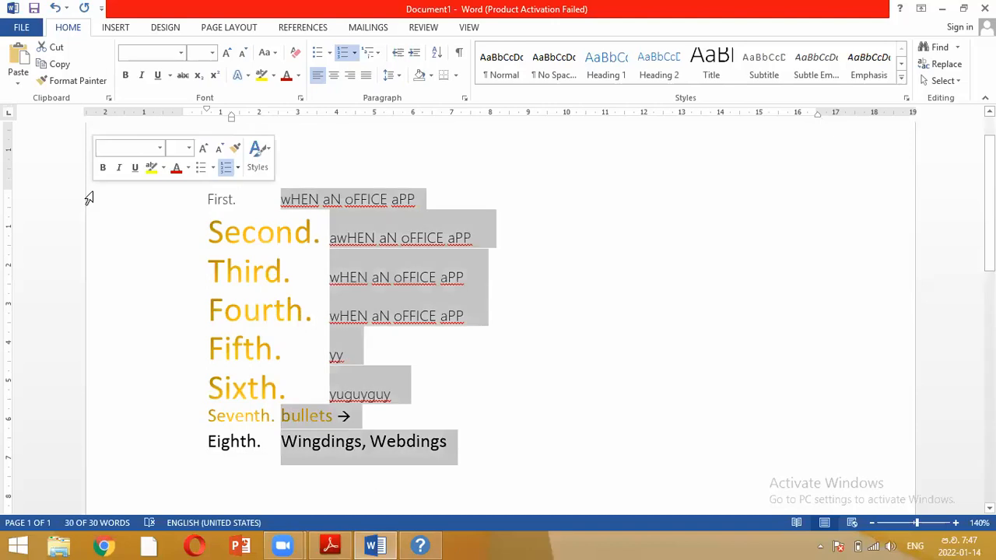
key("Delete")
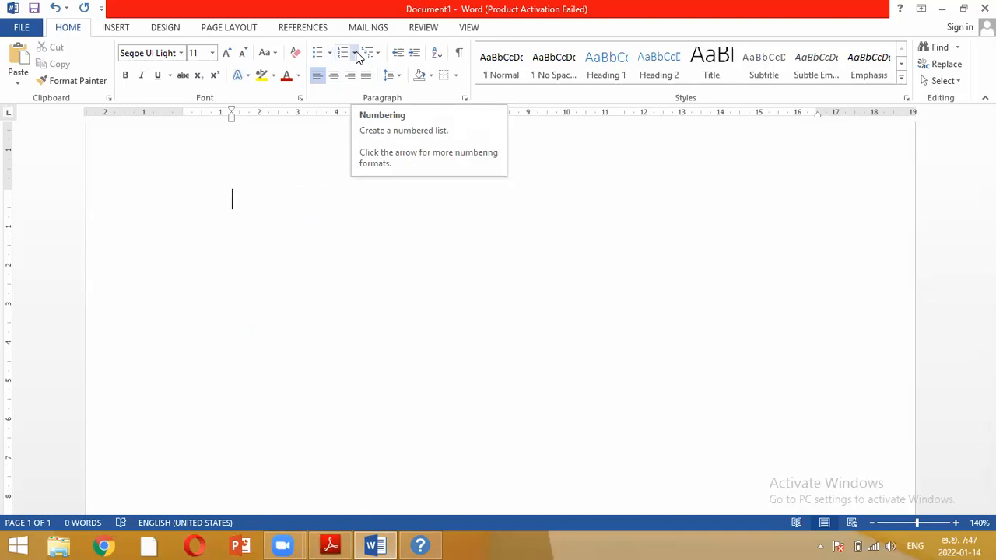
type("number")
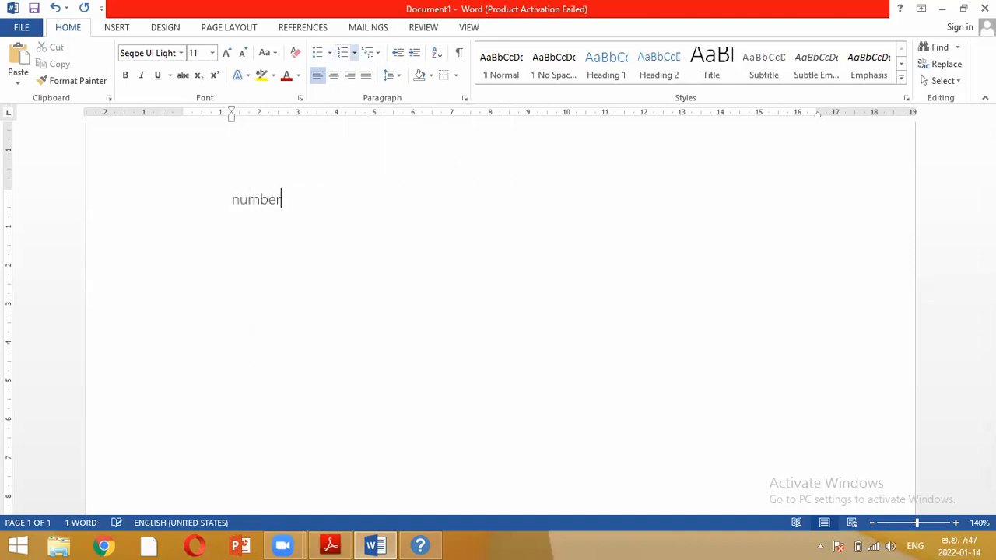
type(" li")
type("st ")
type("-->")
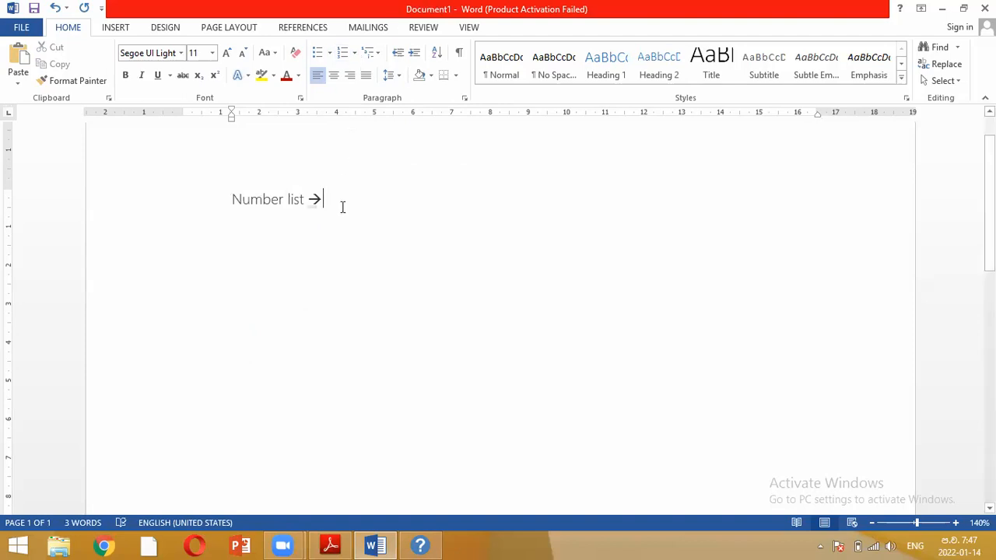
- Set the font size of the "Number list" line, including its arrow, to 18
left_click_drag(343, 207, 207, 202)
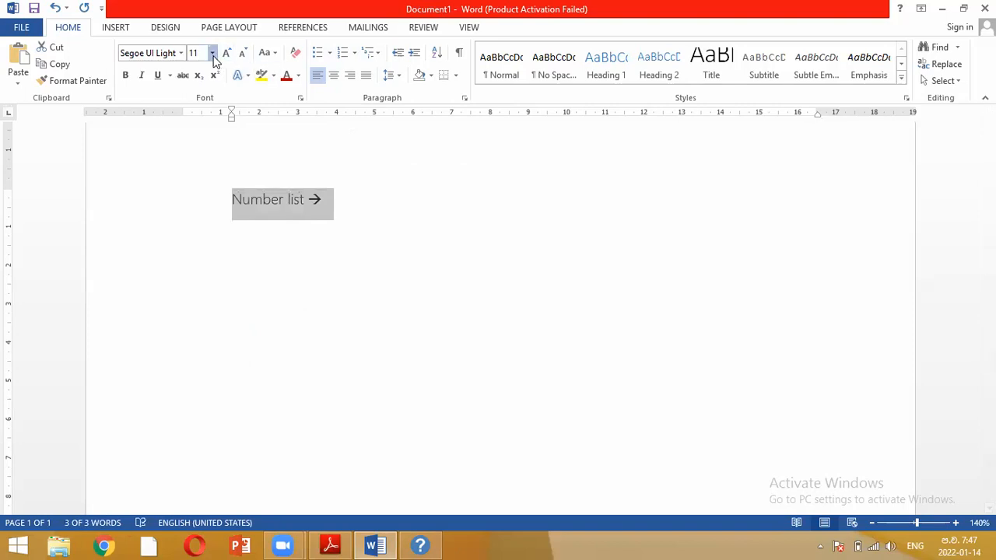
left_click(212, 53)
left_click(195, 167)
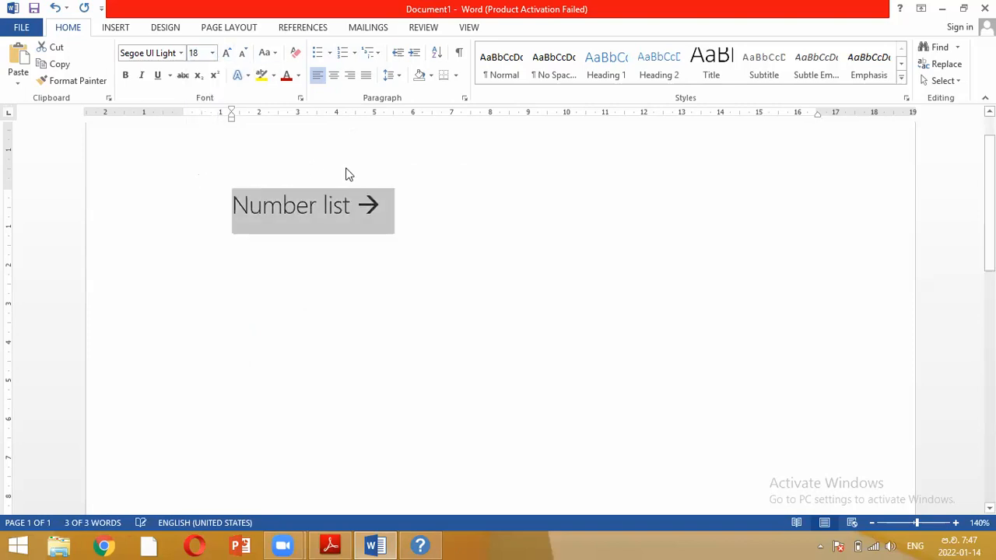
left_click(372, 199)
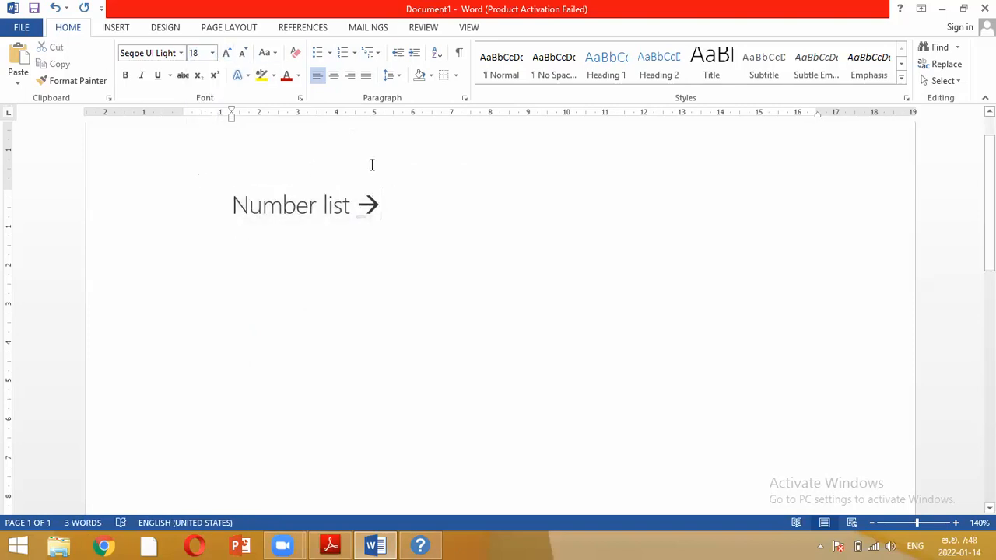
- Examine the number styles available when defining a new number format, through 00001, 00002, 00003, and cancel without applying one
left_click(354, 53)
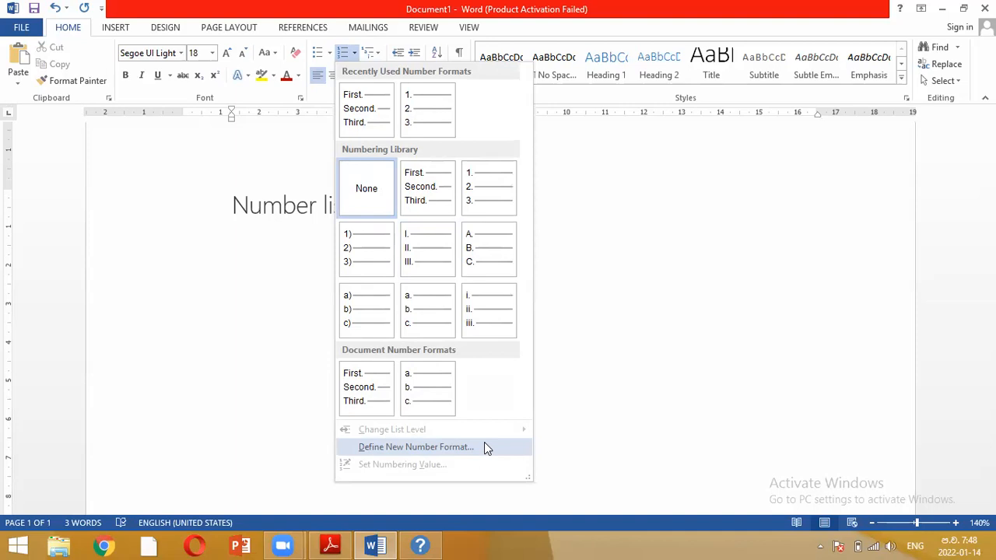
left_click(416, 447)
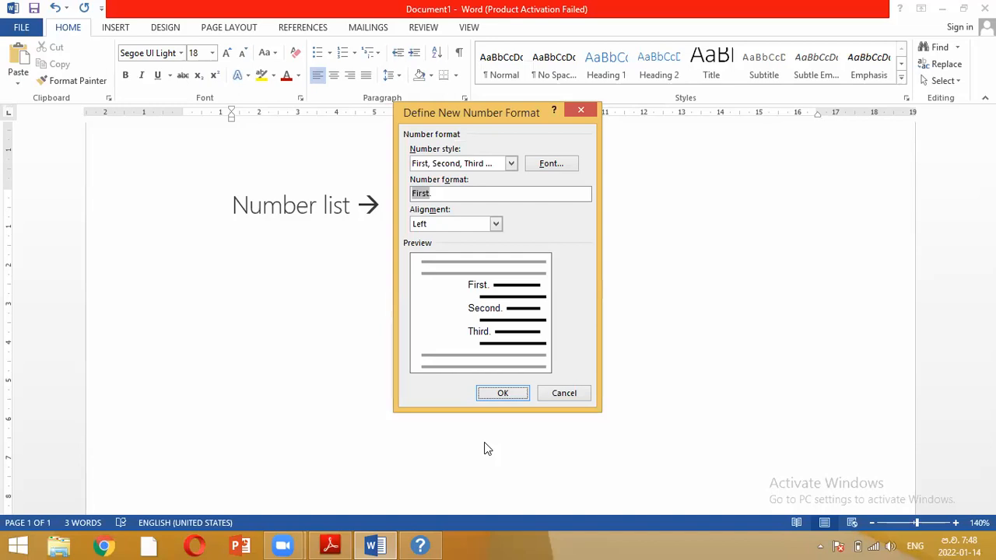
left_click(511, 165)
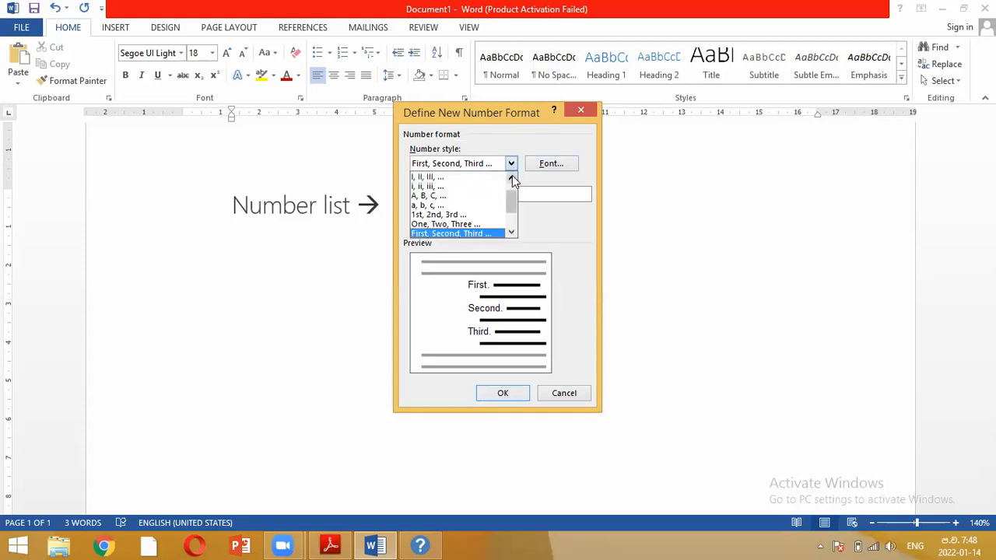
scroll(512, 175, "up", 1)
left_click(512, 231)
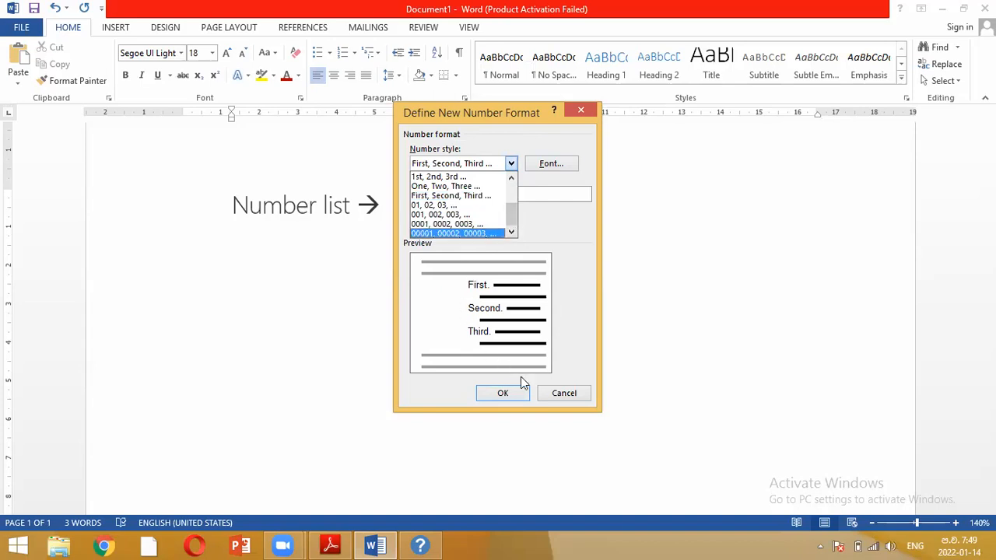
left_click(570, 397)
left_click(571, 397)
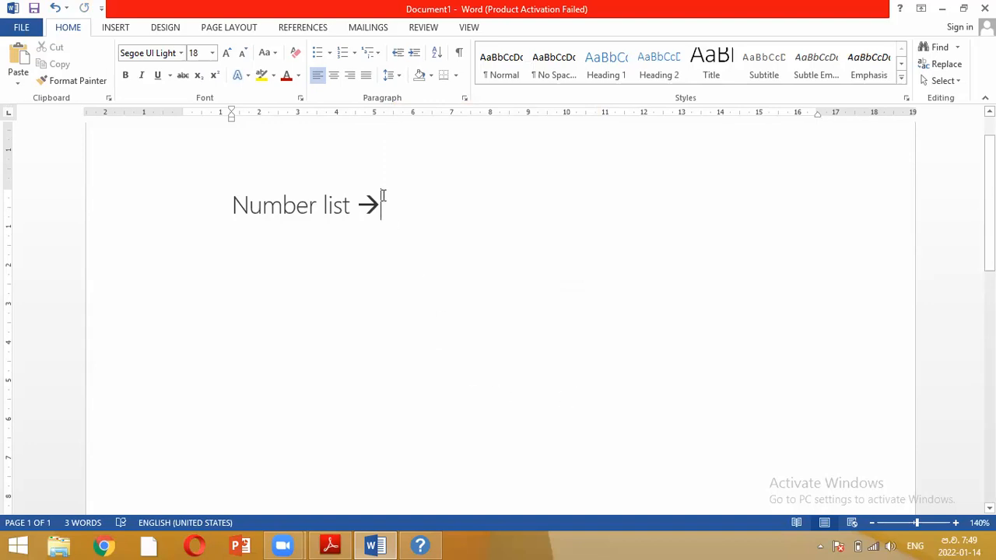
- Replace the "Number list" line with four lines, "Ftffff", "Ftyfytftyfy", "Ftyfytfytf" and "Fyfytfytf", and select all of them
left_click_drag(382, 198, 201, 188)
type("ftffff")
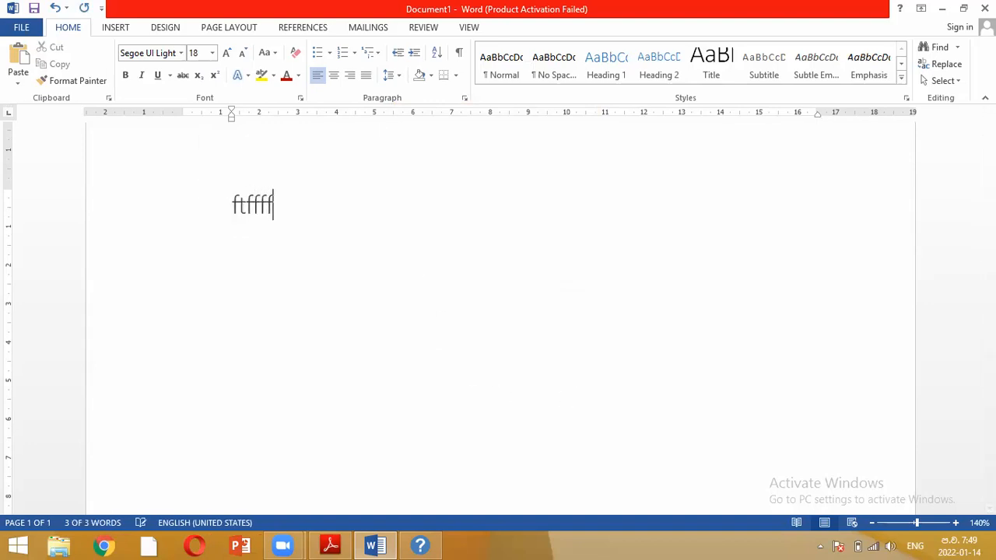
key("Return")
type("ftyfytftyfy")
key("Return")
type("ftyfytfytf")
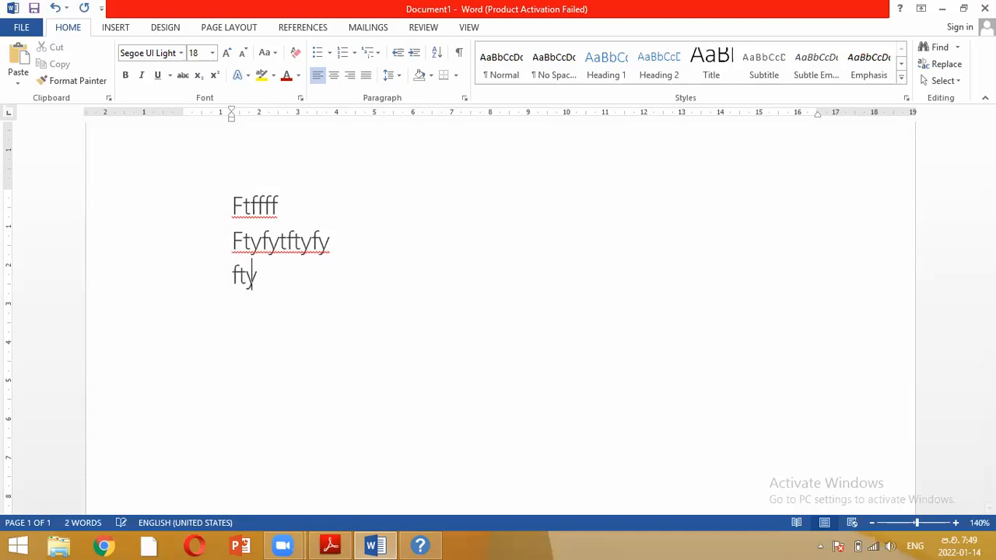
key("Return")
type("fyfytfytf")
key("Return")
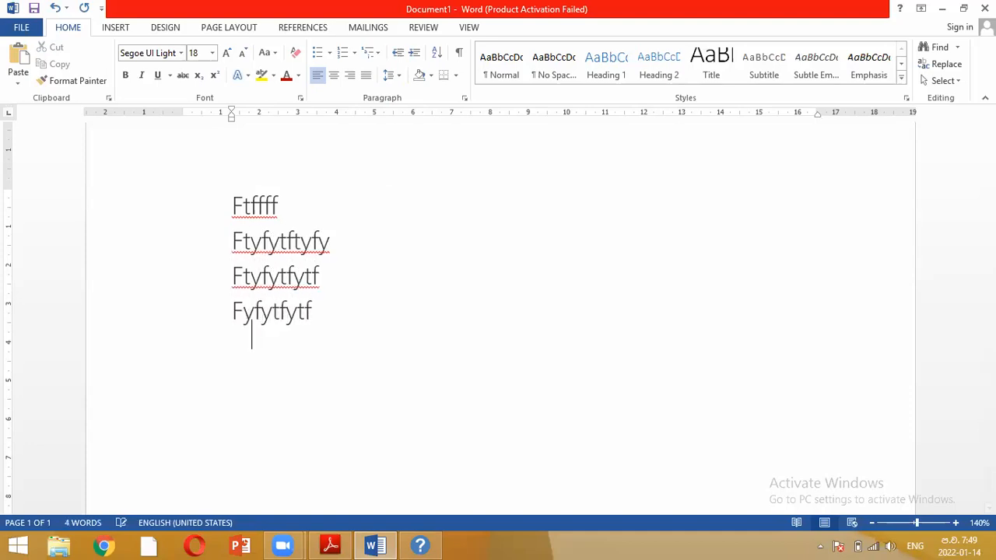
key("BackSpace")
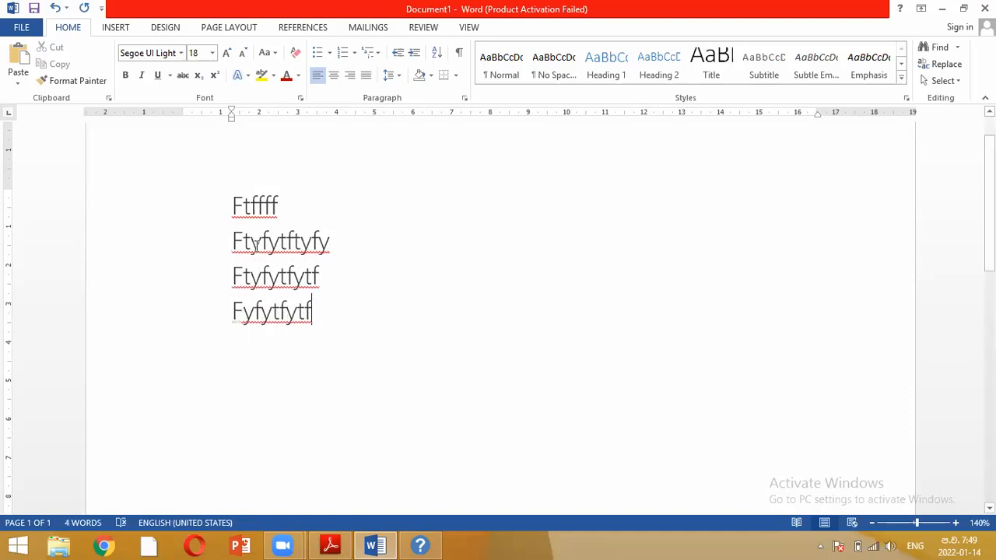
key("ctrl+a")
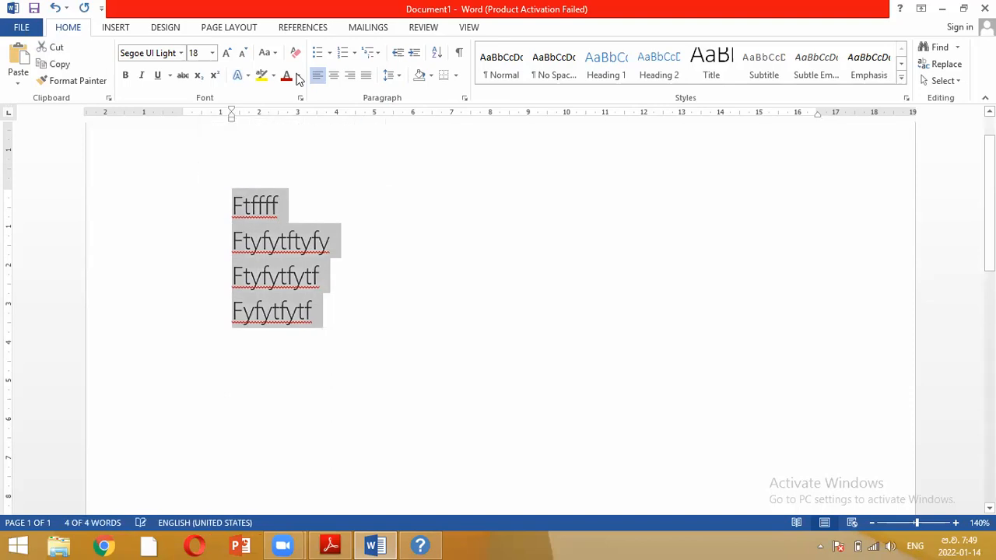
- Number the four selected lines with the 1), 2), 3) format, followed by the A., B., C. format
left_click(354, 52)
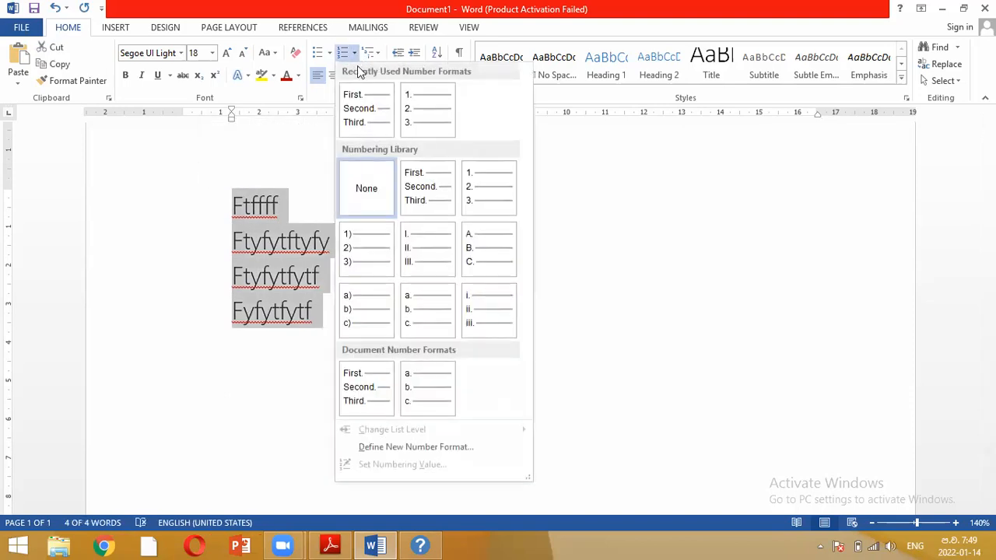
left_click(361, 252)
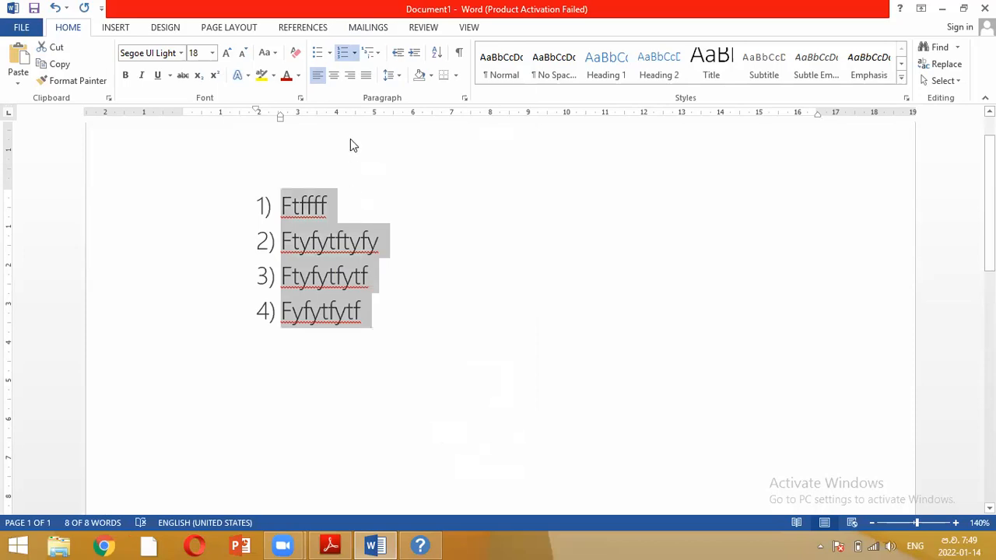
left_click(354, 52)
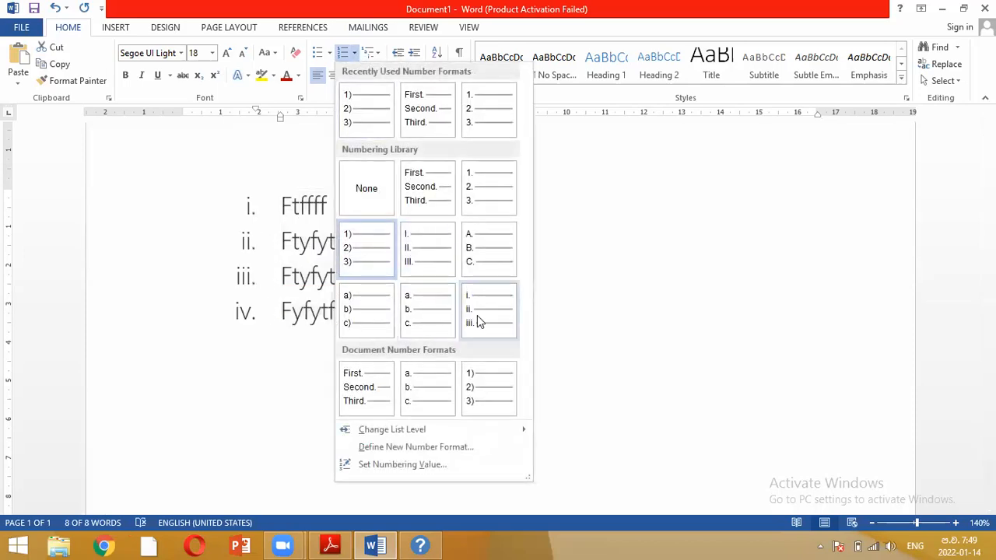
left_click(482, 262)
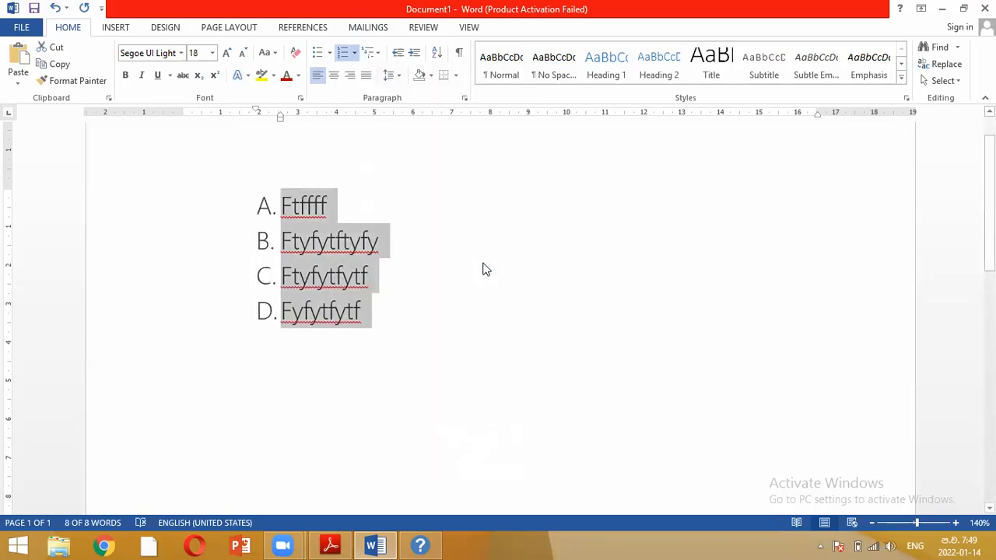
- Change the numbering of the four selected lines to the i., ii., iii. library format
left_click(362, 58)
left_click(357, 52)
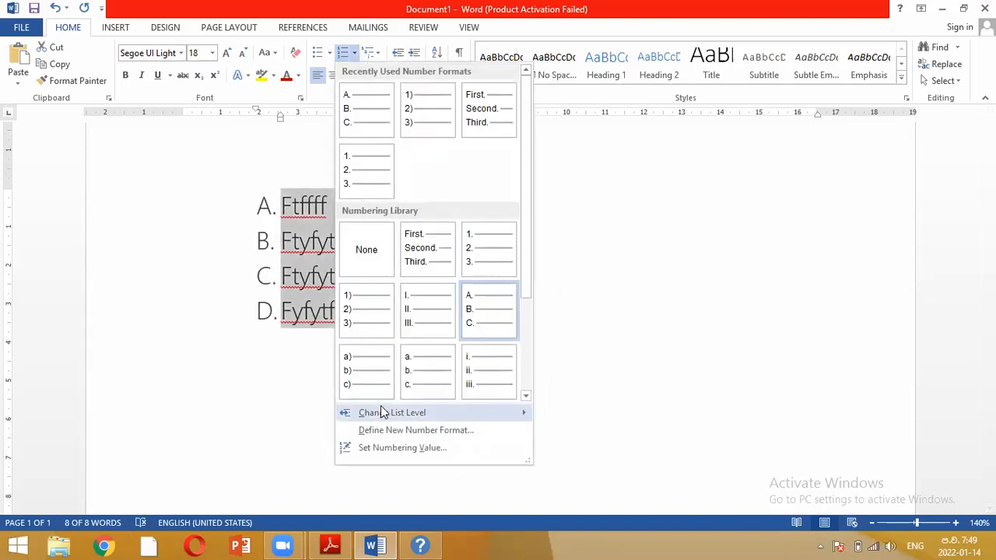
left_click(475, 370)
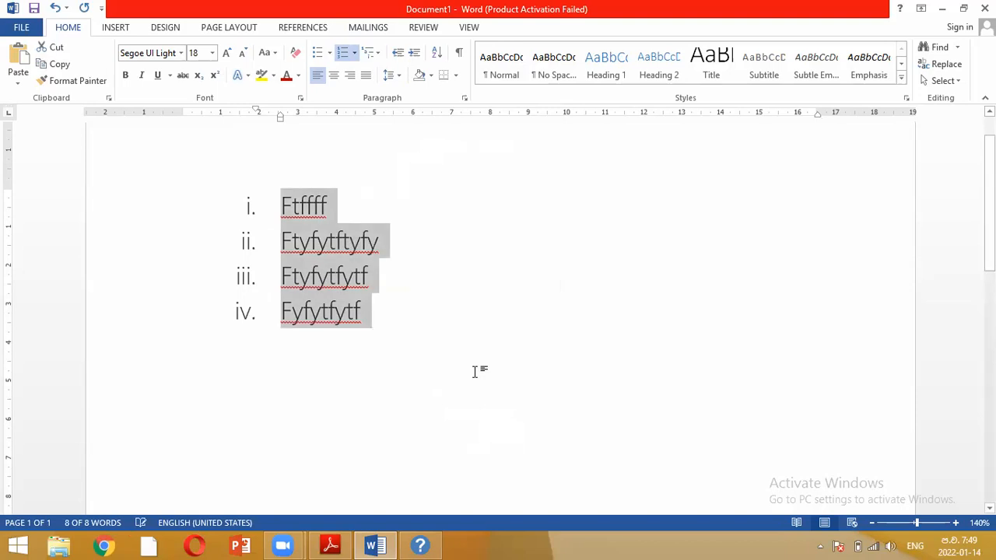
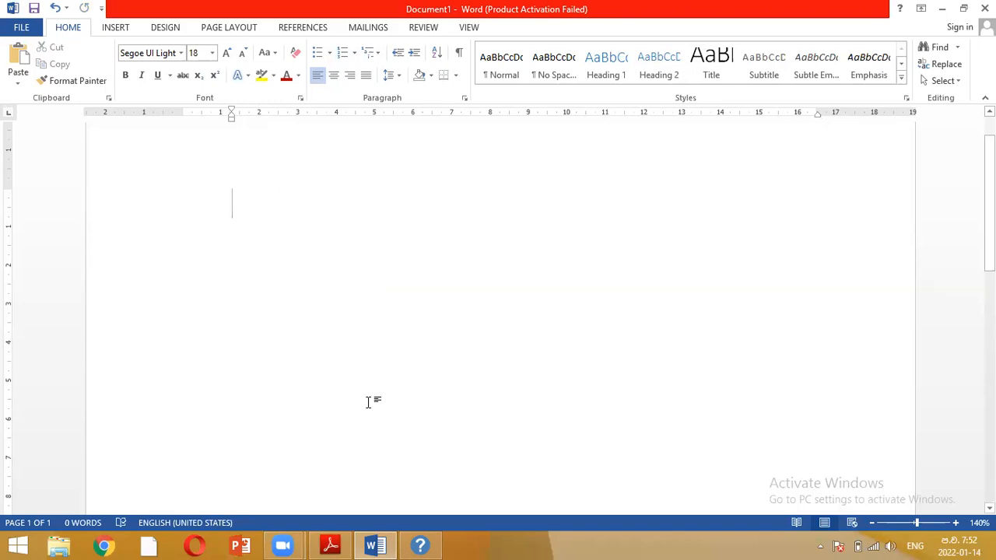
- Remove the empty line's indent and start defining a new multilevel list with "1" as the level 1 number format
key("BackSpace")
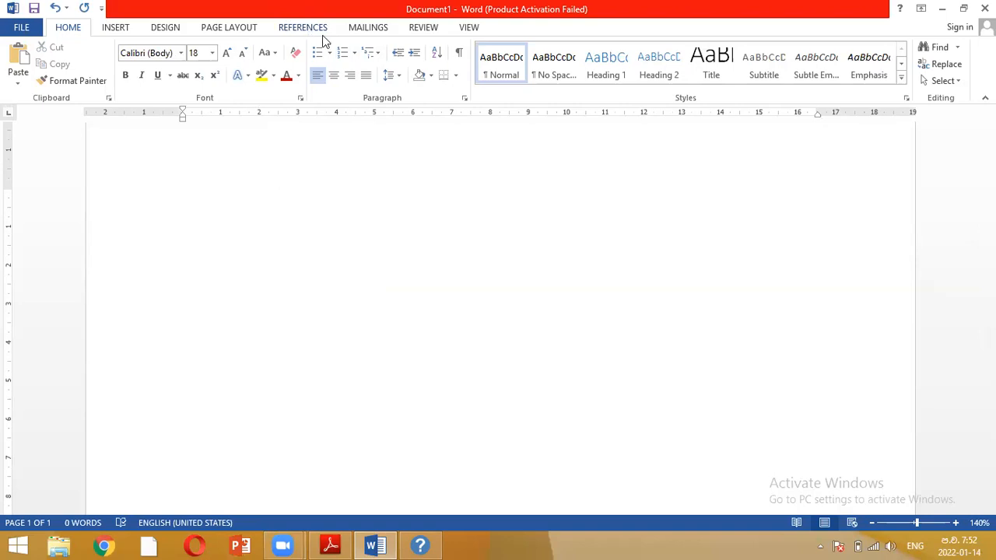
left_click(376, 57)
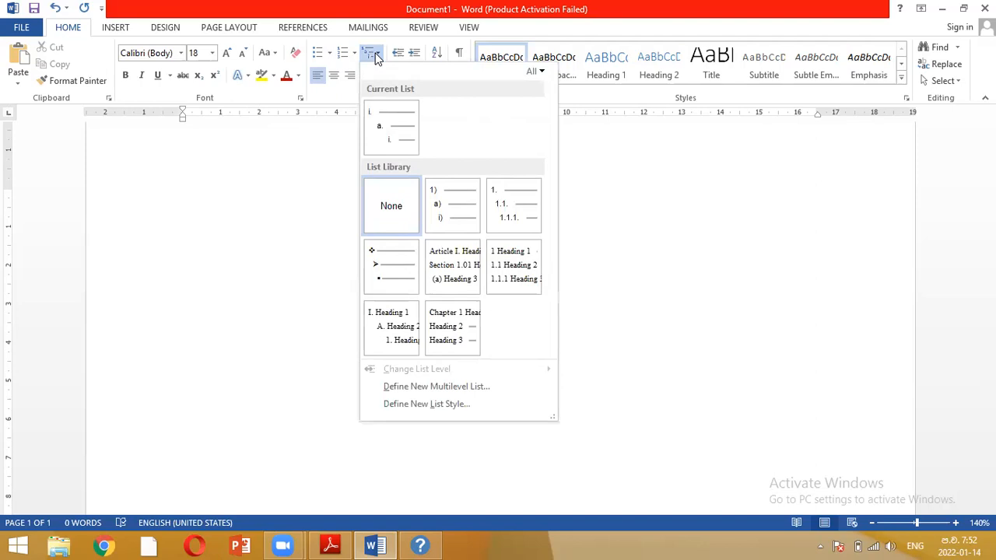
mouse_move(411, 126)
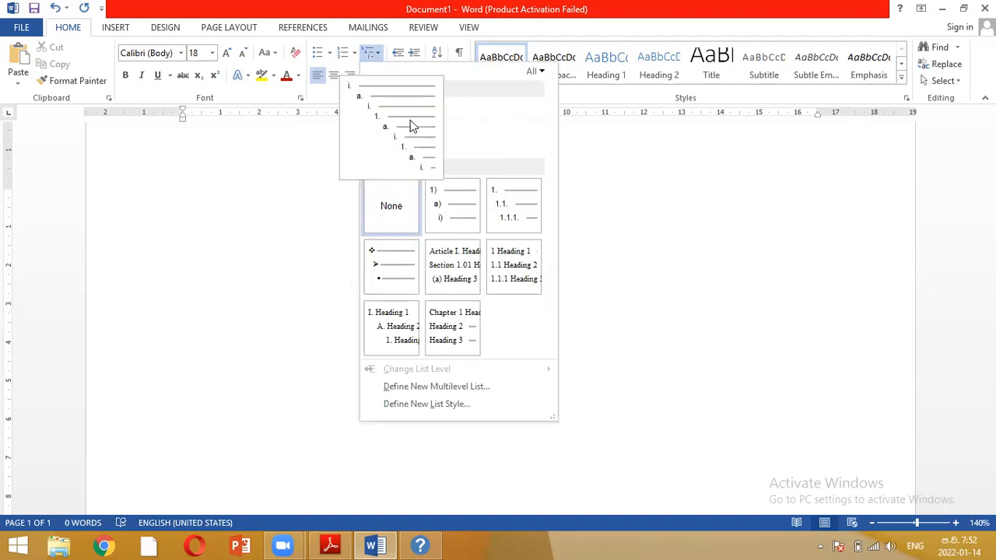
left_click(482, 389)
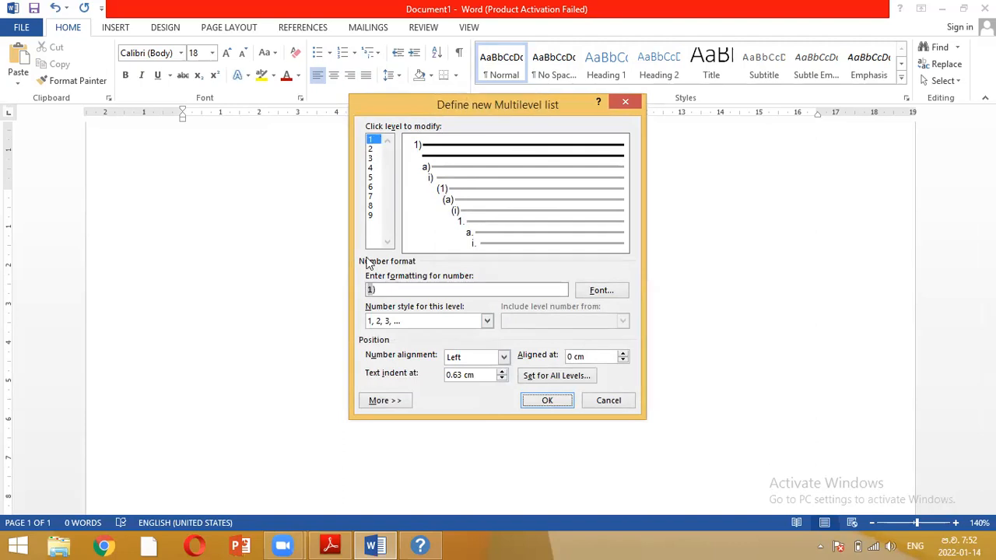
left_click_drag(385, 287, 333, 276)
key("Delete")
type("1")
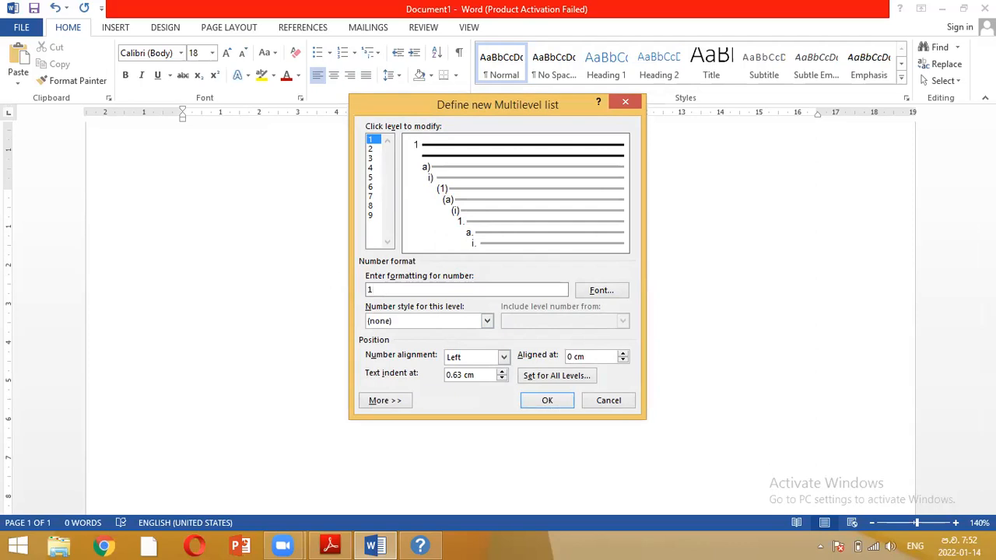
- Set the level 2 number format to "A" and level 3 to "i", and apply the new multilevel list
left_click(372, 149)
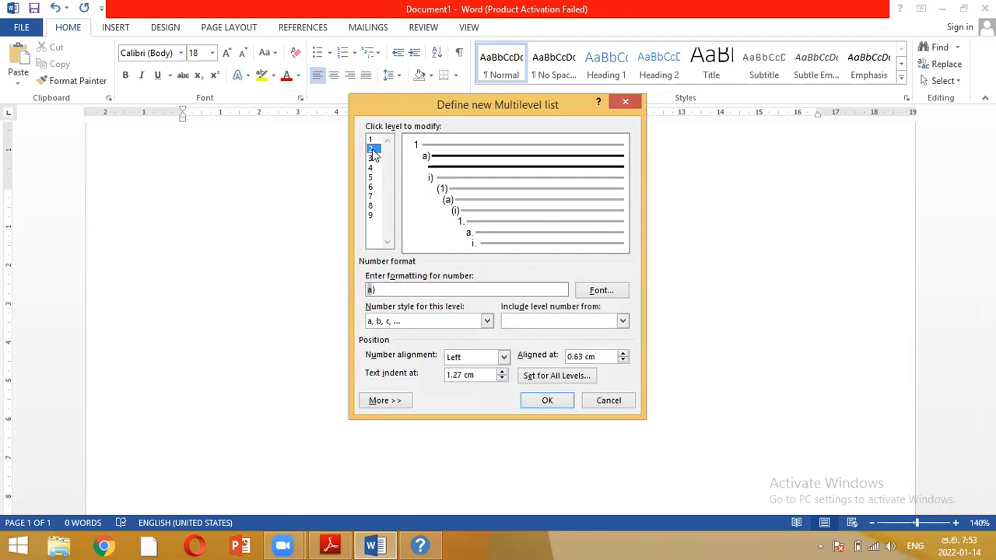
left_click_drag(386, 291, 335, 293)
type("A")
left_click(371, 158)
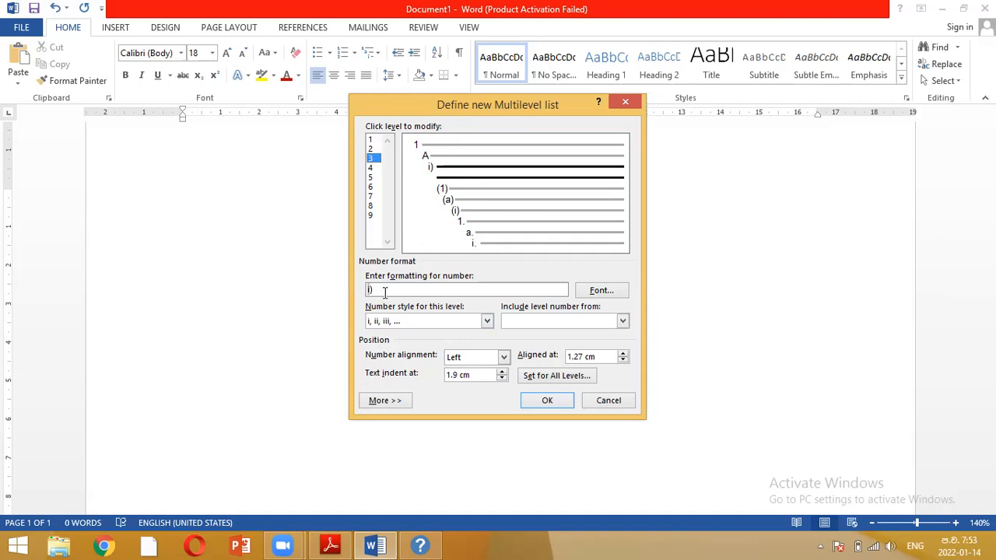
left_click_drag(386, 290, 350, 290)
type("i")
left_click(545, 401)
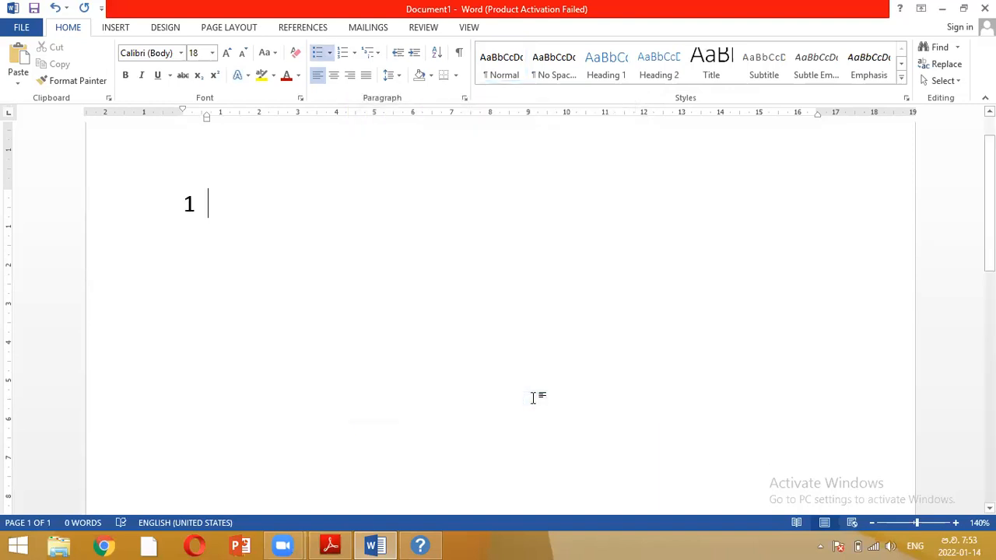
- Write the list items "Hard ware", "ftftyfyt" and "ftftyf" on separate lines
type("hard ")
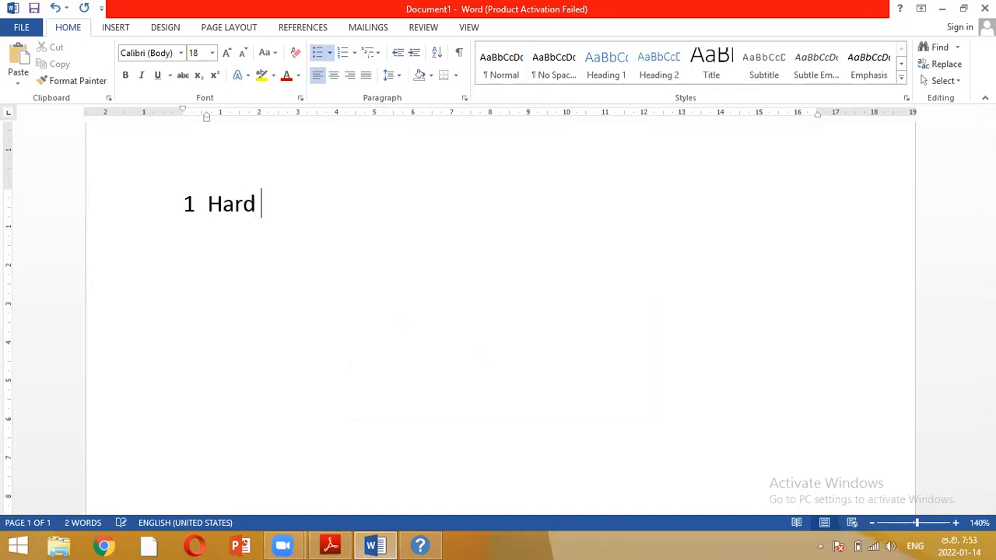
type("ware")
key("Return")
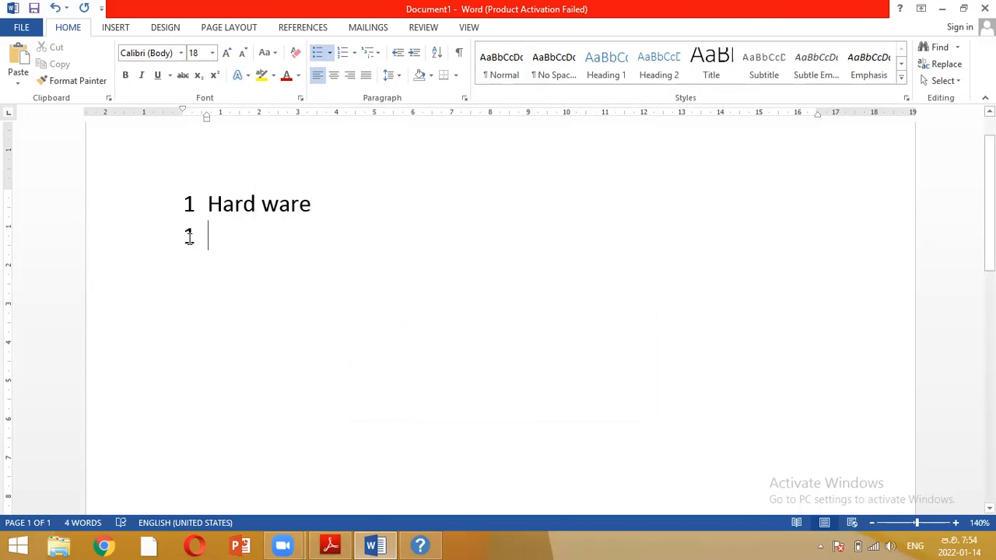
left_click(189, 237)
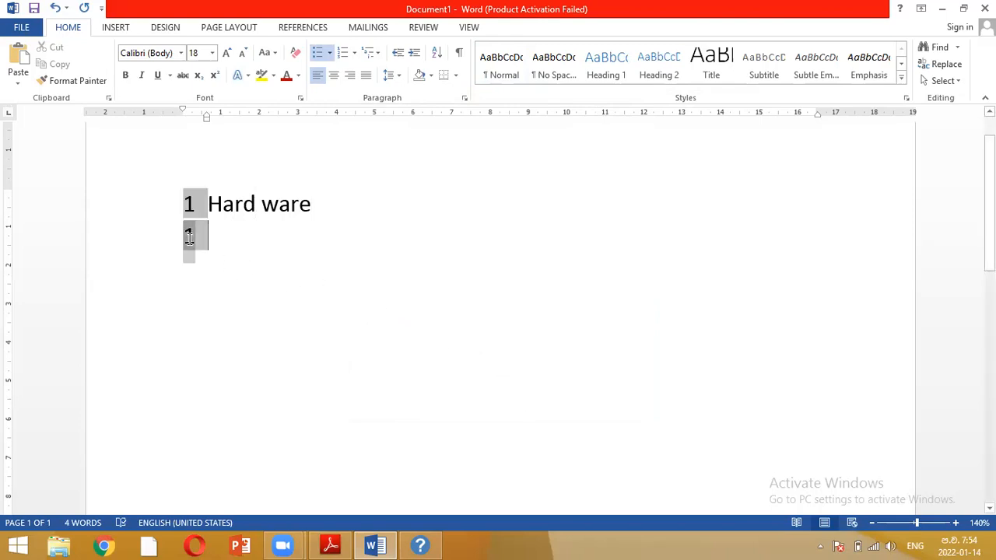
left_click(221, 223)
type("ftftyfyt")
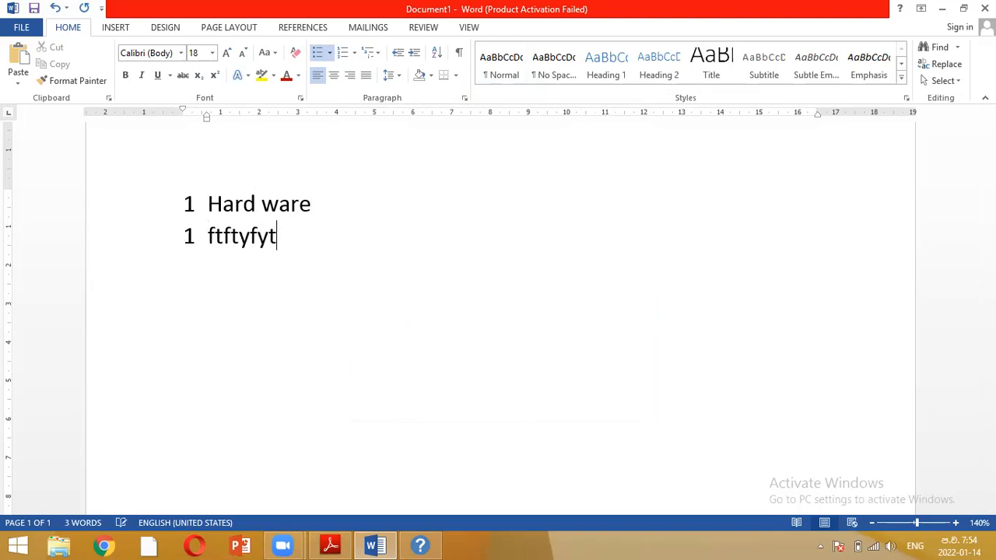
key("Return")
type("ftftyf")
key("Return")
- Delete all list items and remove the remaining numbering and indent from the empty line
key("ctrl+a")
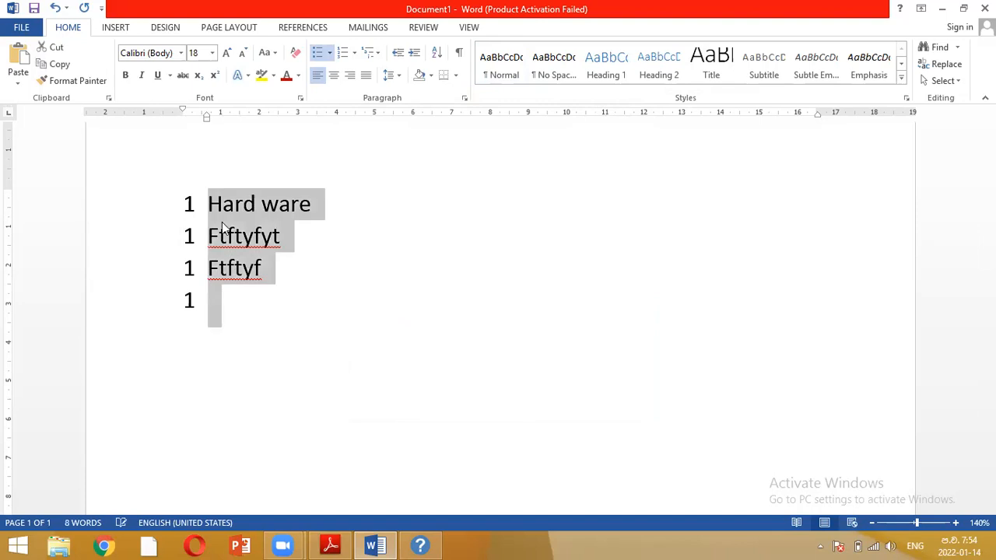
key("BackSpace")
key("BackSpace")
key("BackSpace")
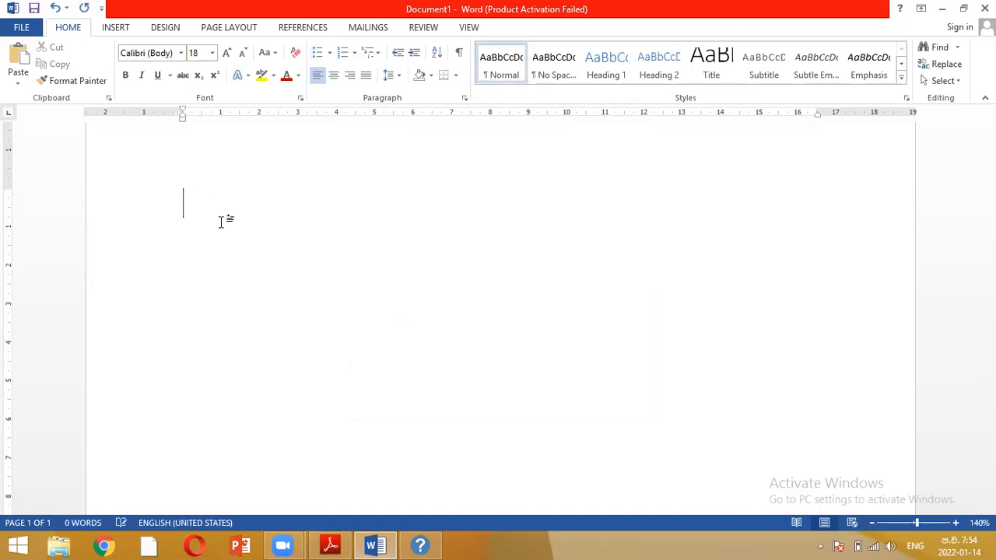
- Apply the current i., a., i. multilevel list to the empty line and decrease its indent by one step
left_click(373, 52)
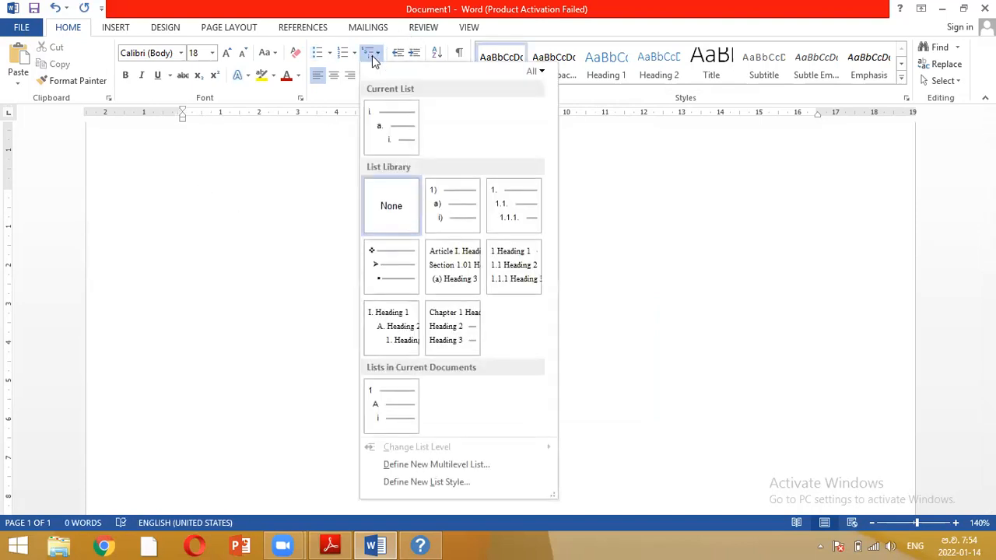
left_click(369, 55)
left_click(369, 56)
left_click(370, 56)
left_click(370, 56)
left_click(375, 123)
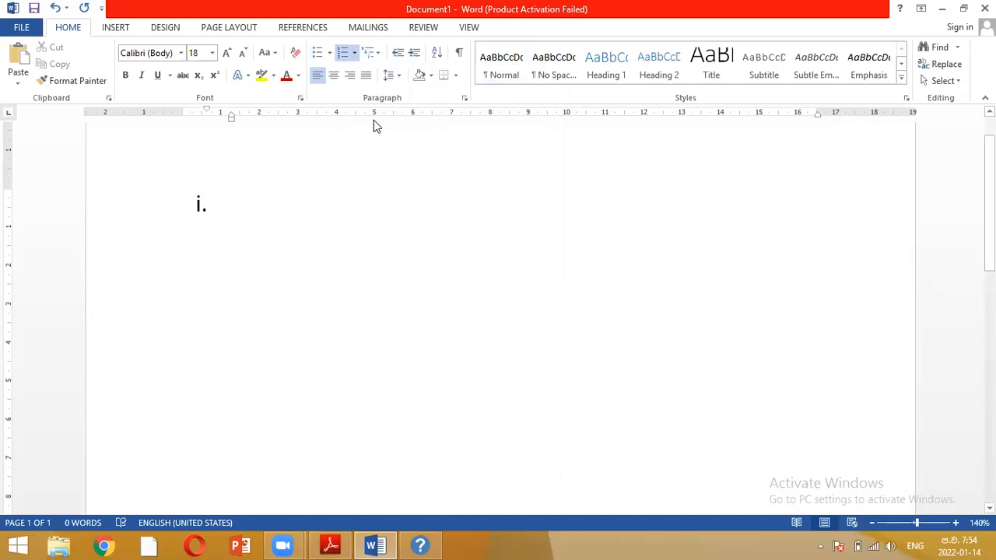
key("shift+Tab")
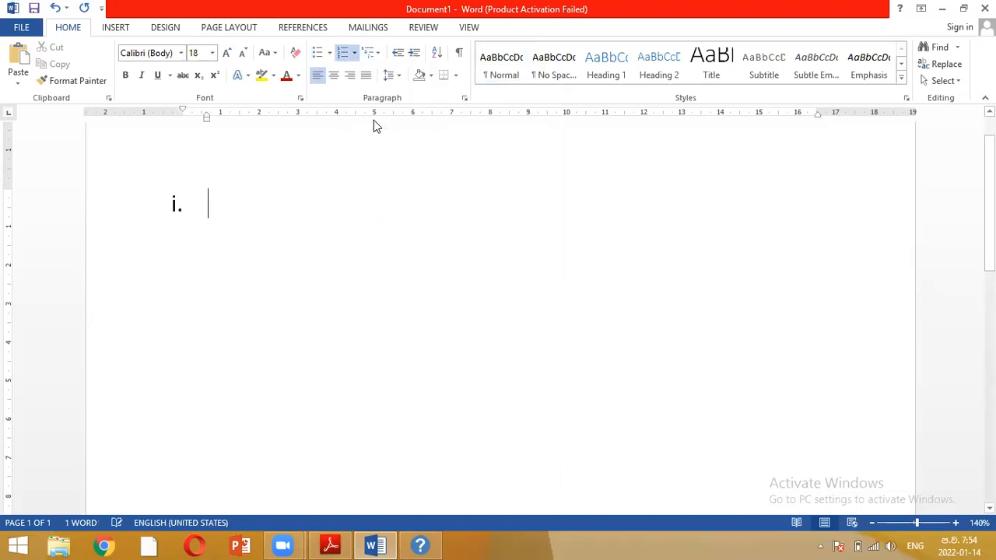
- Write "yftftf" as the first item and add an empty second-level item below it
type("yftftf")
key("Return")
key("Tab")
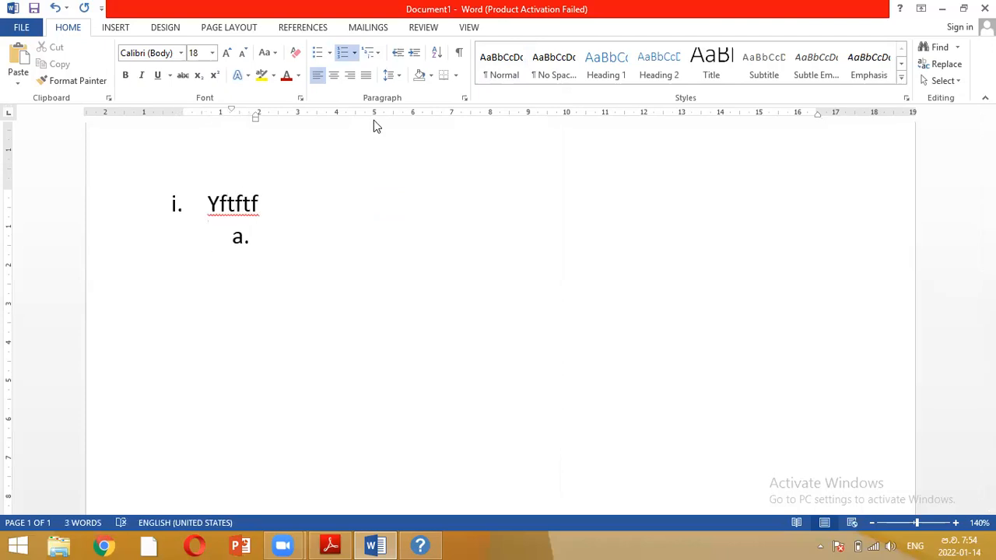
- Delete the whole two-level list and its numbering
key("ctrl+a")
key("BackSpace")
key("BackSpace")
left_click(370, 52)
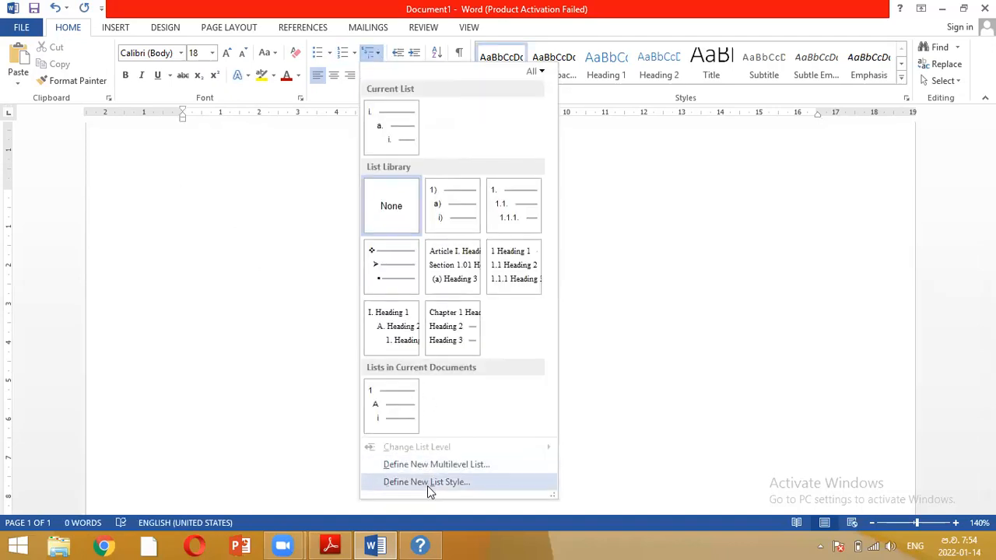
left_click(427, 483)
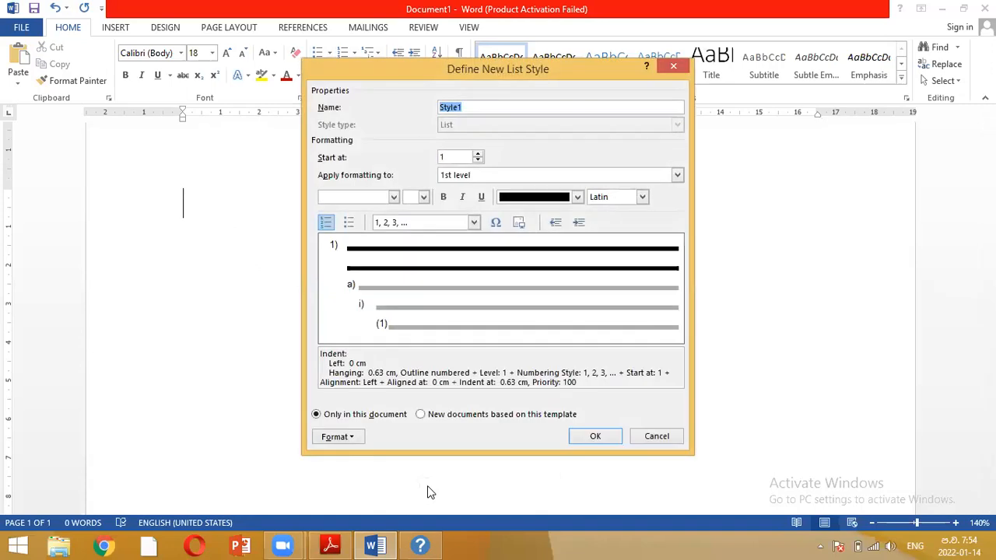
left_click(656, 438)
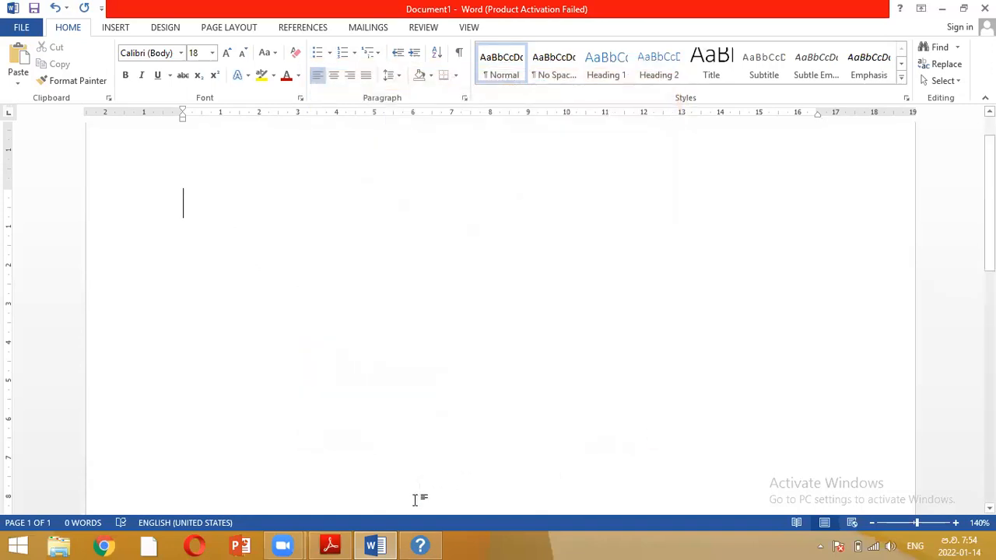
- Review levels 1 to 3 of the 1, A, i format in the multilevel list definition and apply it to the empty line
left_click(371, 52)
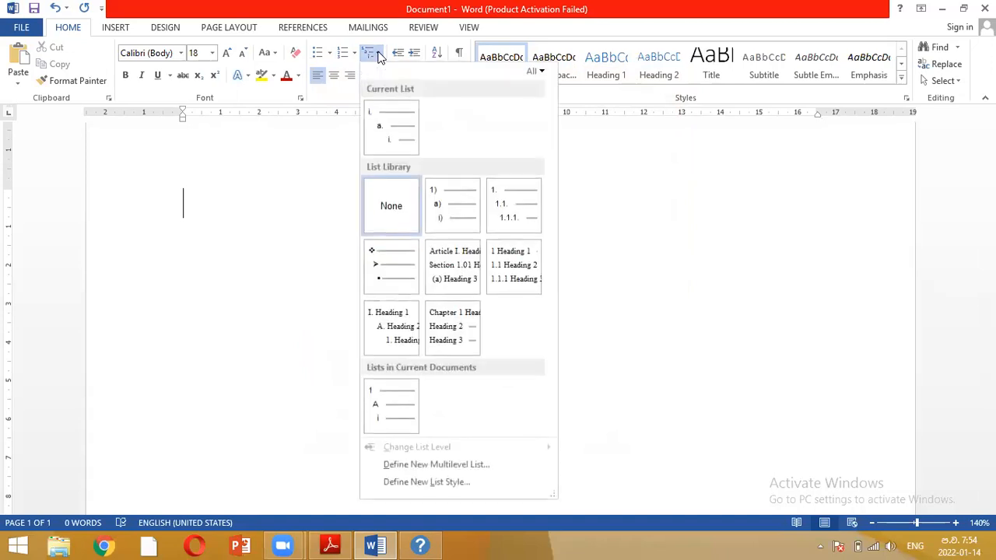
left_click(439, 464)
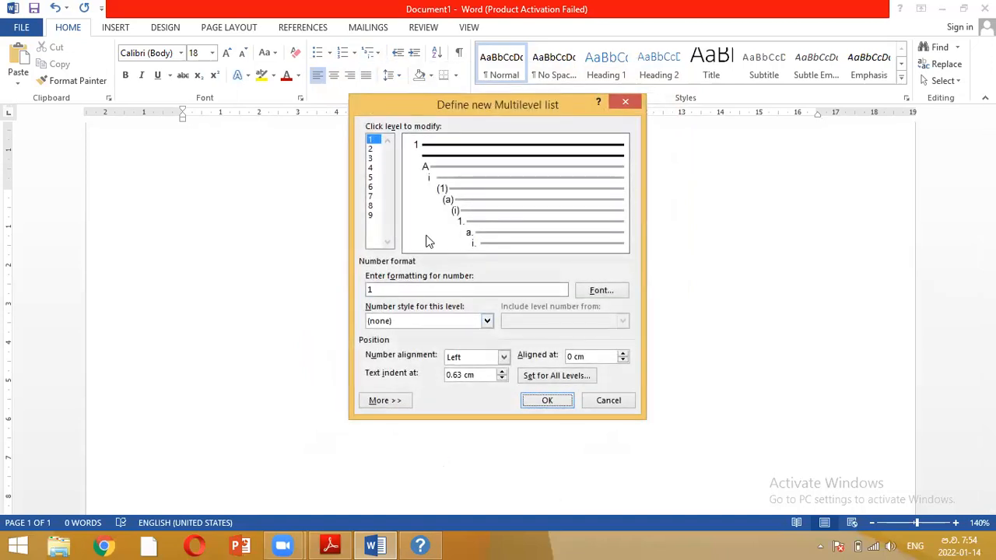
left_click(373, 140)
left_click(373, 150)
left_click(371, 159)
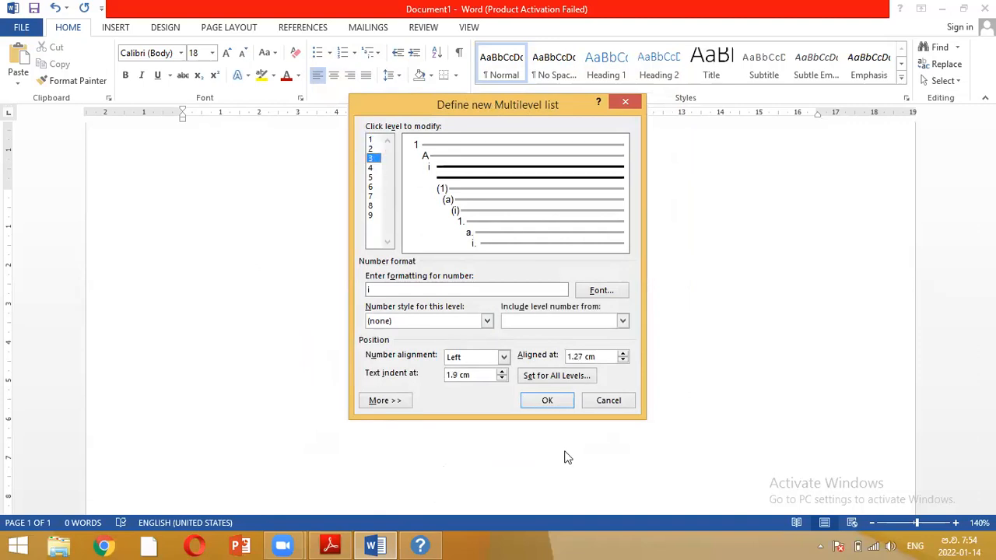
left_click(547, 401)
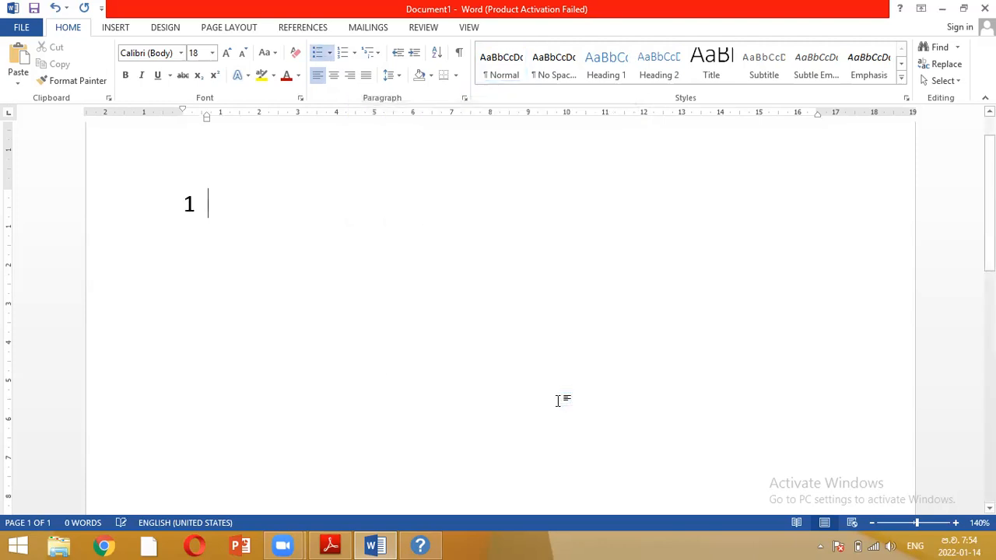
- Write "FTFTYFYT" as a list item and delete the whole list with its numbering and indent
type("FTFTYFYT")
key("Return")
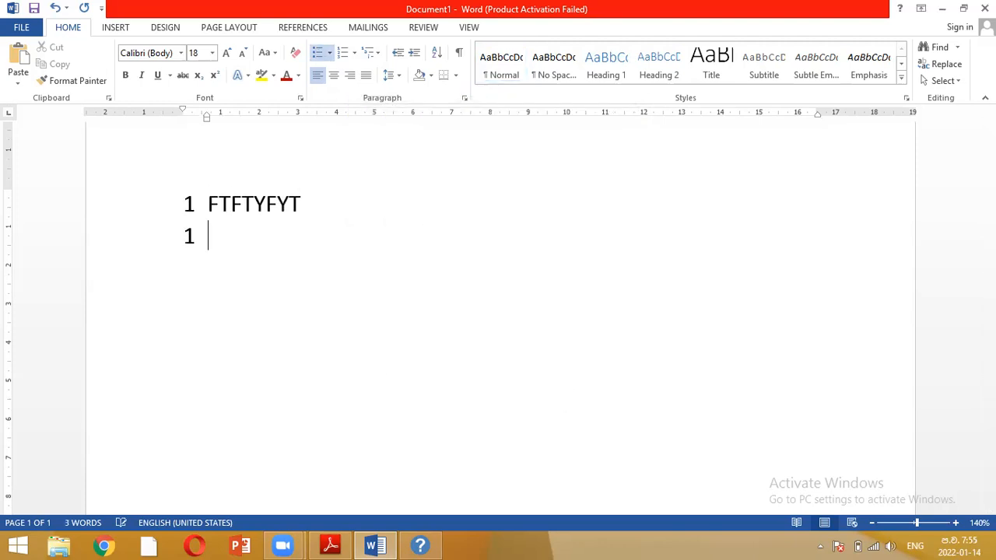
key("ctrl+a")
key("BackSpace")
key("BackSpace")
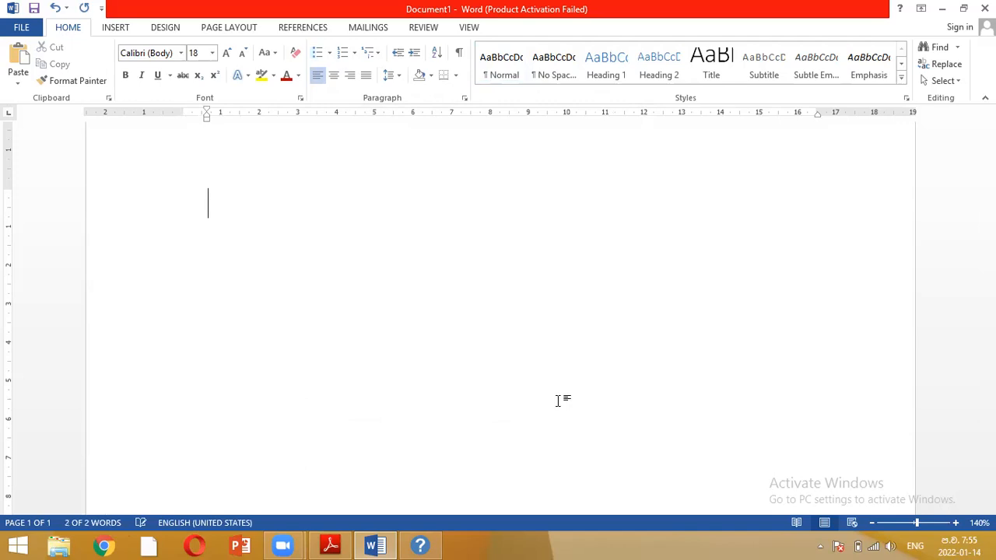
key("BackSpace")
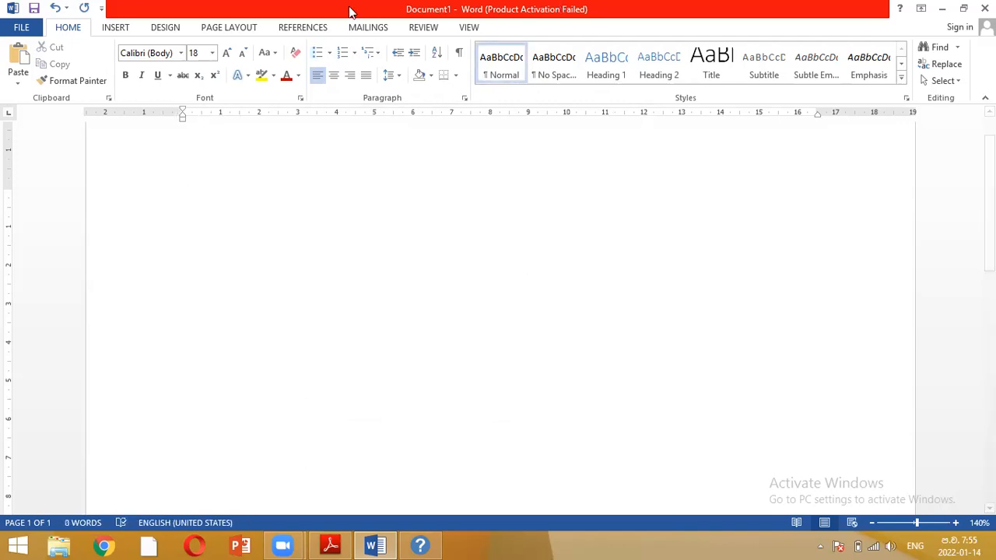
- Apply the library's diamond, arrow and square bullet format to the empty line and remove the bullet again
left_click(379, 51)
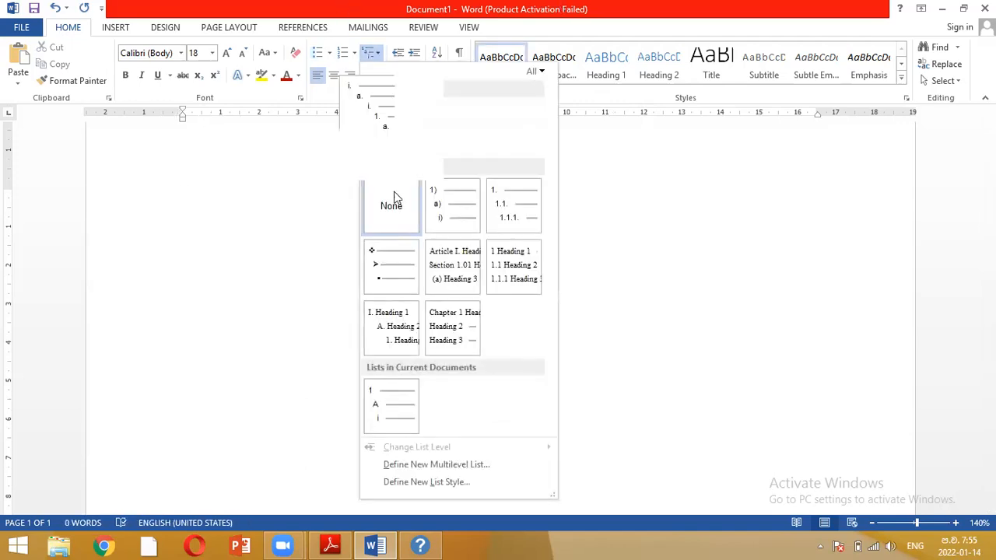
left_click(394, 274)
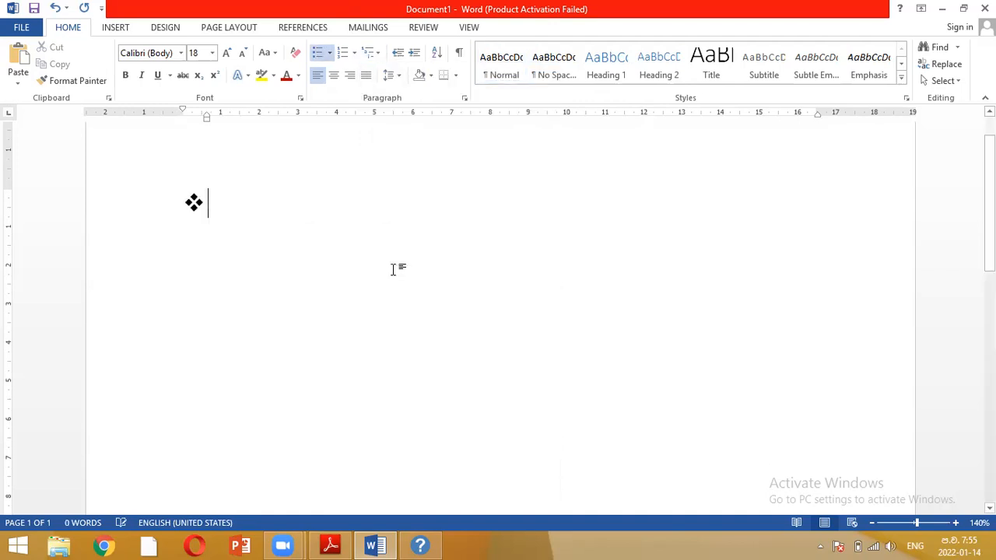
key("BackSpace")
key("BackSpace")
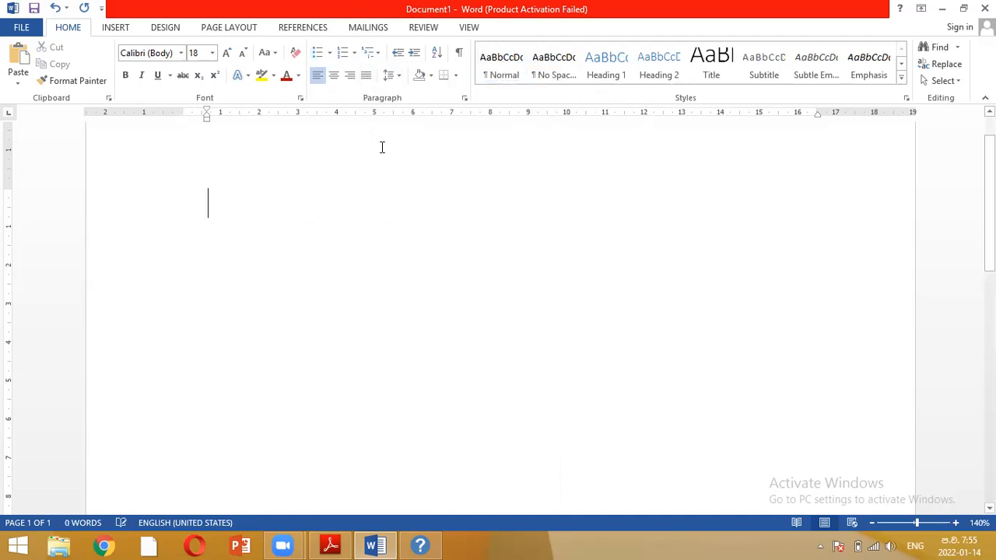
- Start defining a new multilevel list and set the level 1 number style to 01, 02, 03
left_click(369, 52)
mouse_move(405, 257)
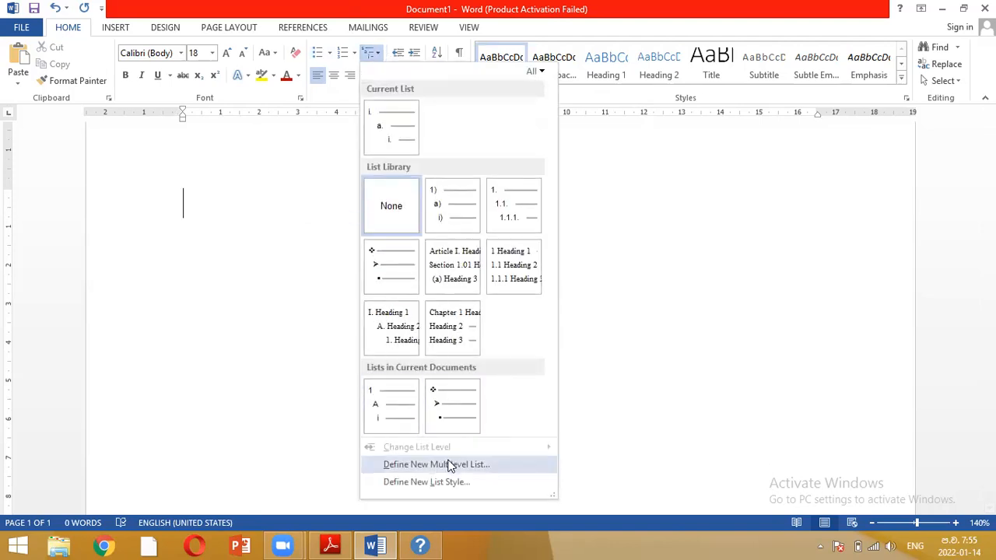
left_click(448, 465)
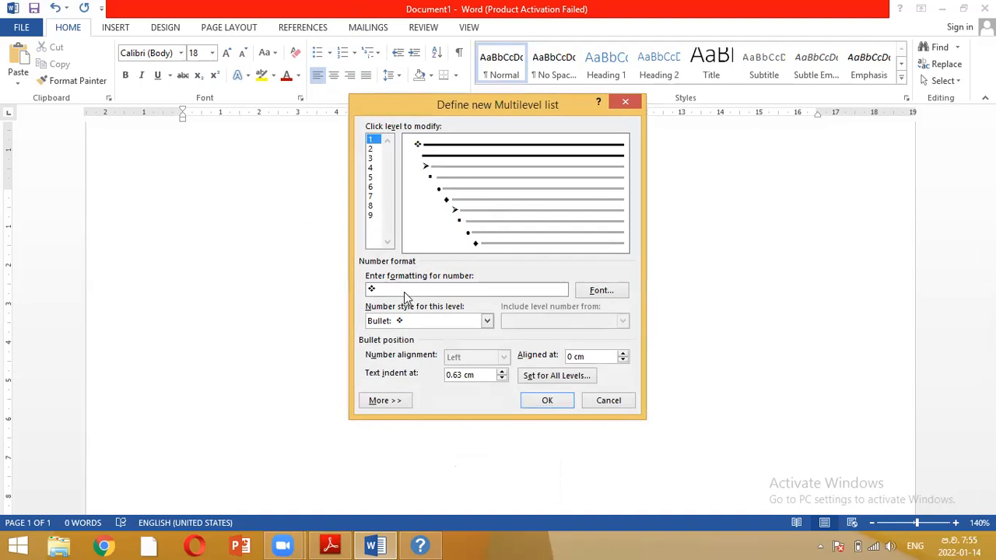
left_click(401, 323)
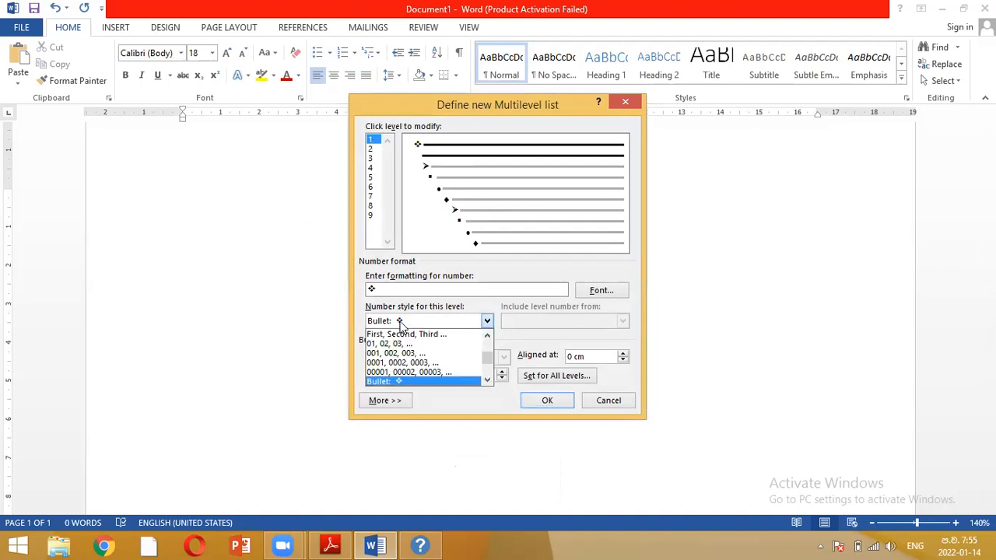
left_click(402, 337)
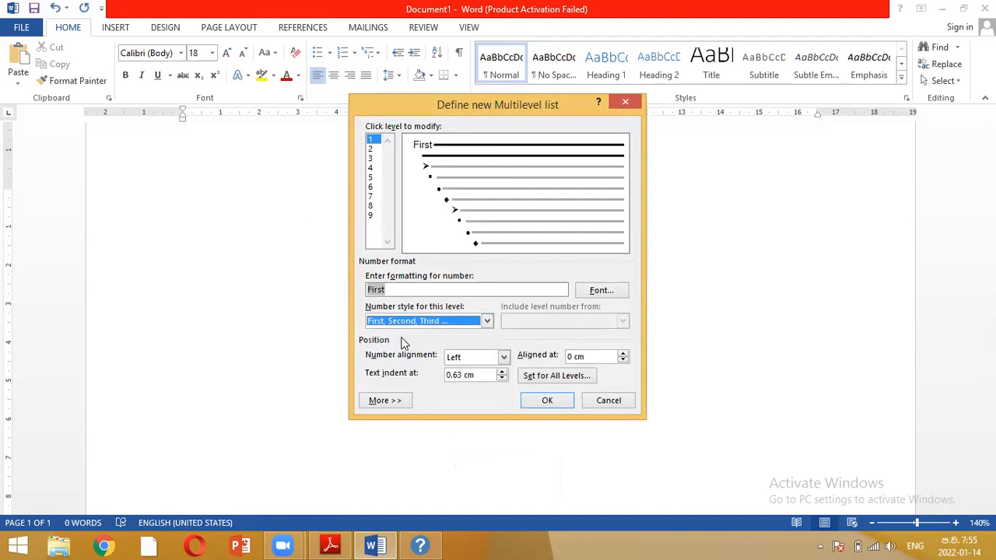
left_click(412, 322)
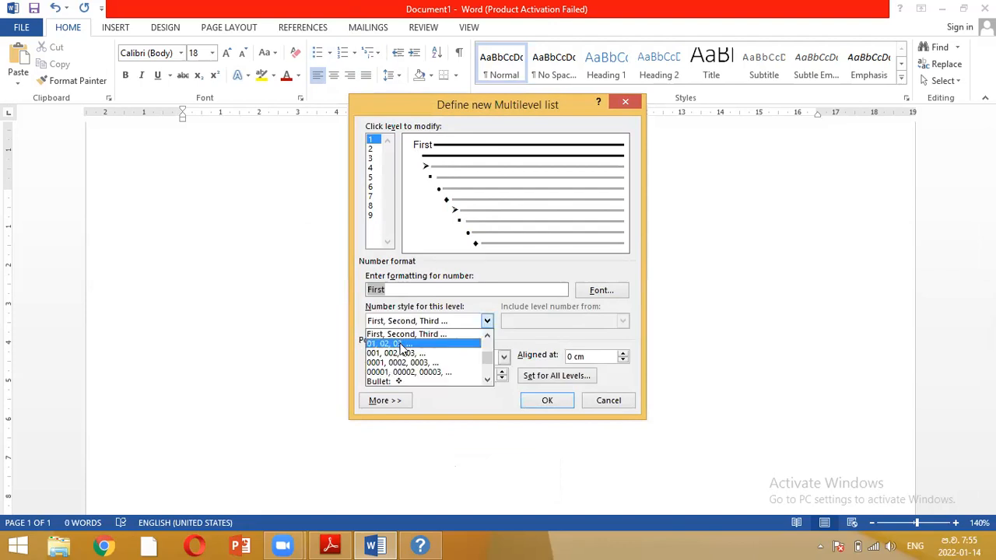
left_click(406, 340)
- Set the number style of level 2 to A, B, C in the multilevel list definition
left_click(375, 159)
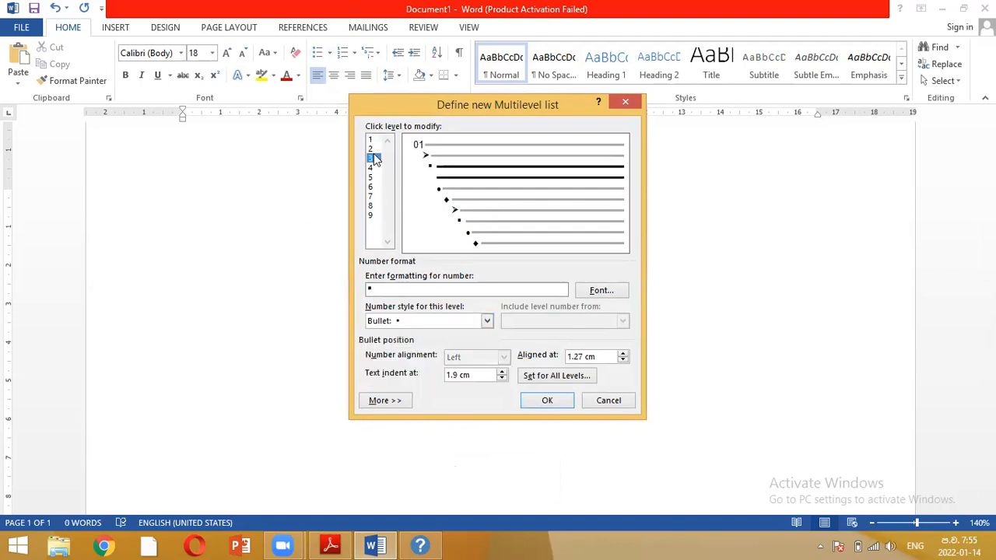
left_click(374, 148)
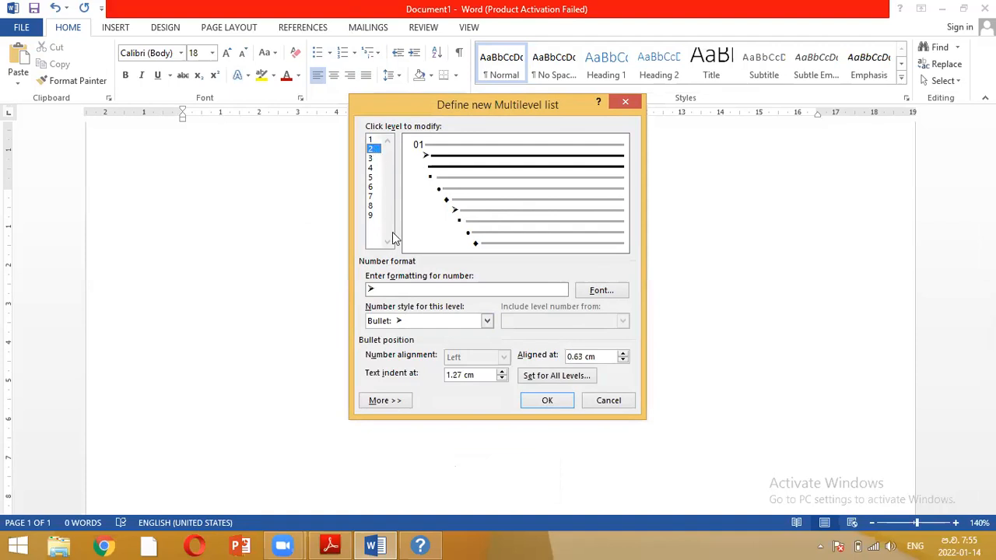
left_click(402, 325)
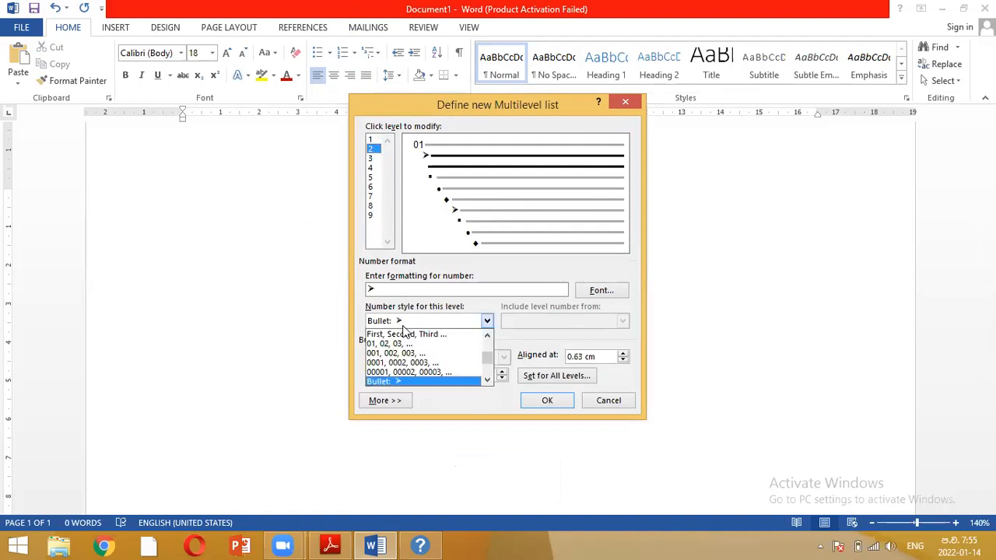
left_click(487, 335)
left_click(487, 335)
left_click(487, 336)
left_click(487, 335)
left_click(487, 335)
left_click(487, 335)
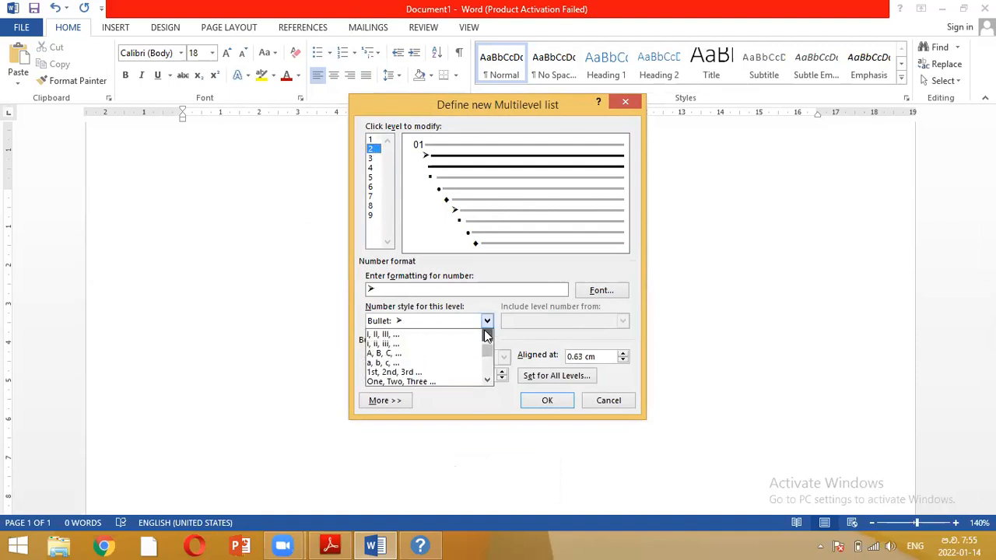
left_click(405, 354)
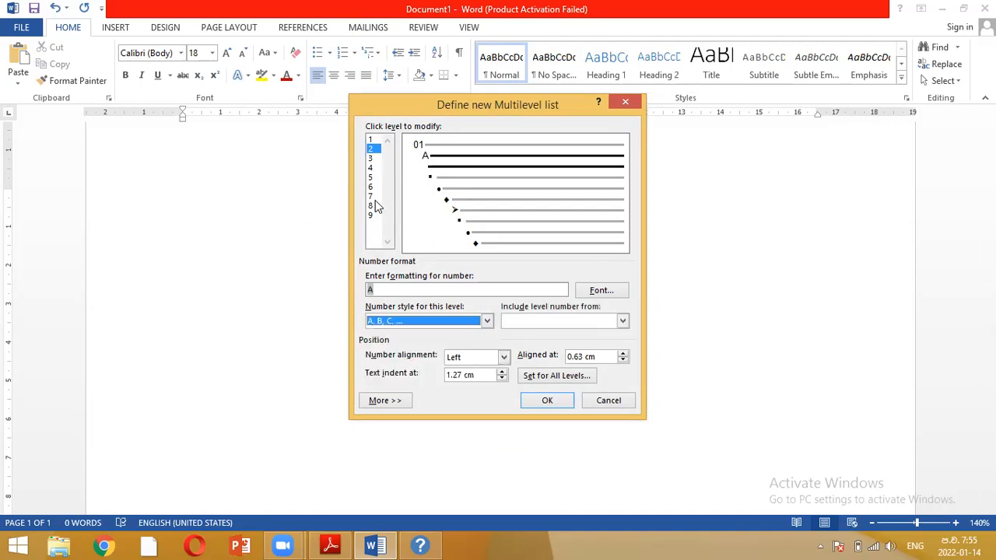
- Set the number style of level 3 to i, ii, iii in the multilevel list definition
left_click(372, 160)
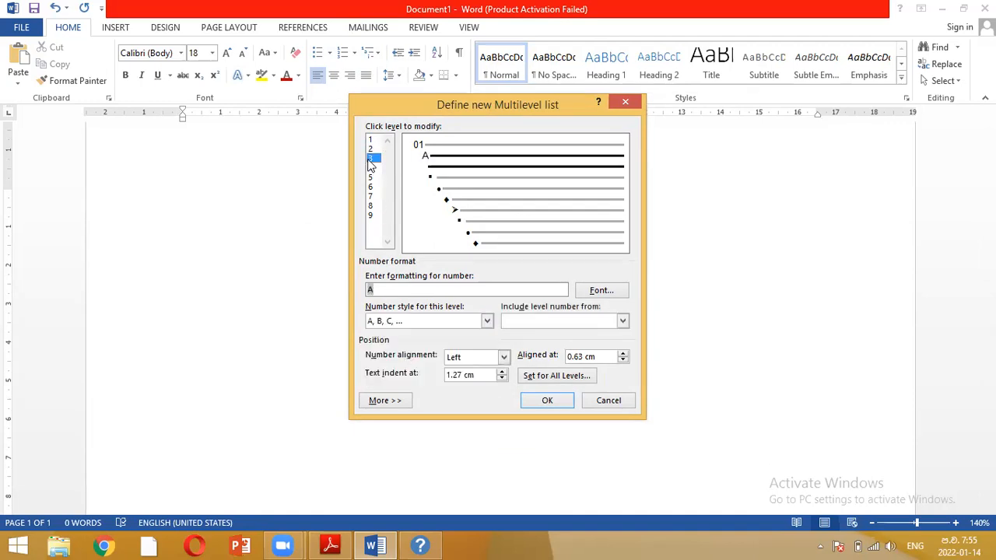
left_click(487, 321)
left_click(487, 338)
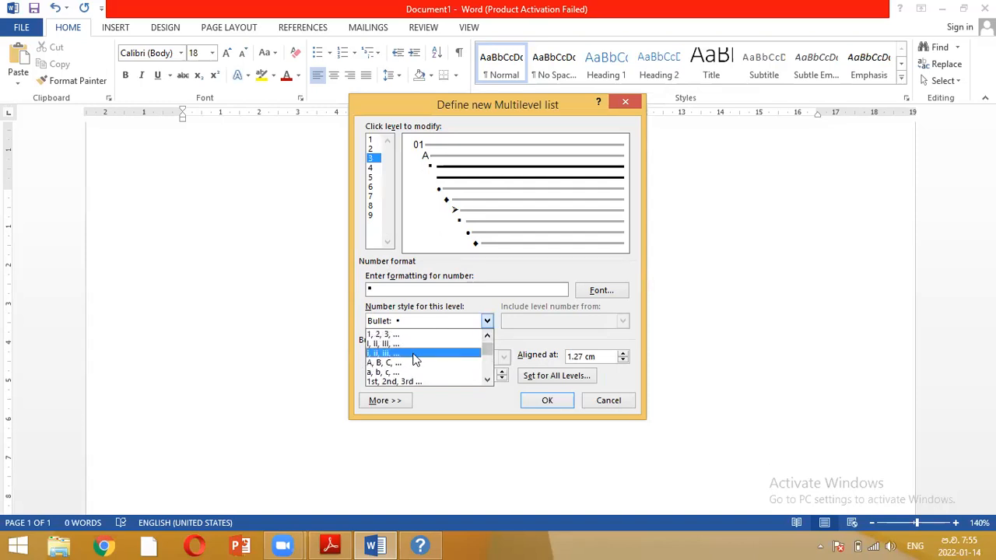
left_click(415, 354)
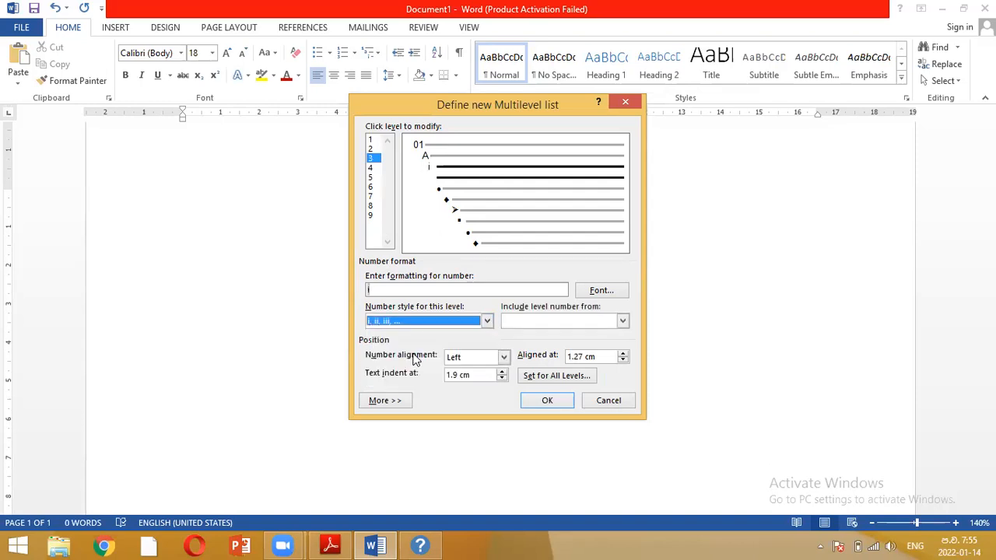
- Apply the new multilevel list, write "fftftyftyftyftyfy" as the first item and start a second item
left_click(545, 400)
type("fftftyftyftyftyfy")
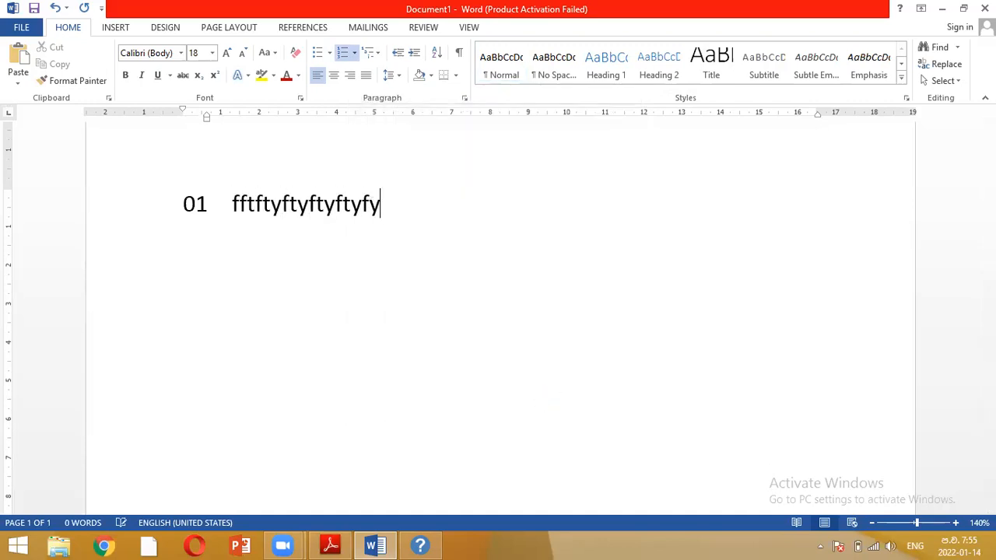
key("Return")
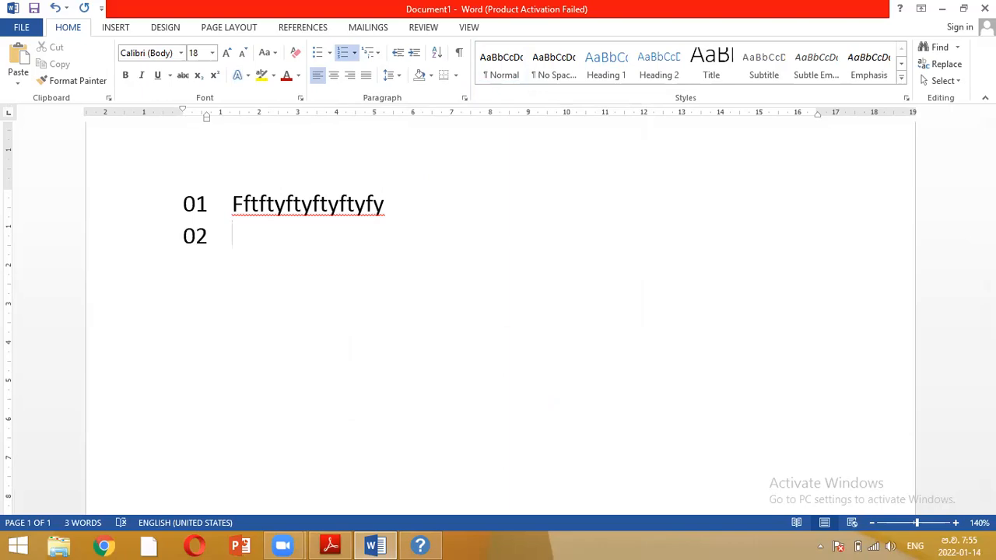
- Open the On-Screen Keyboard, move it below the list and return to the empty second item in Word
key("super")
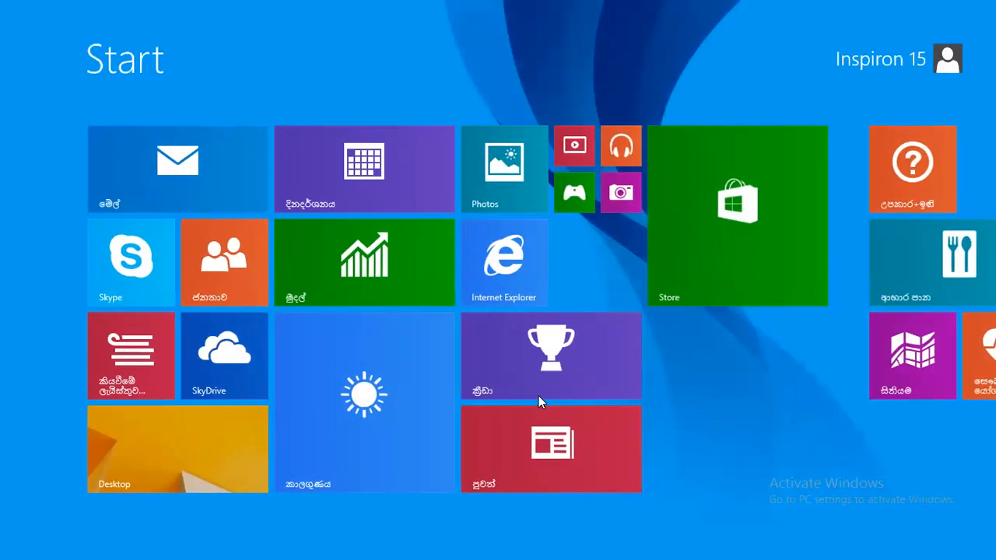
type("on-Screen Keyboard")
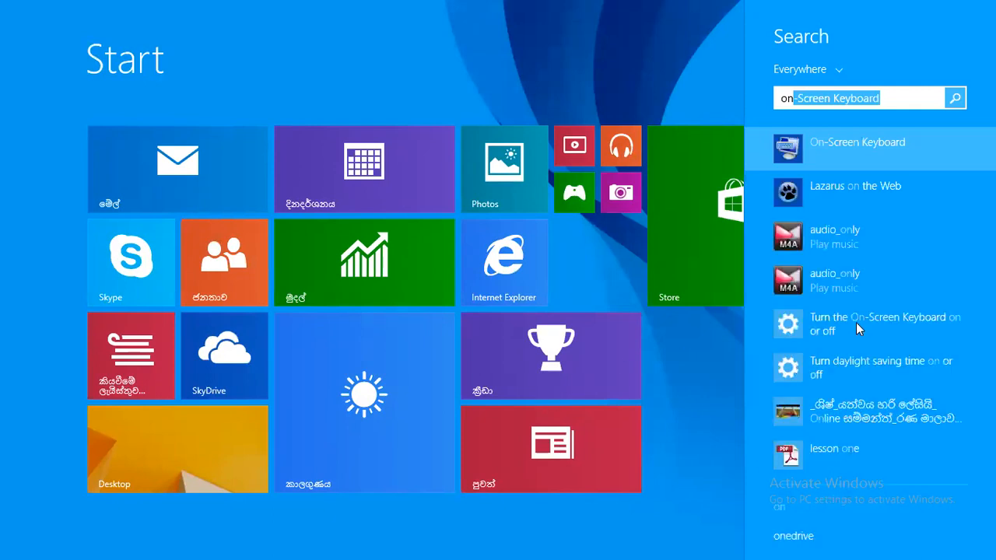
left_click(824, 153)
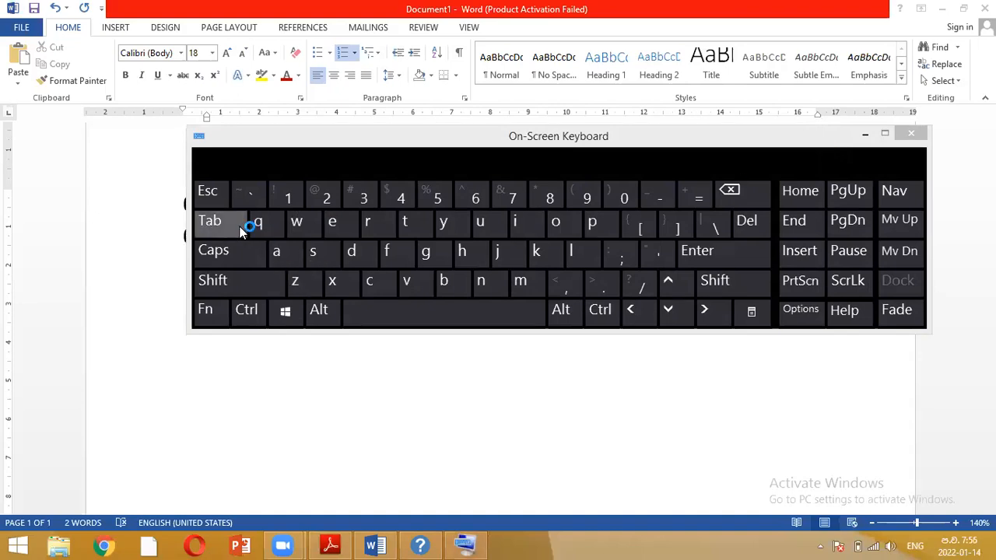
left_click(390, 137)
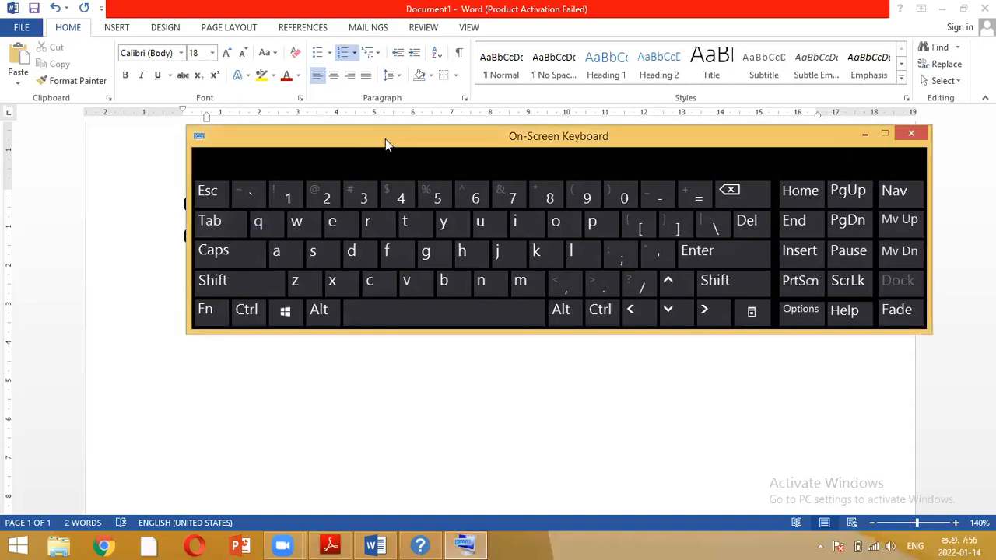
left_click_drag(385, 139, 337, 306)
left_click(240, 251)
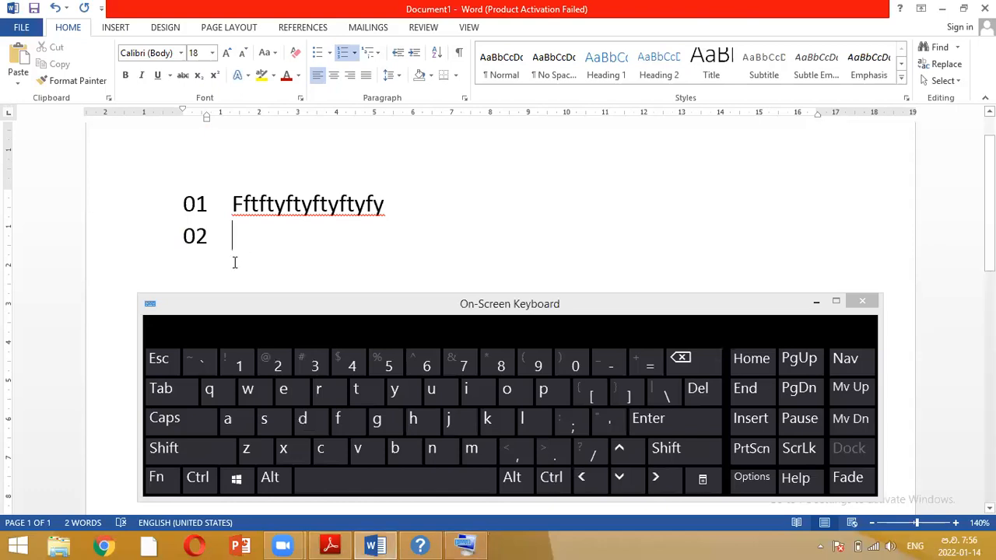
- Demote the empty item to the second level and write "ggygyy" and "gygygygy" as second-level items
left_click(186, 401)
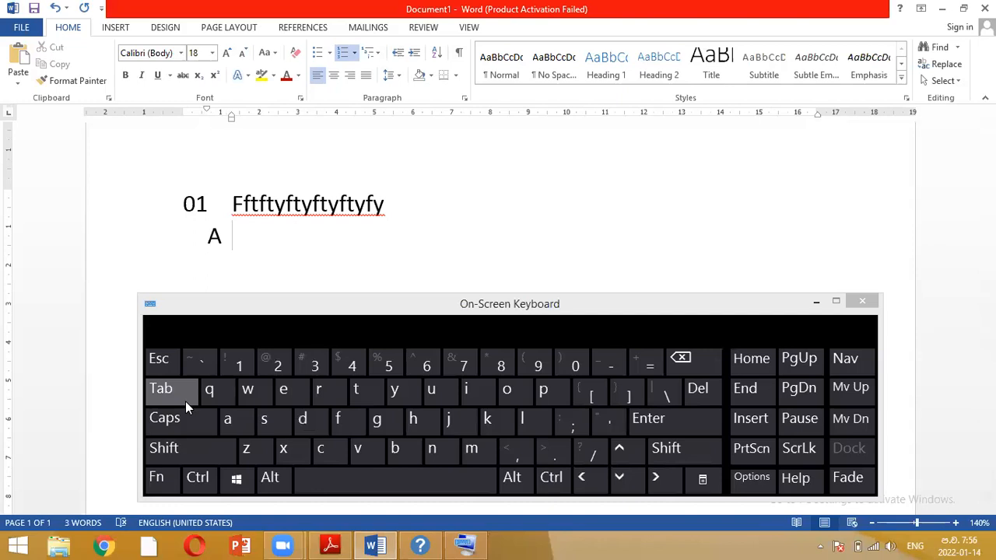
type("ggygyy")
key("Return")
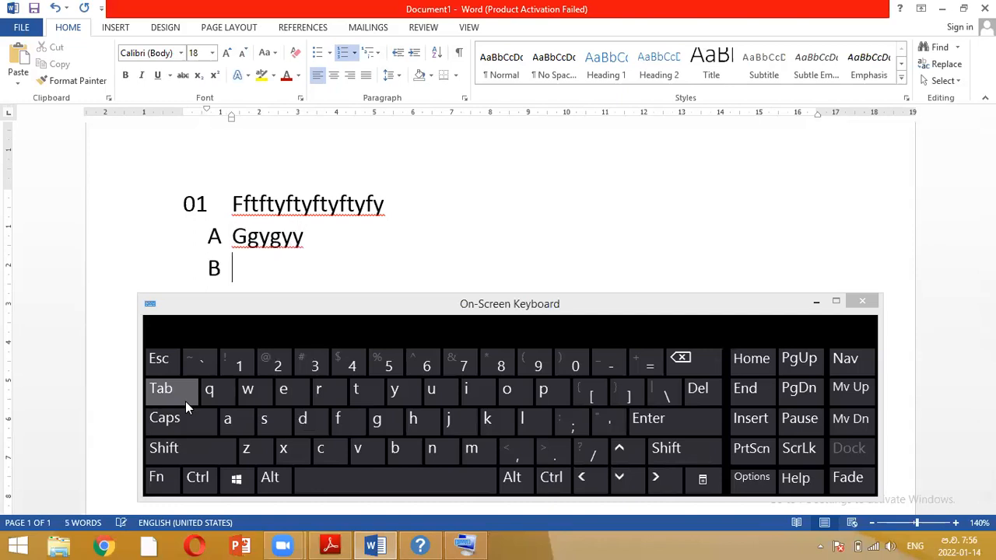
type("gygygygy")
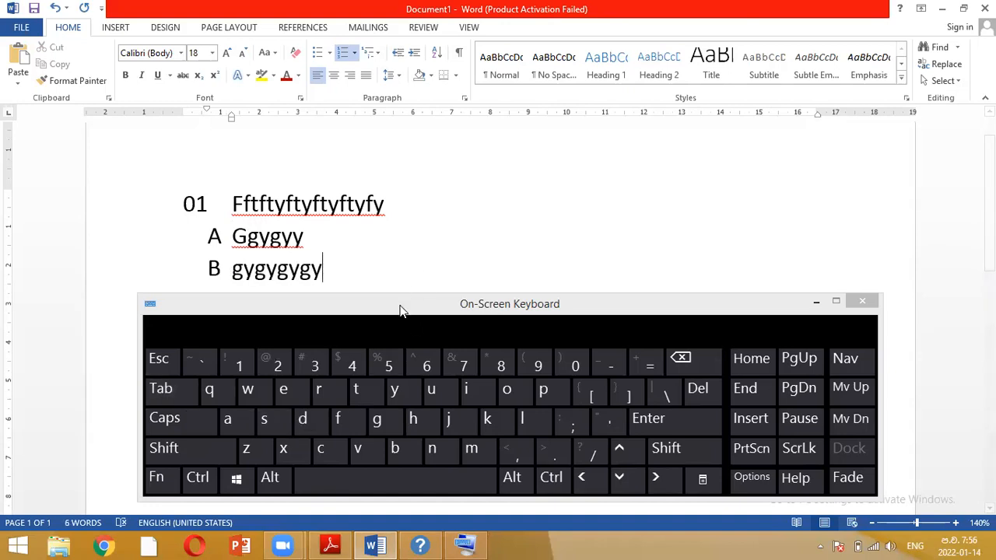
- Move the On-Screen Keyboard beside the list and add "yyyyffuf" as a new first-level item below the second-level items
left_click(400, 309)
left_click_drag(435, 289, 690, 171)
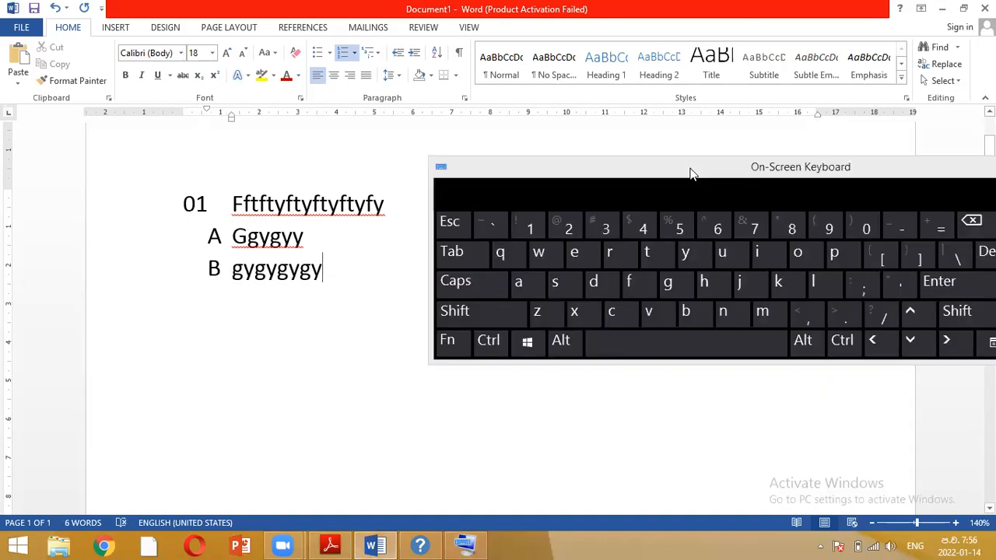
key("Return")
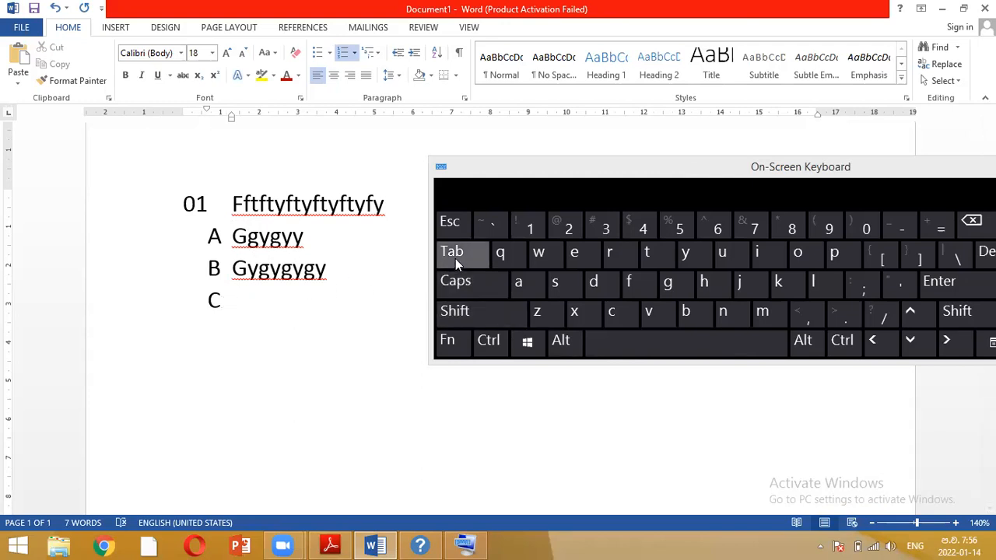
left_click(471, 318)
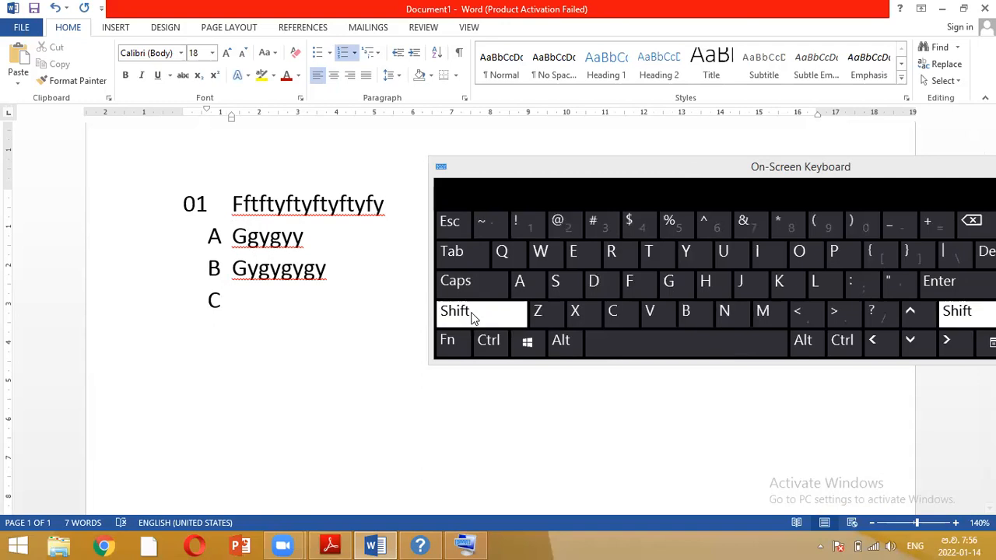
left_click(467, 253)
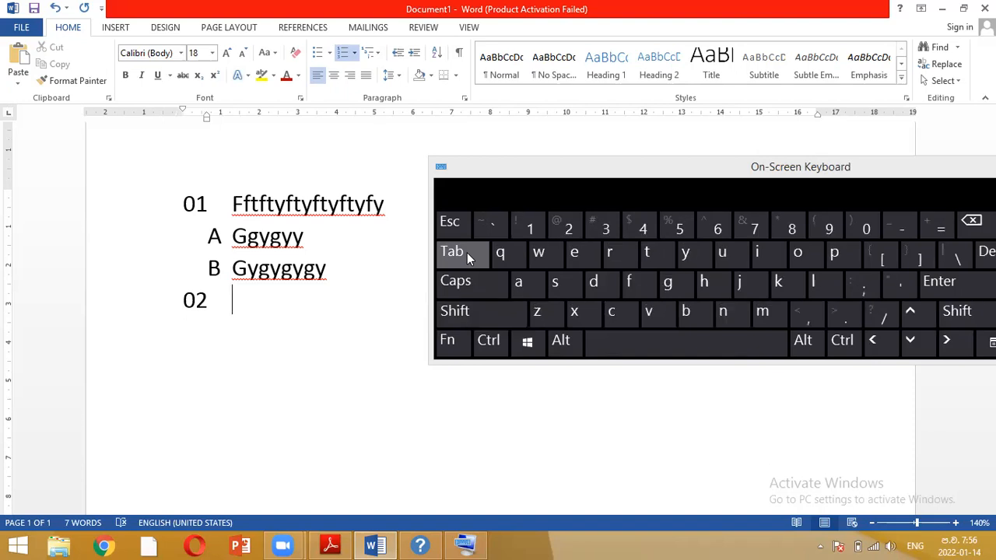
type("yyyyffuf")
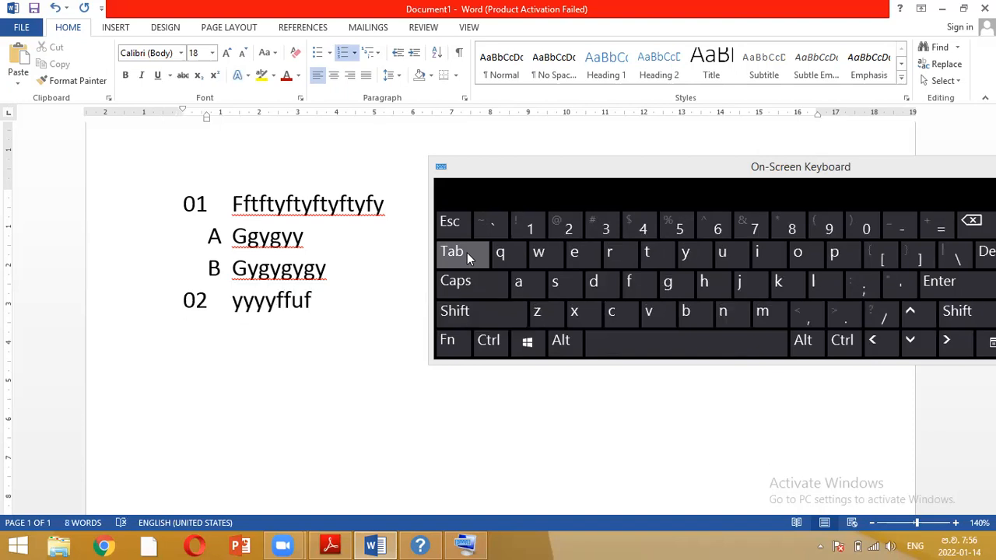
- Add "hvgvghvhgvhg" and "hgvhgvghvgh" as second-level items under item 02, followed by an empty one
key("Return")
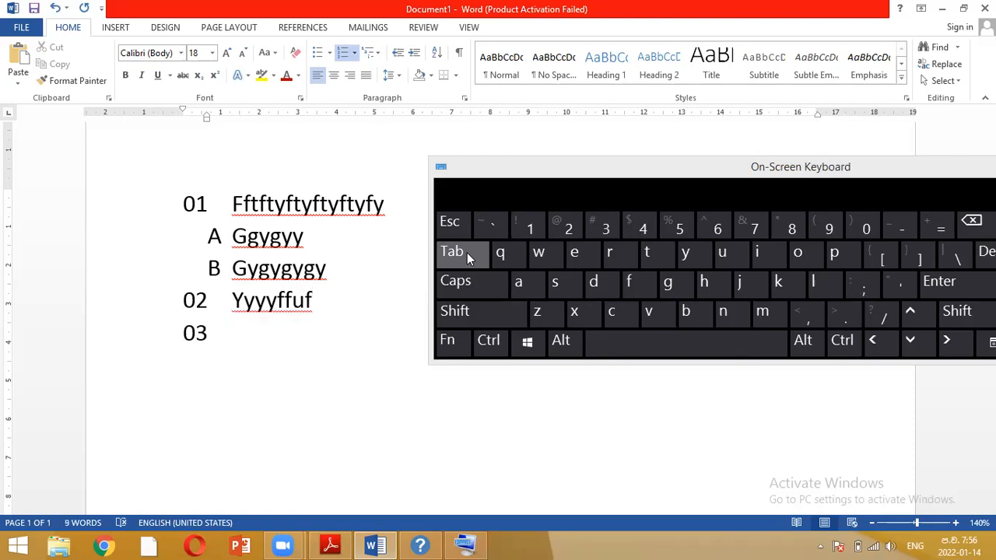
key("Tab")
type("hvgvghvhgvhg")
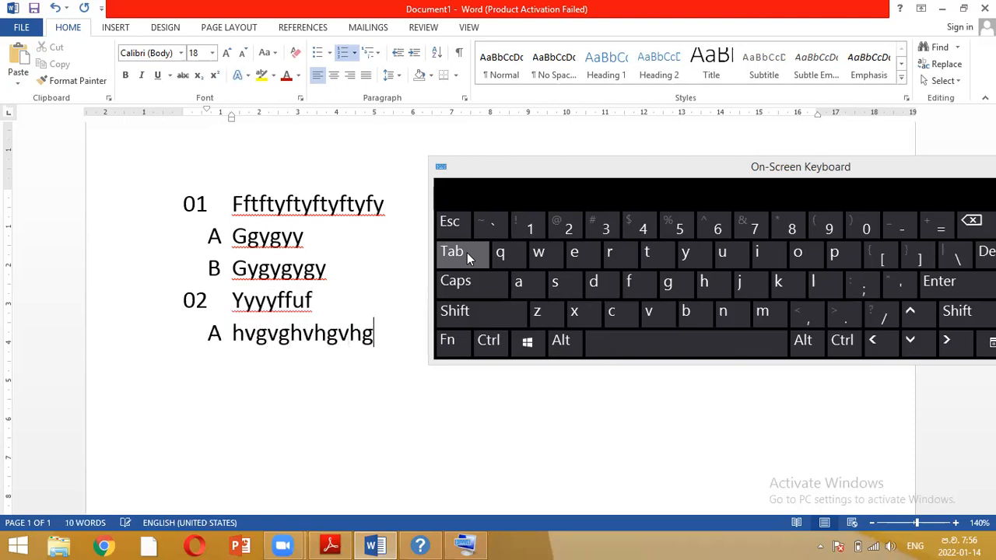
key("Return")
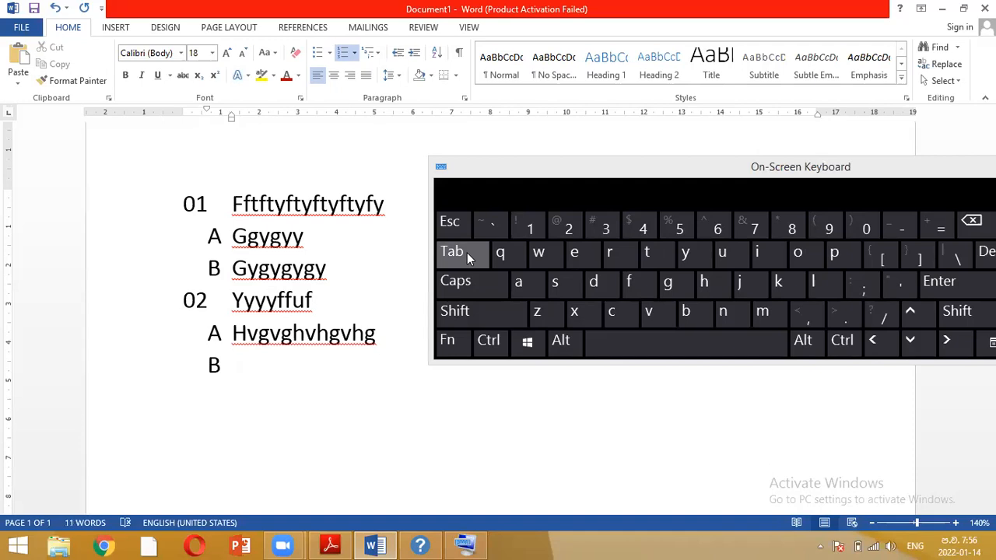
type("hgvhgvghvgh")
key("Return")
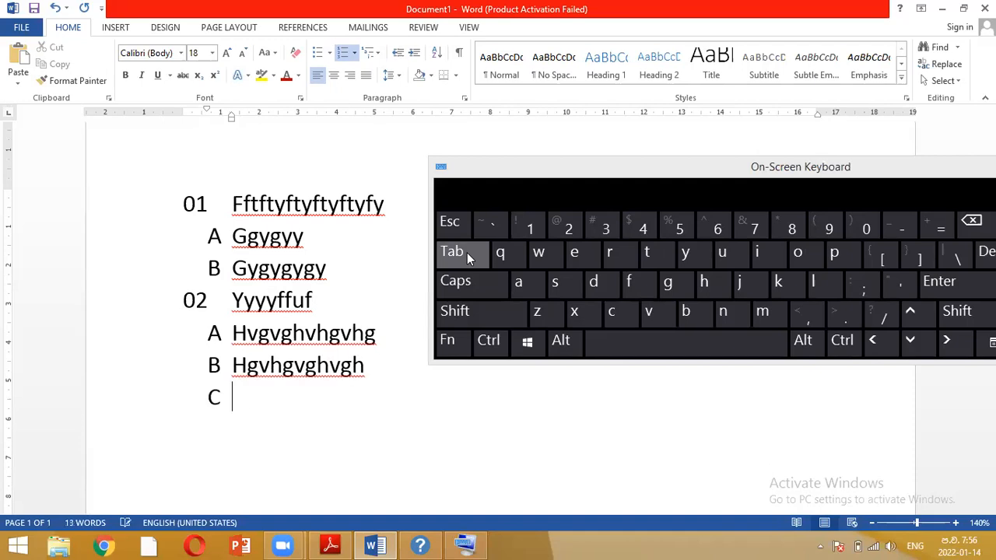
- Demote the empty item under item B to the third level and write "ffftfy" and "tftyfty" as third-level items
key("Tab")
type("ffftfy")
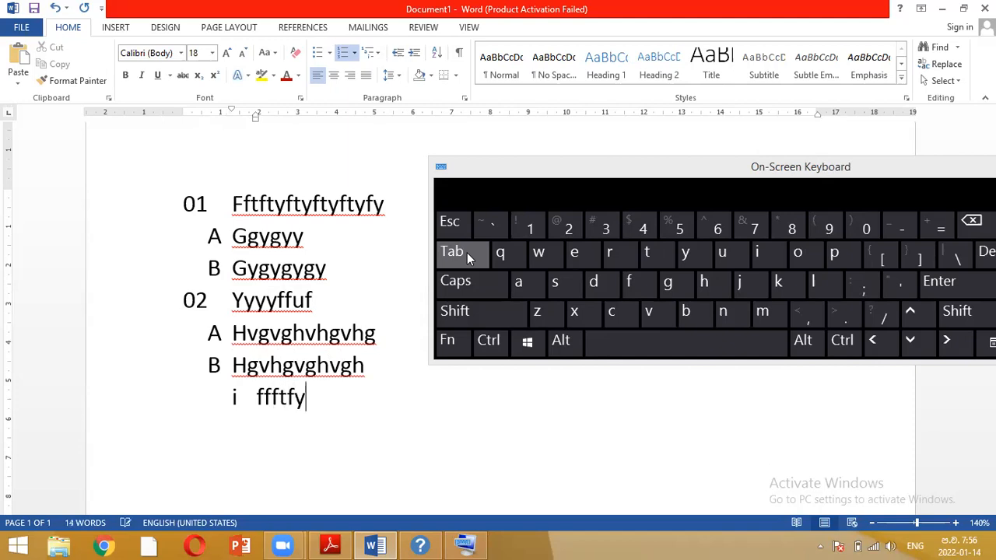
key("Return")
type("tftyfty")
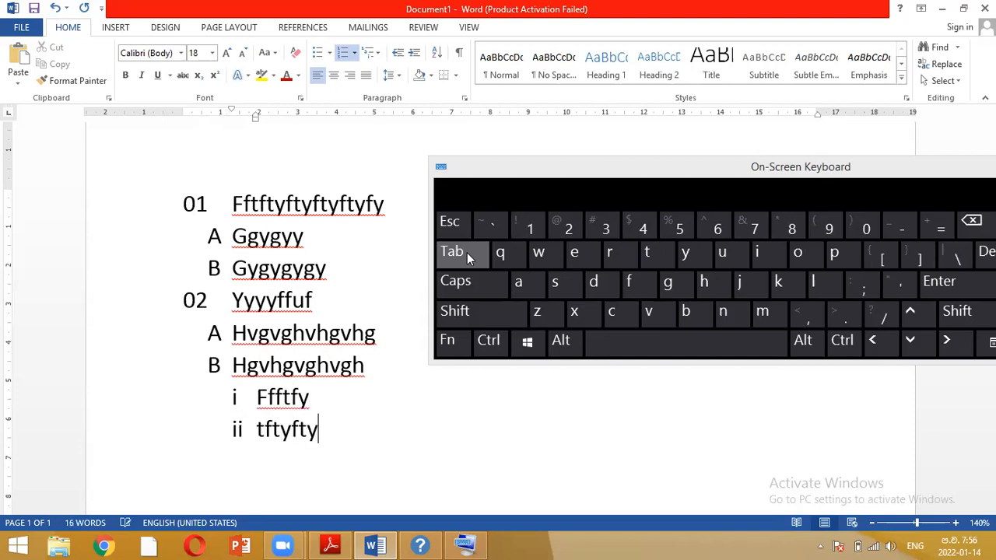
- Demonstrate the Shift and Caps Lock keys on the On-Screen Keyboard and append "zzzz" to third-level item ii
left_click(453, 320)
type("z")
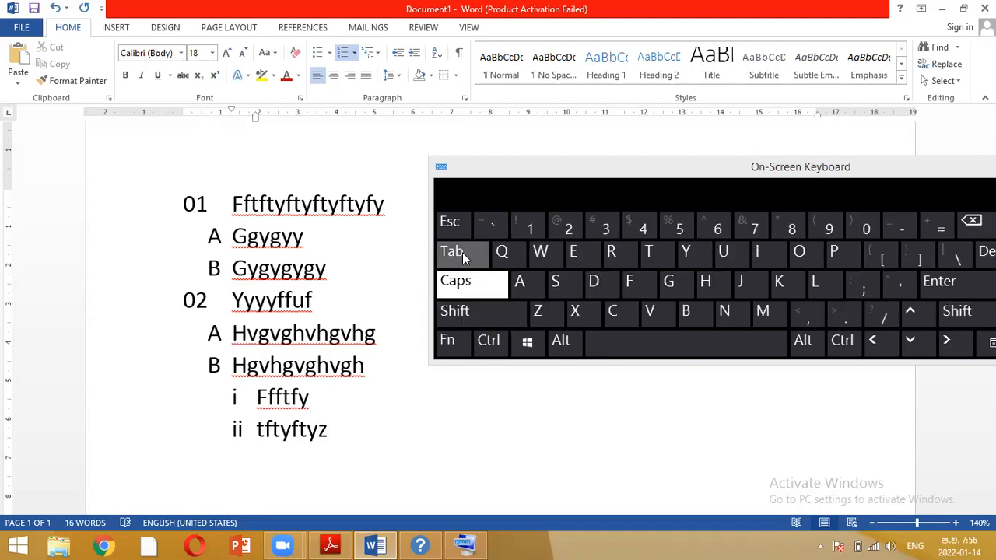
left_click(460, 282)
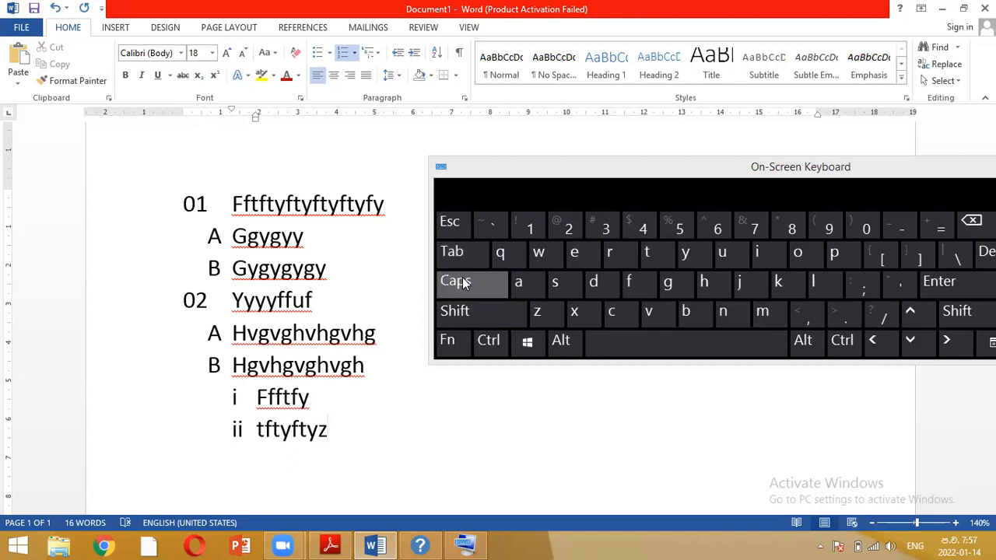
key("shift+Caps_Lock")
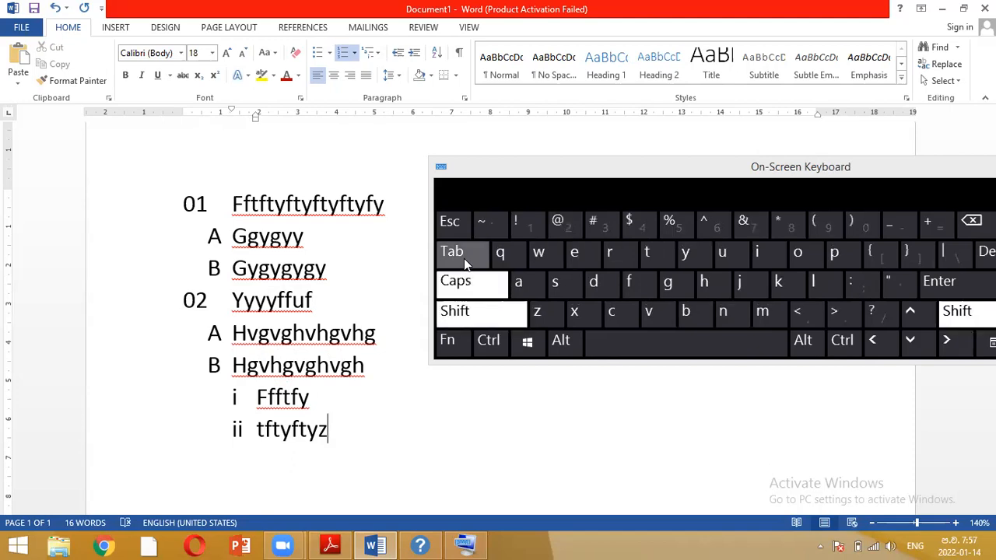
left_click(459, 285)
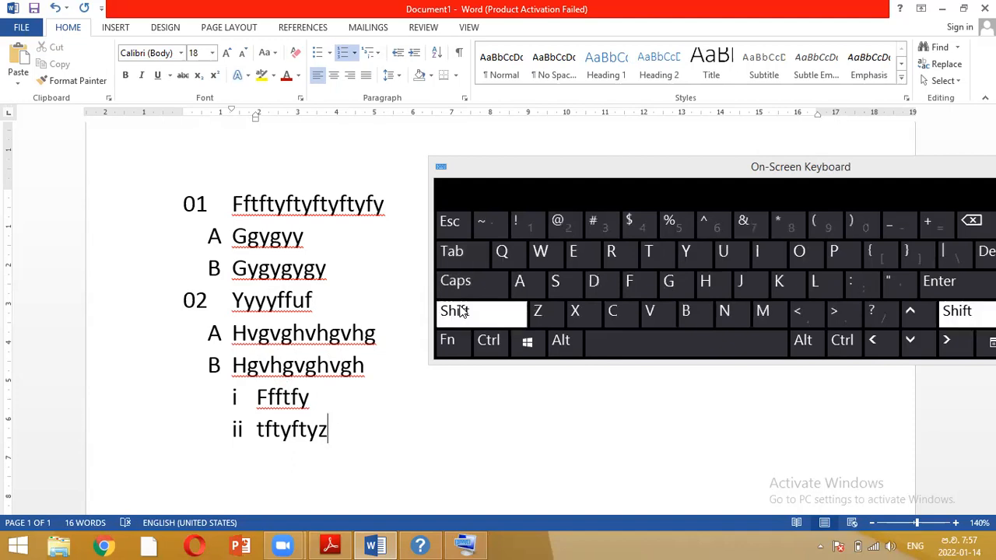
key("shift+Caps_Lock")
type("zzz")
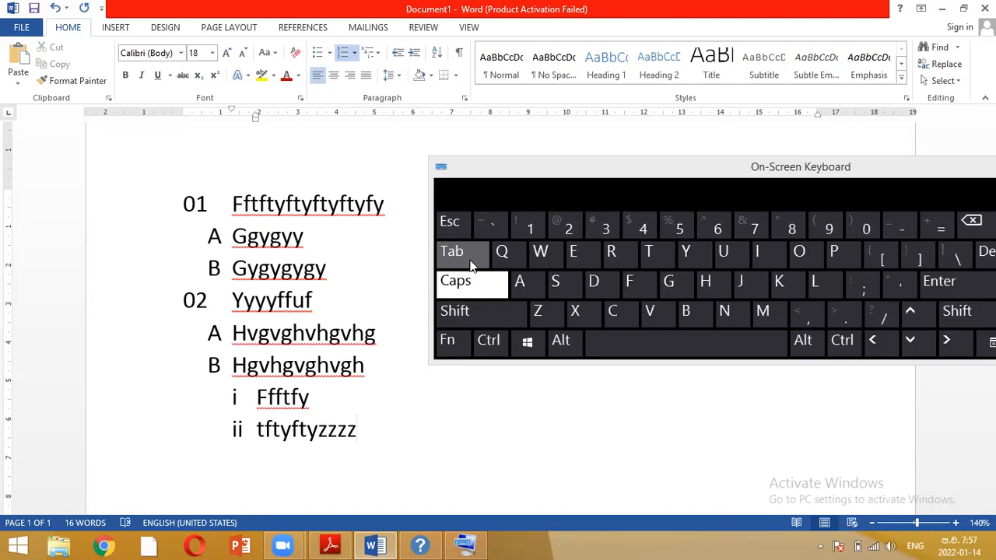
left_click(468, 280)
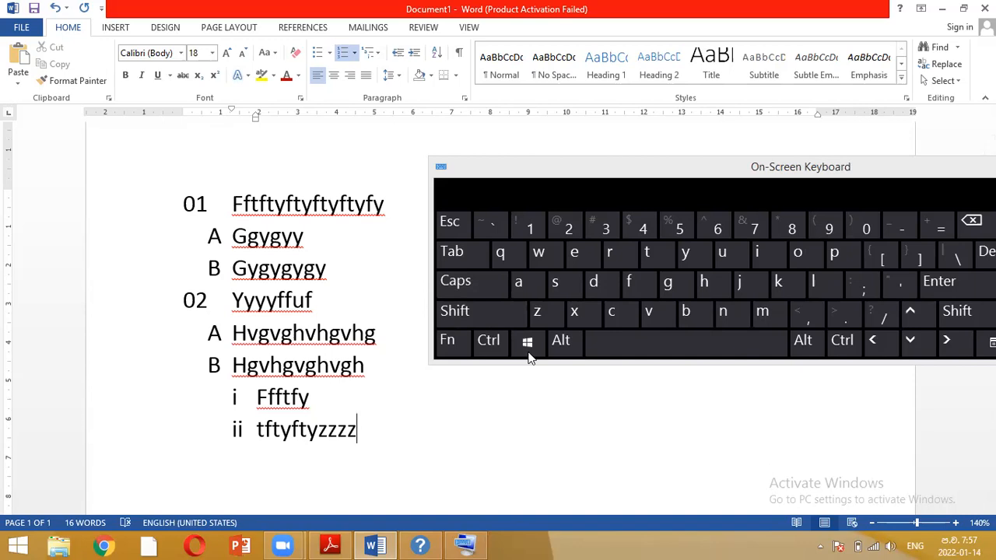
- Move the On-Screen Keyboard fully into view over the list and close it
left_click(880, 171)
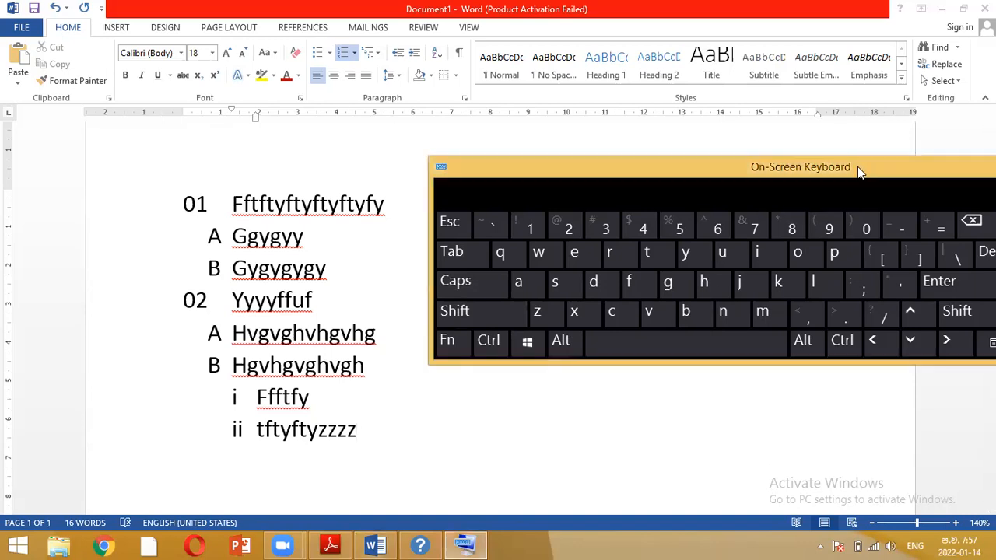
left_click_drag(858, 166, 531, 226)
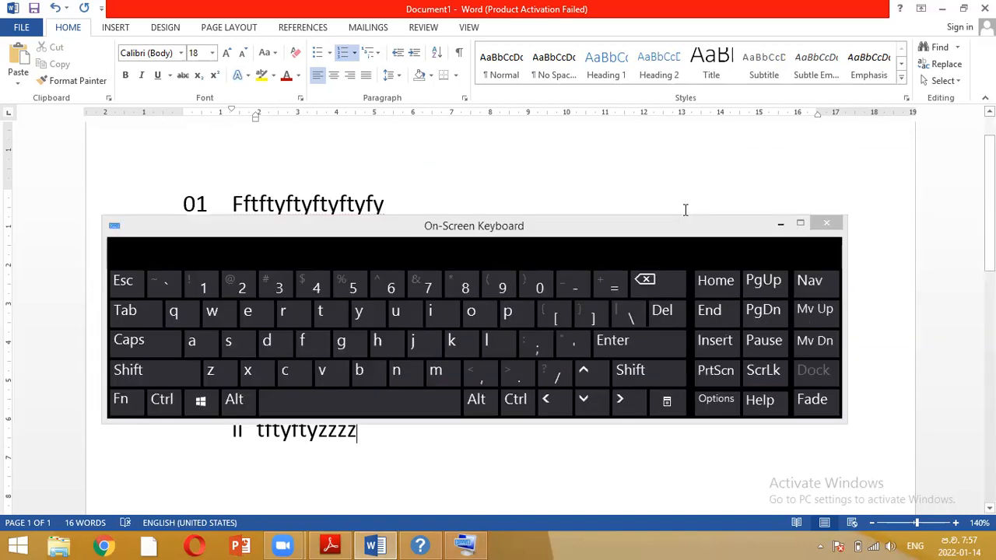
left_click(825, 225)
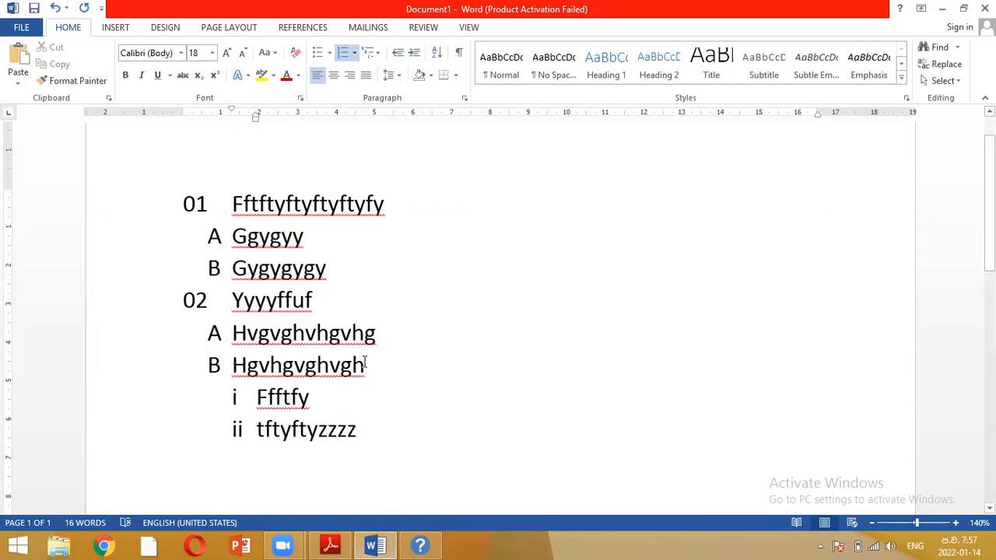
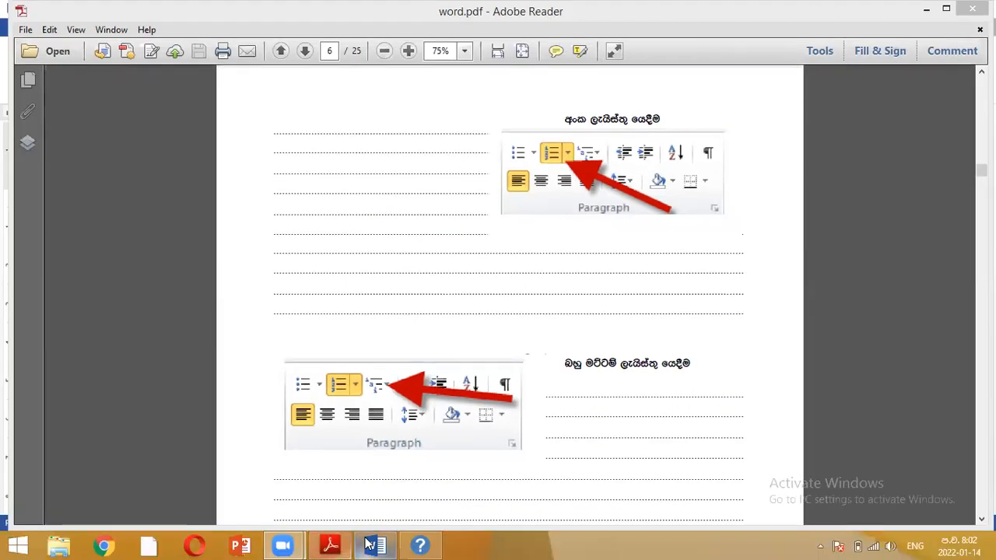
- Switch to Word and view the multilevel list library and its option for defining a new list, leaving the list as it is
left_click(372, 544)
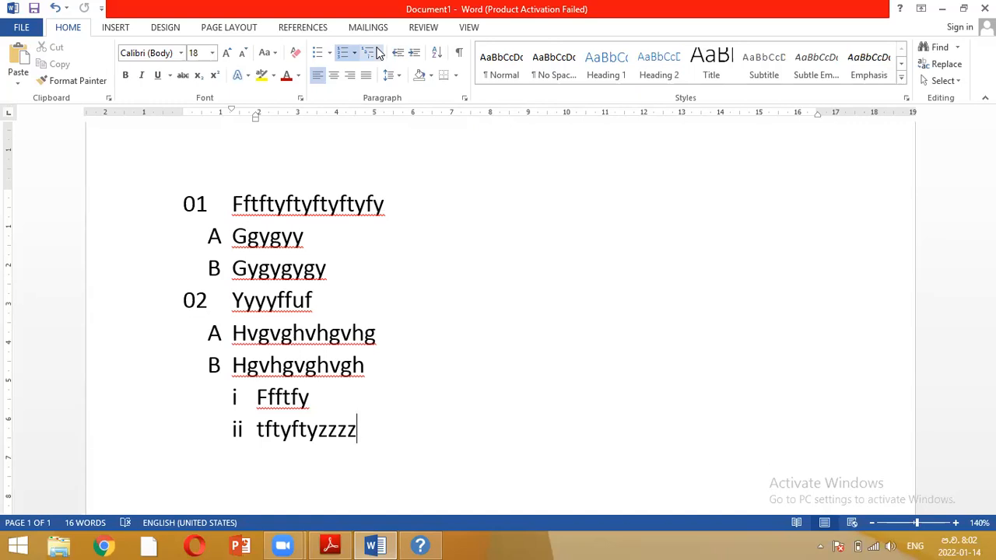
left_click(374, 52)
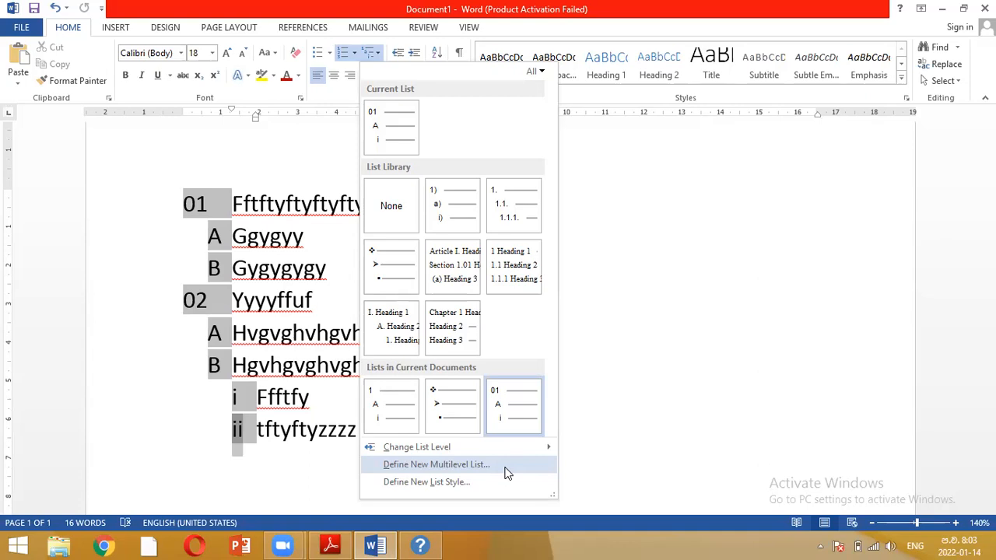
left_click(601, 505)
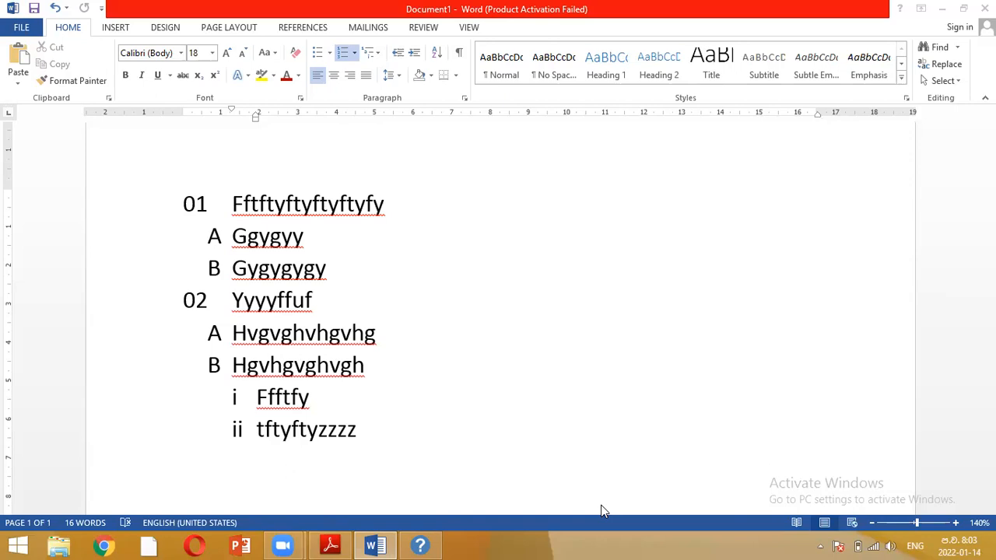
- Switch to word.pdf in Adobe Reader and mark the four text alignment icons on page 6 with red lines
left_click(336, 543)
scroll(982, 514, "down", 1)
scroll(487, 301, "down", 10)
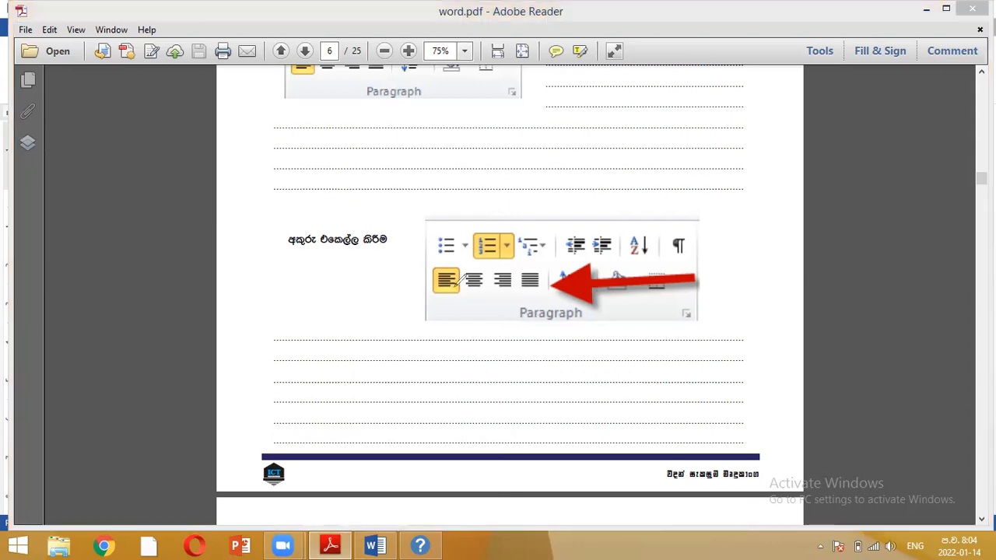
left_click_drag(450, 289, 431, 327)
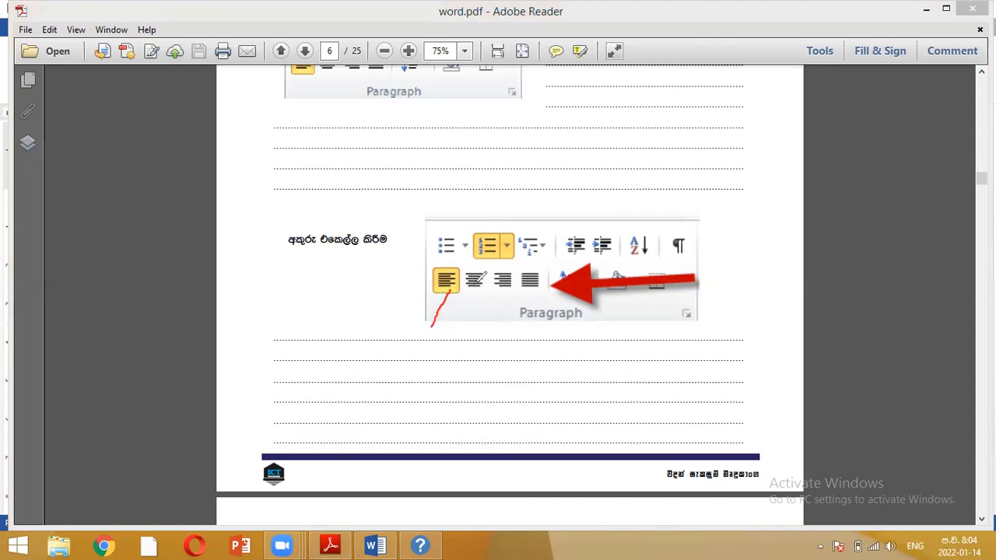
left_click_drag(474, 289, 478, 326)
left_click_drag(507, 283, 510, 325)
left_click_drag(531, 283, 538, 324)
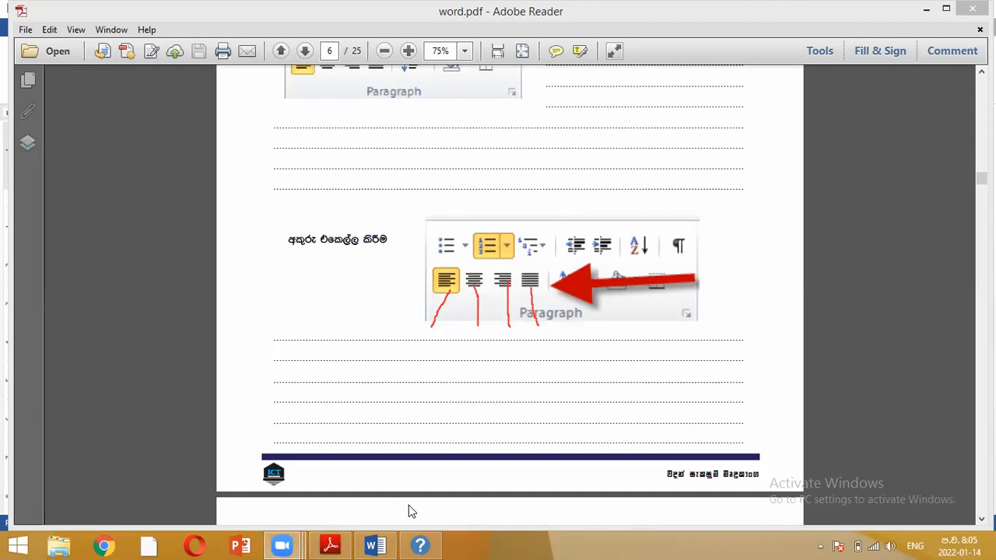
- Glance at the insert commands in Word, and return to word.pdf in Adobe Reader to show the line spacing section on page 7
left_click(376, 542)
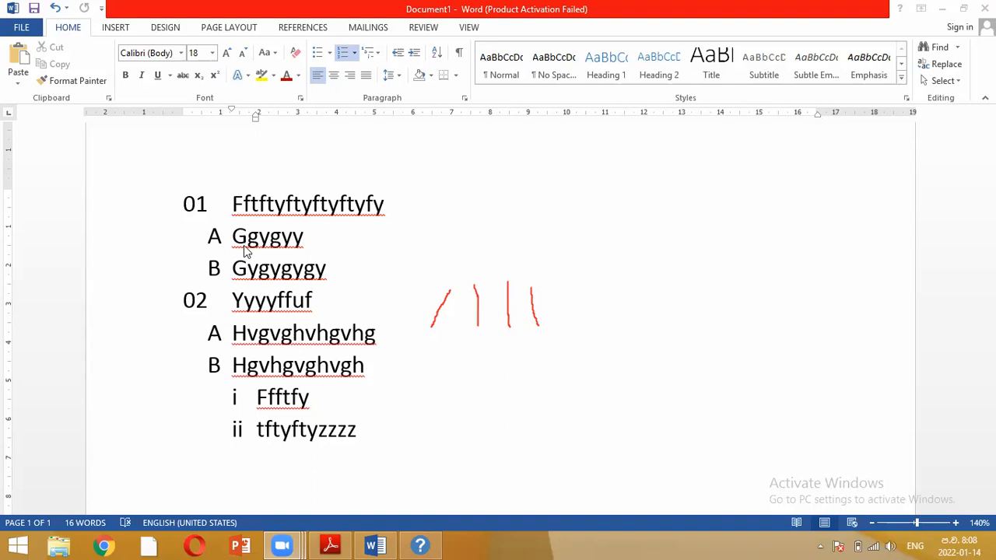
left_click(115, 27)
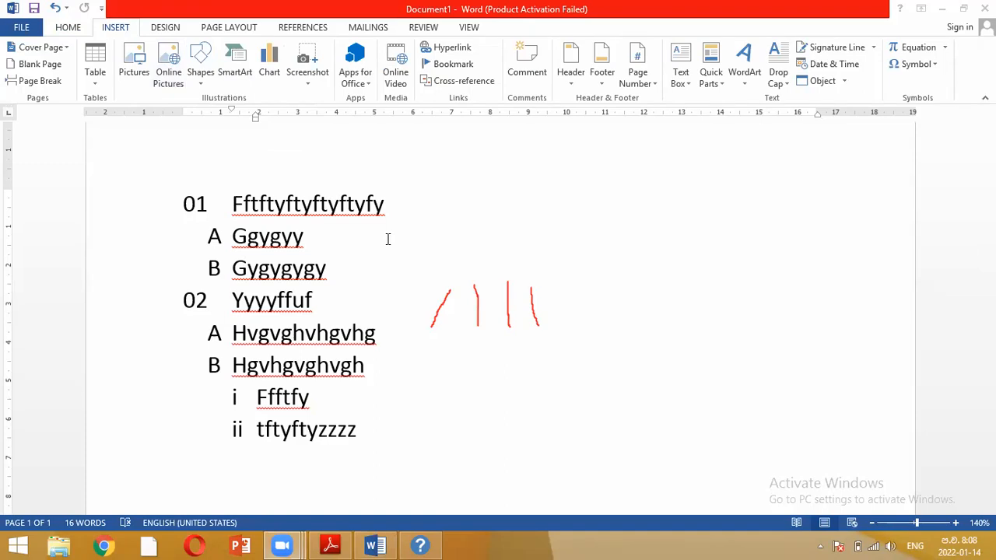
left_click(335, 545)
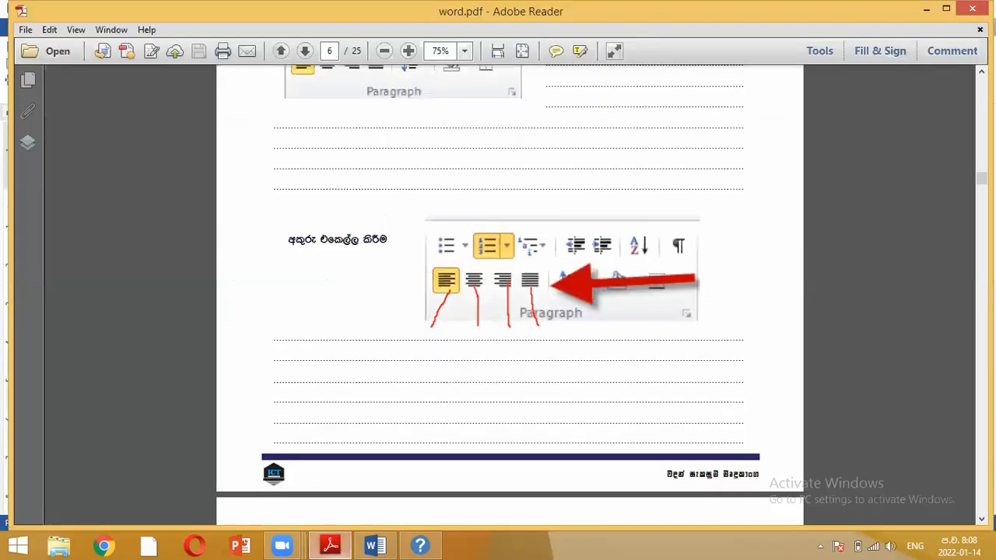
scroll(510, 295, "down", 8)
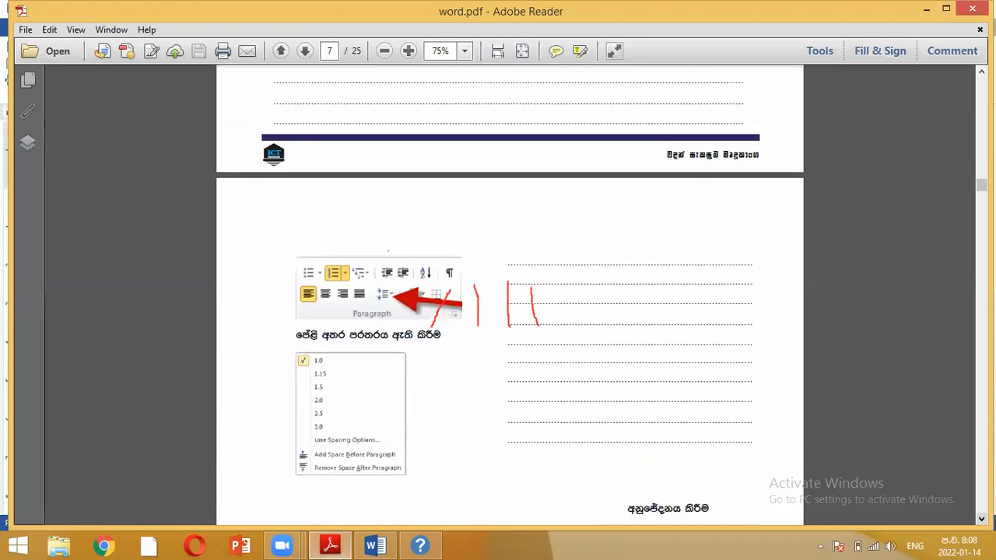
left_click(981, 72)
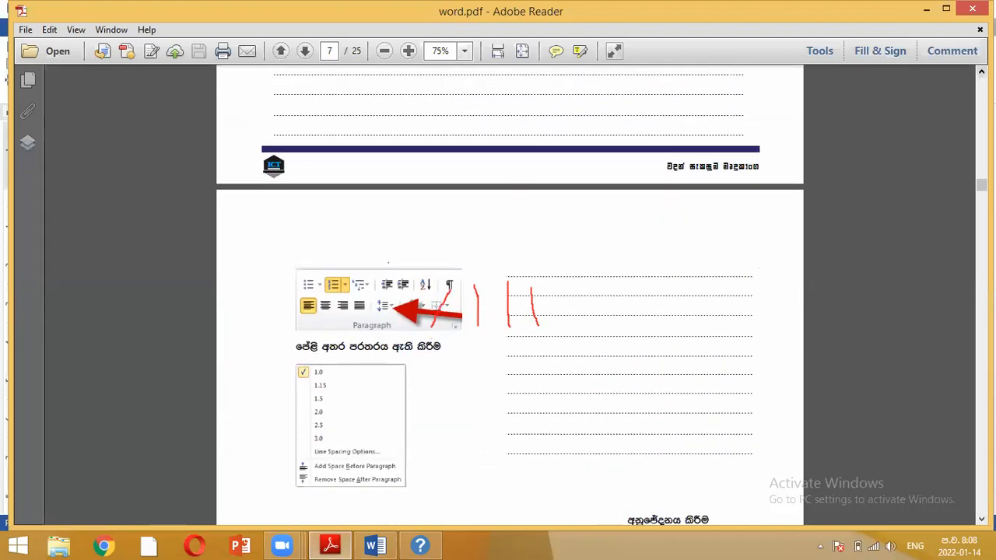
scroll(510, 295, "up", 5)
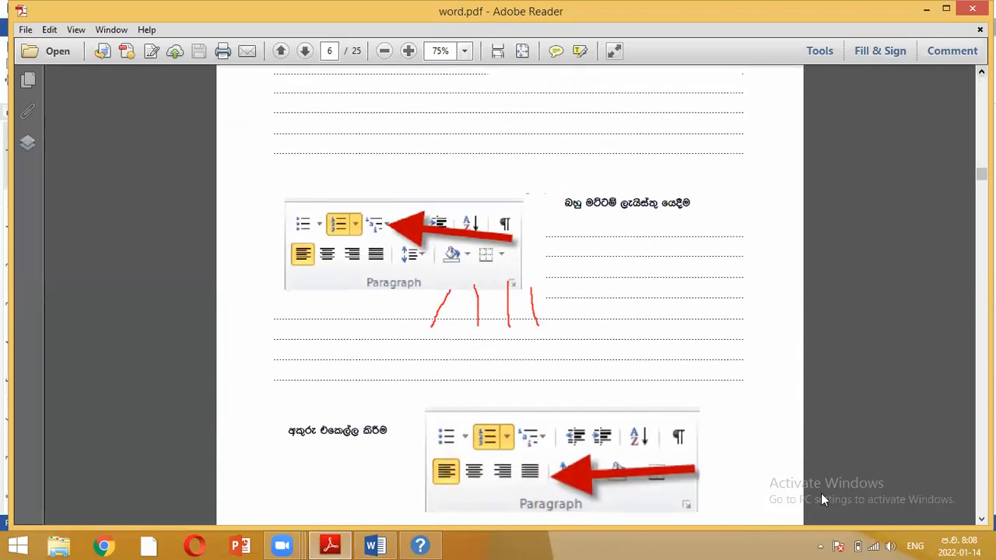
scroll(509, 295, "down", 5)
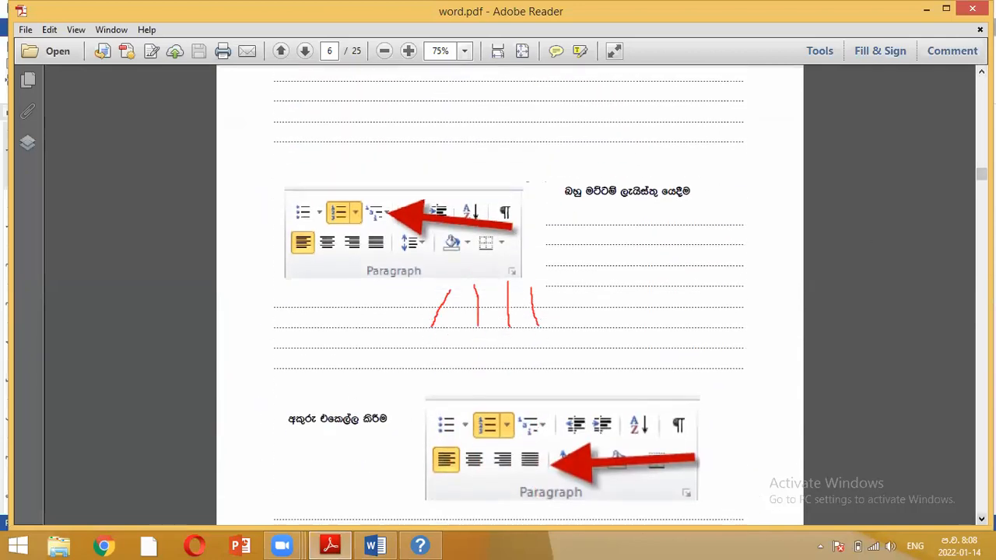
scroll(510, 296, "down", 3)
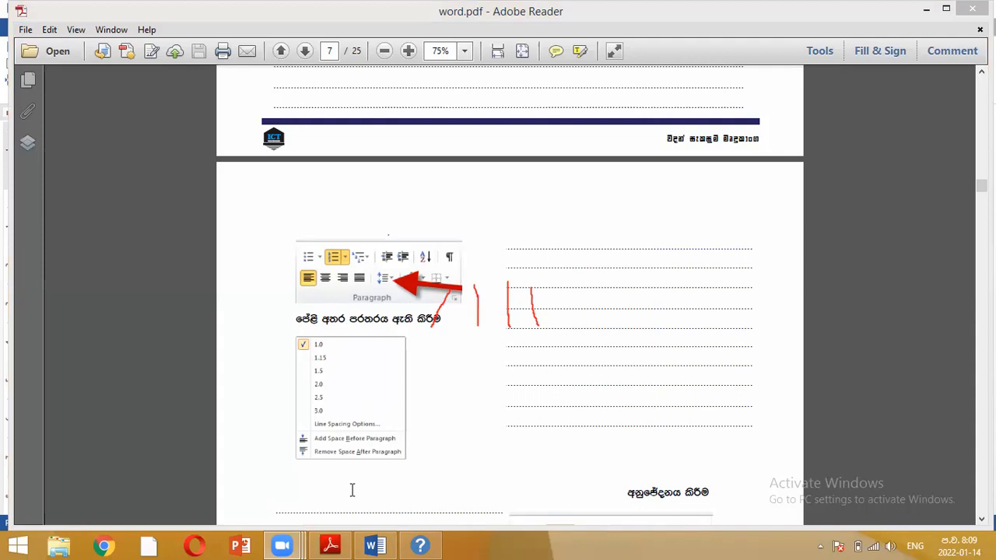
- Switch to Word, select all the list items and set their line spacing to 2.0
left_click(388, 545)
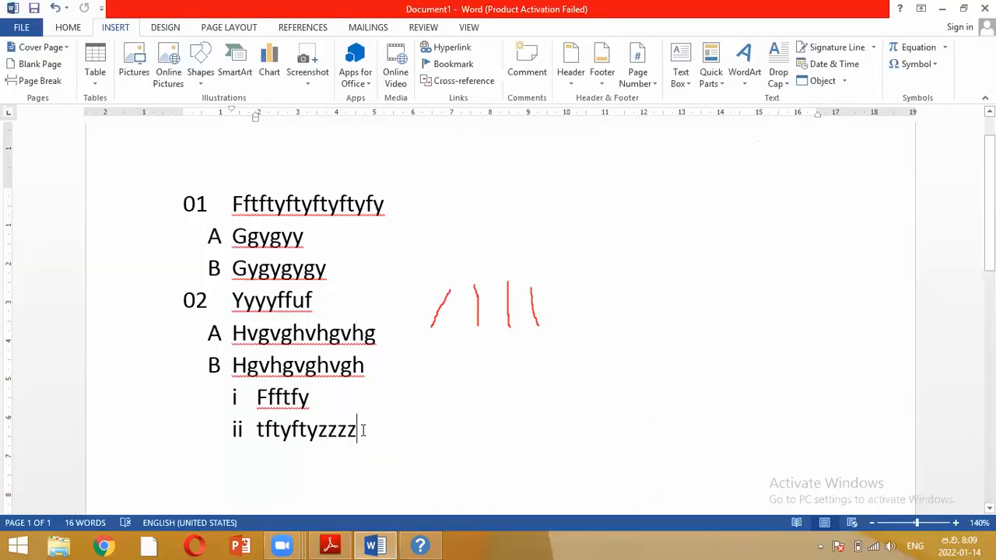
scroll(363, 430, "down", 1)
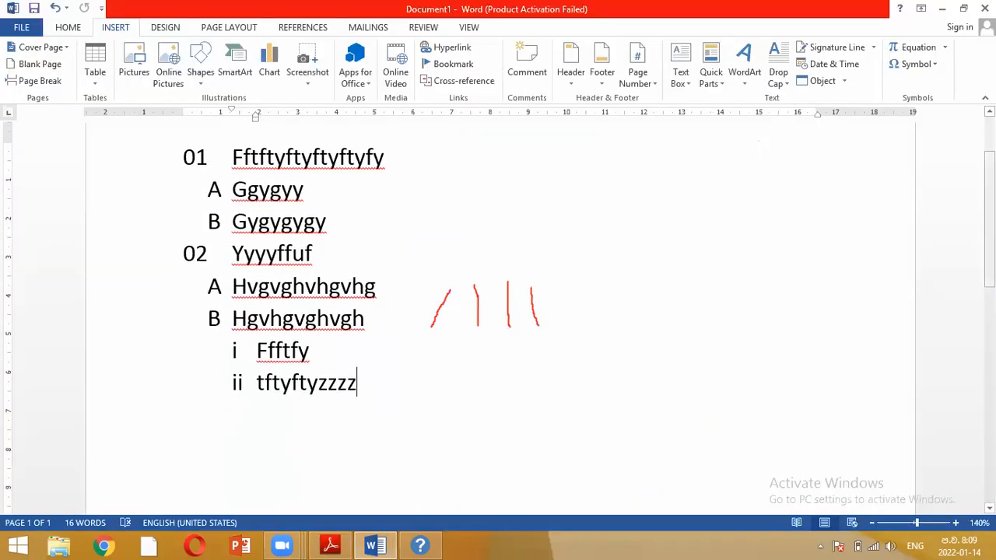
scroll(498, 312, "up", 2)
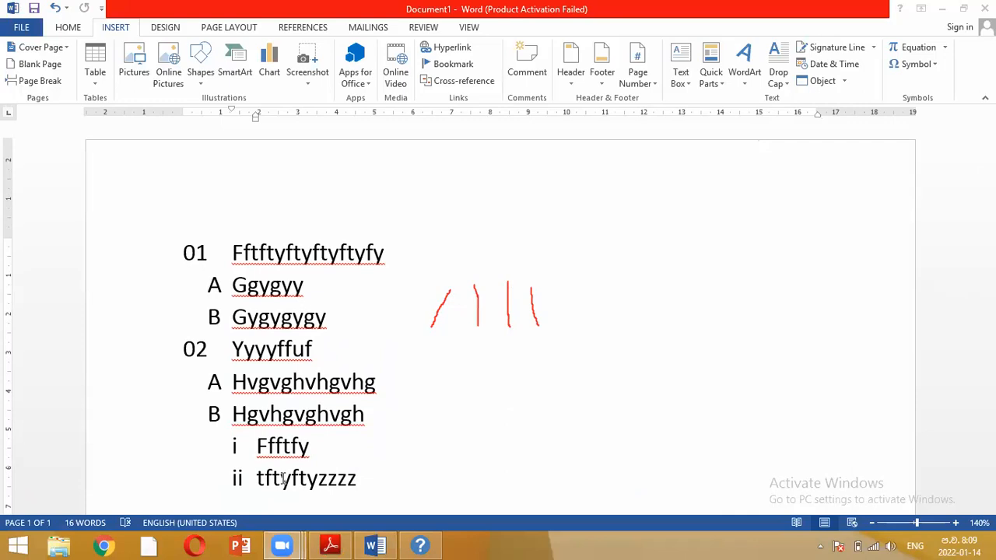
left_click(236, 254)
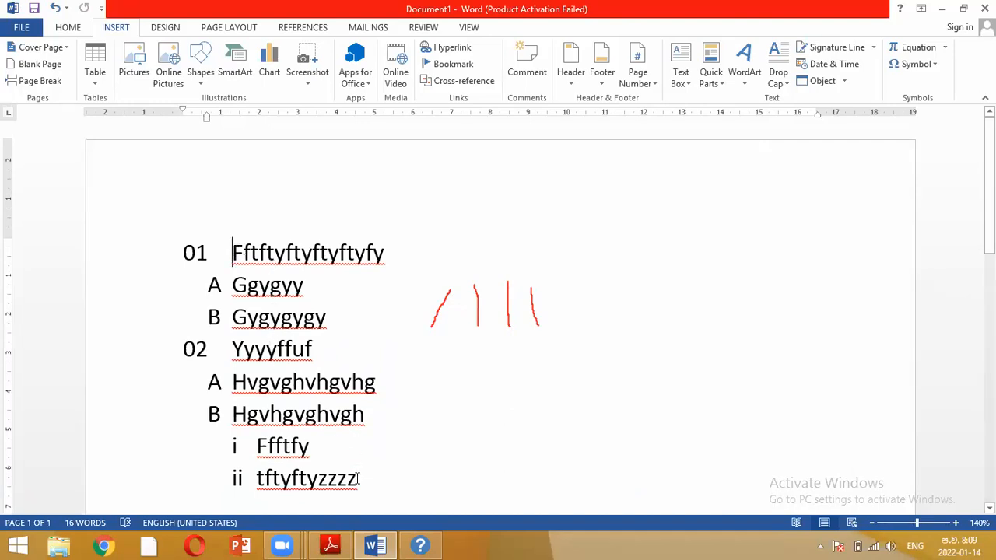
left_click_drag(358, 478, 230, 263)
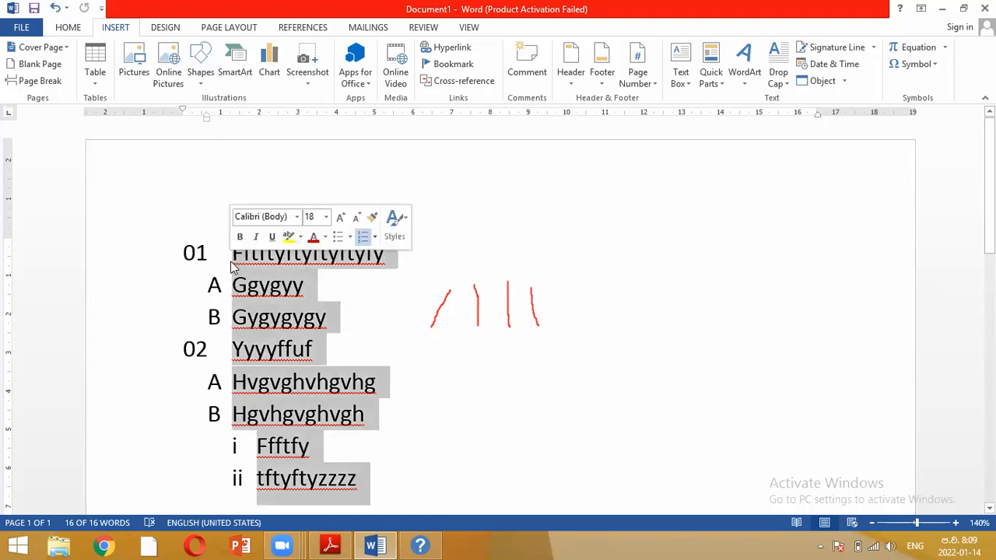
left_click(69, 27)
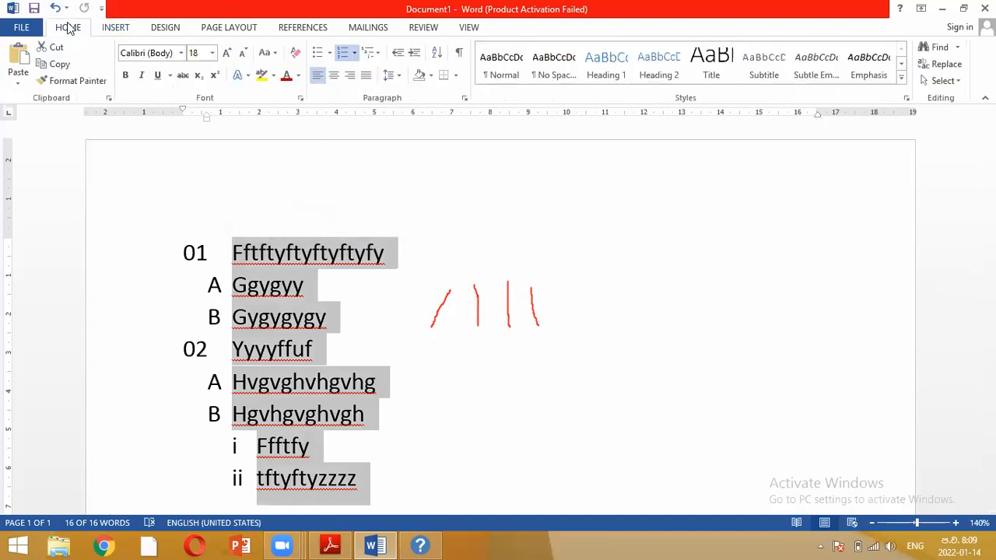
left_click(399, 71)
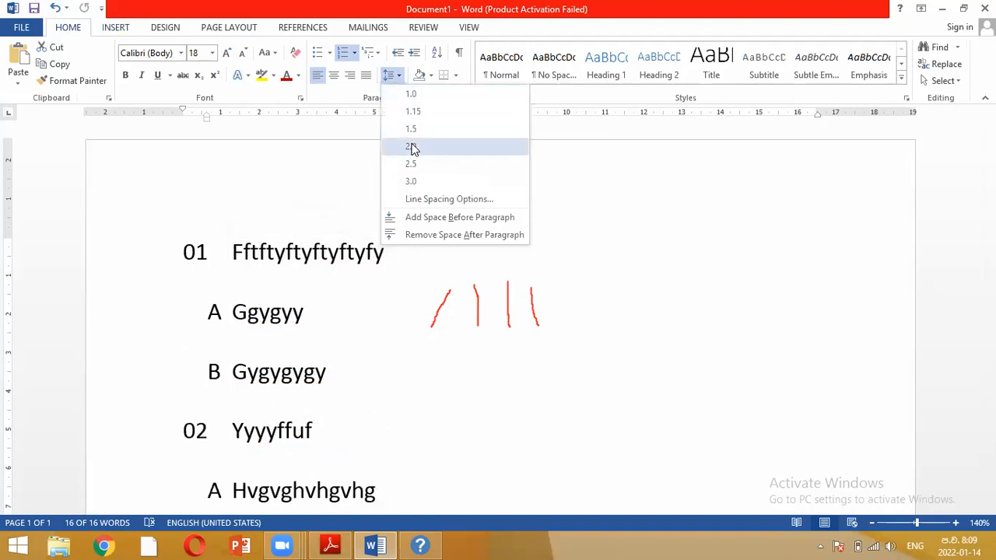
- Preview 1.15 line spacing on the selected list items without applying it
left_click(396, 78)
left_click(397, 78)
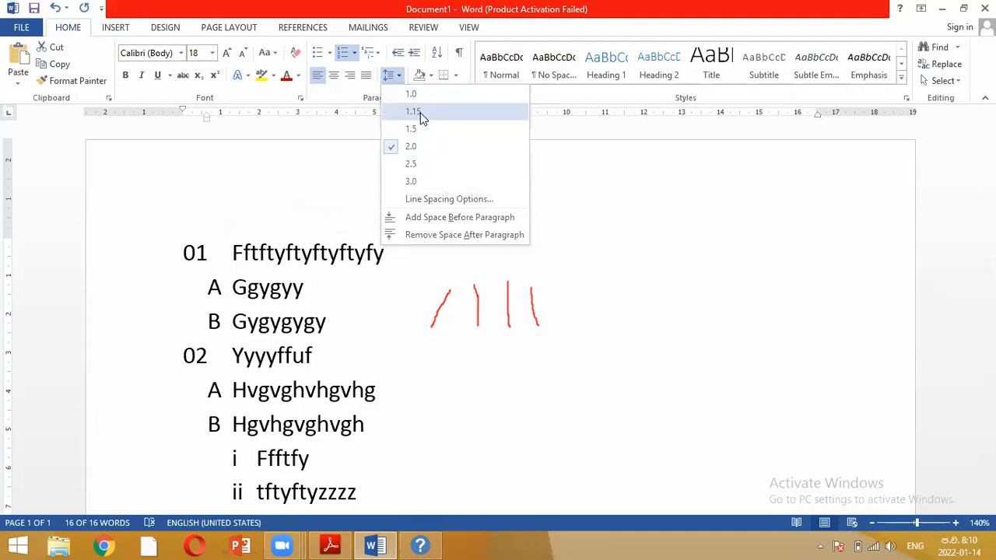
left_click(287, 228)
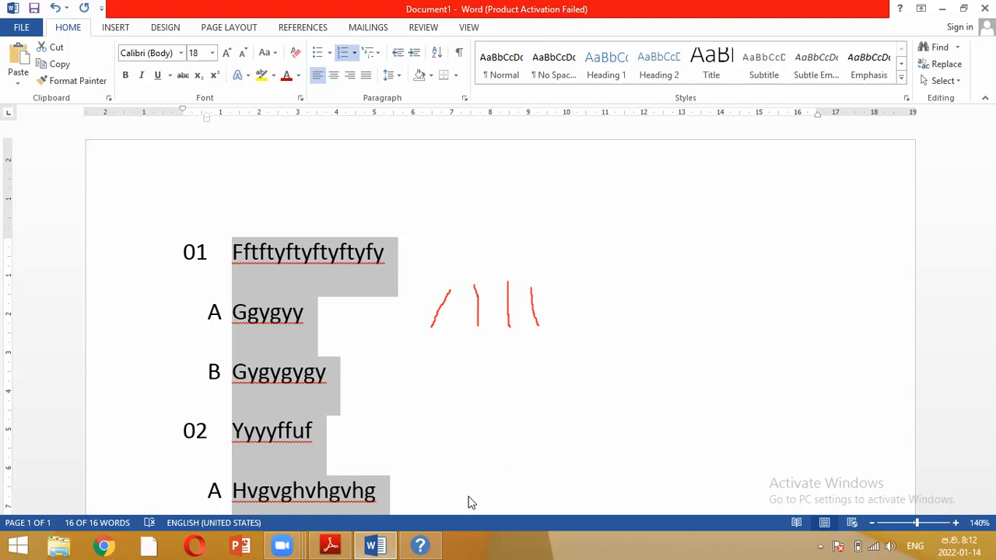
- Switch to word.pdf in Adobe Reader and show the Sort Text section on page 8
left_click(335, 544)
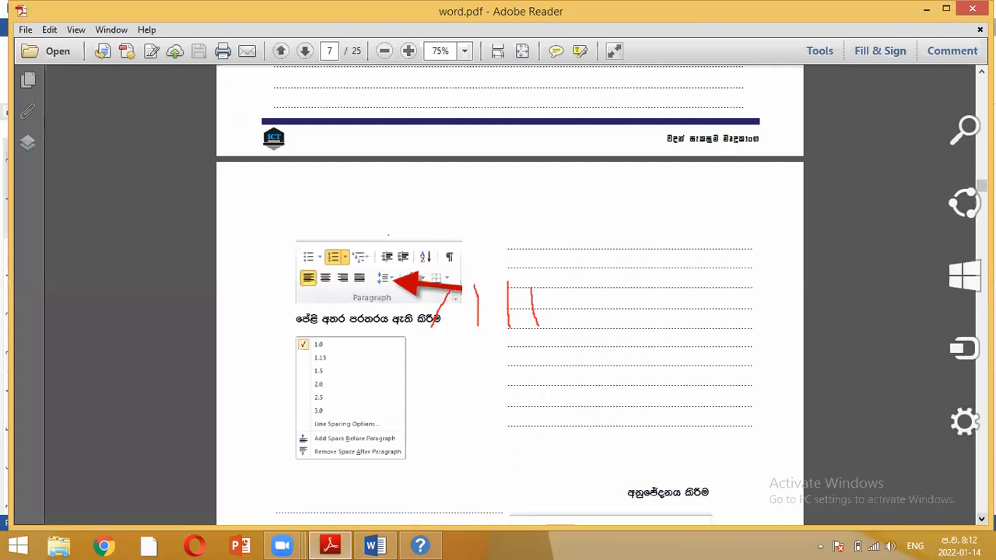
scroll(510, 296, "down", 1)
scroll(510, 296, "down", 3)
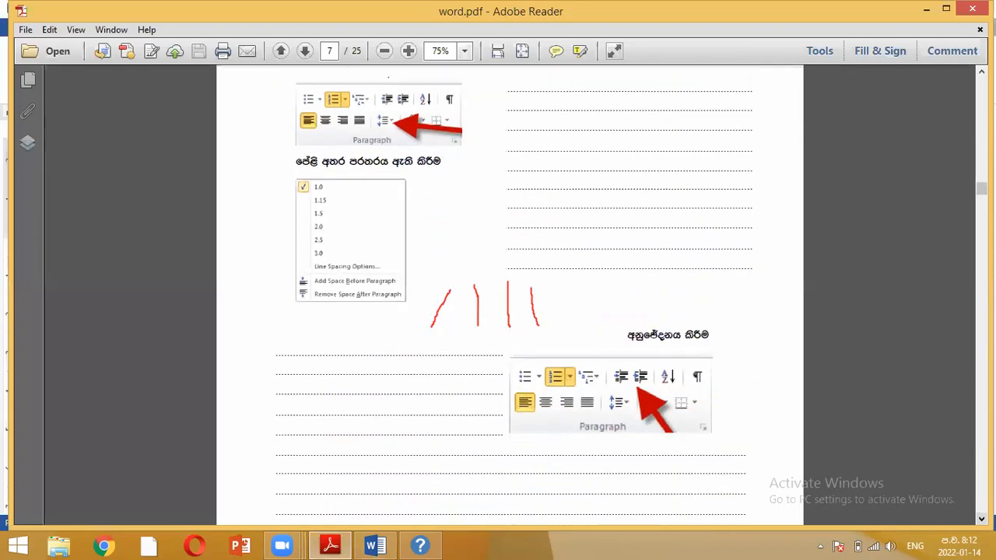
scroll(509, 296, "down", 6)
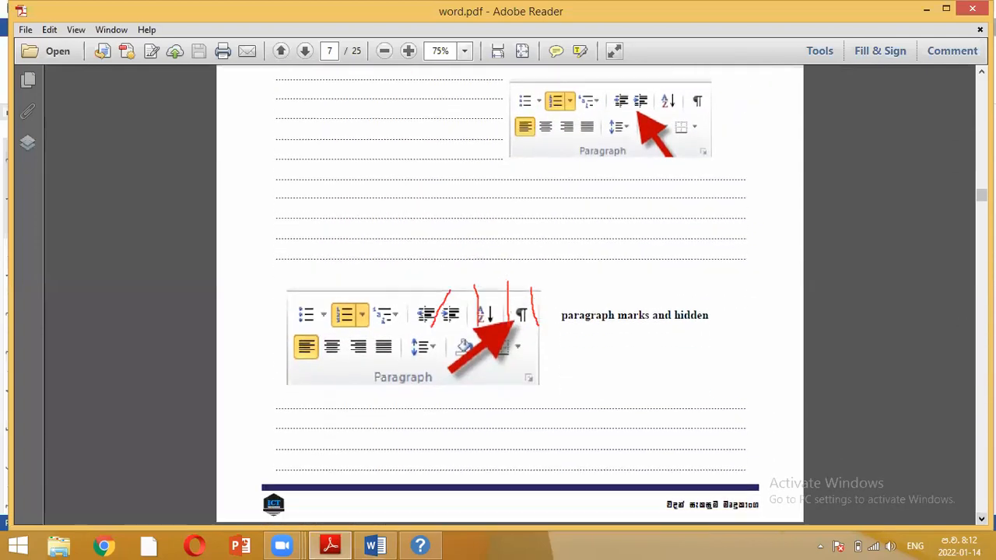
scroll(510, 296, "down", 6)
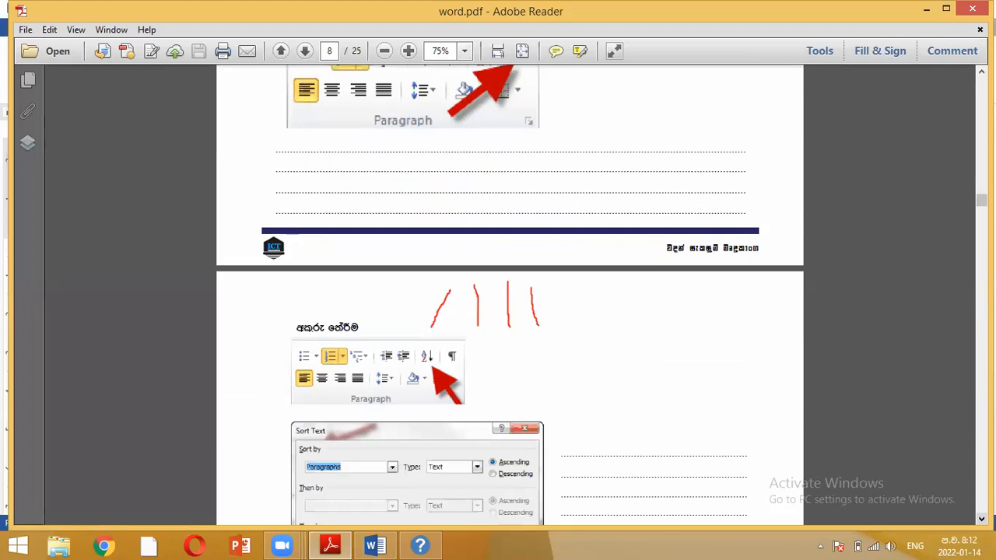
scroll(510, 295, "down", 2)
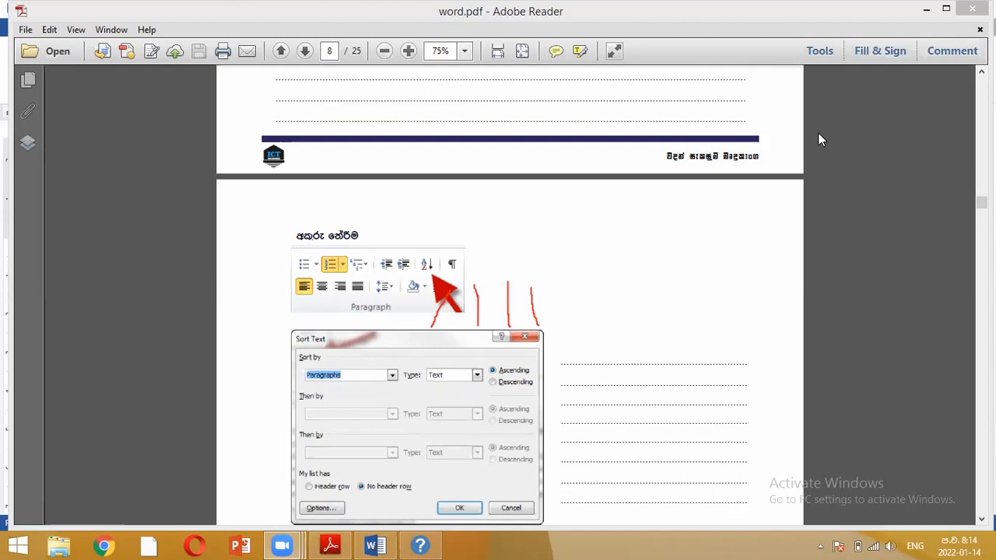
- Skim ahead to the borders section on page 9, and go back to the highlight and font colour topics on page 5
scroll(948, 204, "down", 10)
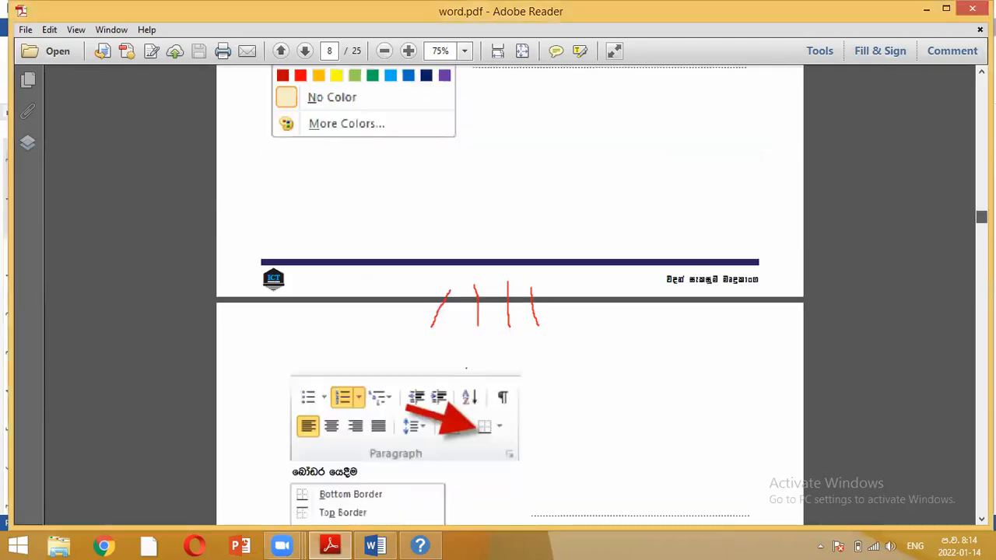
scroll(510, 296, "down", 3)
scroll(510, 296, "up", 15)
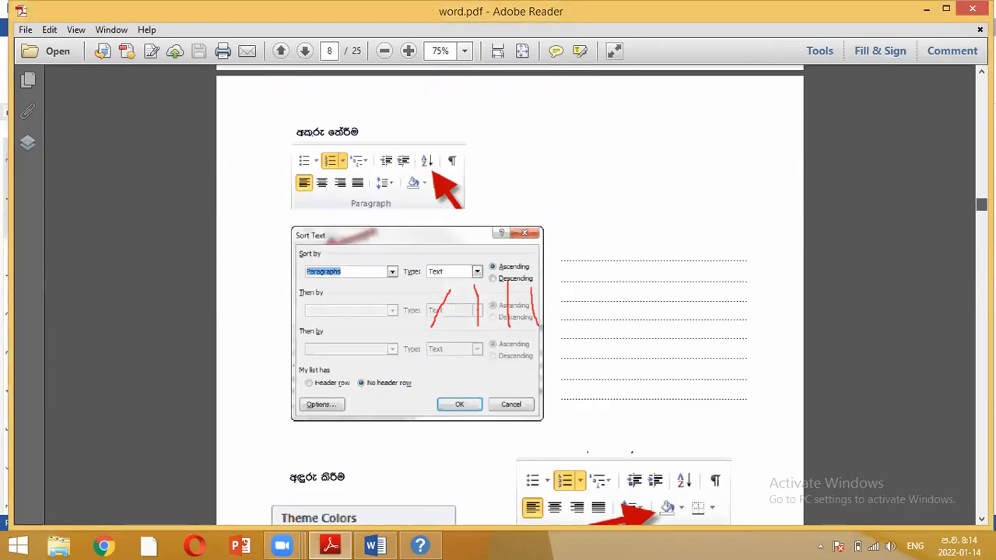
scroll(510, 296, "up", 20)
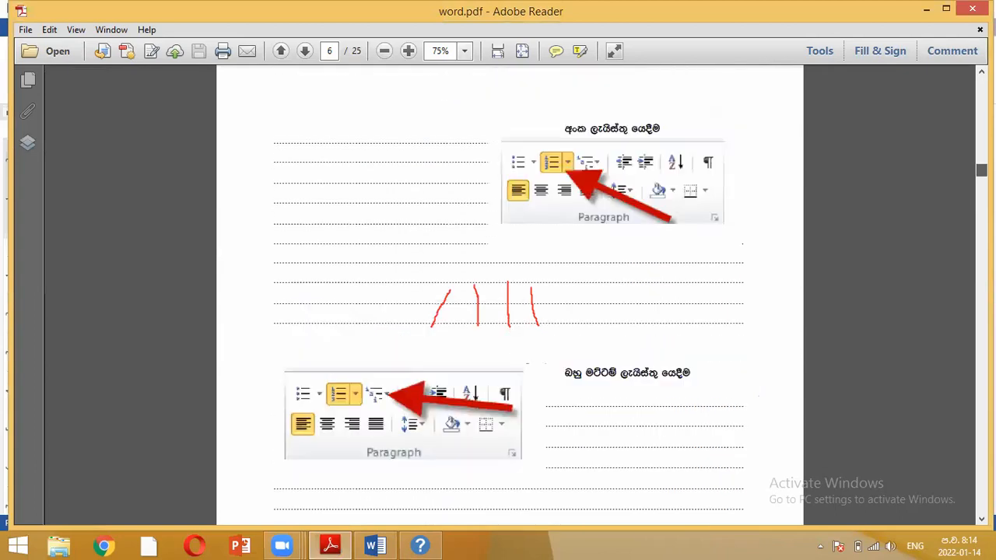
scroll(828, 150, "up", 12)
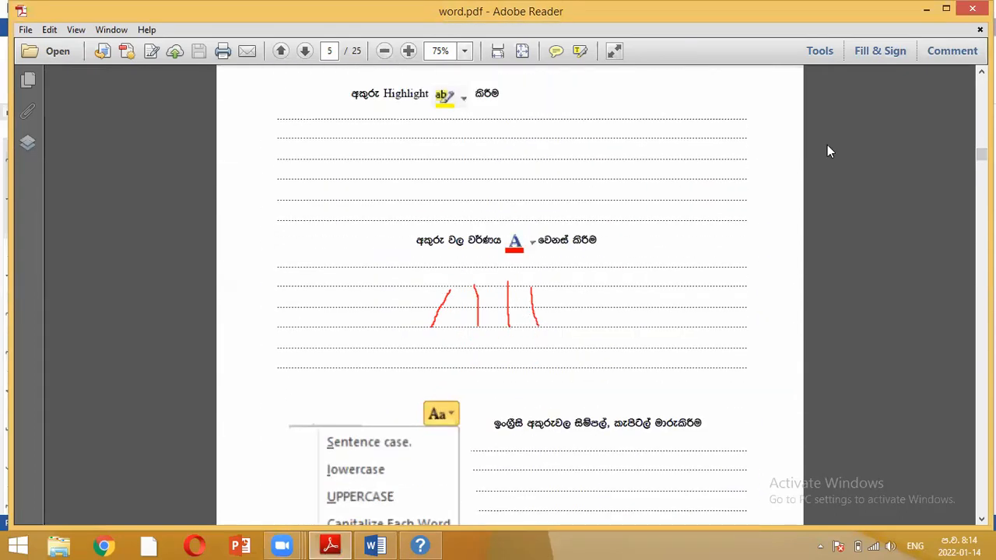
- Skim the handout from the line spacing section on page 7 to the Shapes section on page 13
left_click_drag(982, 154, 983, 187)
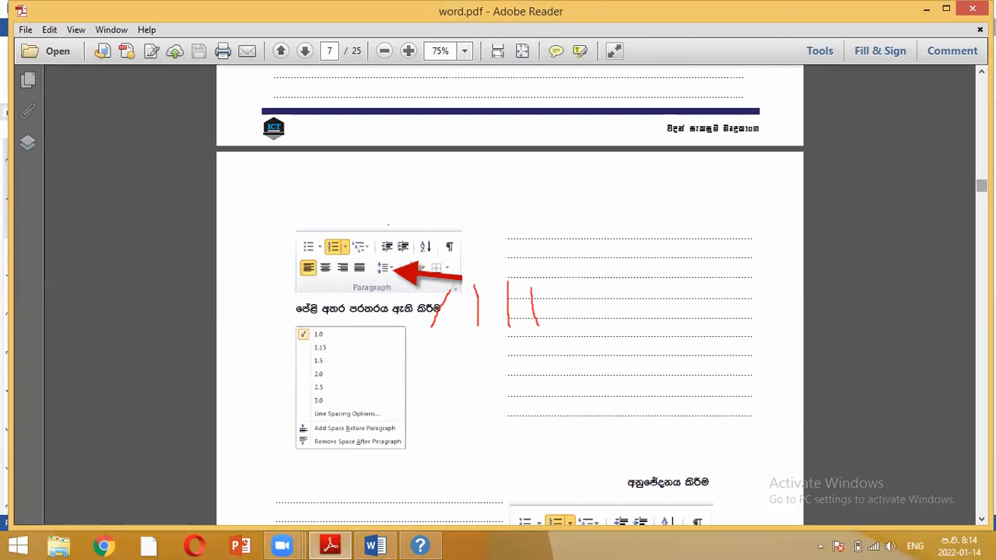
scroll(983, 187, "down", 3)
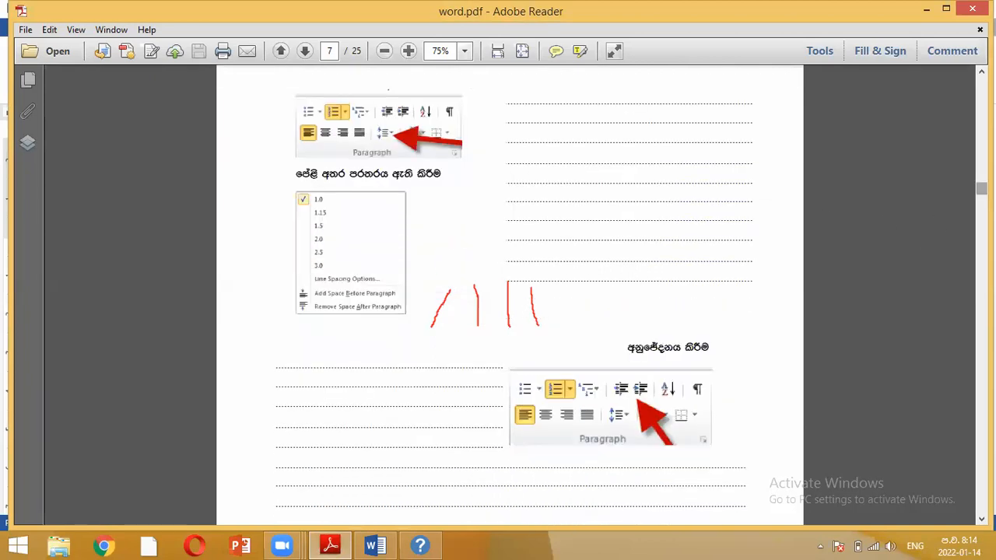
scroll(982, 189, "down", 15)
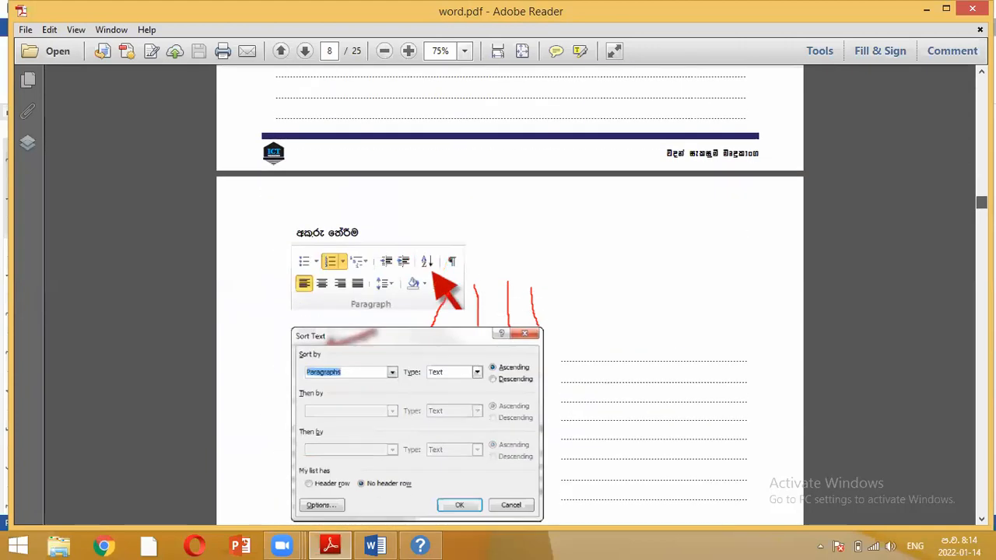
scroll(982, 210, "down", 15)
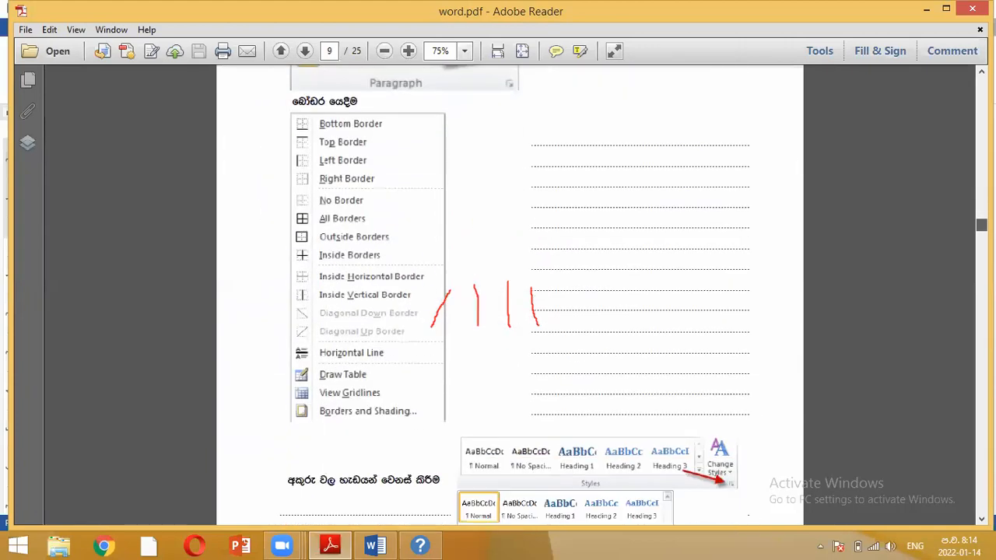
scroll(509, 292, "down", 15)
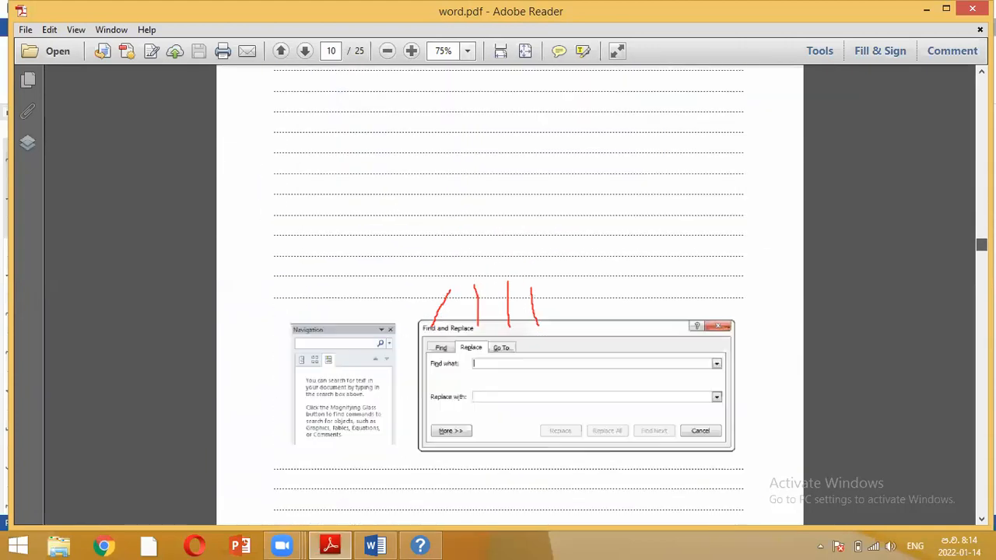
scroll(510, 296, "down", 15)
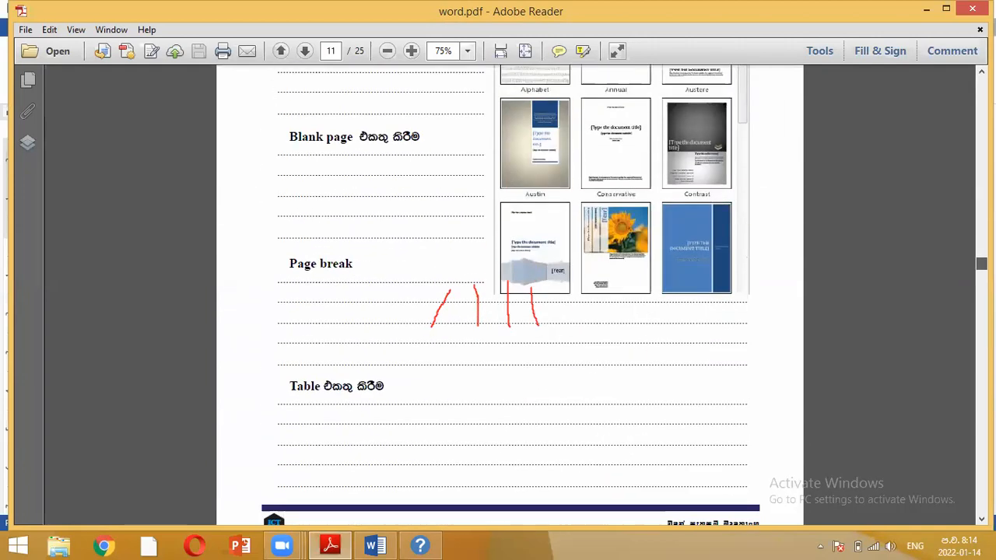
scroll(510, 296, "down", 15)
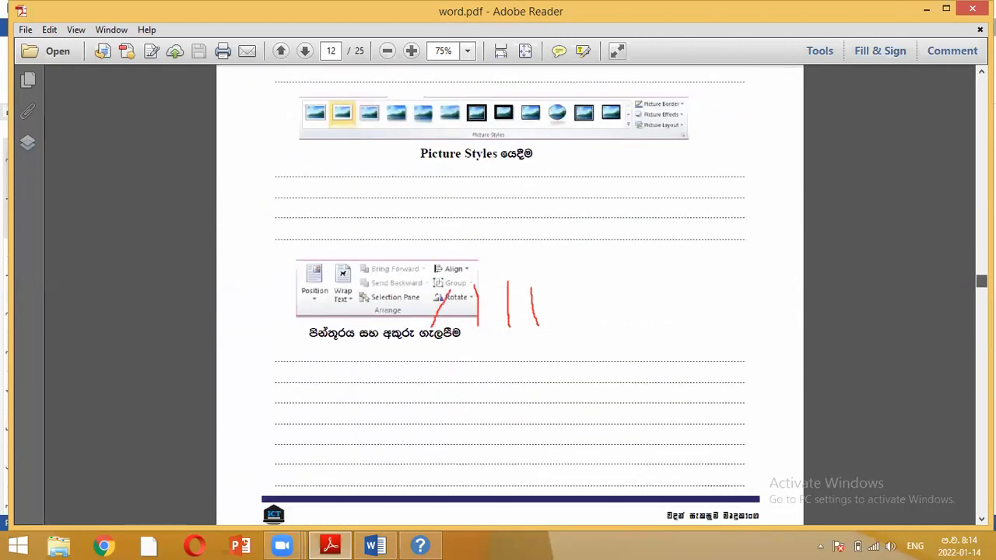
scroll(510, 295, "down", 4)
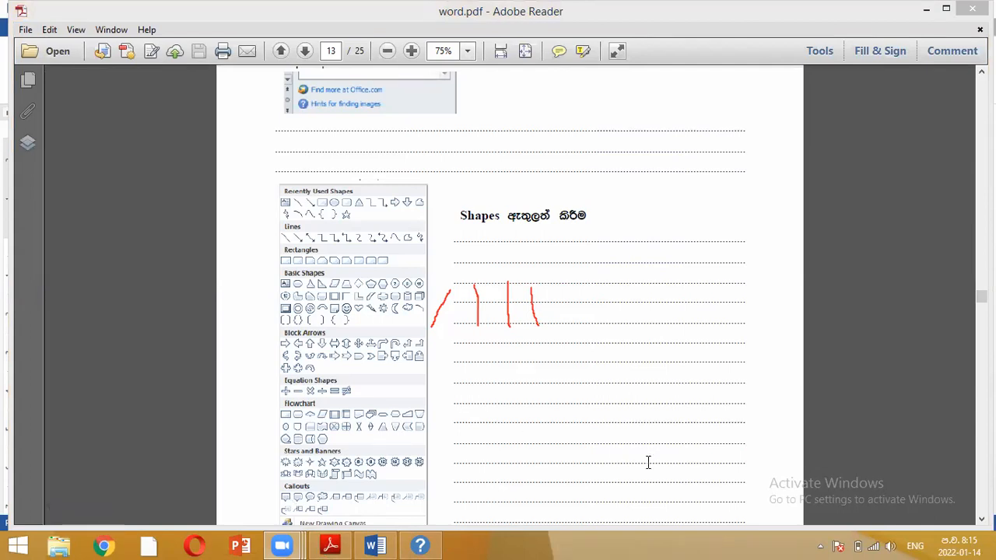
- Switch to Word and create a new blank document
left_click(375, 547)
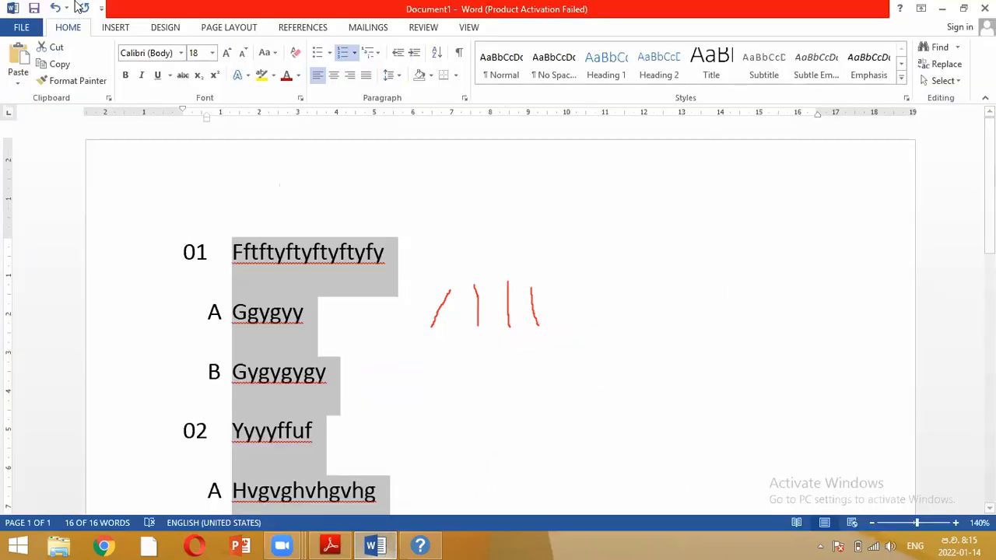
left_click(21, 27)
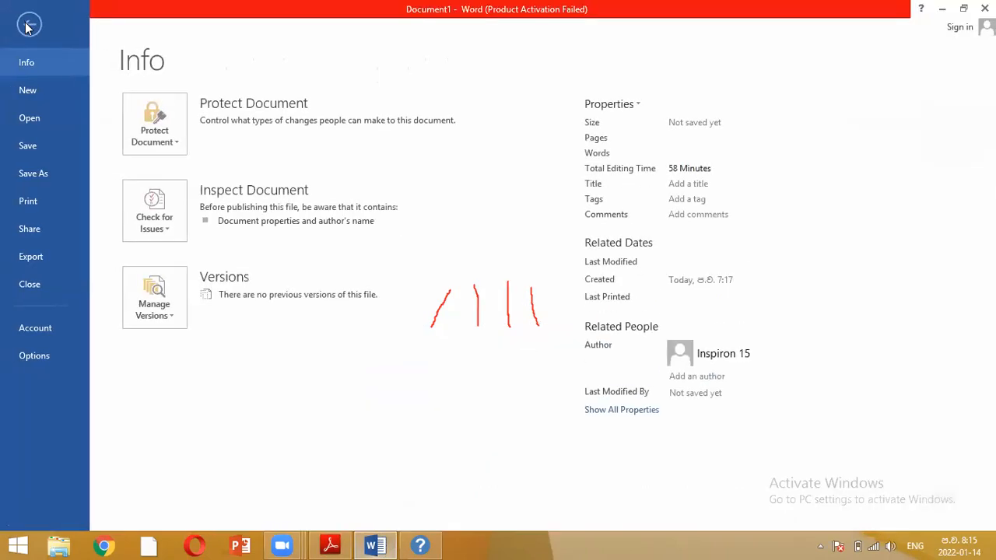
left_click(31, 89)
left_click(177, 235)
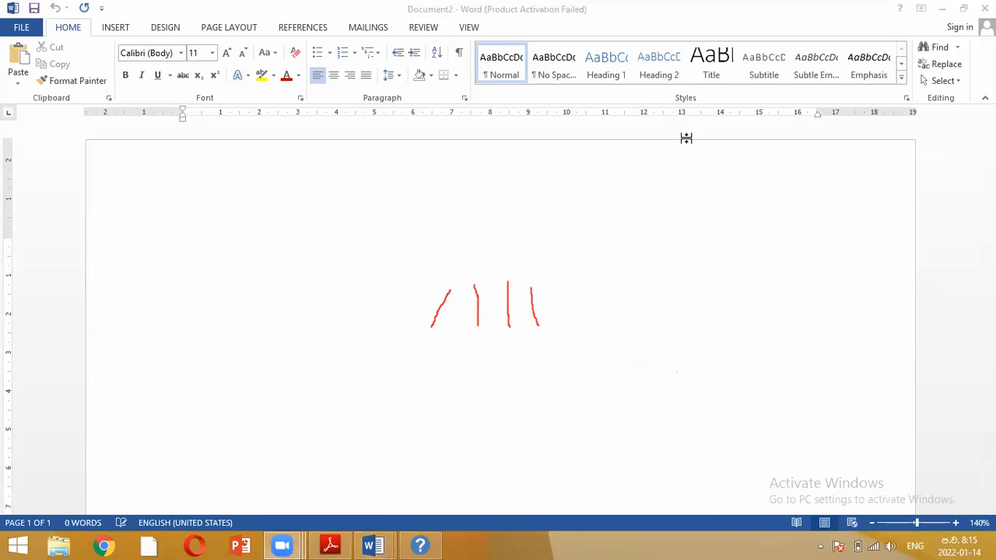
left_click(225, 232)
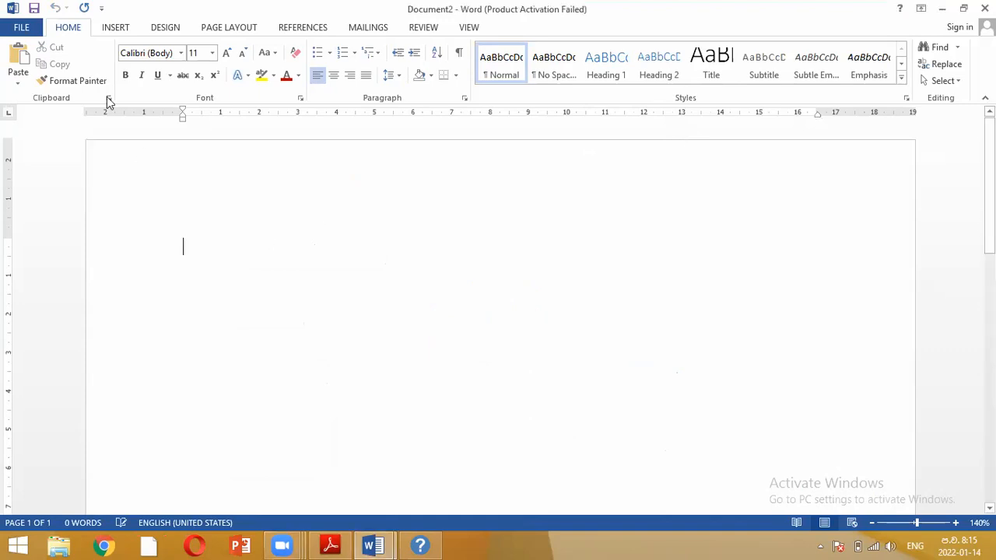
- Insert a dodecagon about 4.13 cm high and 4.47 cm wide near the start of the blank page
left_click(113, 29)
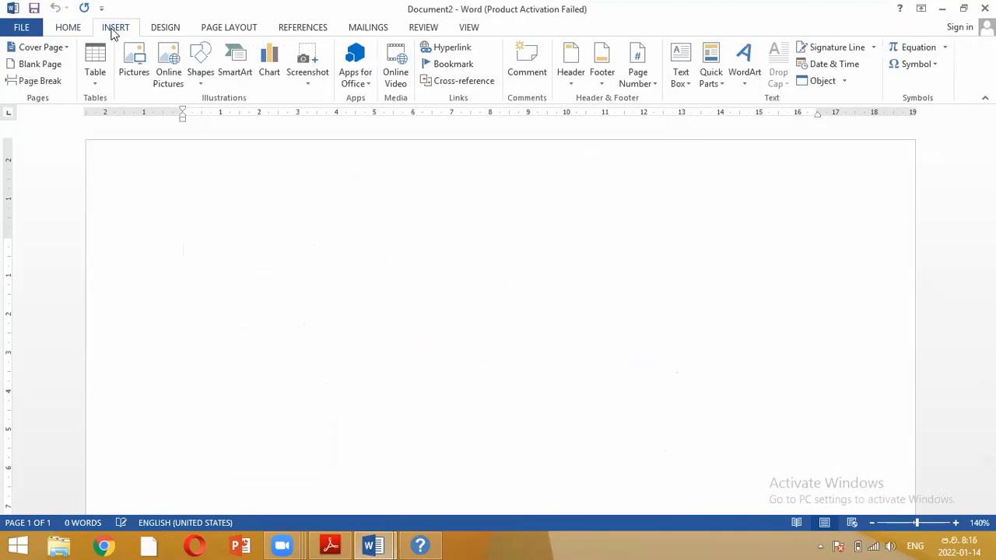
left_click(206, 87)
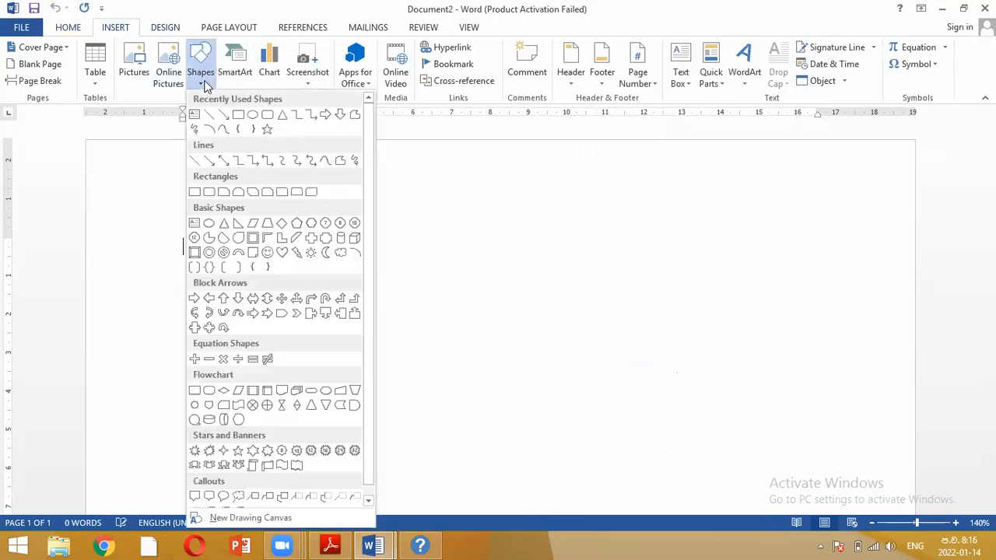
left_click(195, 237)
left_click_drag(180, 228, 353, 388)
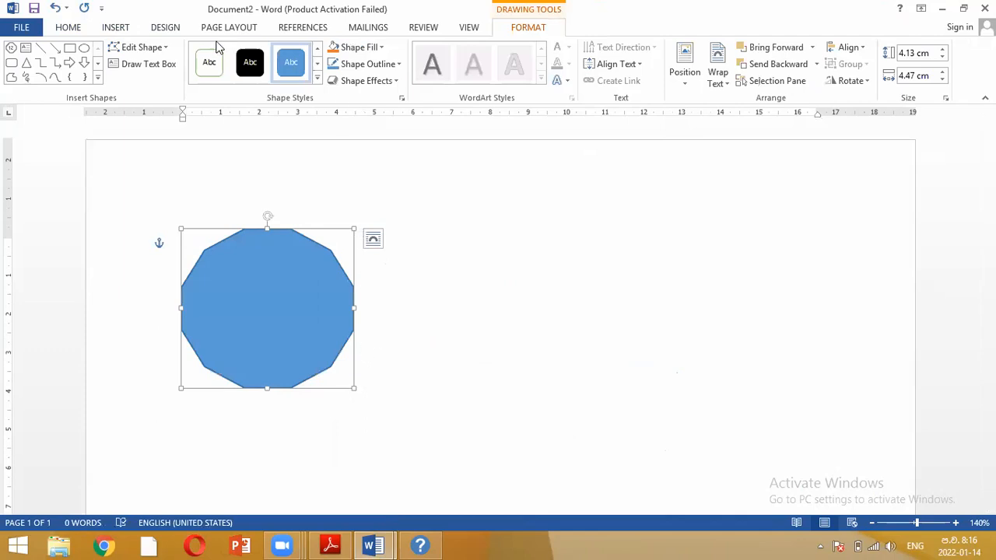
- Apply the orange gradient shape style from the fifth row of the style gallery to the dodecagon
left_click(68, 30)
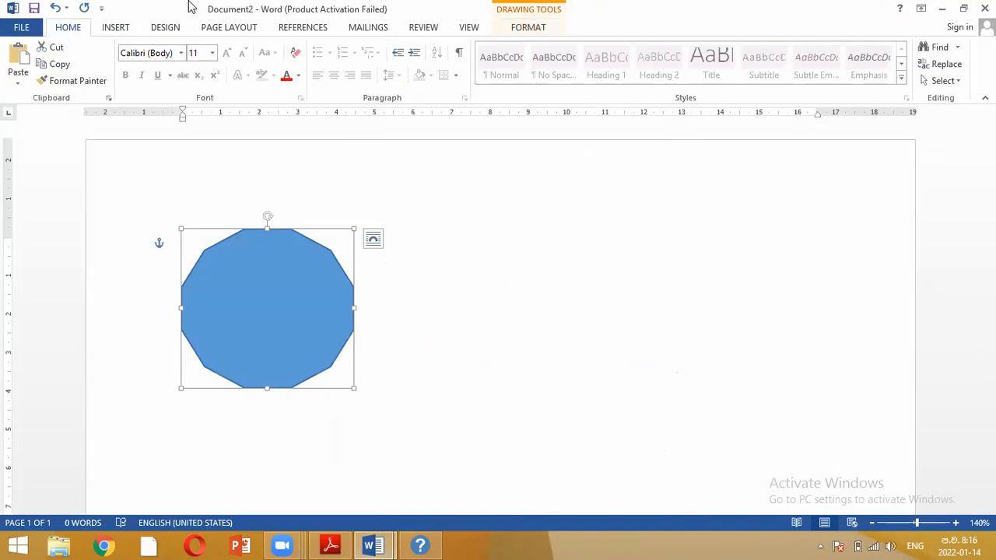
left_click(523, 22)
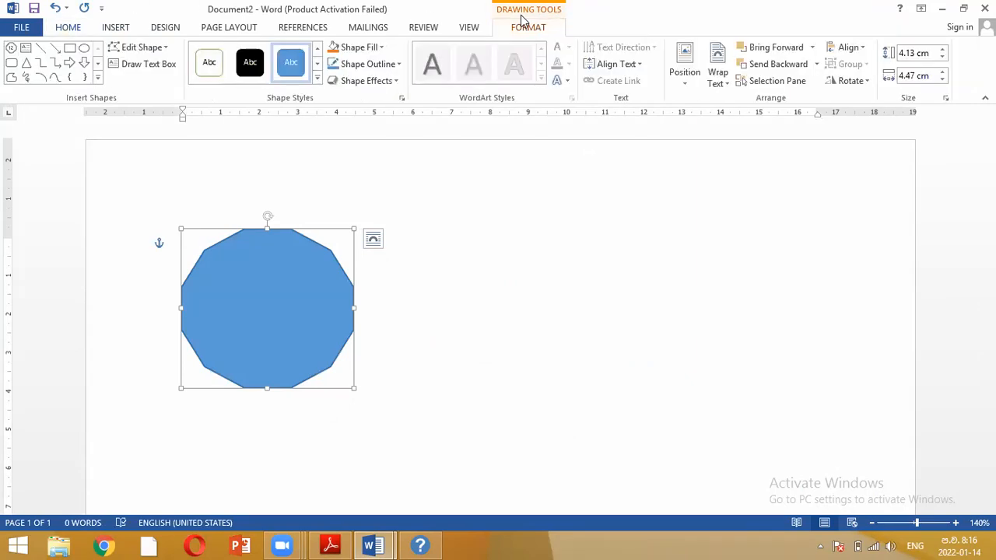
left_click(366, 48)
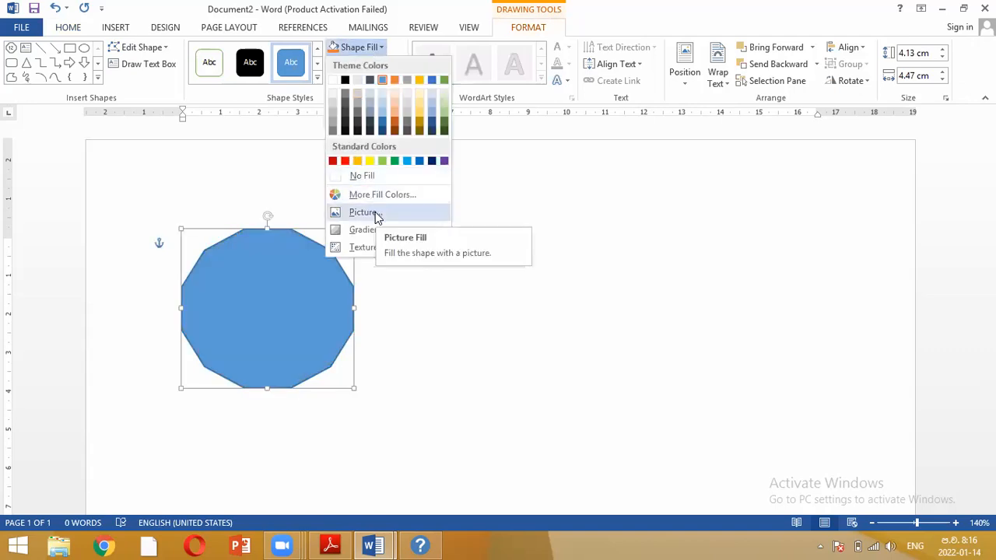
left_click(290, 21)
left_click(317, 77)
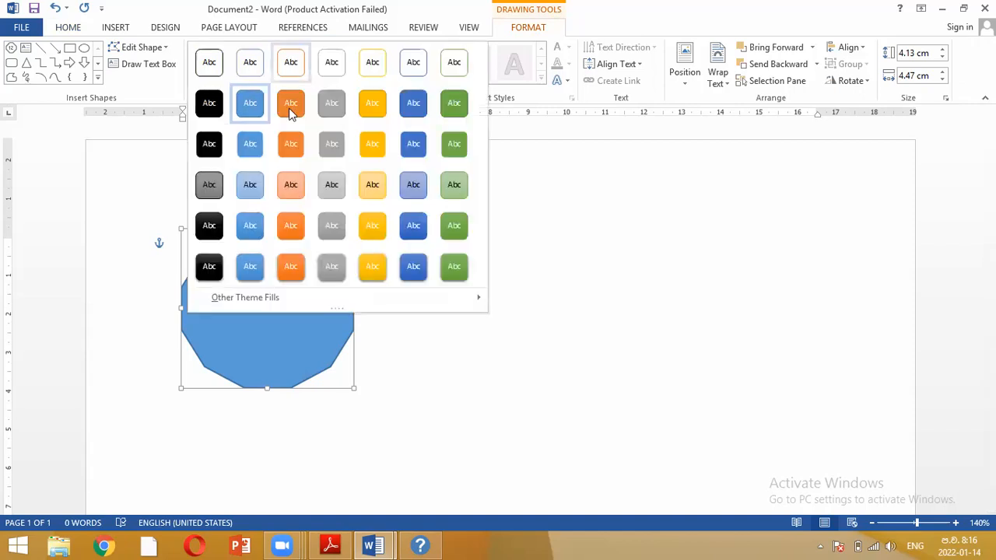
left_click(288, 224)
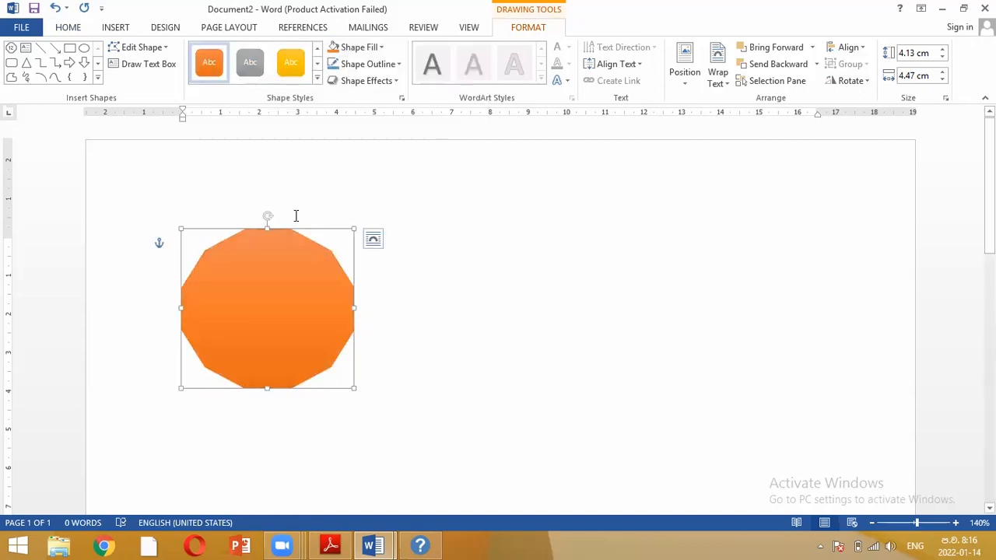
left_click(560, 81)
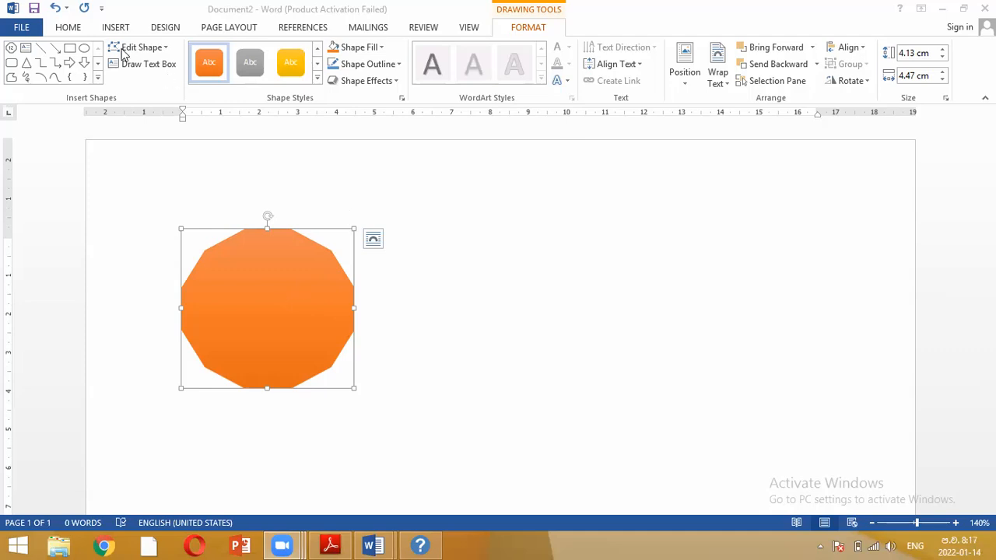
left_click(68, 27)
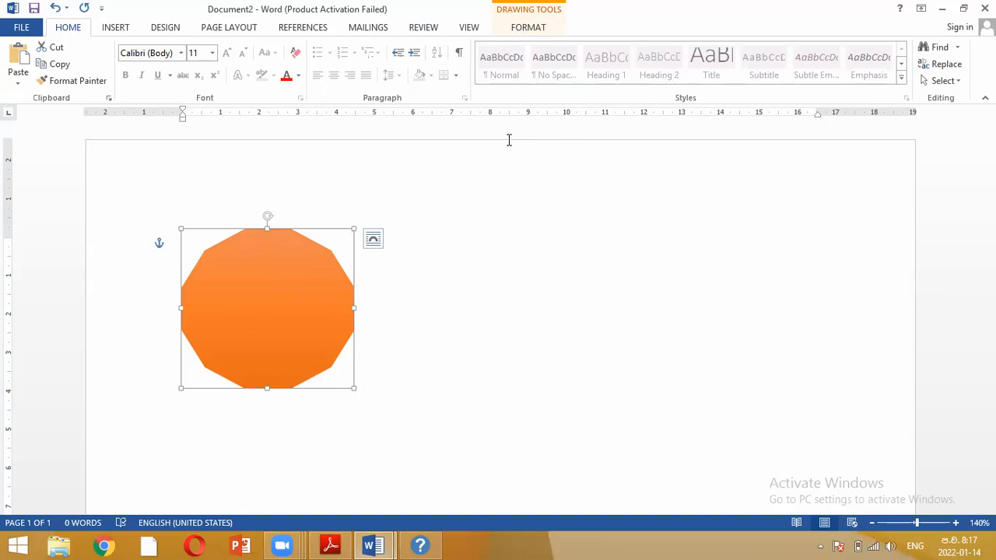
left_click(529, 28)
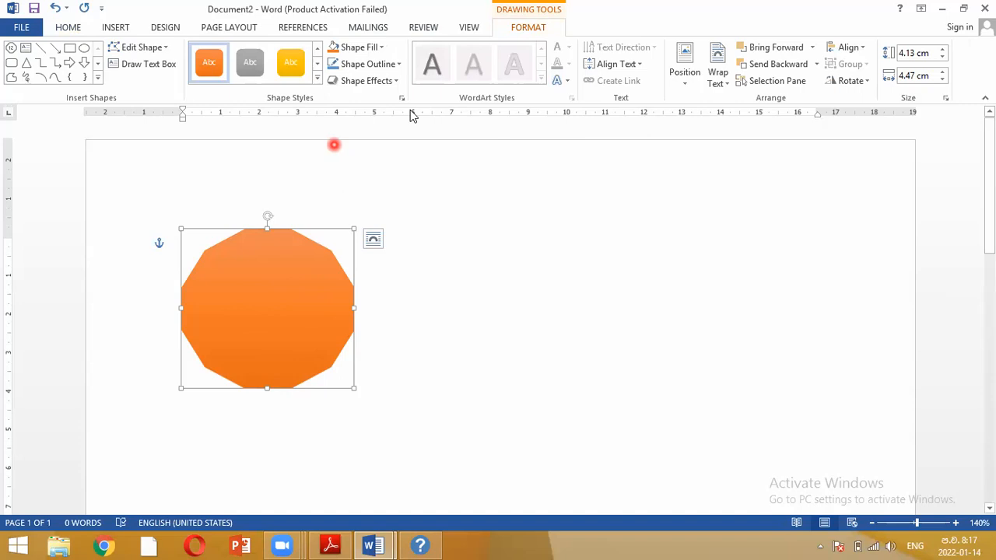
- Give the dodecagon a 4½ pt outline in the near-black shade from the fourth tint row of the black theme colours
left_click(389, 70)
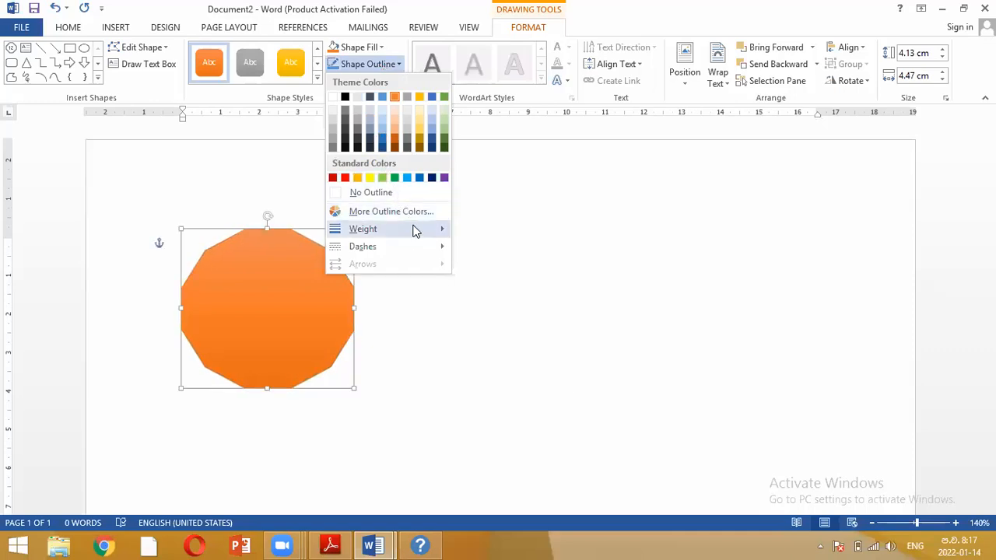
mouse_move(413, 229)
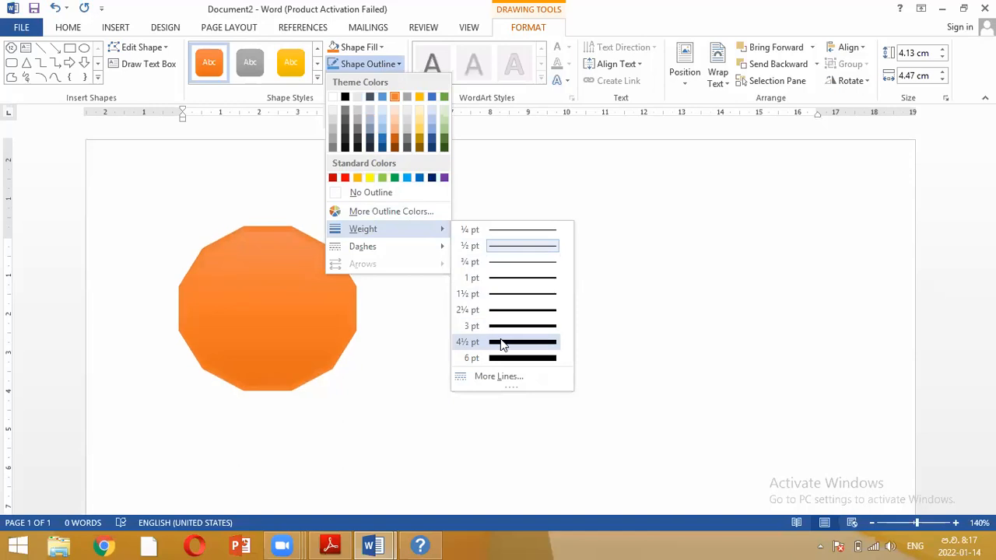
left_click(502, 343)
left_click(387, 66)
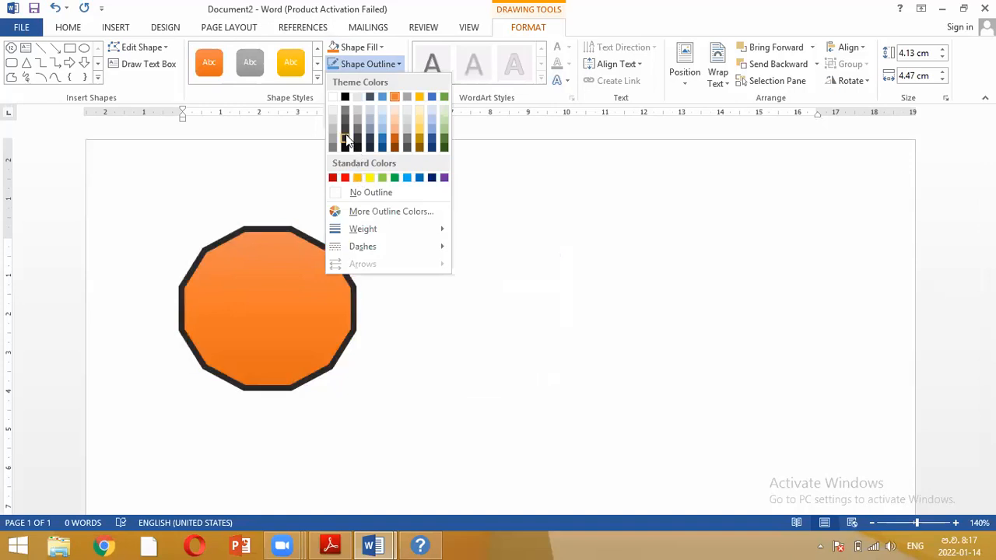
left_click(345, 138)
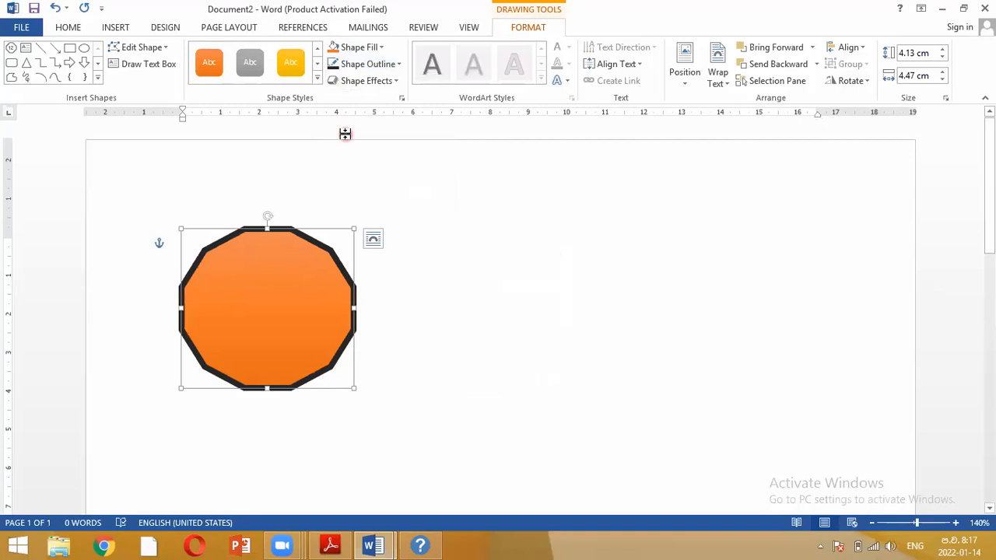
- Delete the dodecagon and draw an isosceles triangle about 3.6 cm high and 3.6 cm wide near the start of the page
key("Delete")
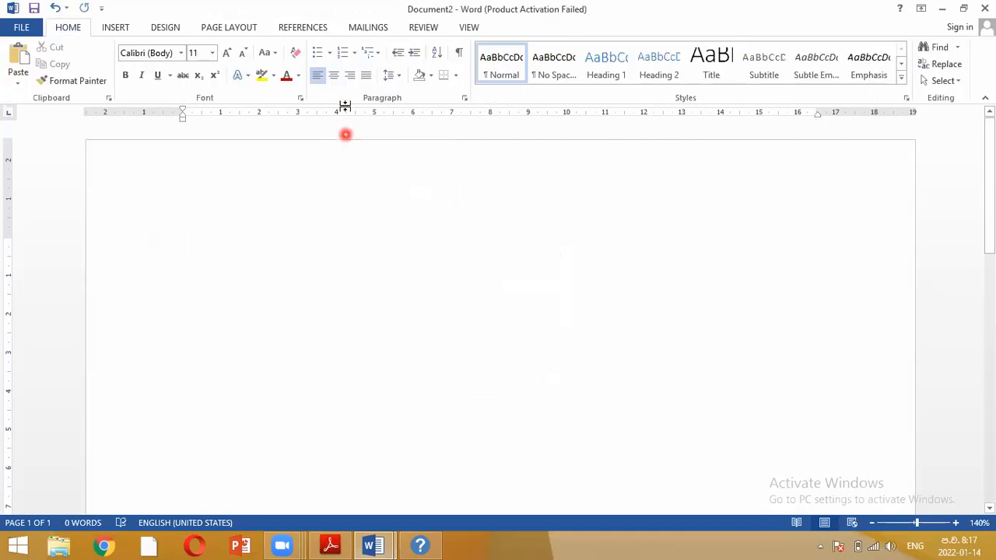
left_click(117, 27)
left_click(200, 74)
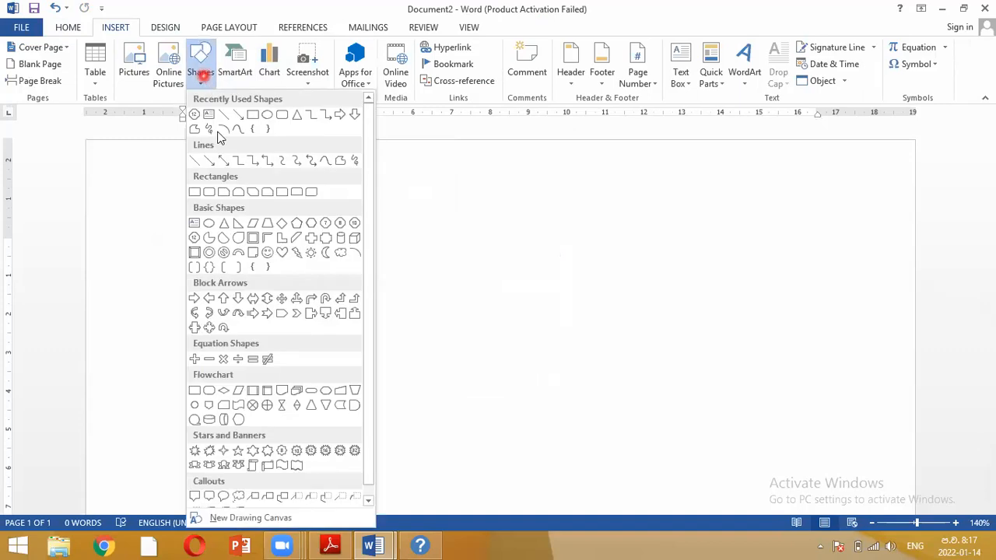
left_click(227, 223)
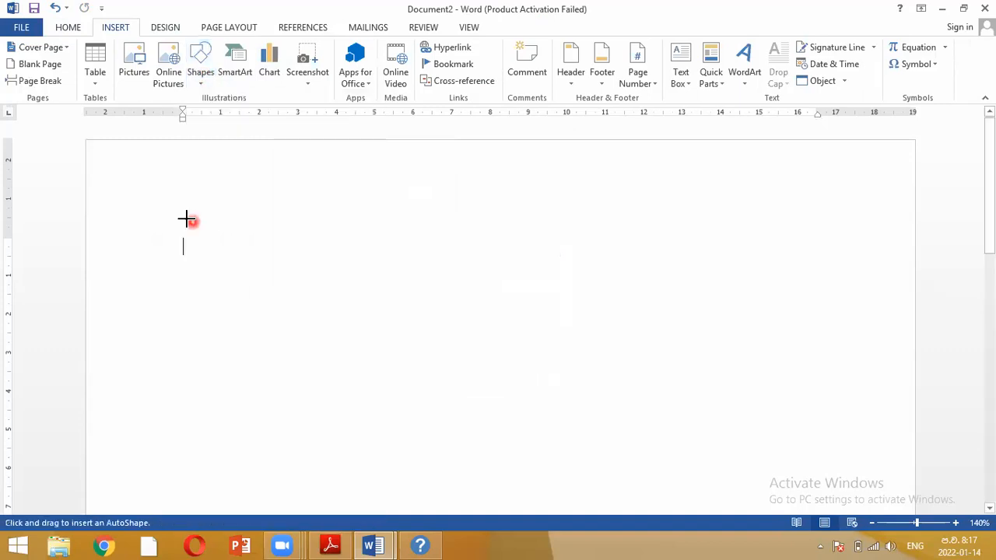
mouse_move(166, 216)
left_mouse_down()
mouse_move(230, 302)
mouse_move(306, 356)
left_mouse_up()
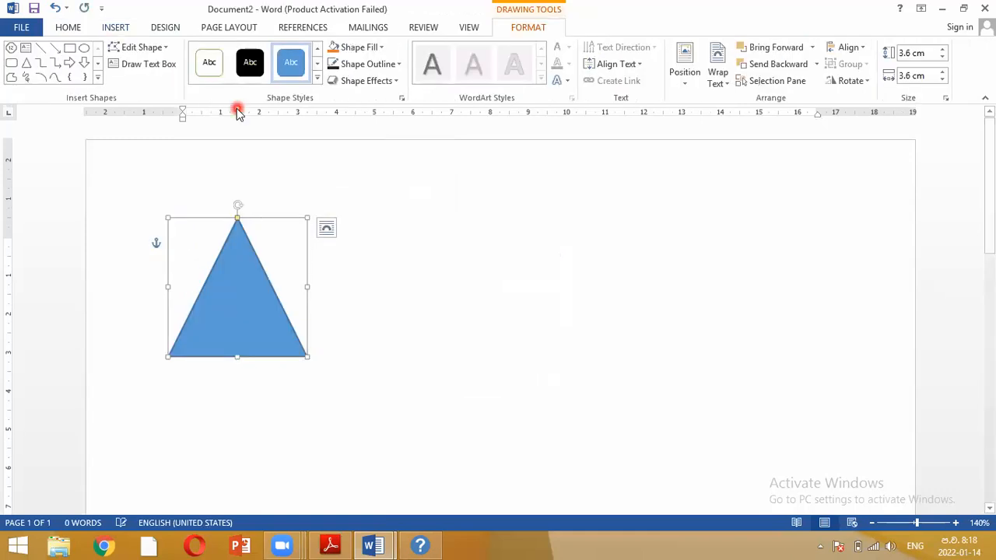
- Draw a rectangle about 3.03 cm high and 4.55 cm wide beside the triangle
left_click(318, 79)
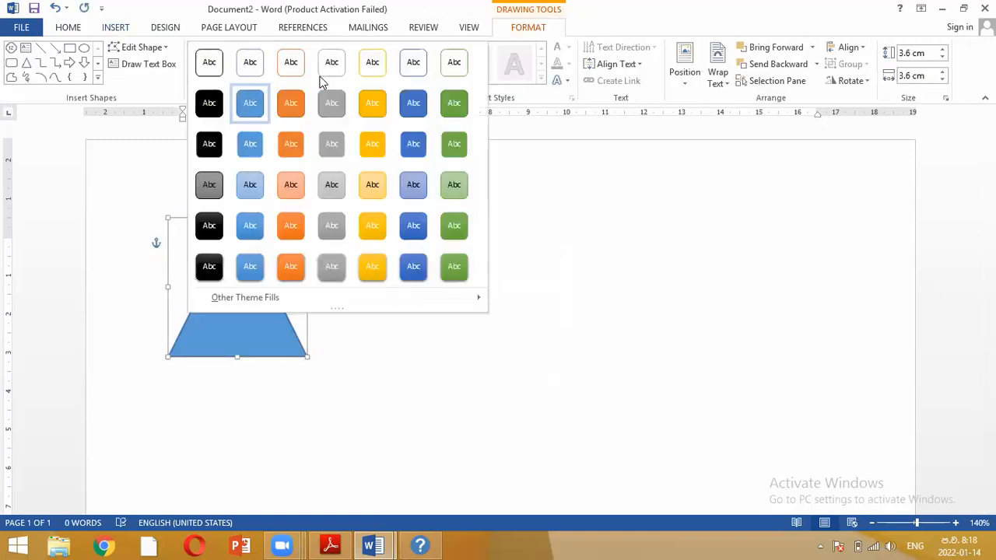
left_click(301, 8)
left_click(116, 29)
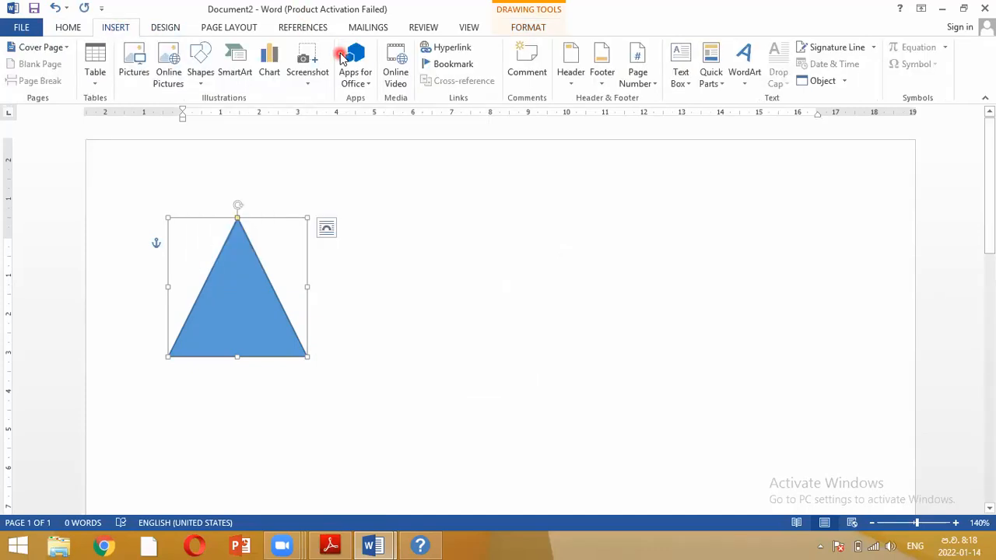
left_click(202, 78)
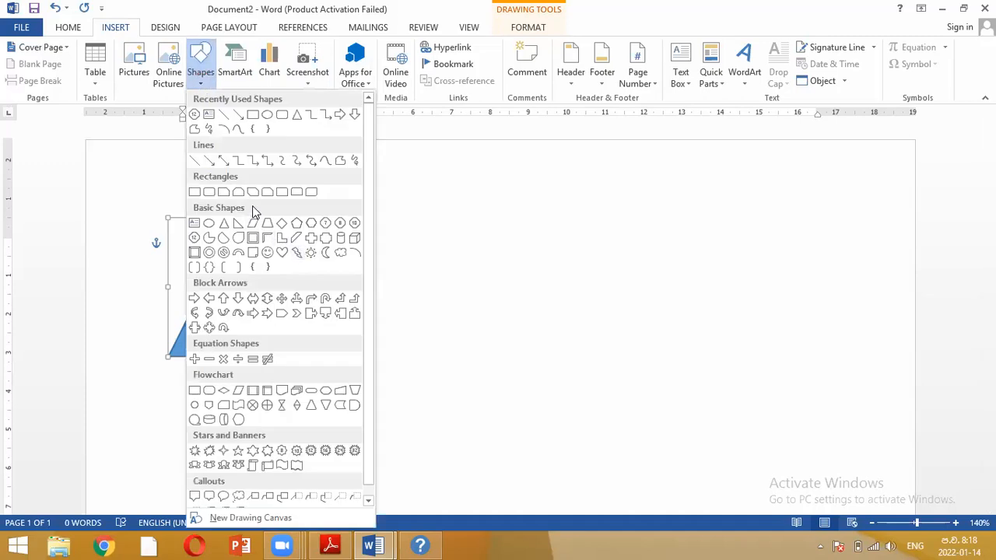
left_click(253, 116)
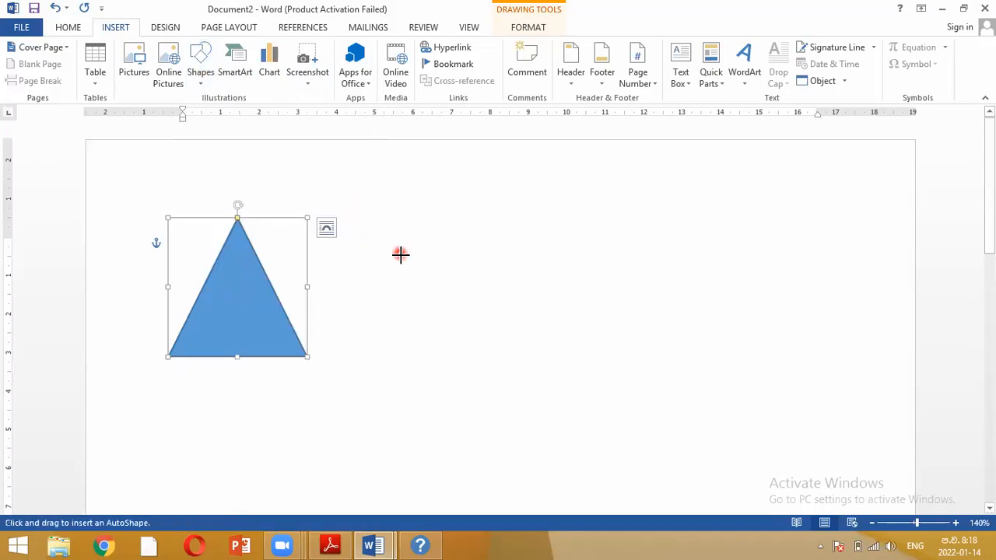
mouse_move(383, 222)
left_mouse_down()
mouse_move(474, 289)
mouse_move(556, 322)
mouse_move(559, 339)
left_mouse_up()
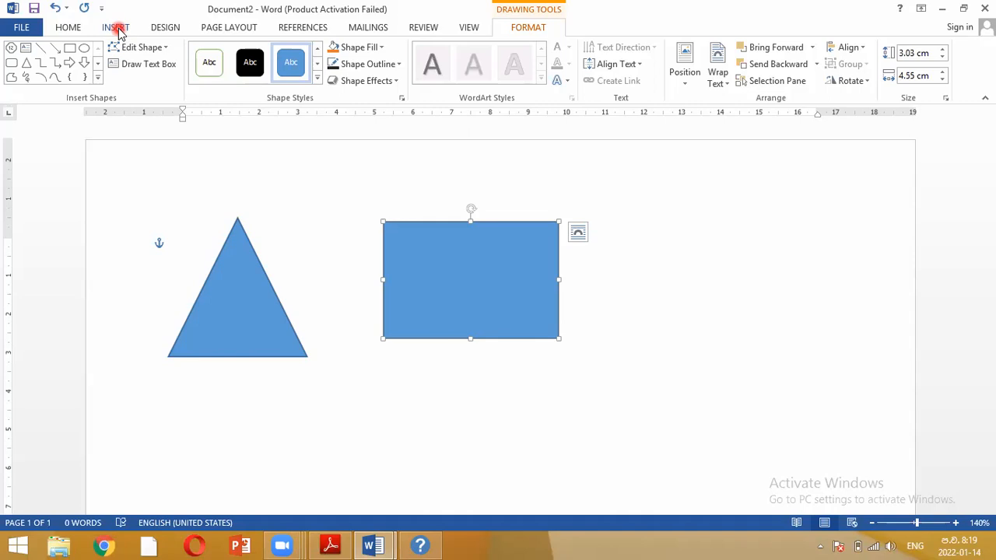
- Delete the rectangle and the triangle from the page
key("Delete")
left_click(310, 318)
left_click(255, 335)
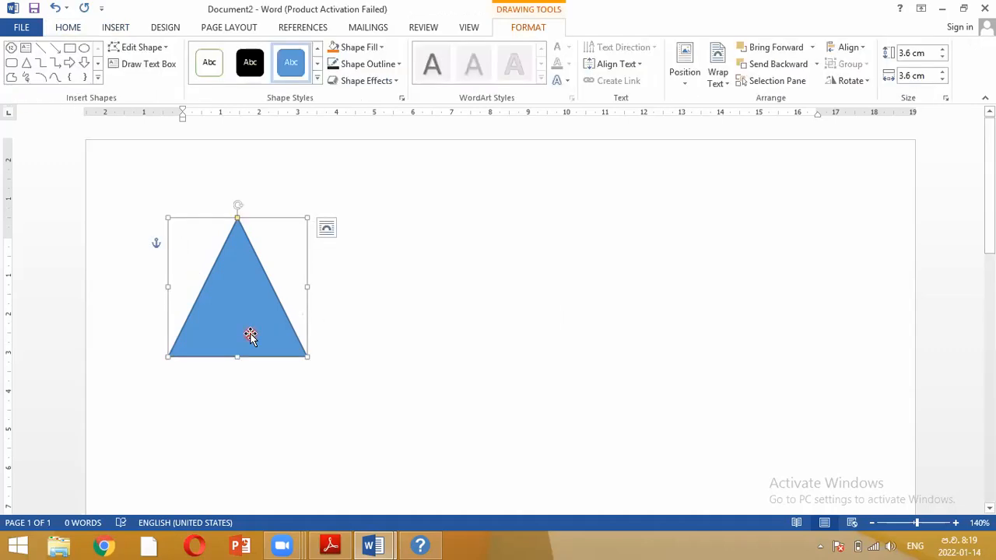
key("Delete")
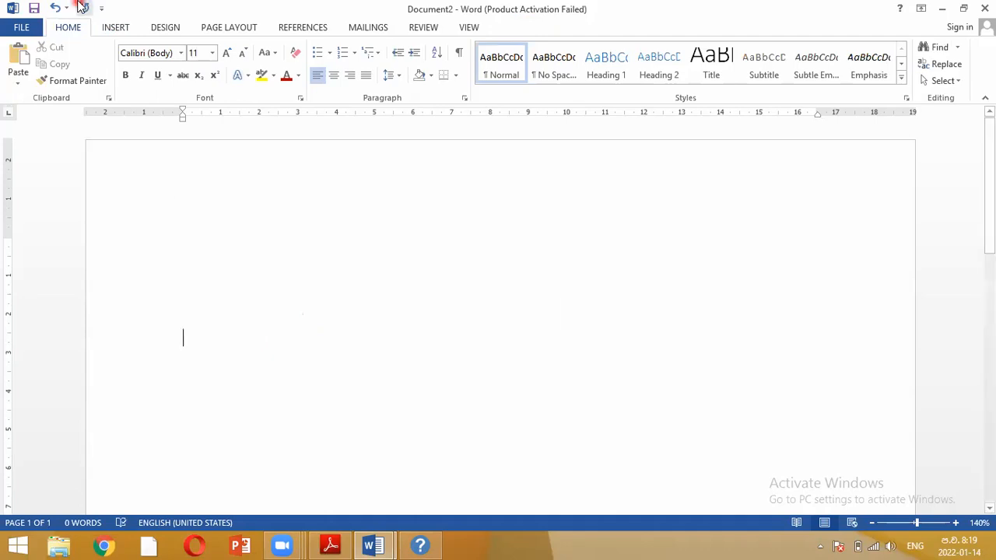
left_click(116, 29)
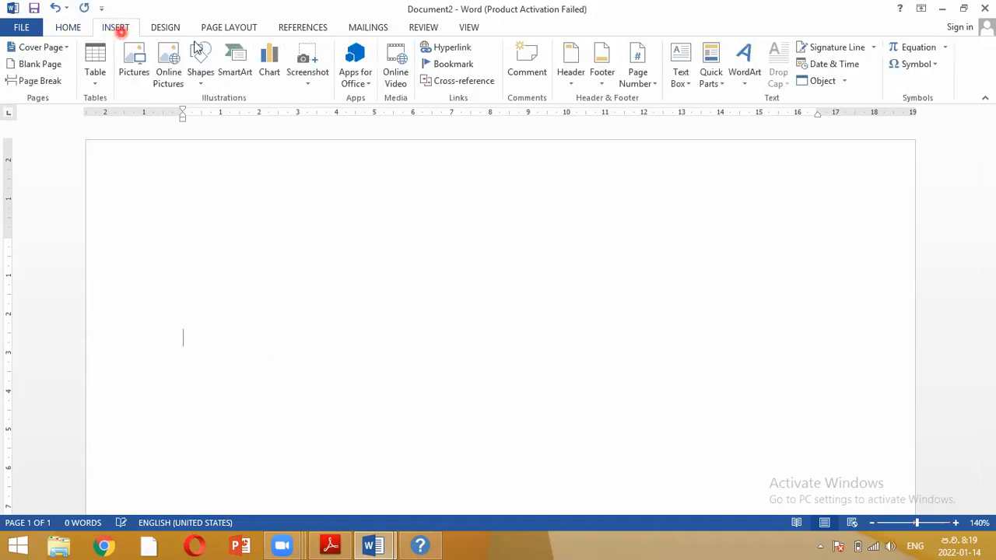
left_click(206, 82)
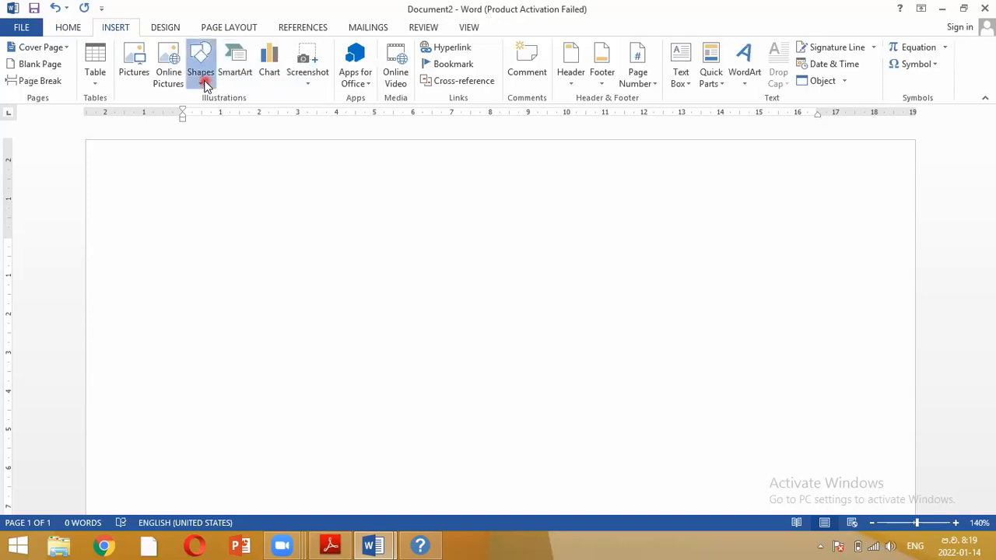
left_click(195, 12)
- Write "Insert--shape" on the page, with a ">" on the following line
type("ins")
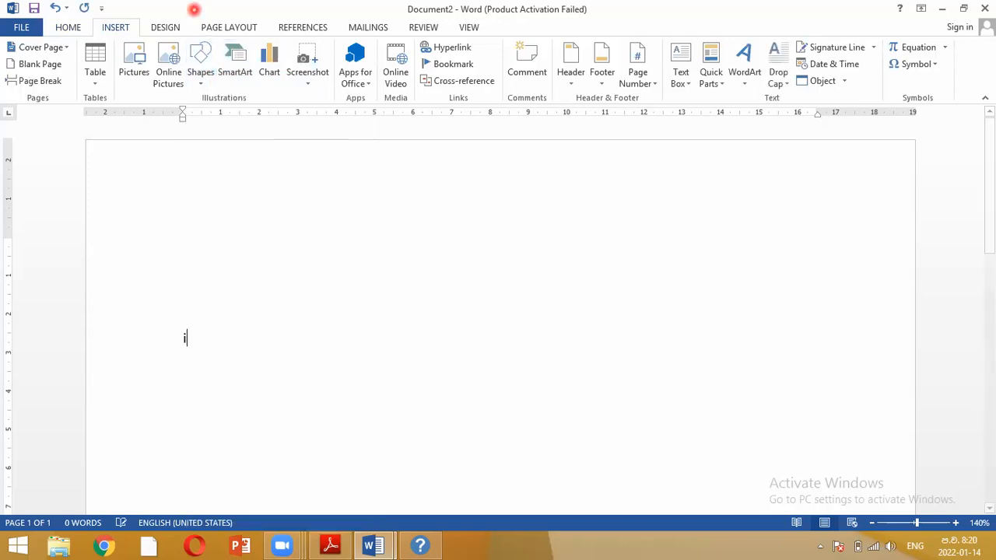
type("ert")
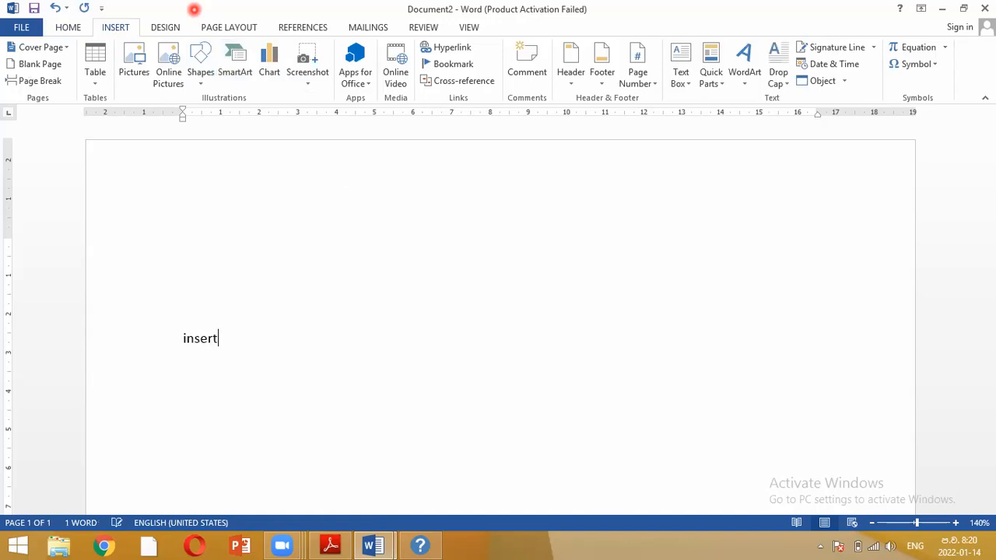
type("--")
key("Return")
type(">")
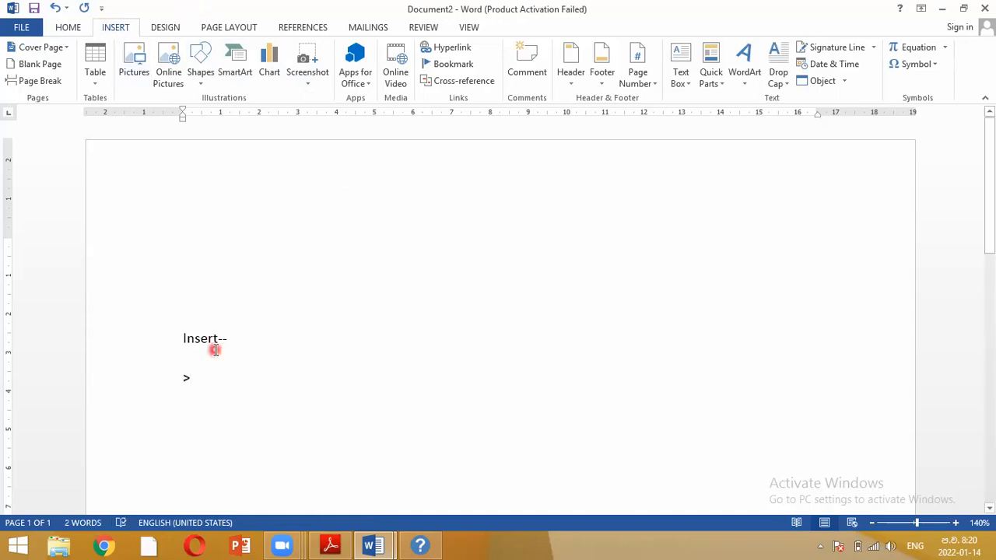
left_click(243, 339)
type("sh")
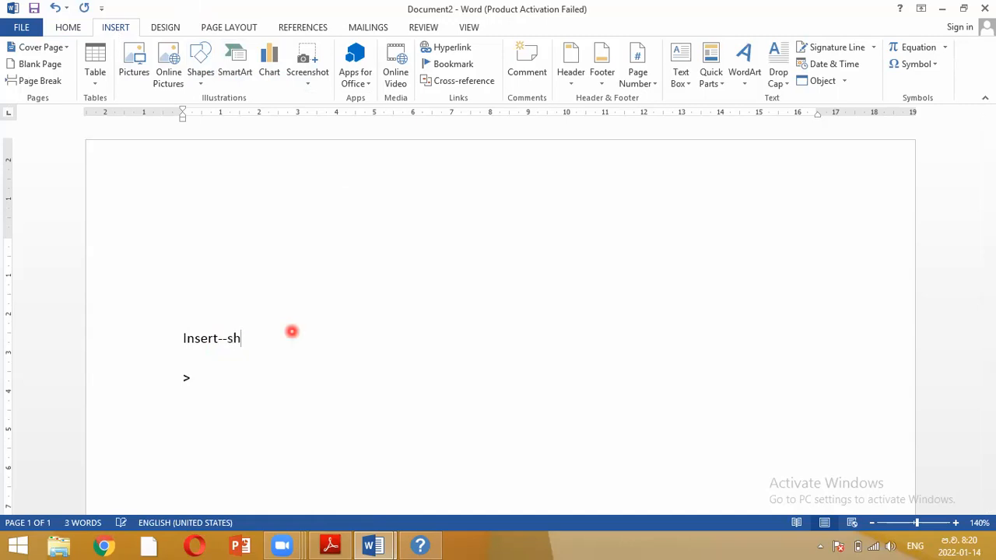
type("ape")
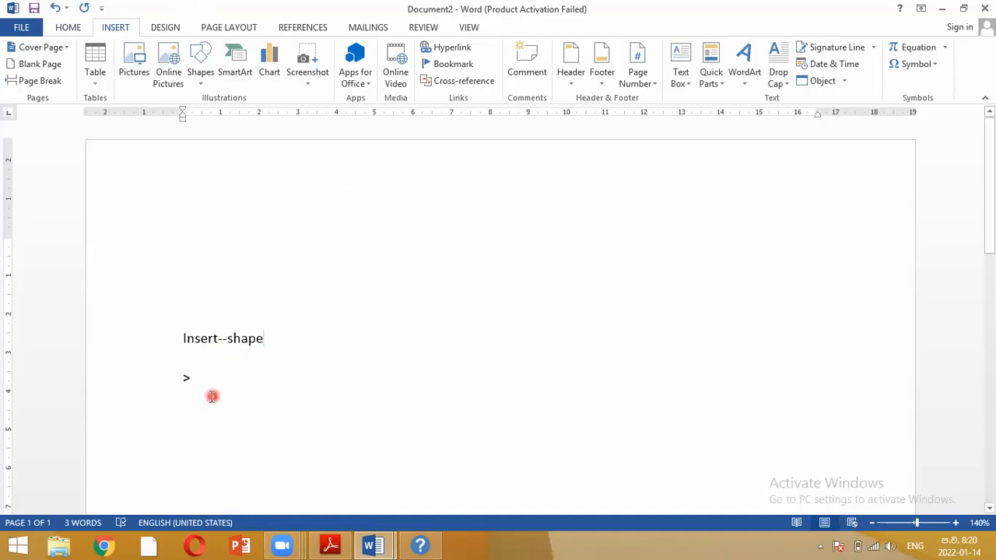
- Remove the stray ">" and its line below "Insert--shape"
left_click(207, 365)
left_click(201, 377)
key("BackSpace")
key("BackSpace")
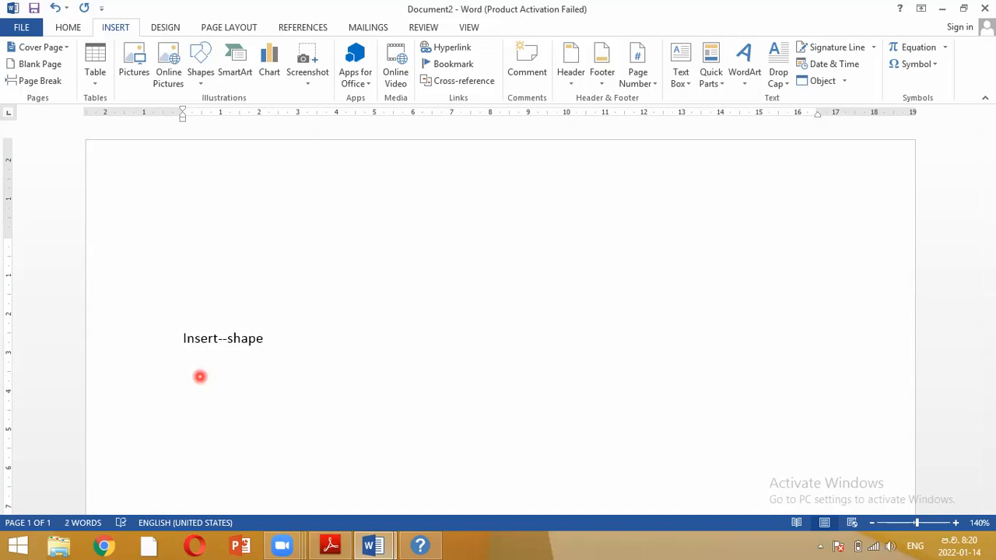
- Draw a flowchart Display shape about 4.21 cm high and 4.28 cm wide in the empty area beyond the "Insert--shape" text
left_click_drag(269, 338, 188, 337)
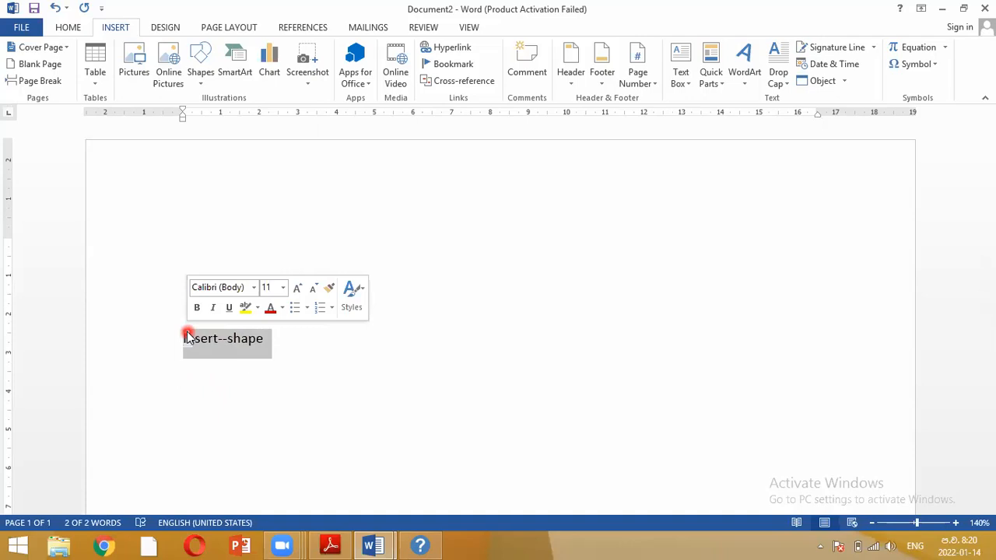
left_click(200, 81)
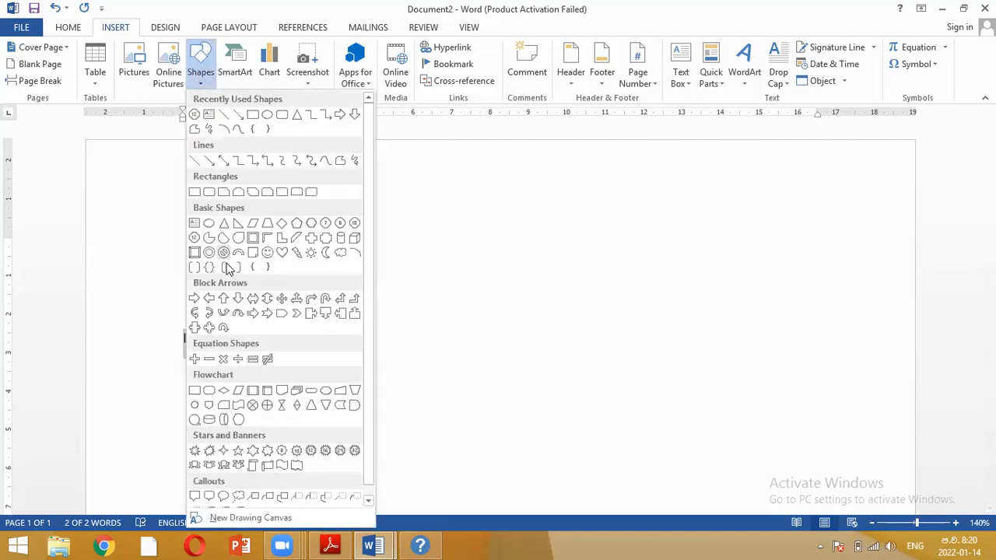
left_click(241, 421)
left_click_drag(533, 260, 697, 423)
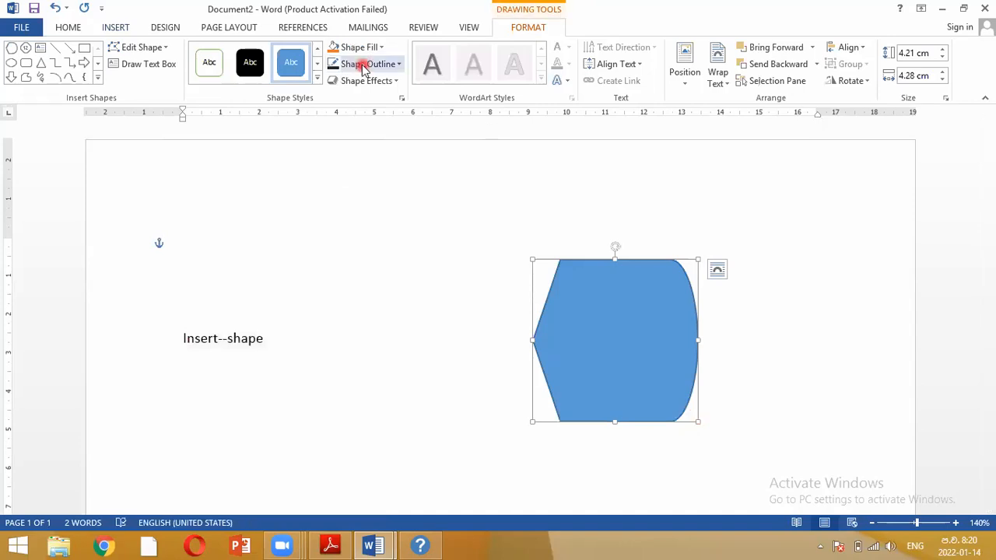
- Fill the flowchart shape with a classroom photo from a local file, browsing through the GII folder on the pictures (D:) drive
left_click(372, 66)
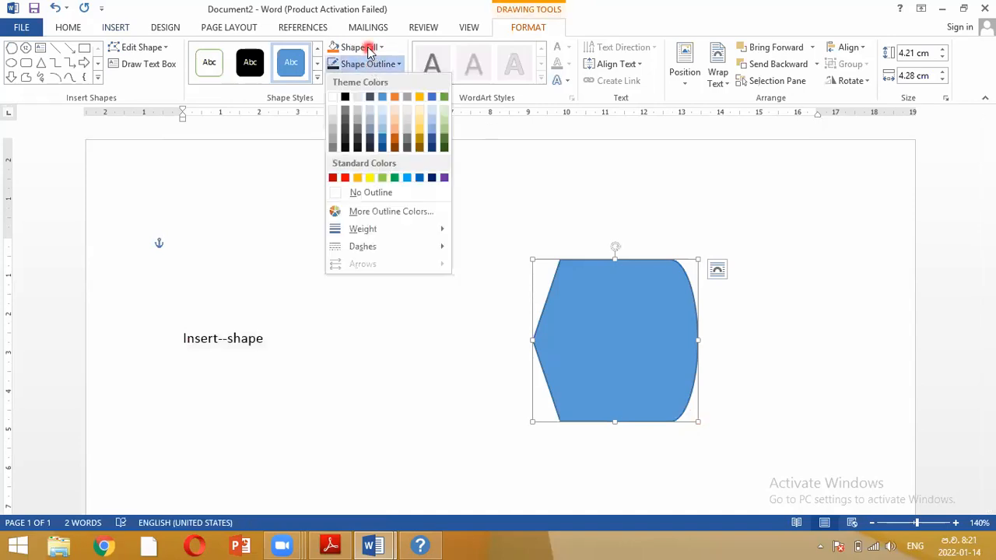
left_click(363, 46)
left_click(373, 213)
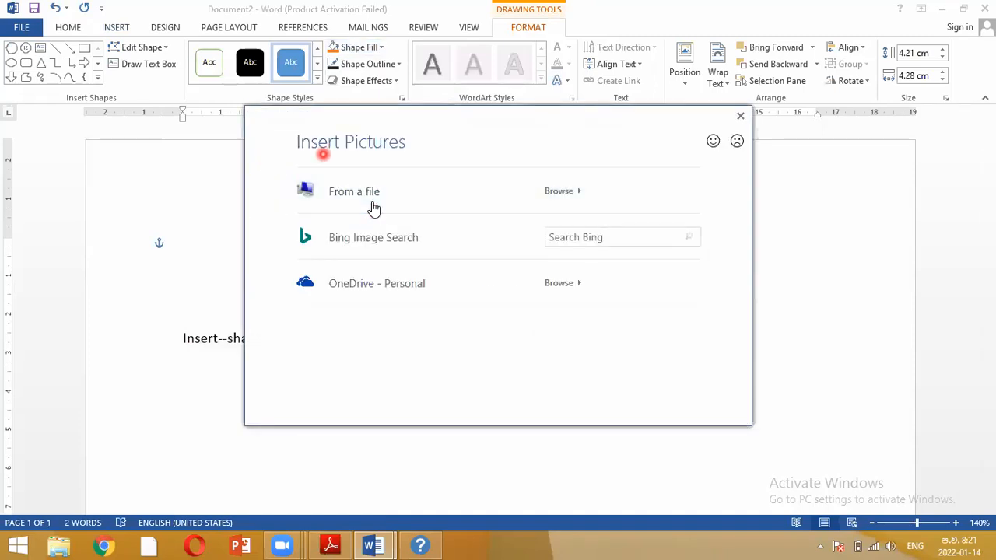
left_click(557, 283)
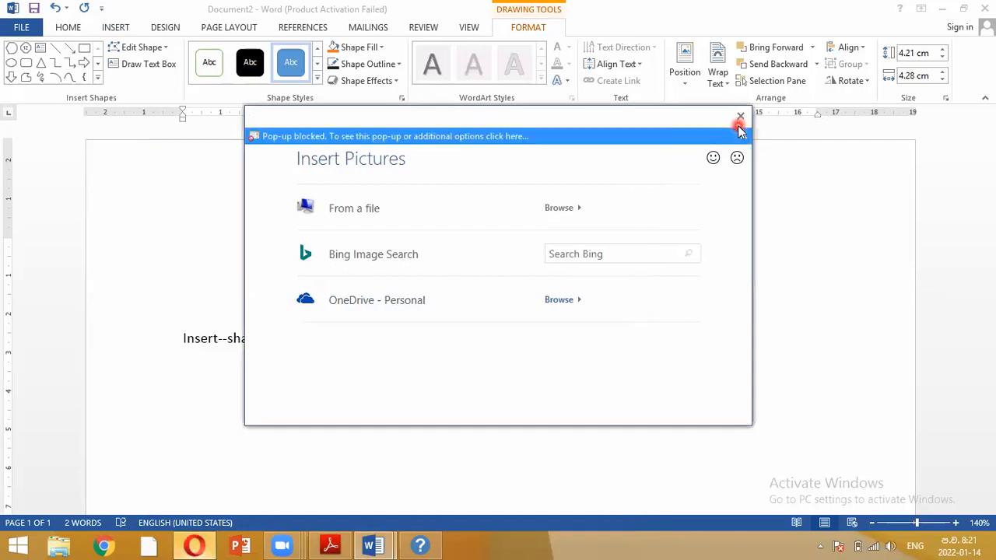
left_click(552, 209)
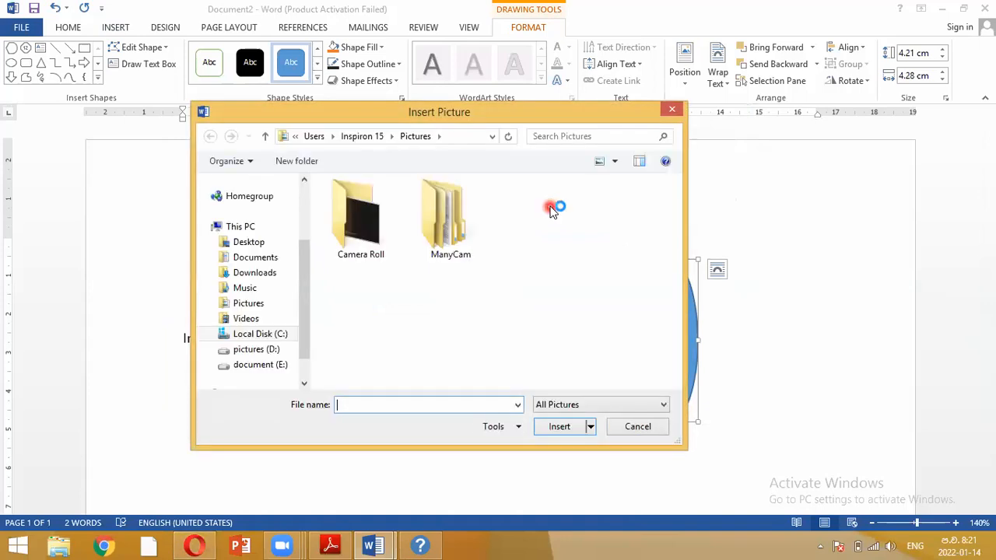
left_click(267, 351)
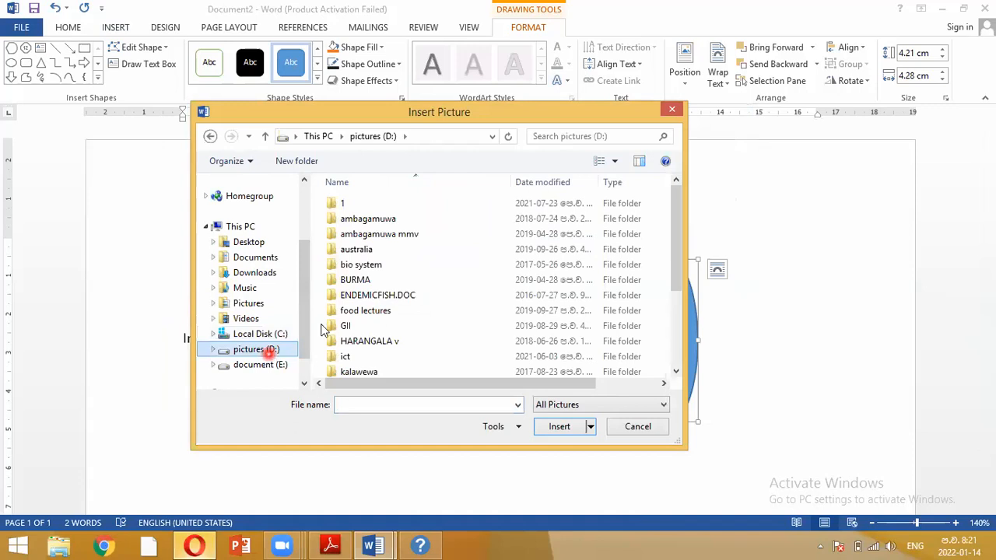
double_click(359, 321)
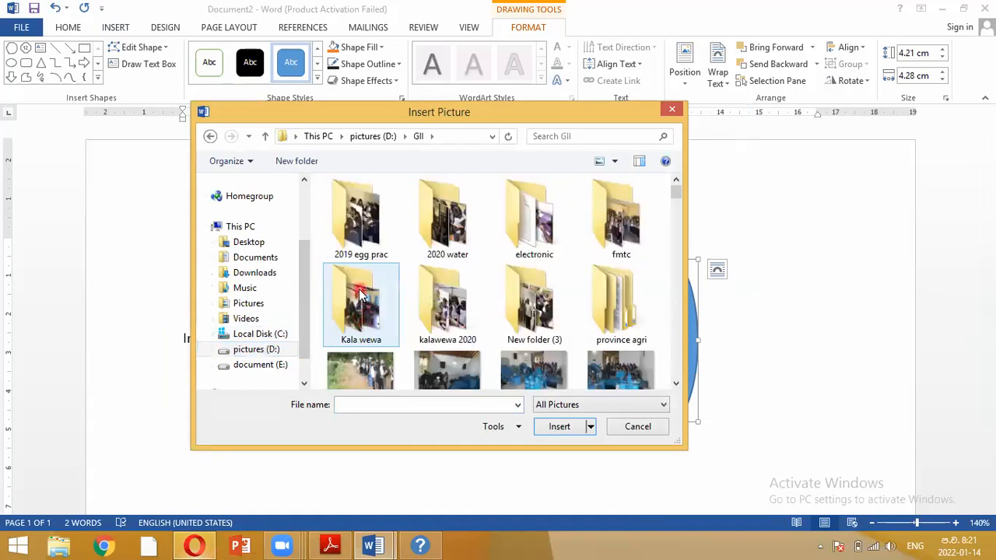
double_click(359, 292)
left_click(359, 288)
double_click(359, 290)
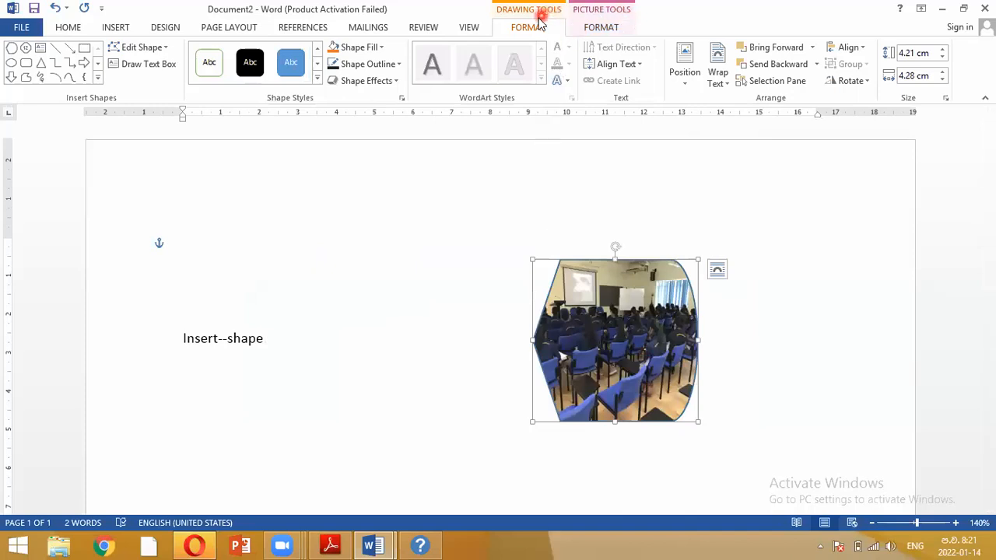
- Show the picture formatting tools for the picture-filled shape
left_click(371, 27)
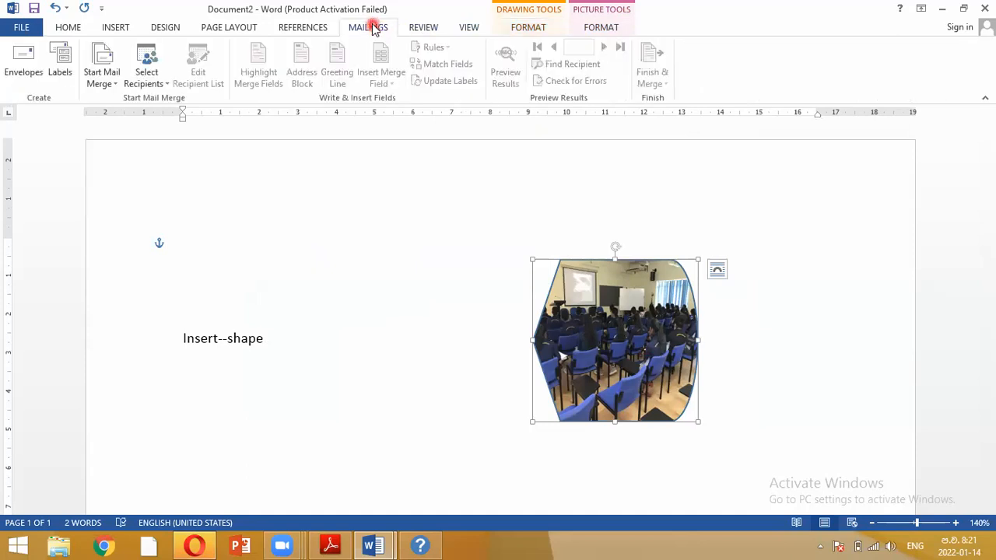
left_click(528, 27)
left_click(609, 27)
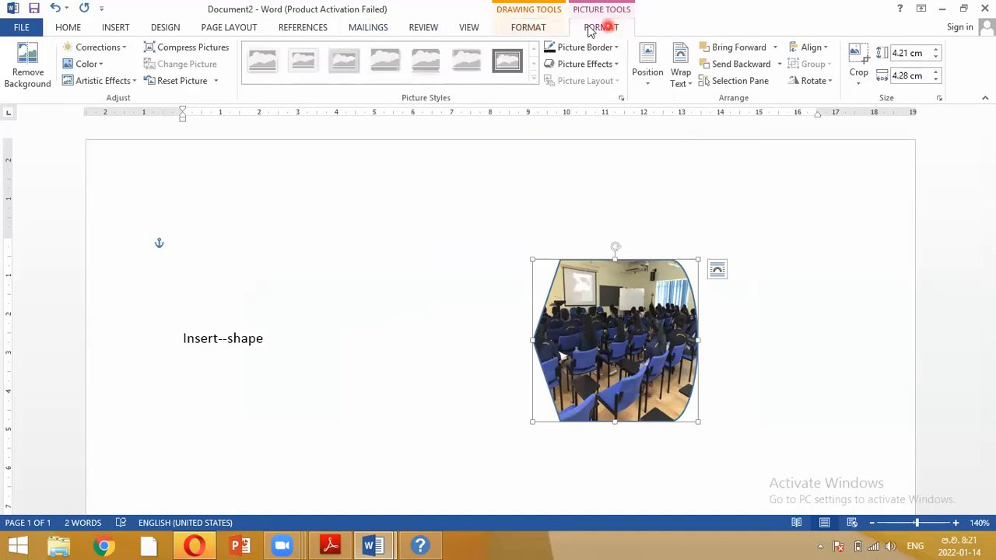